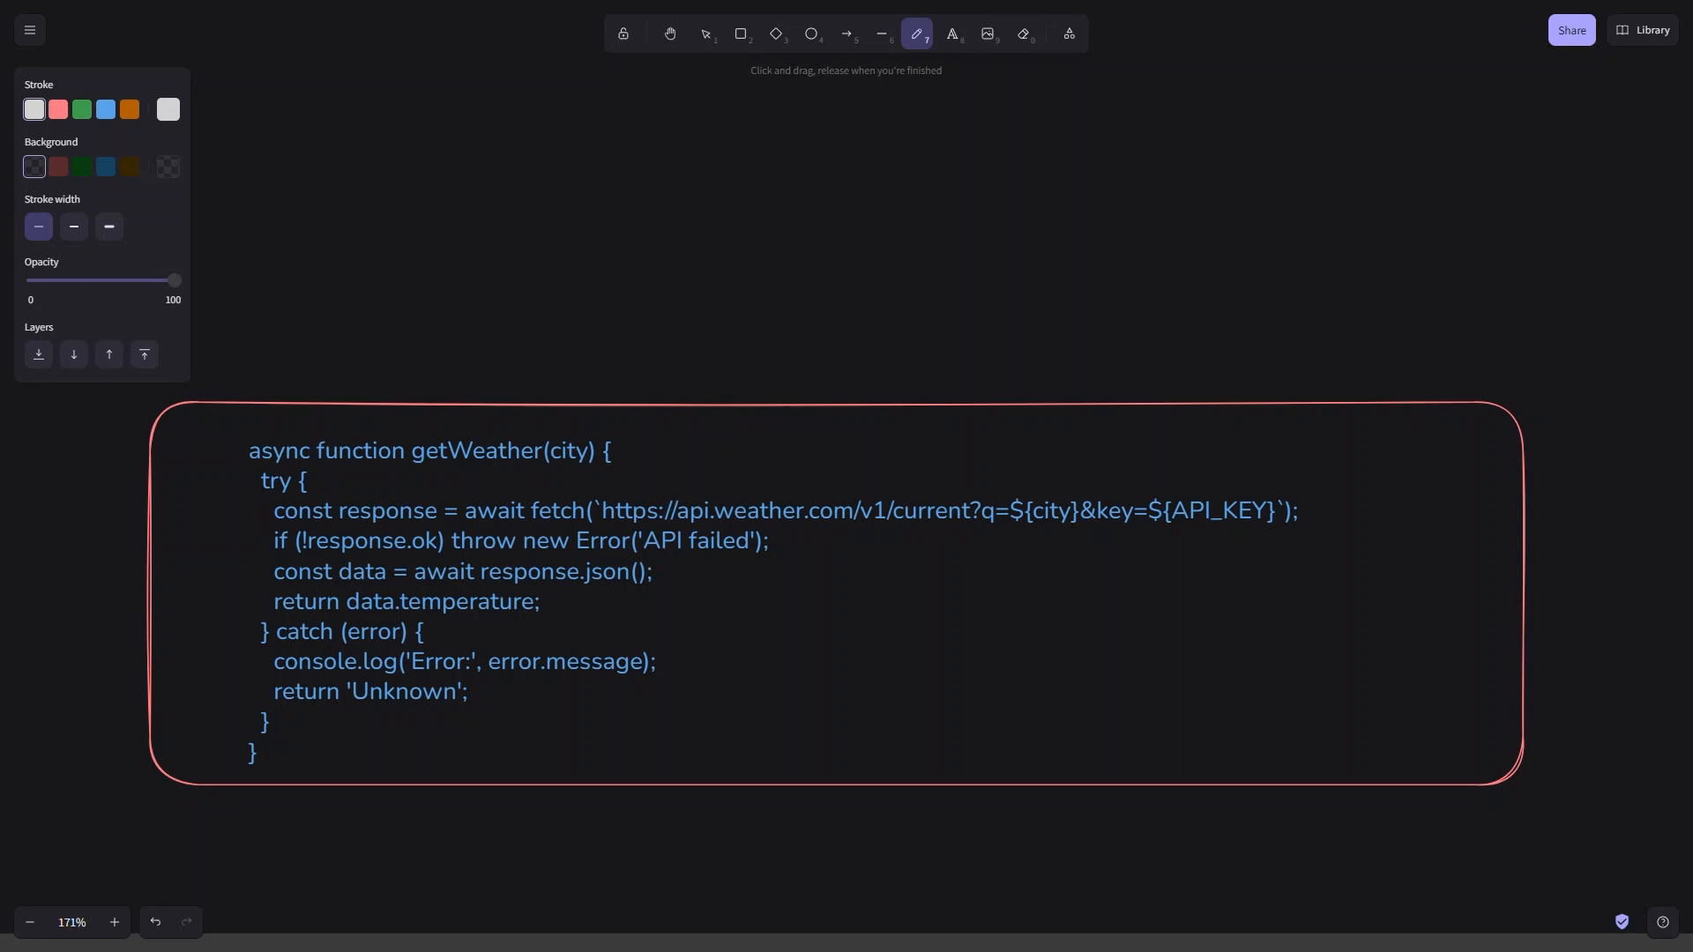
# Step: Mark the getWeather code's declaration, fetch line, response-handling block and return 'Unknown' line with freehand pen strokes beside them
pyautogui.moveTo(247, 451)
pyautogui.mouseDown()
pyautogui.moveTo(222, 465)
pyautogui.moveTo(273, 513)
pyautogui.moveTo(223, 514)
pyautogui.moveTo(269, 544)
pyautogui.moveTo(240, 591)
pyautogui.moveTo(269, 617)
pyautogui.mouseUp()
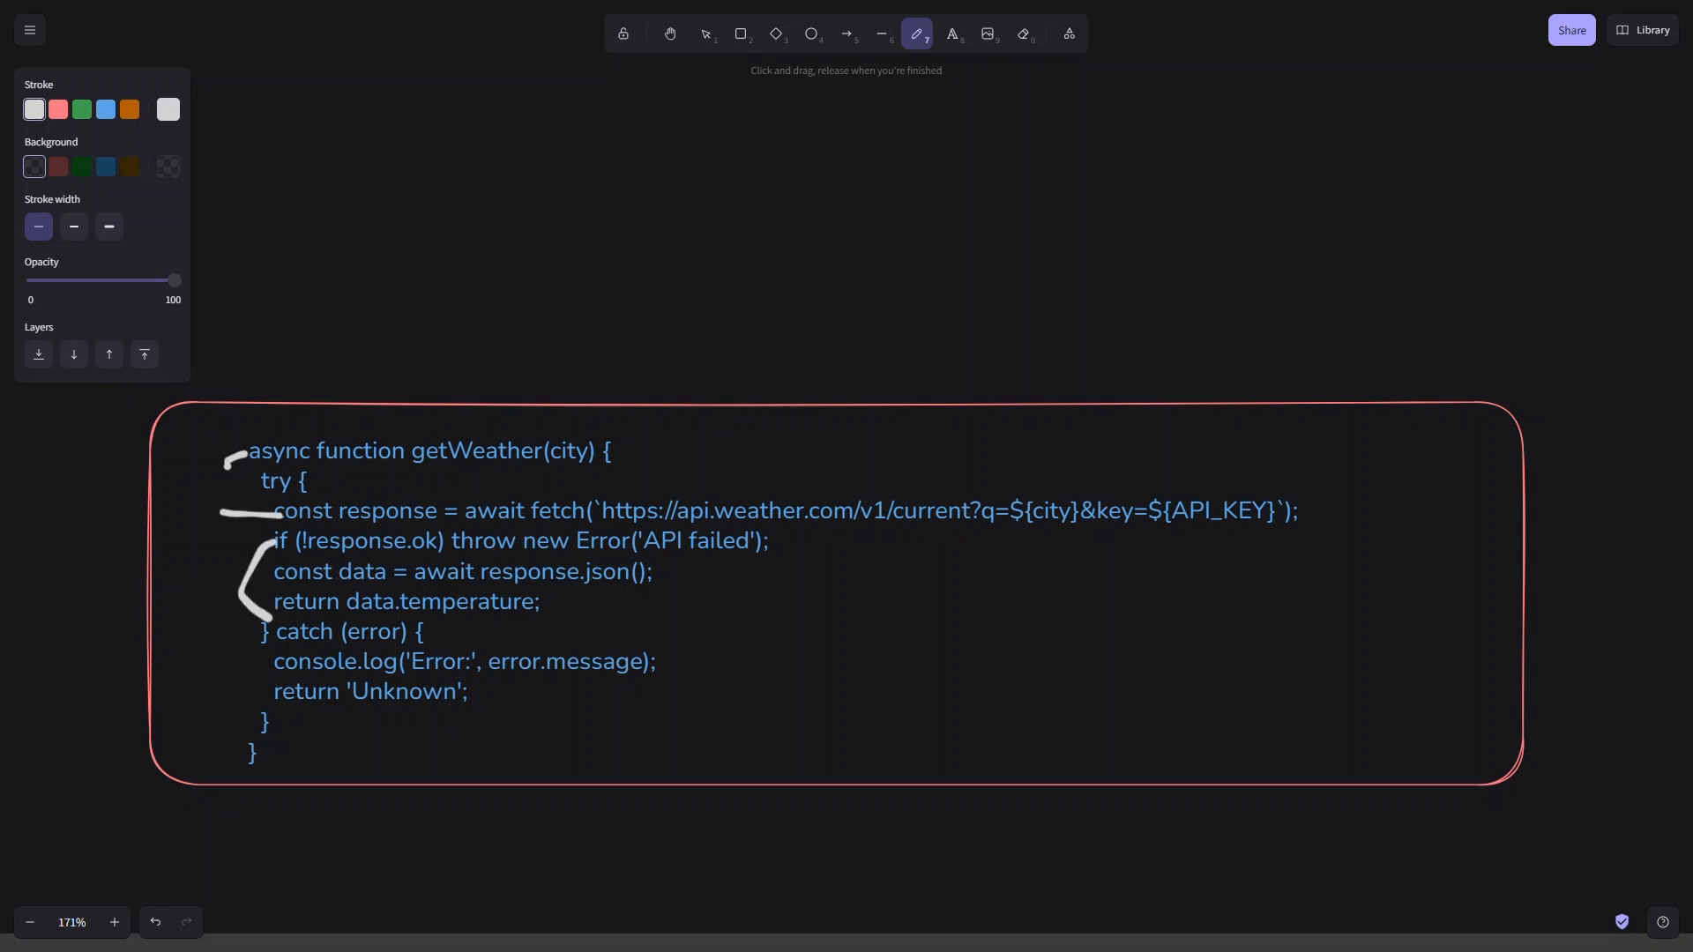
pyautogui.moveTo(229, 697); pyautogui.dragTo(268, 696)
# Step: Draw a rounded rectangle beside the image under the SCAFFOLDING heading and label it "a"
pyautogui.scroll(-8, 846, 476)
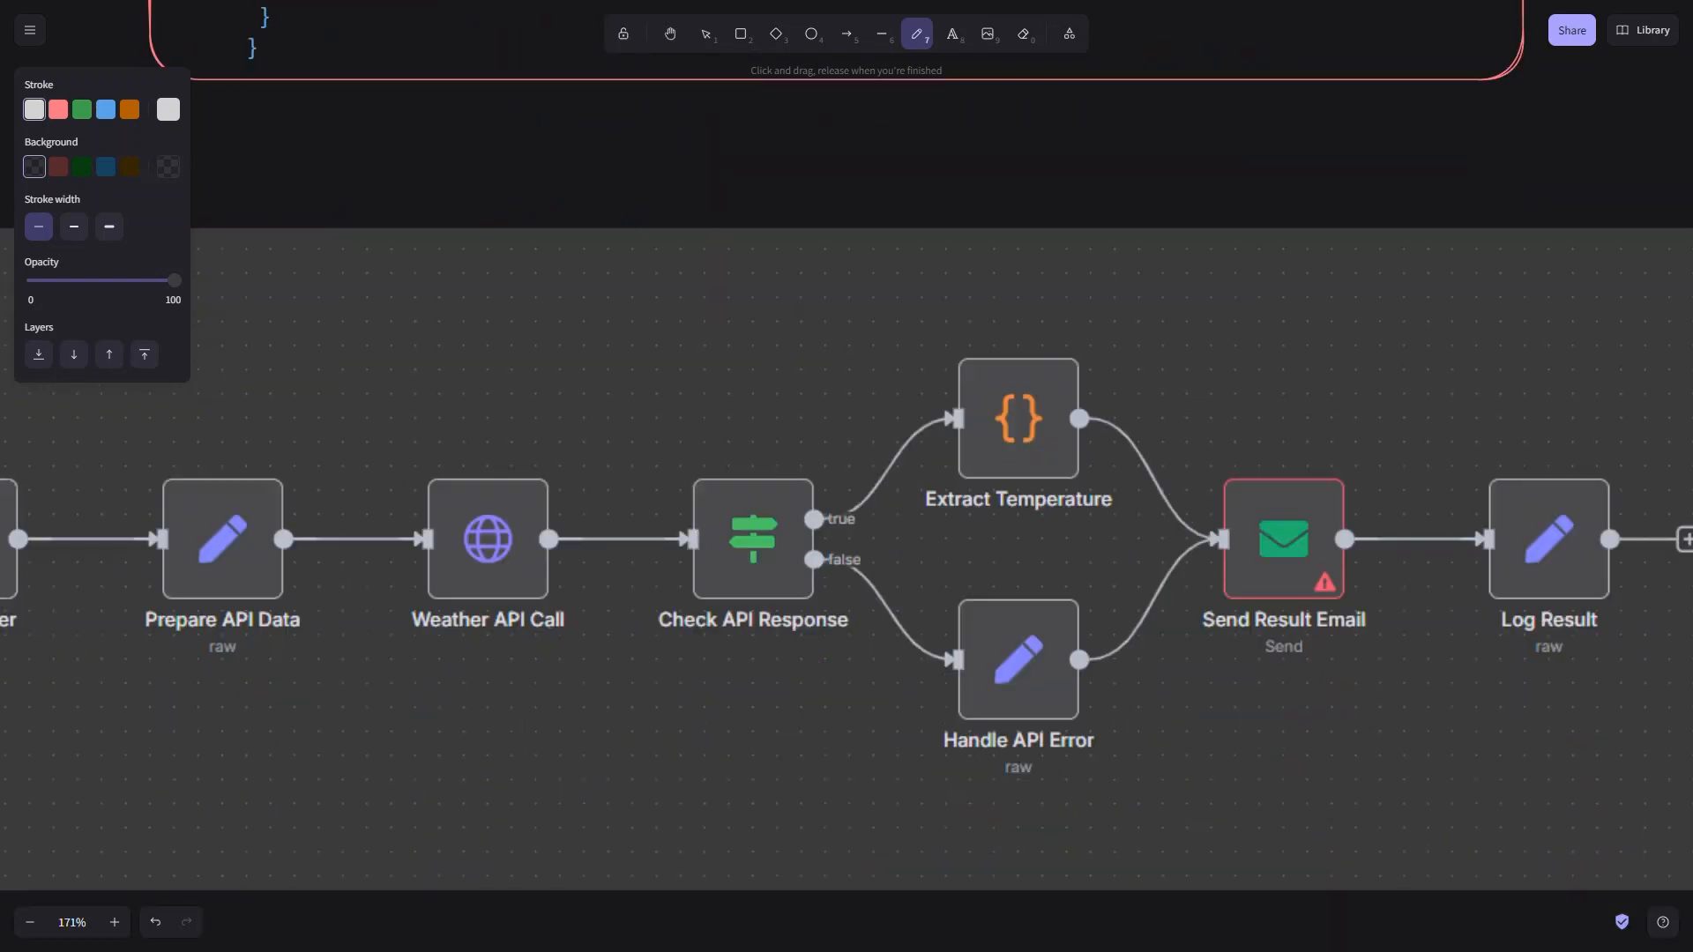
pyautogui.scroll(-5, 716, 494)
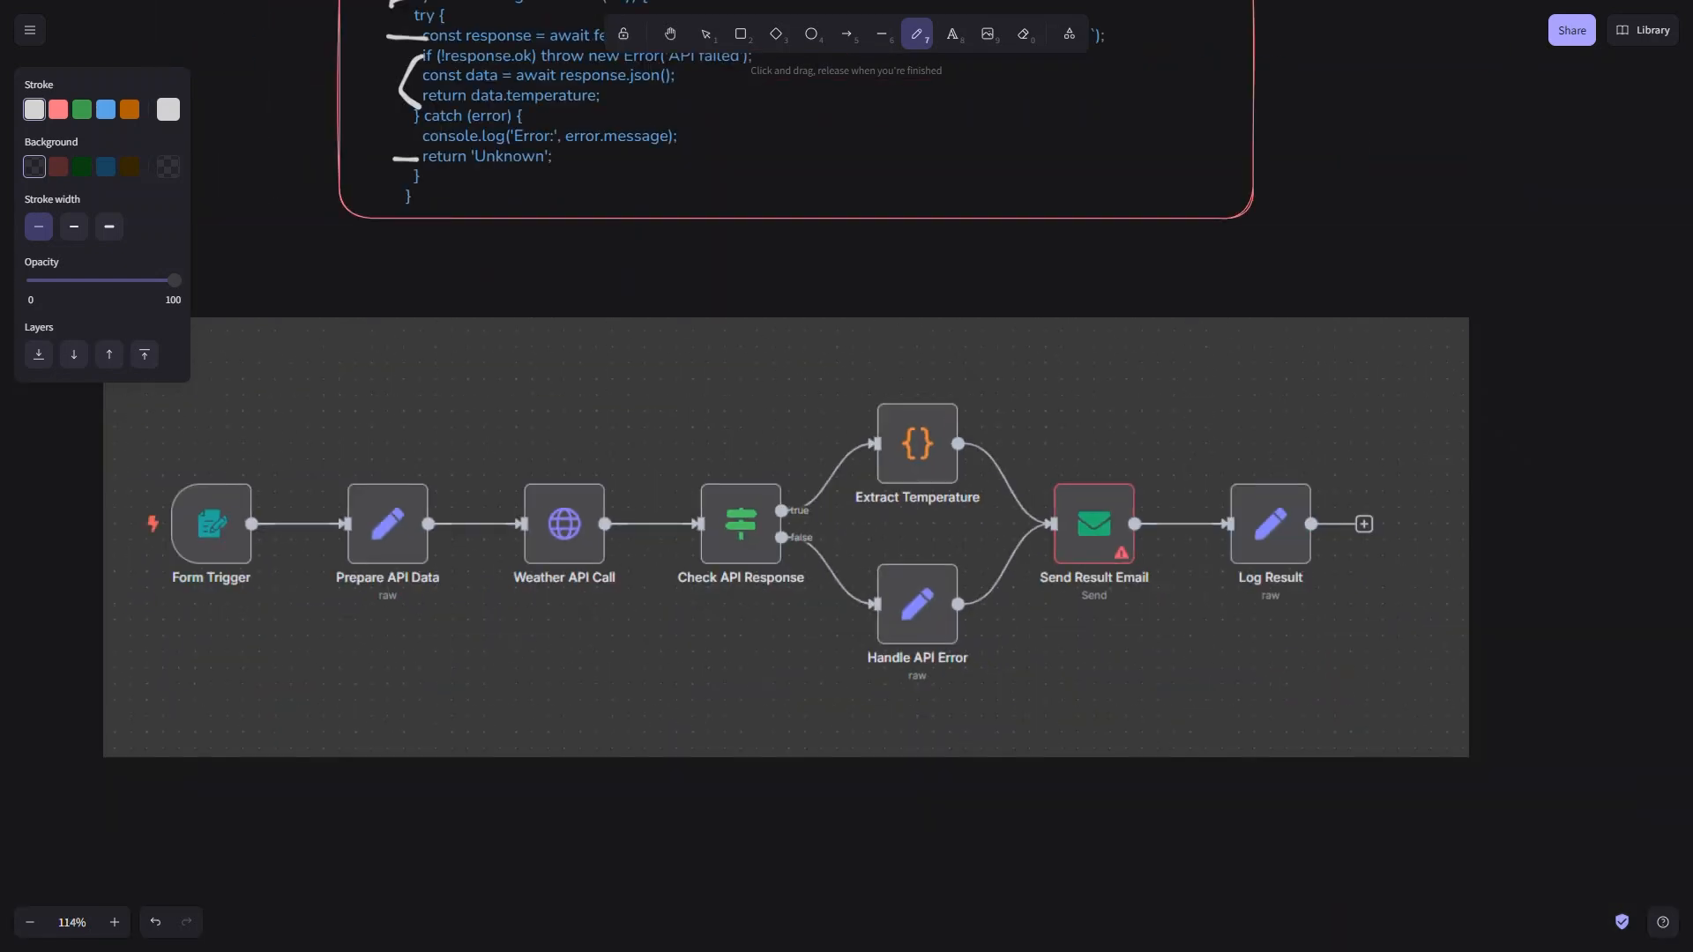
pyautogui.scroll(2, 715, 494)
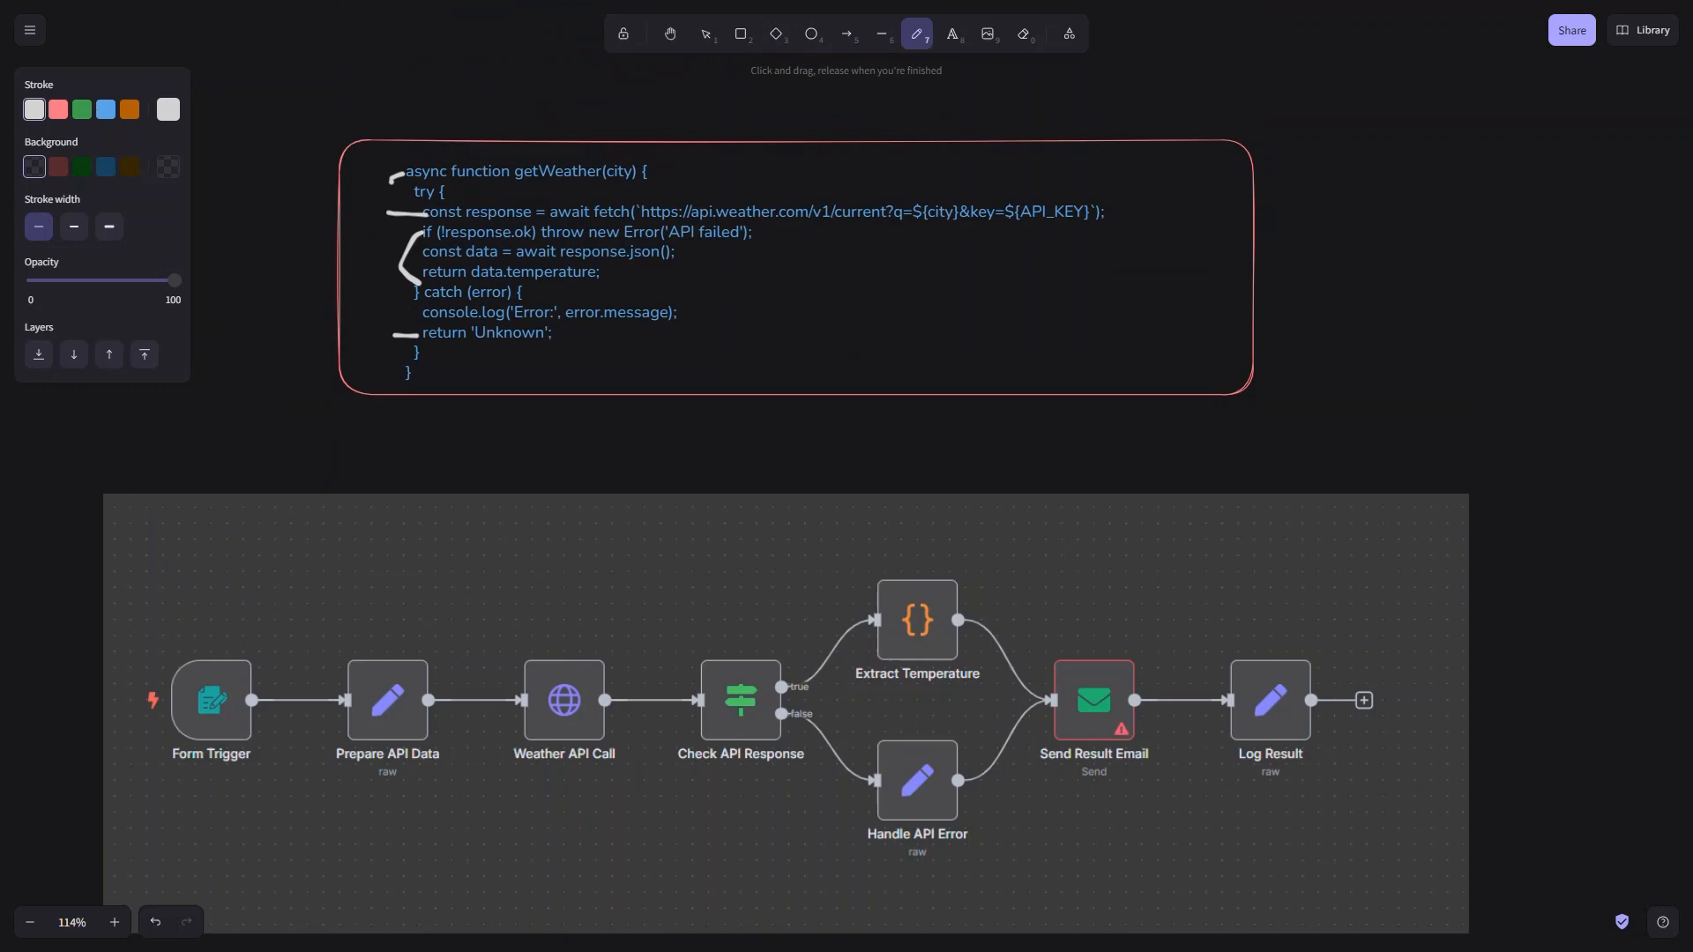
pyautogui.scroll(-2, 715, 493)
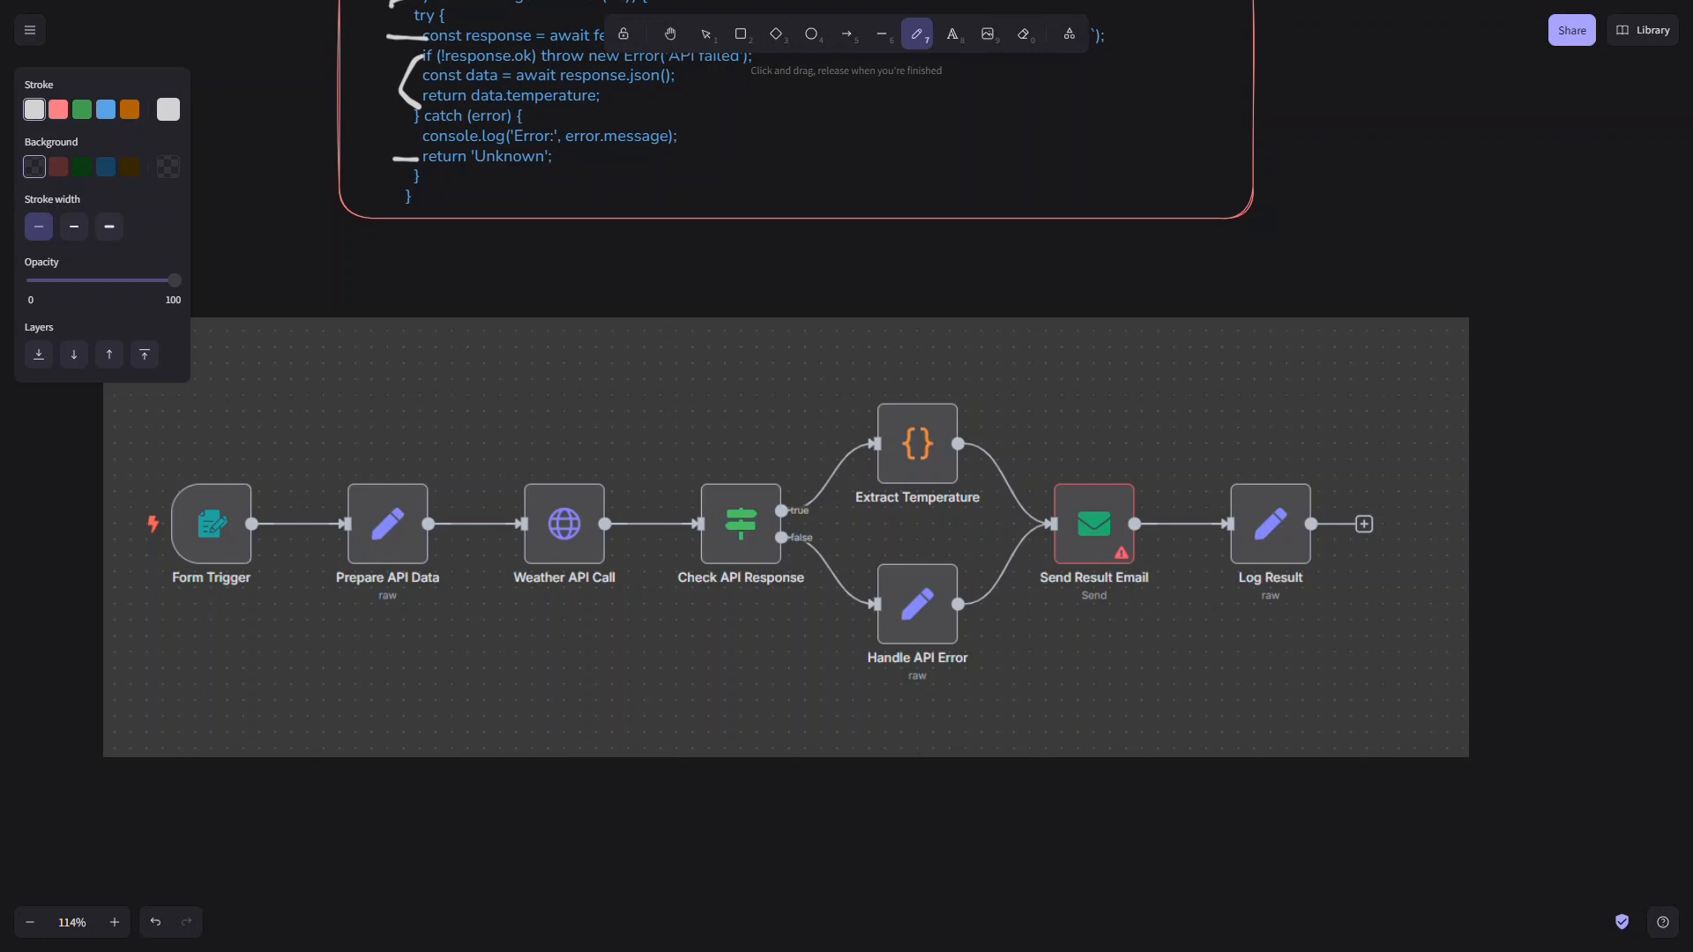
pyautogui.scroll(-8, 786, 529)
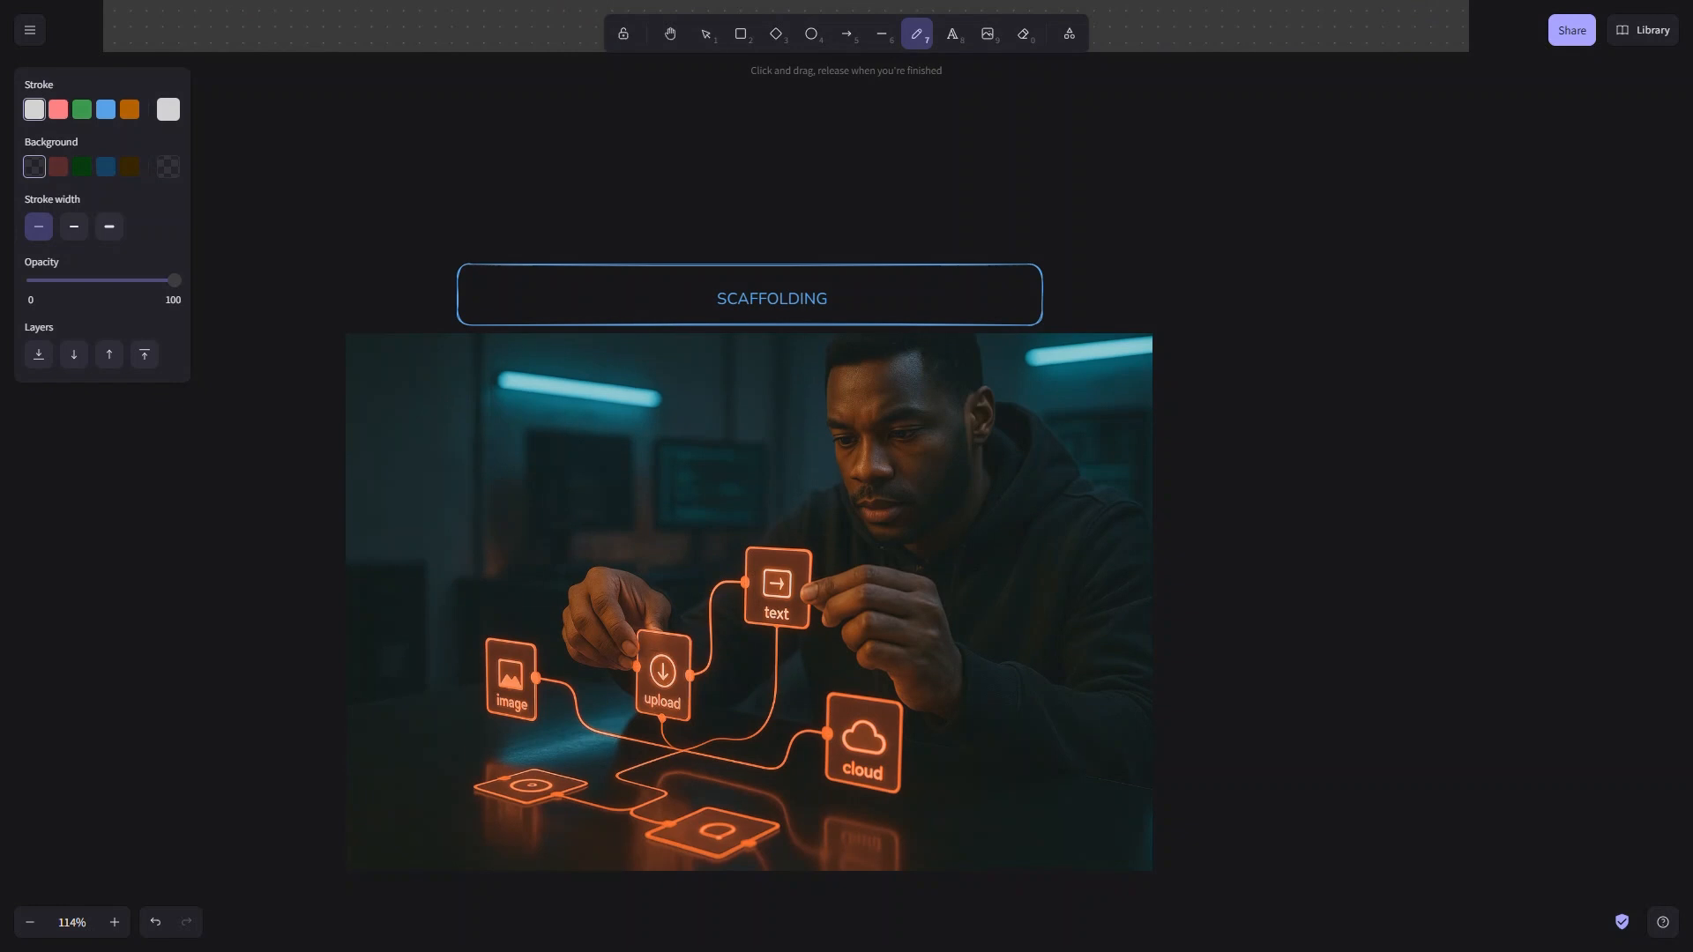
pyautogui.press('2')
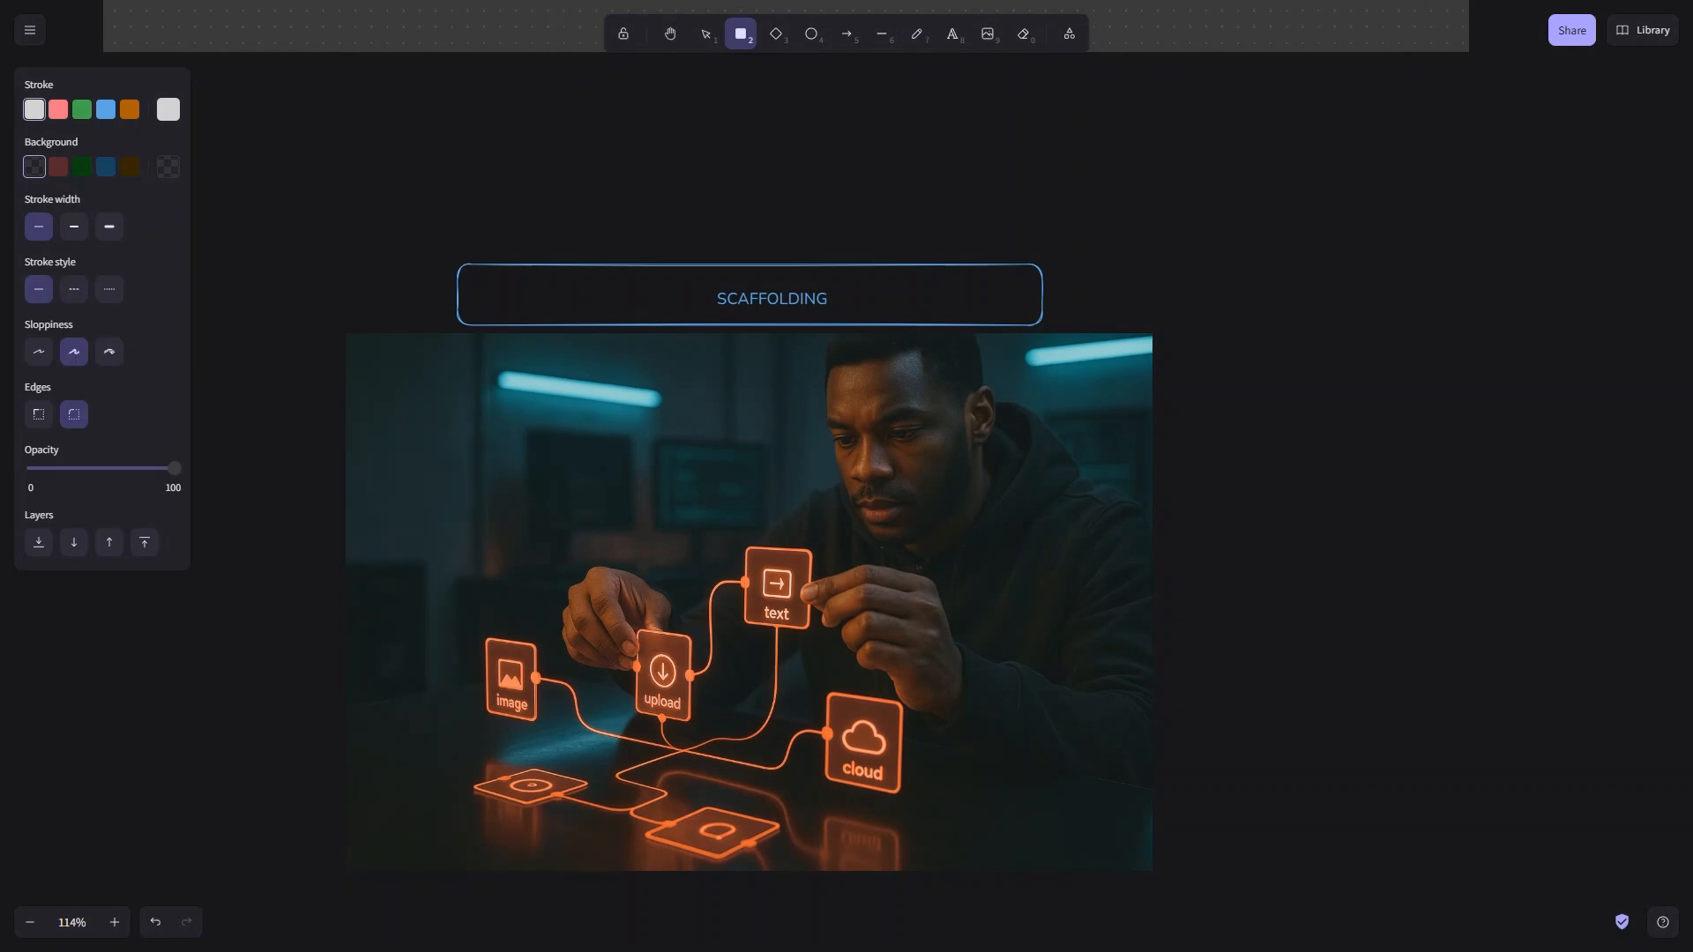
pyautogui.moveTo(1219, 651); pyautogui.dragTo(1406, 769)
pyautogui.press('Return')
pyautogui.write('a')
pyautogui.press('Escape')
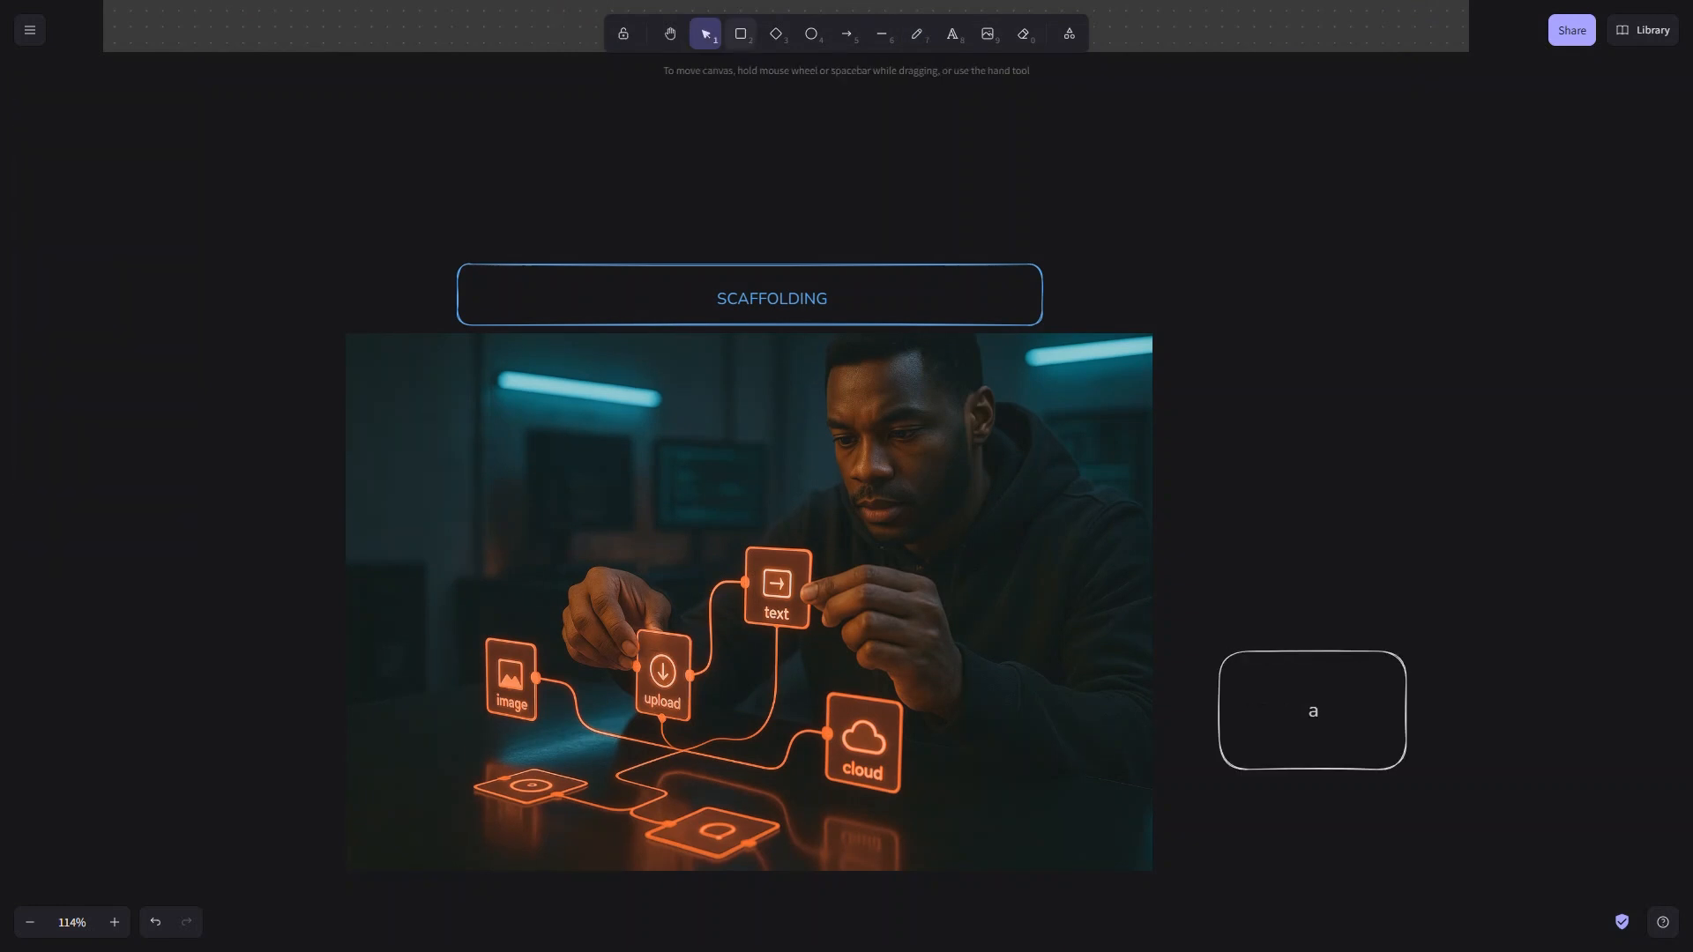
# Step: Stack a second rounded rectangle directly above the "a" box and label it "a+b"
pyautogui.press('2')
pyautogui.moveTo(1254, 525); pyautogui.dragTo(1428, 650)
pyautogui.press('Return')
pyautogui.write('a+b')
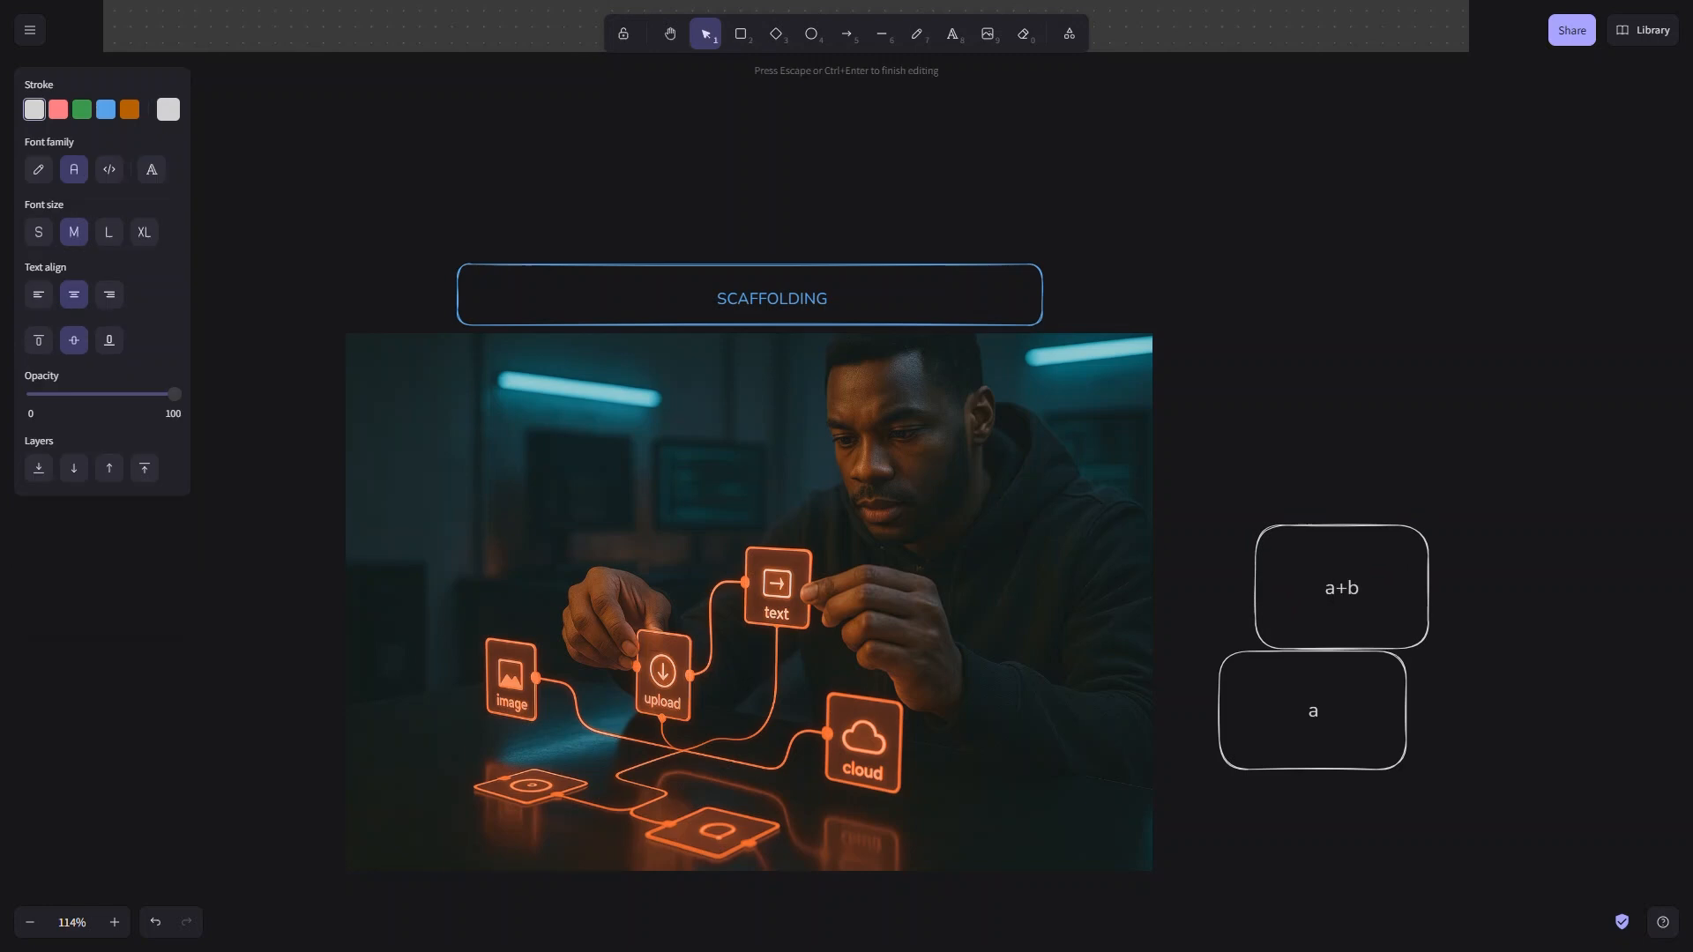
pyautogui.press('Escape')
# Step: Add a third rounded rectangle above the "a+b" box and label it "a+b+c"
pyautogui.press('2')
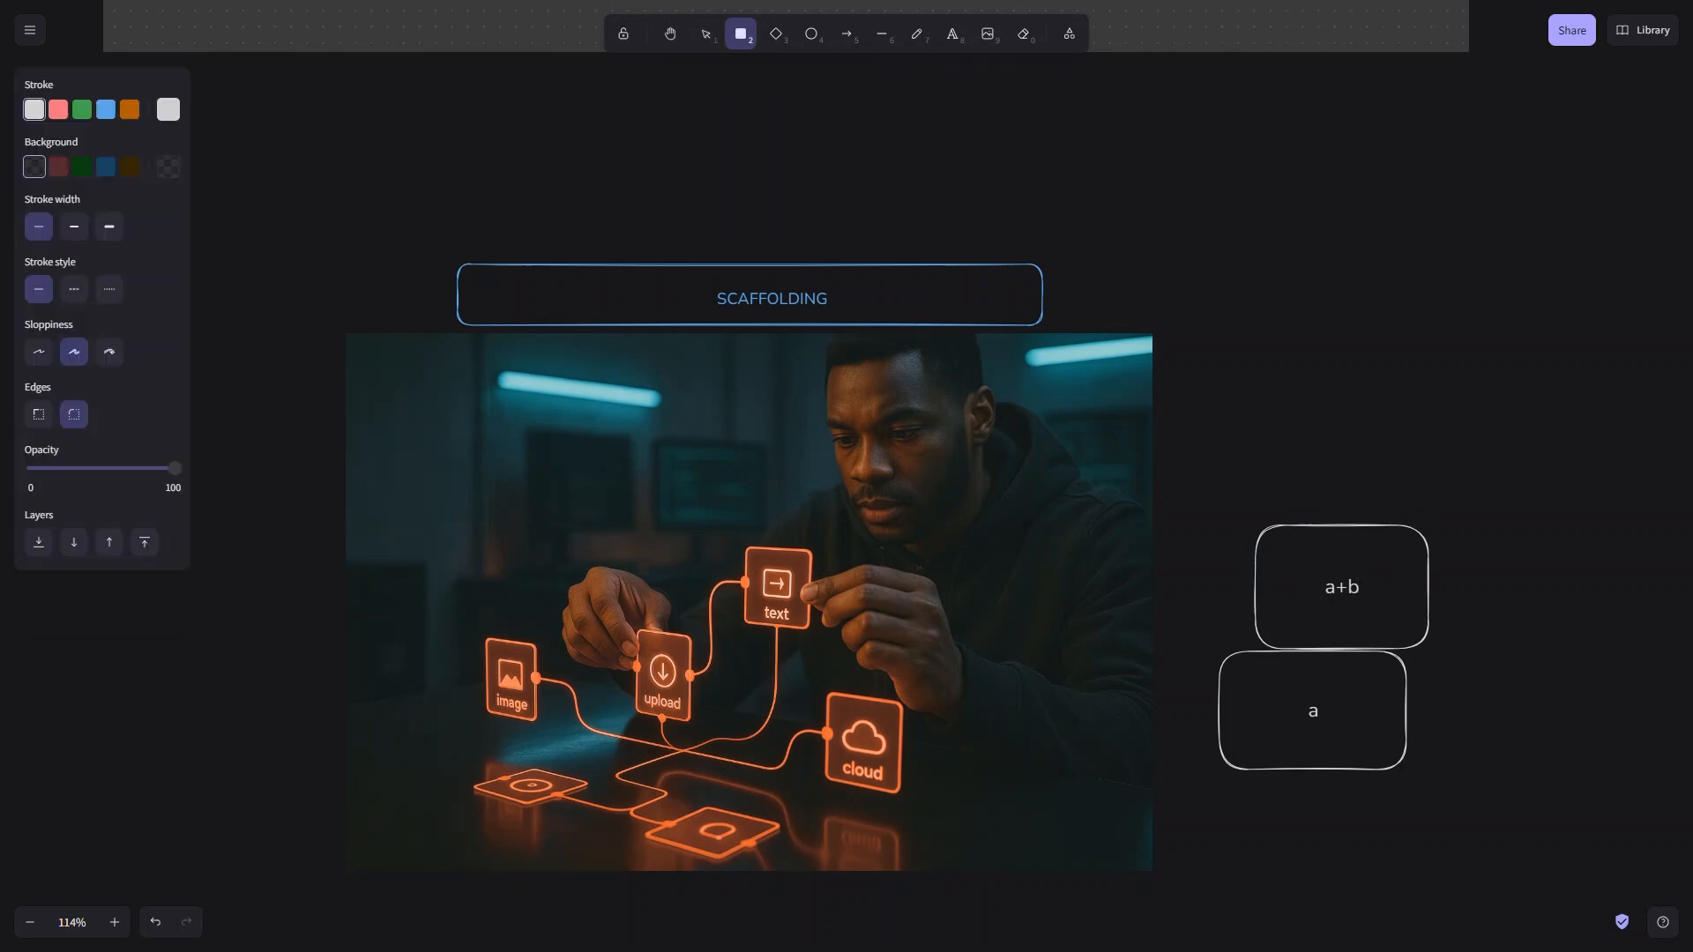
pyautogui.moveTo(1270, 411); pyautogui.dragTo(1452, 521)
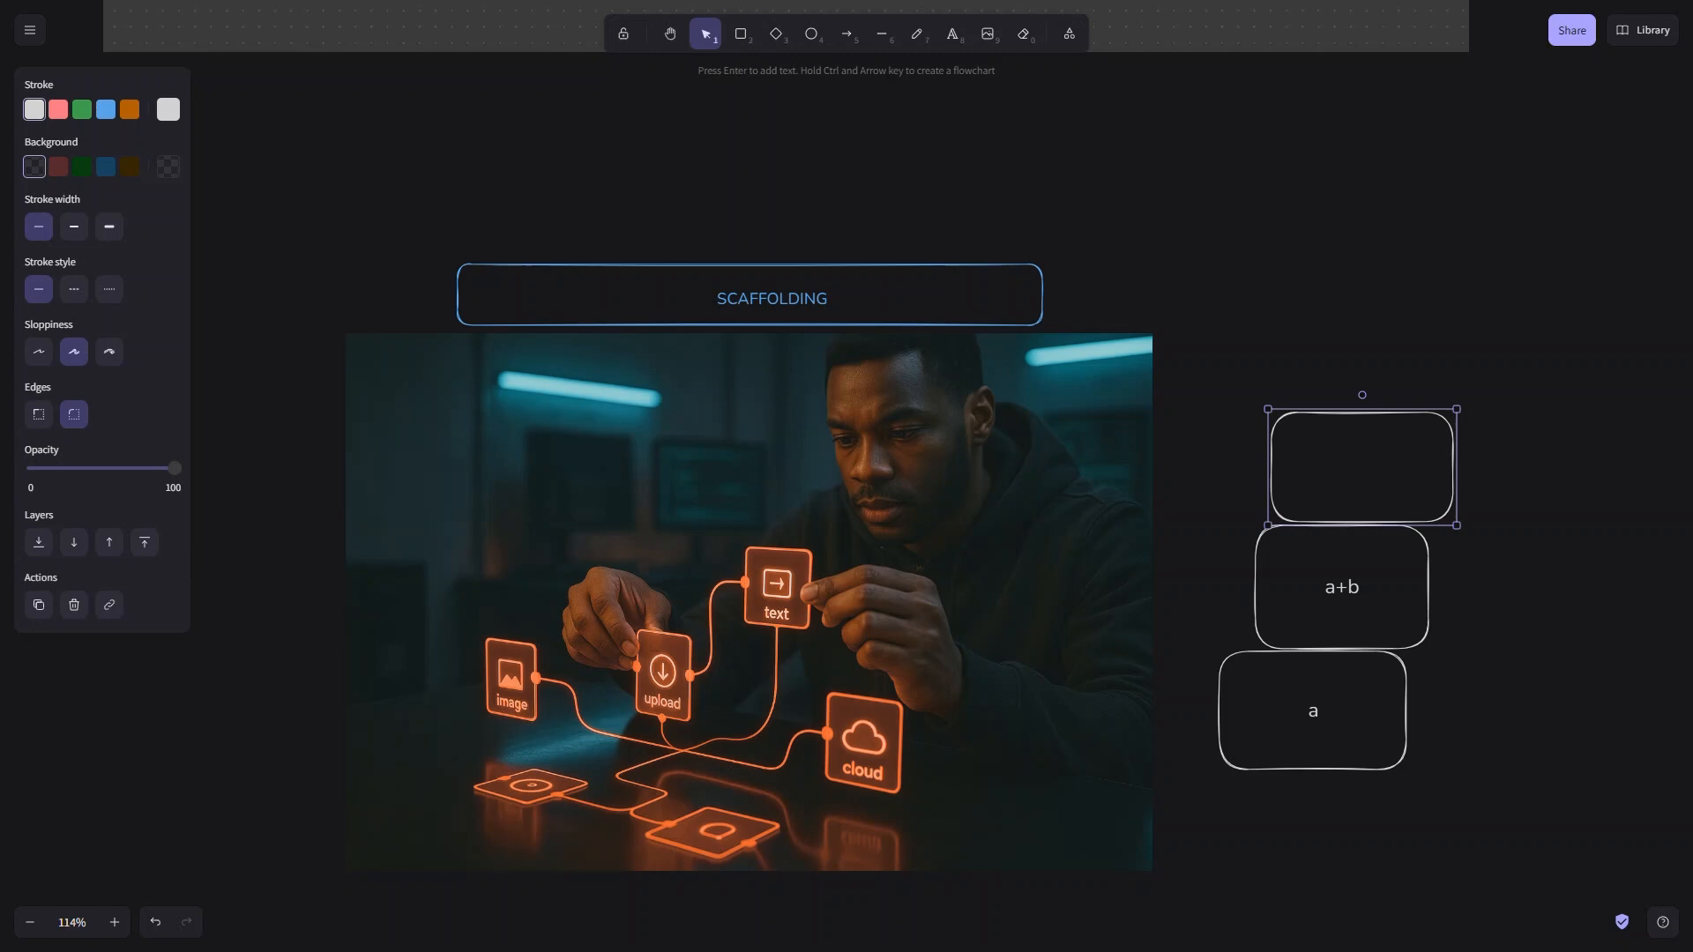
pyautogui.press('Return')
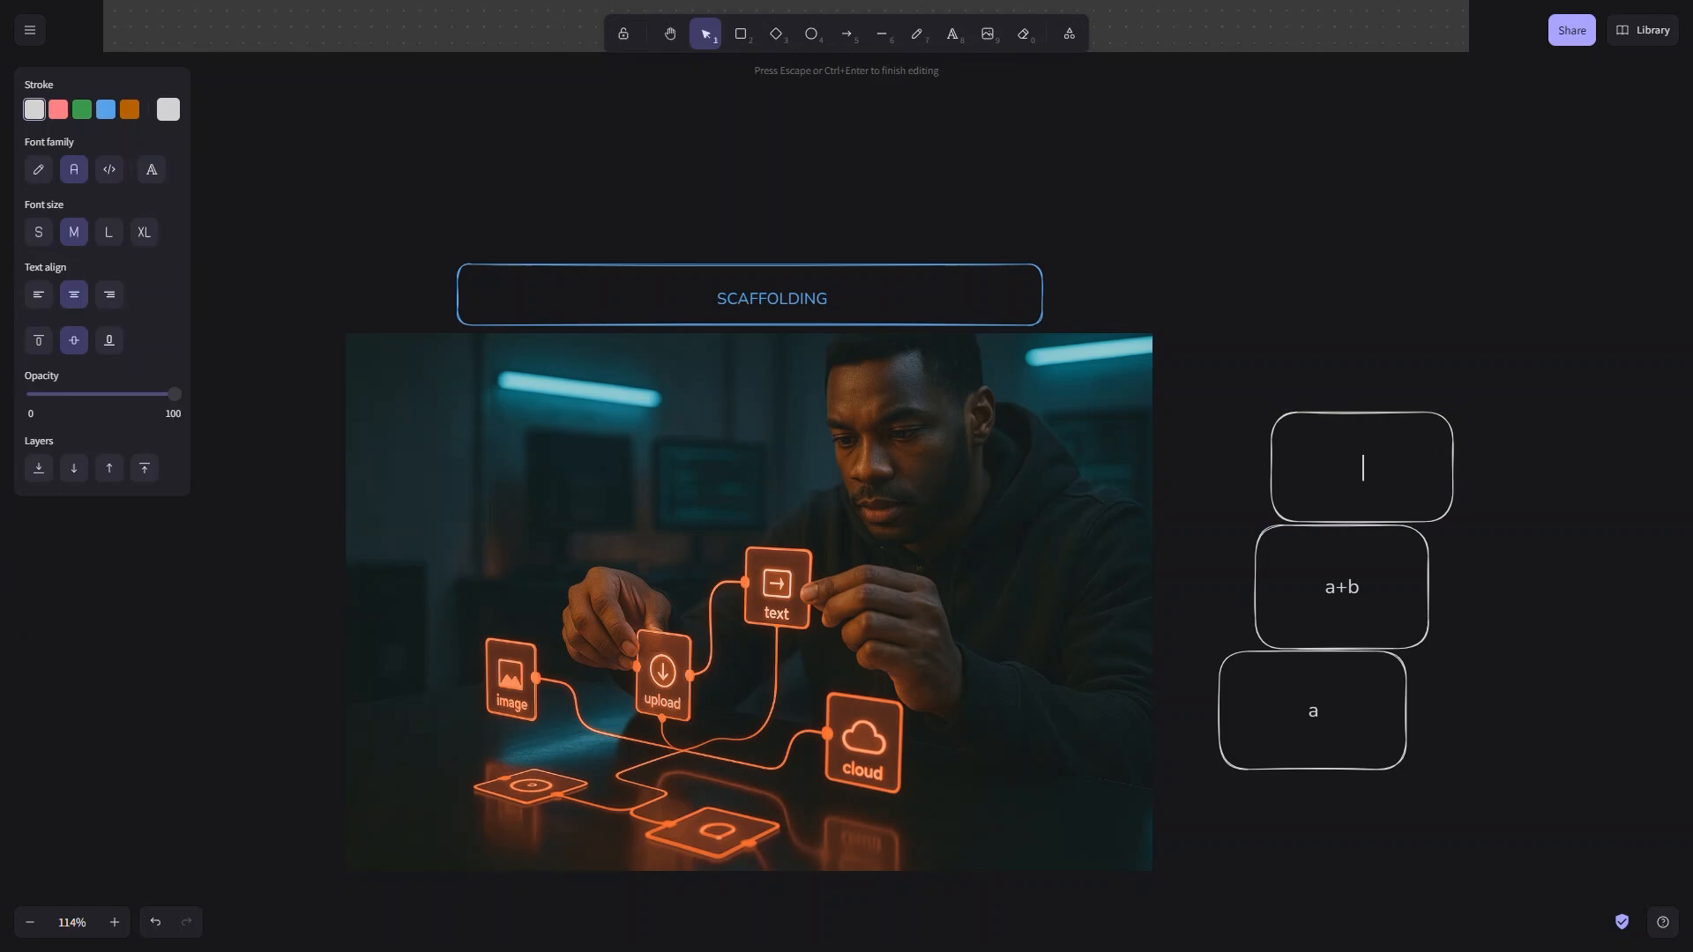
pyautogui.write('a+b+c')
pyautogui.press('Escape')
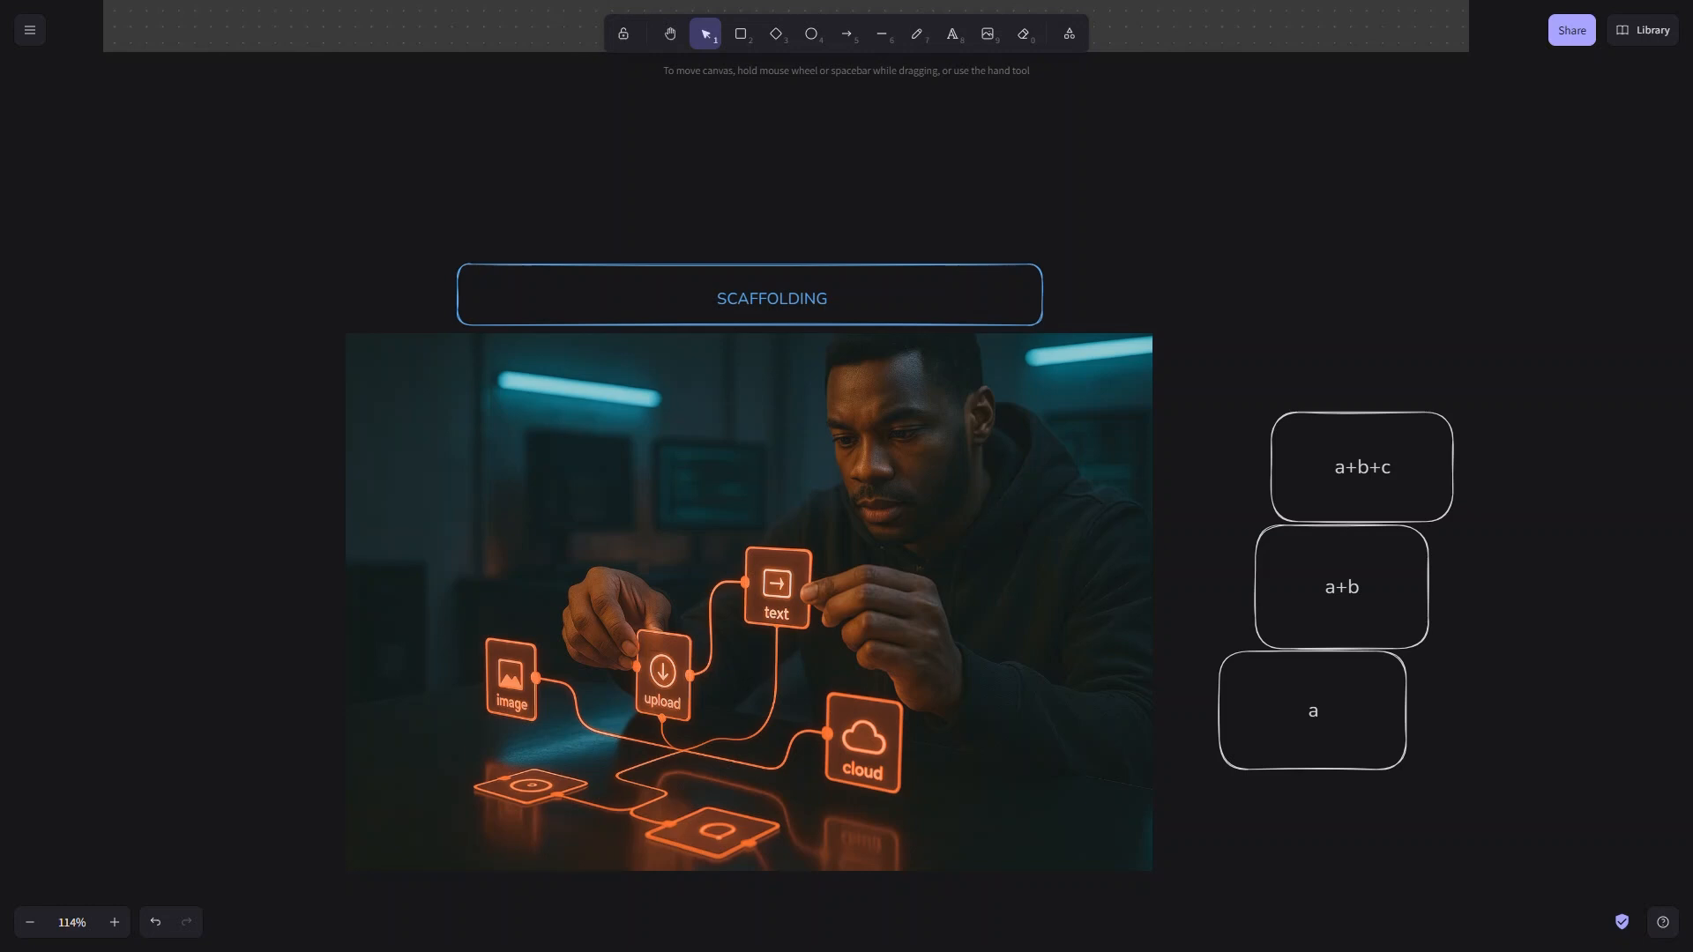
# Step: Read the Choosing Your Workflows core principles and the api keys section beneath them
pyautogui.scroll(-10, 846, 477)
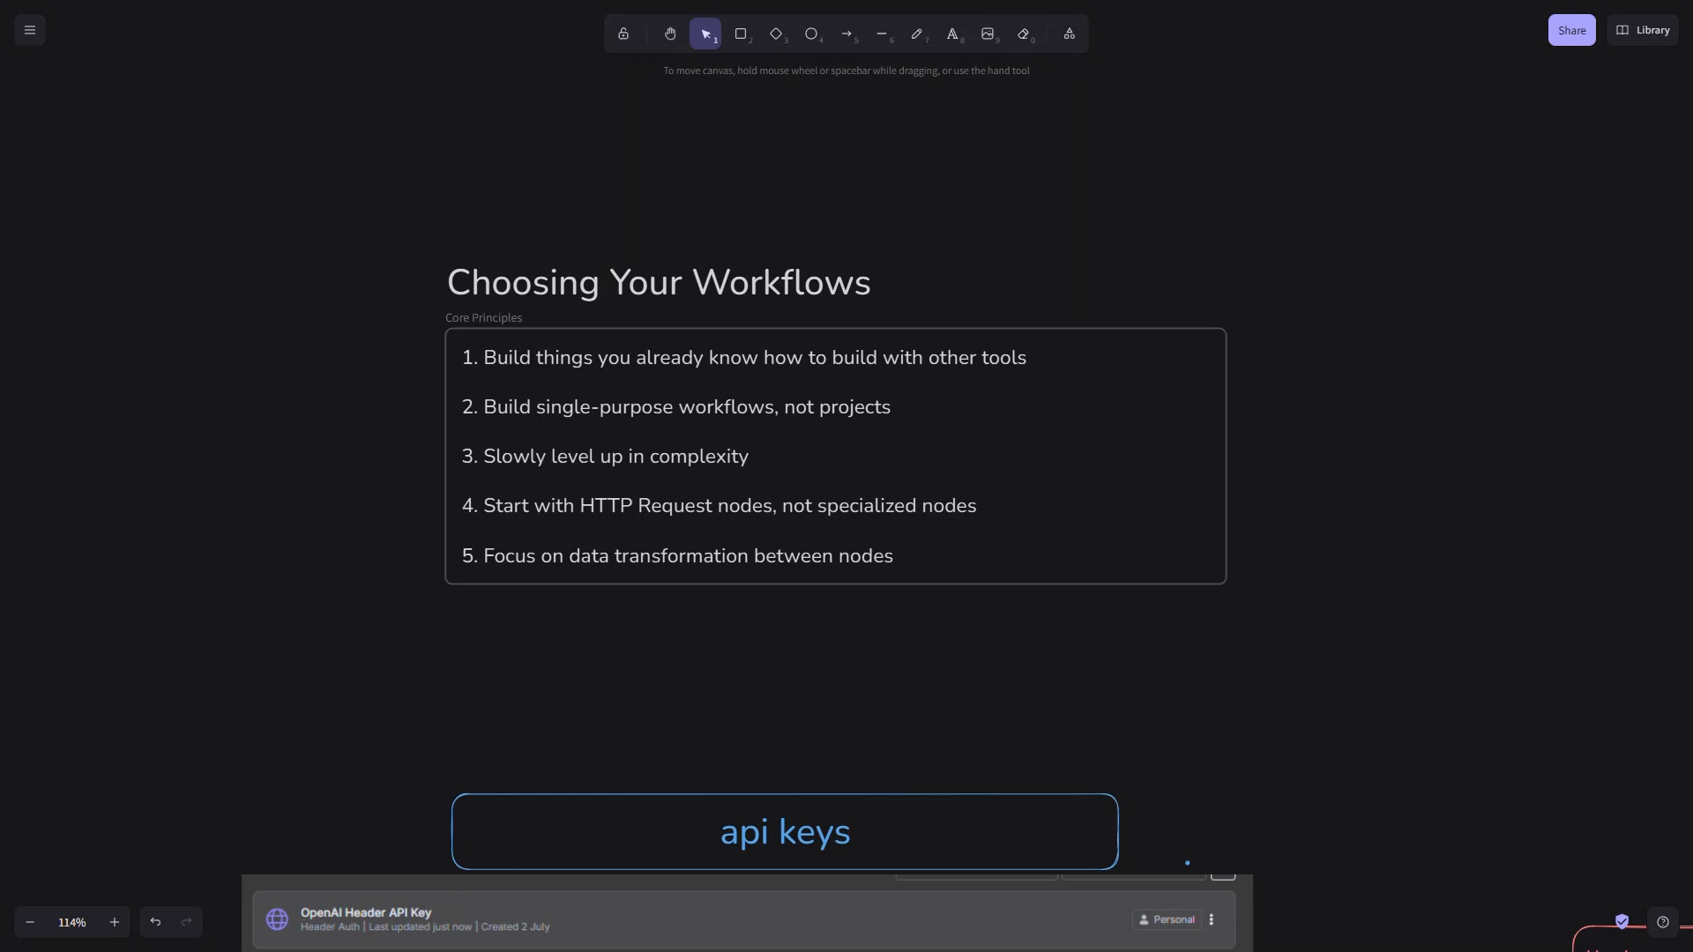
pyautogui.scroll(-2, 847, 529)
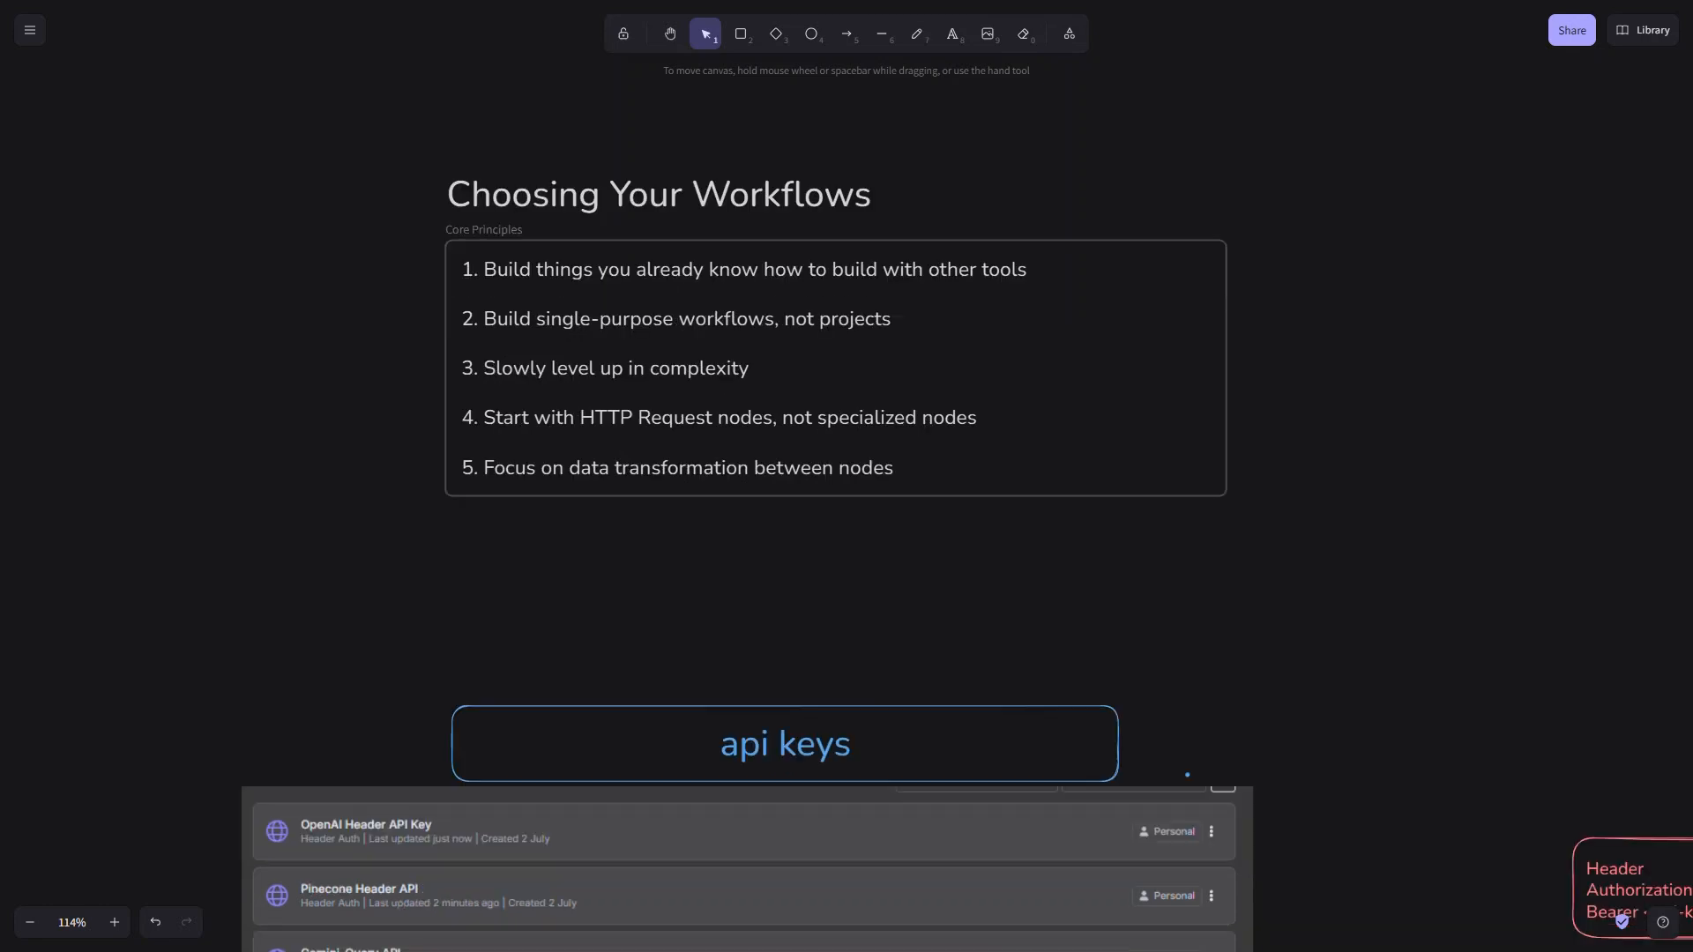
pyautogui.scroll(2, 846, 529)
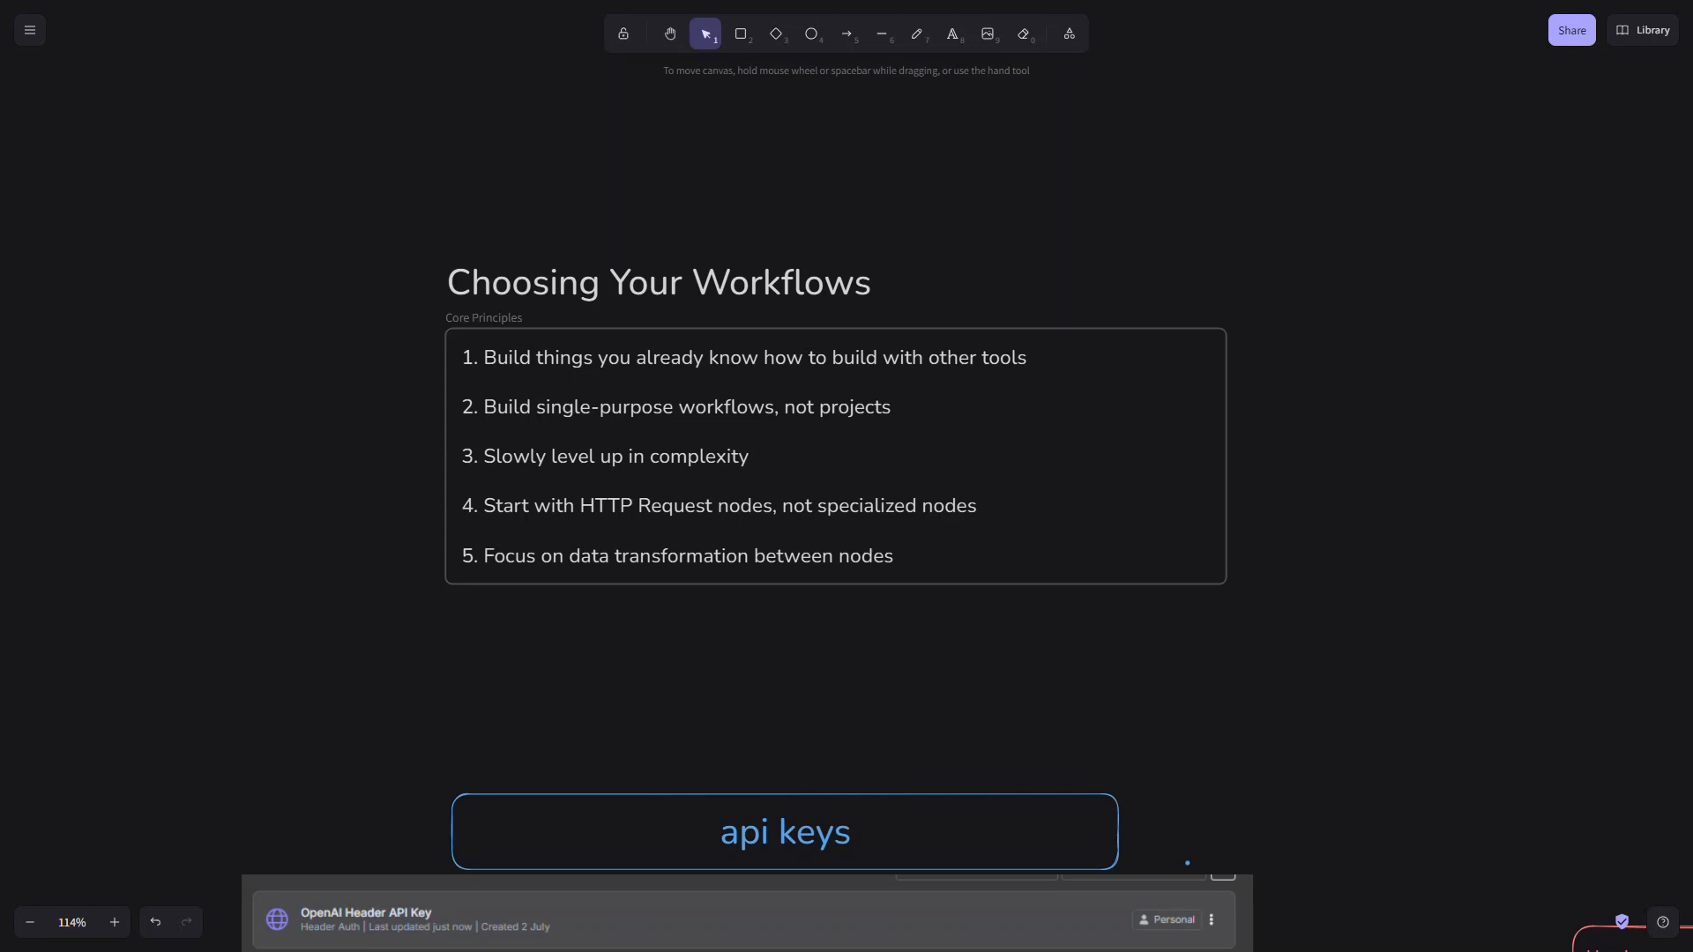
pyautogui.scroll(-15, 846, 529)
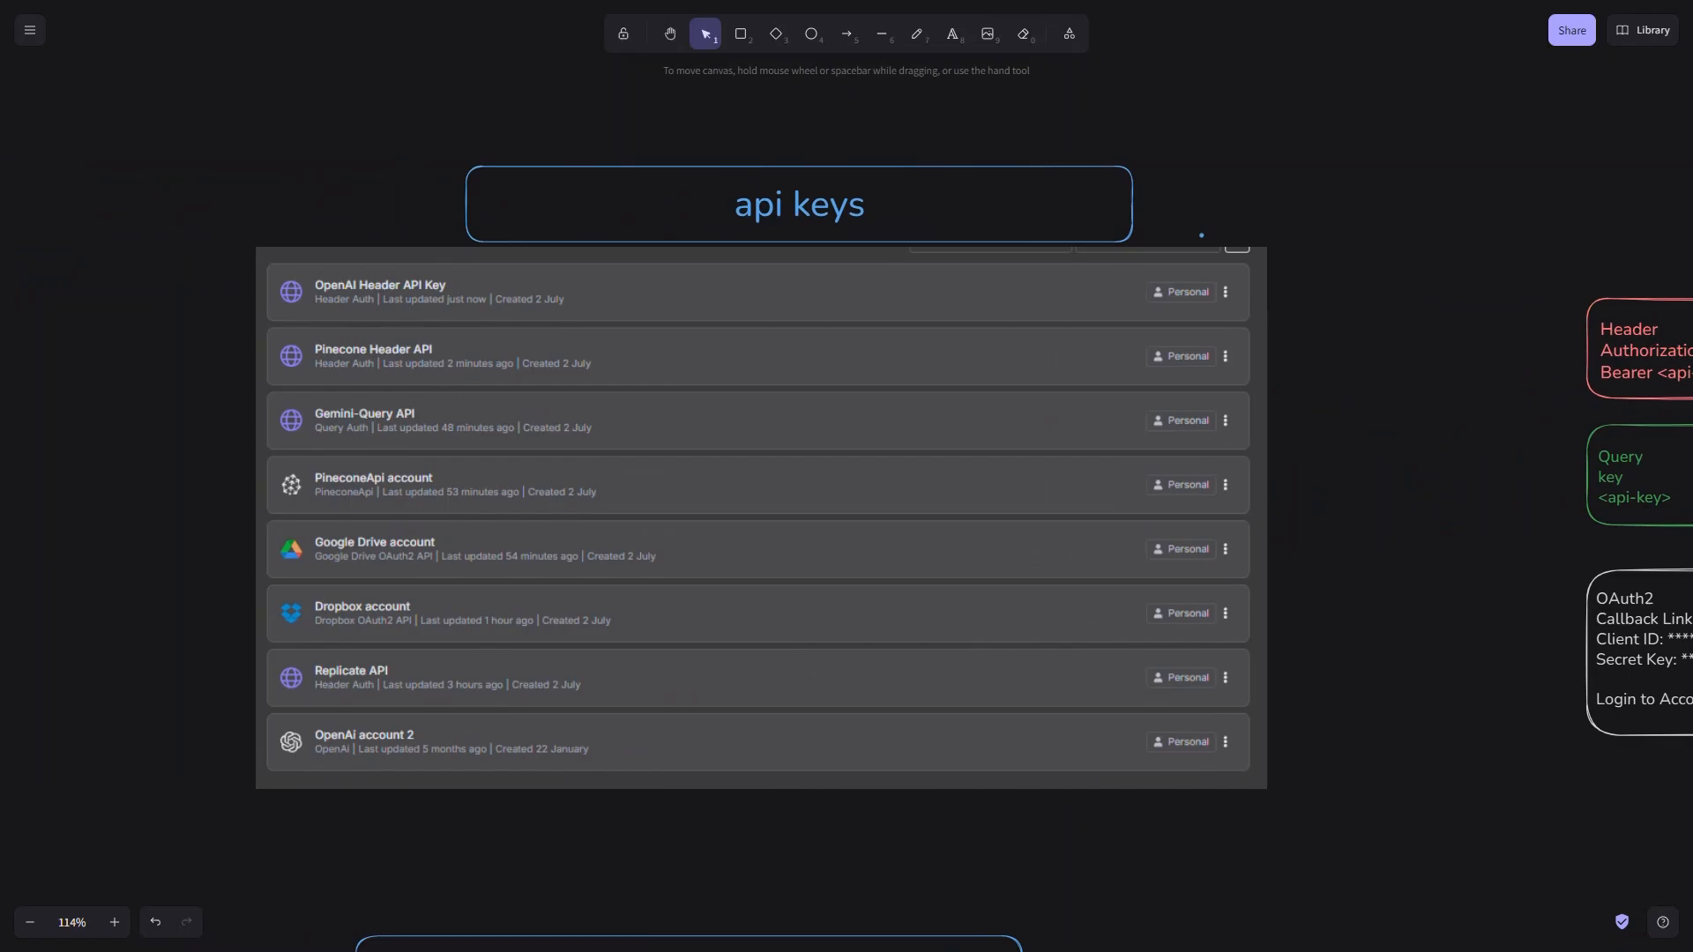
pyautogui.scroll(-3, 847, 529)
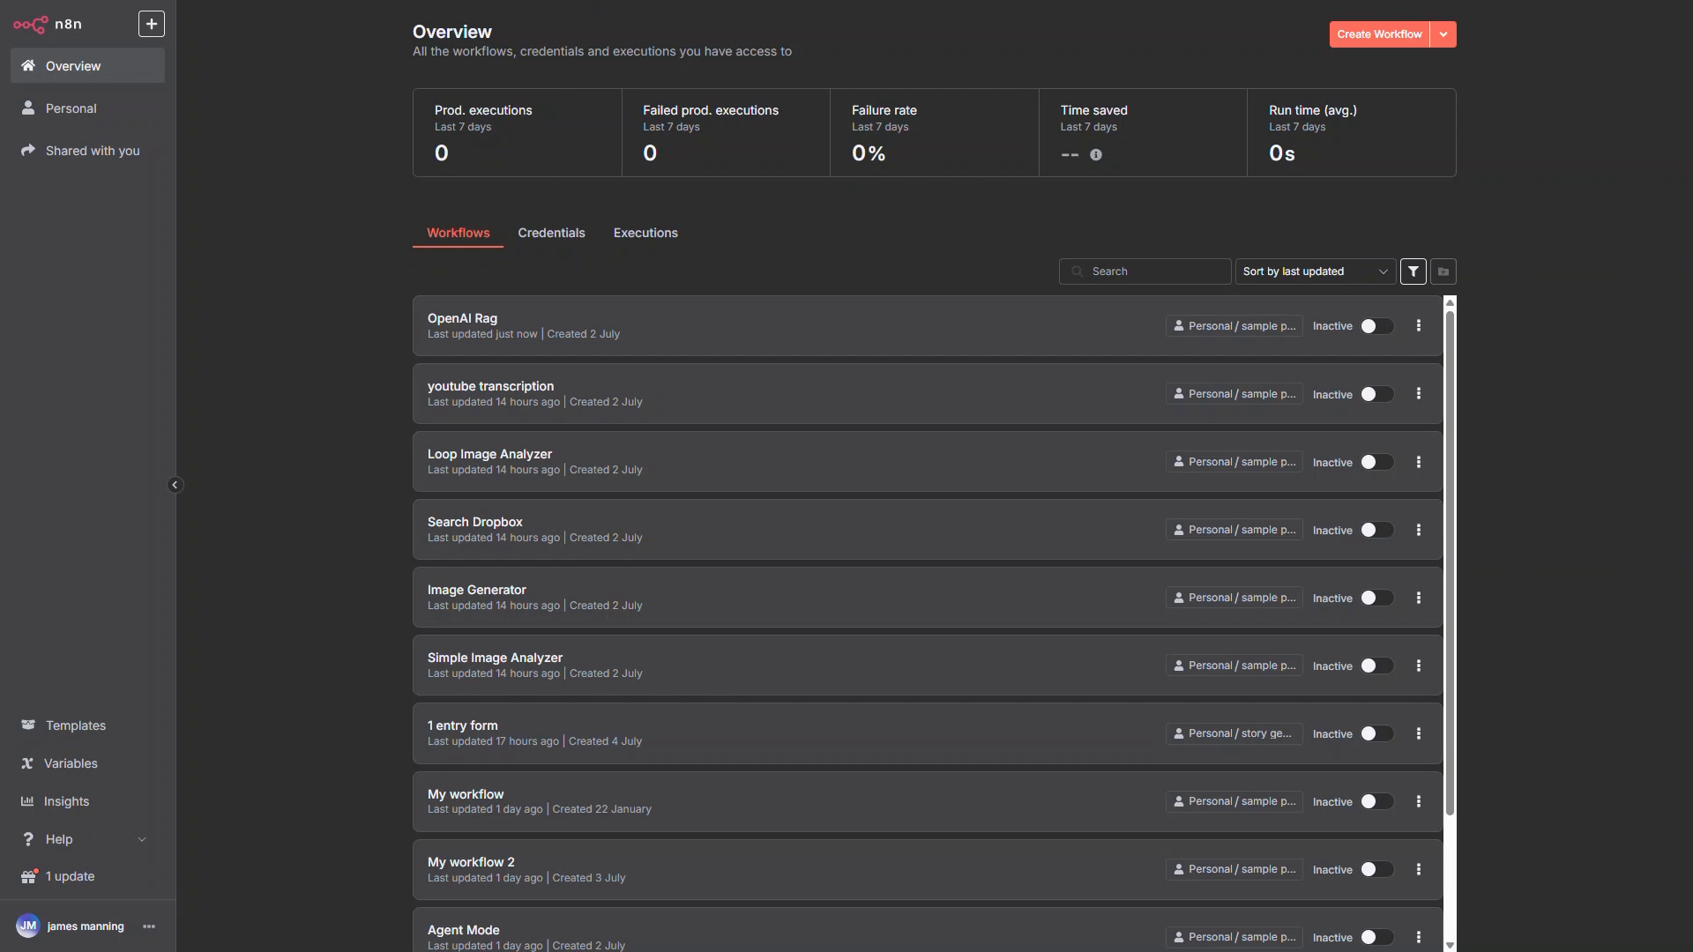
# Step: Switch to n8n and open the Simple Image Analyzer workflow from the personal sample projects folder
pyautogui.click(70, 108)
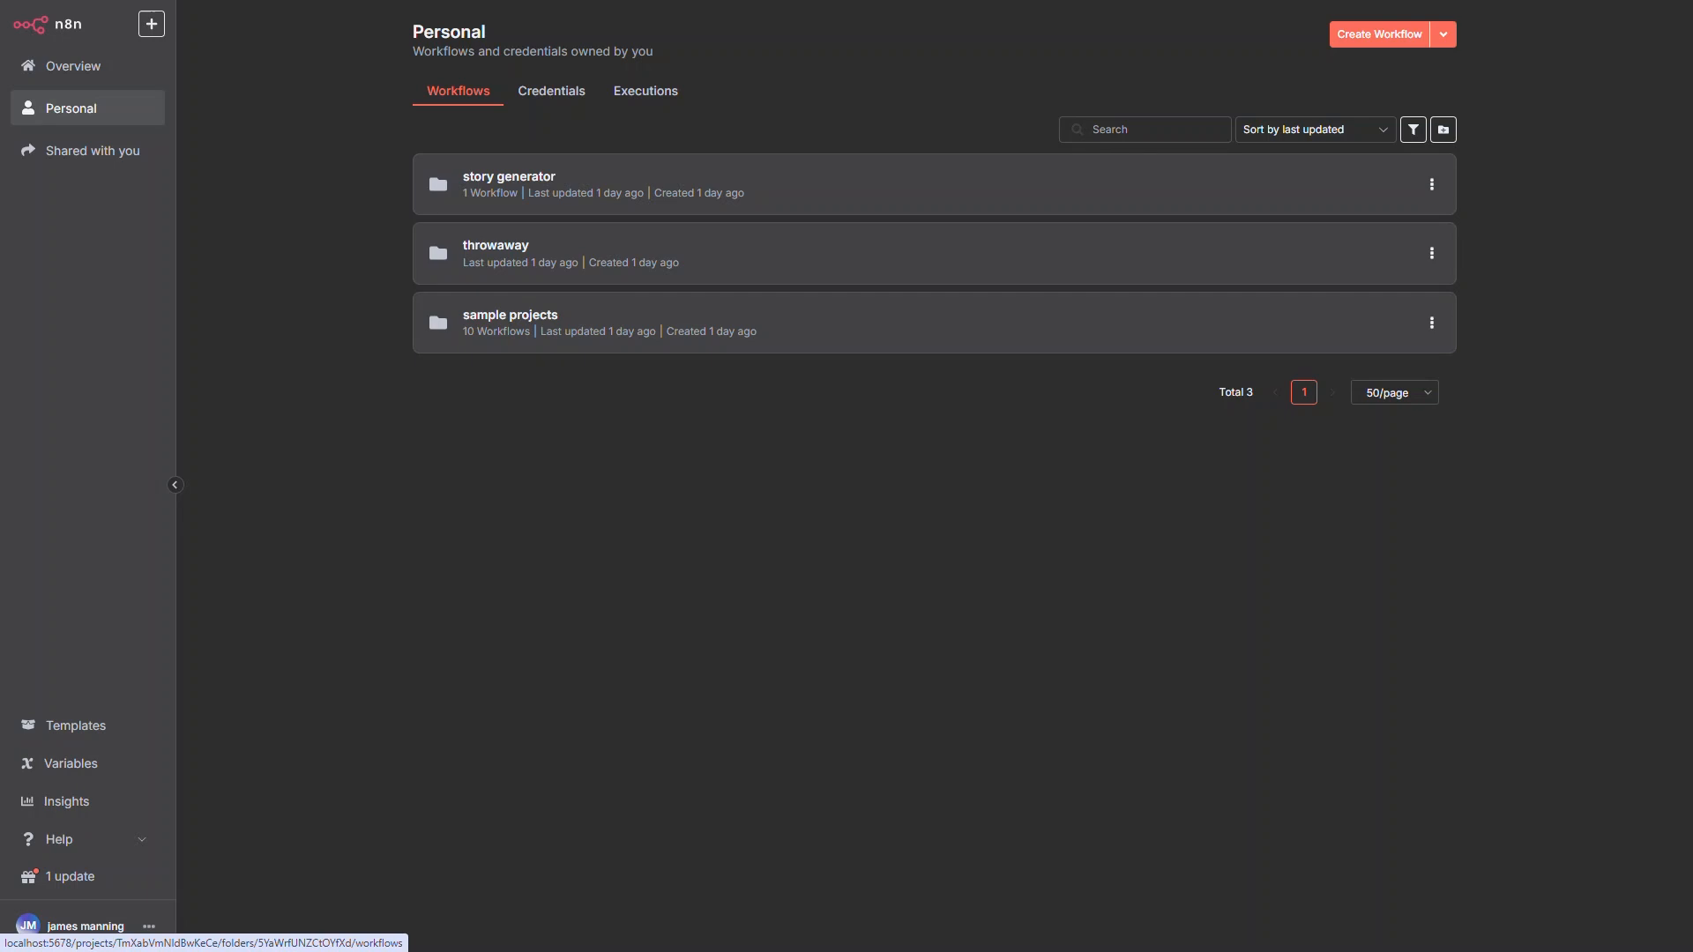
pyautogui.click(511, 316)
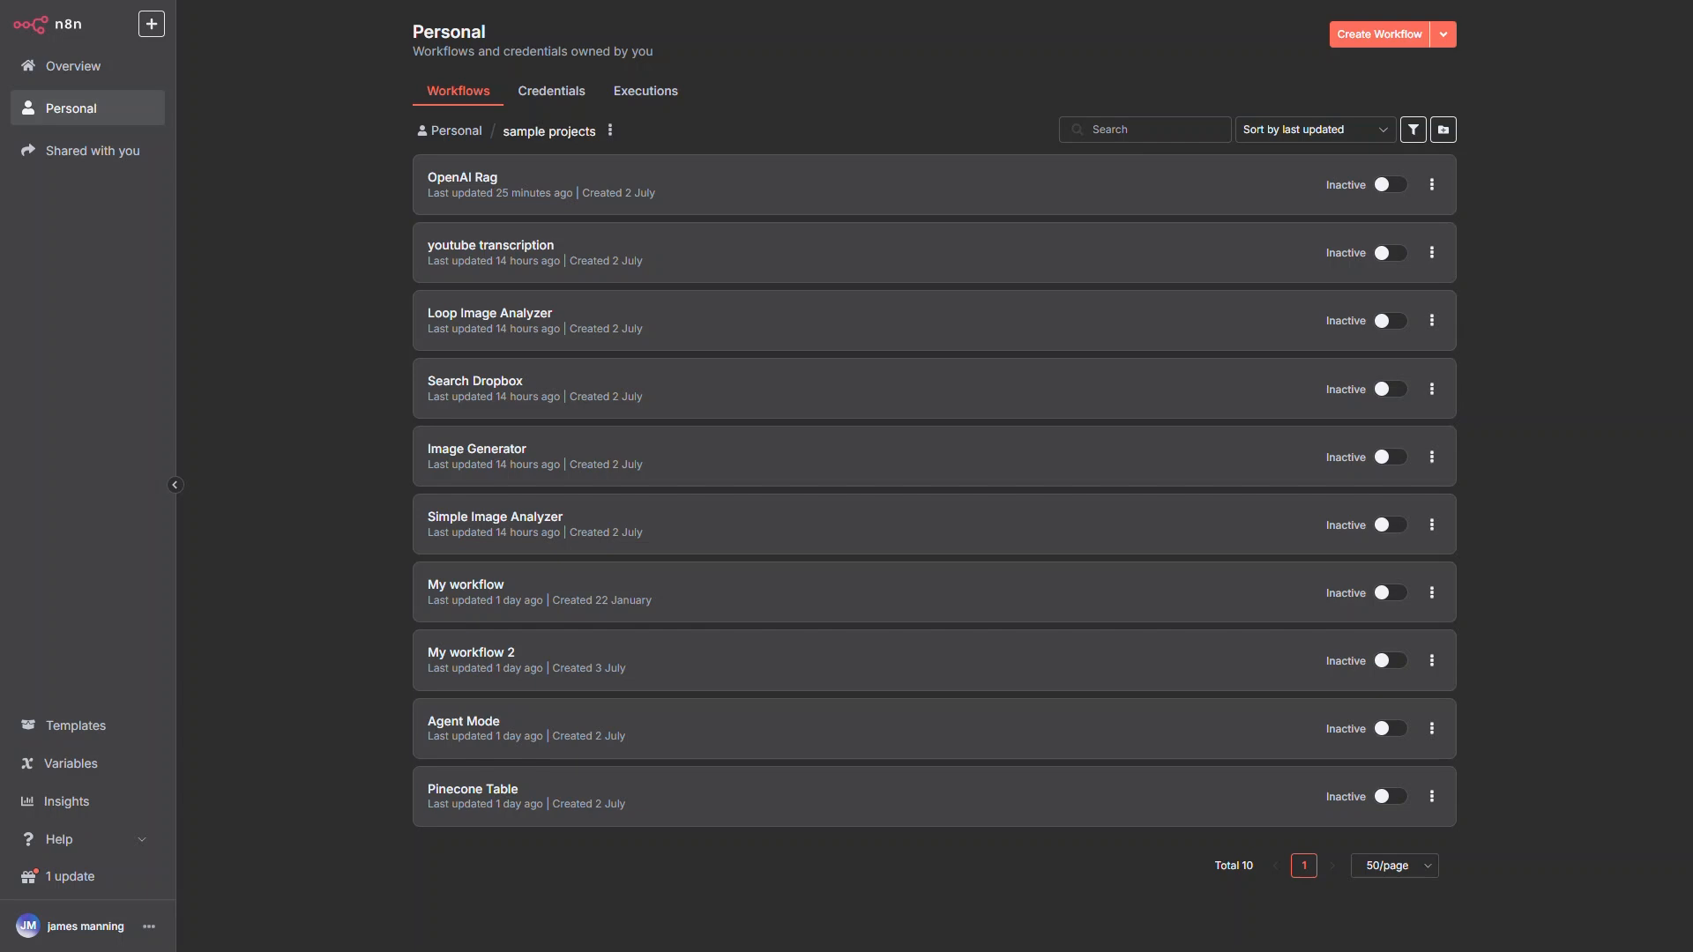
pyautogui.click(495, 518)
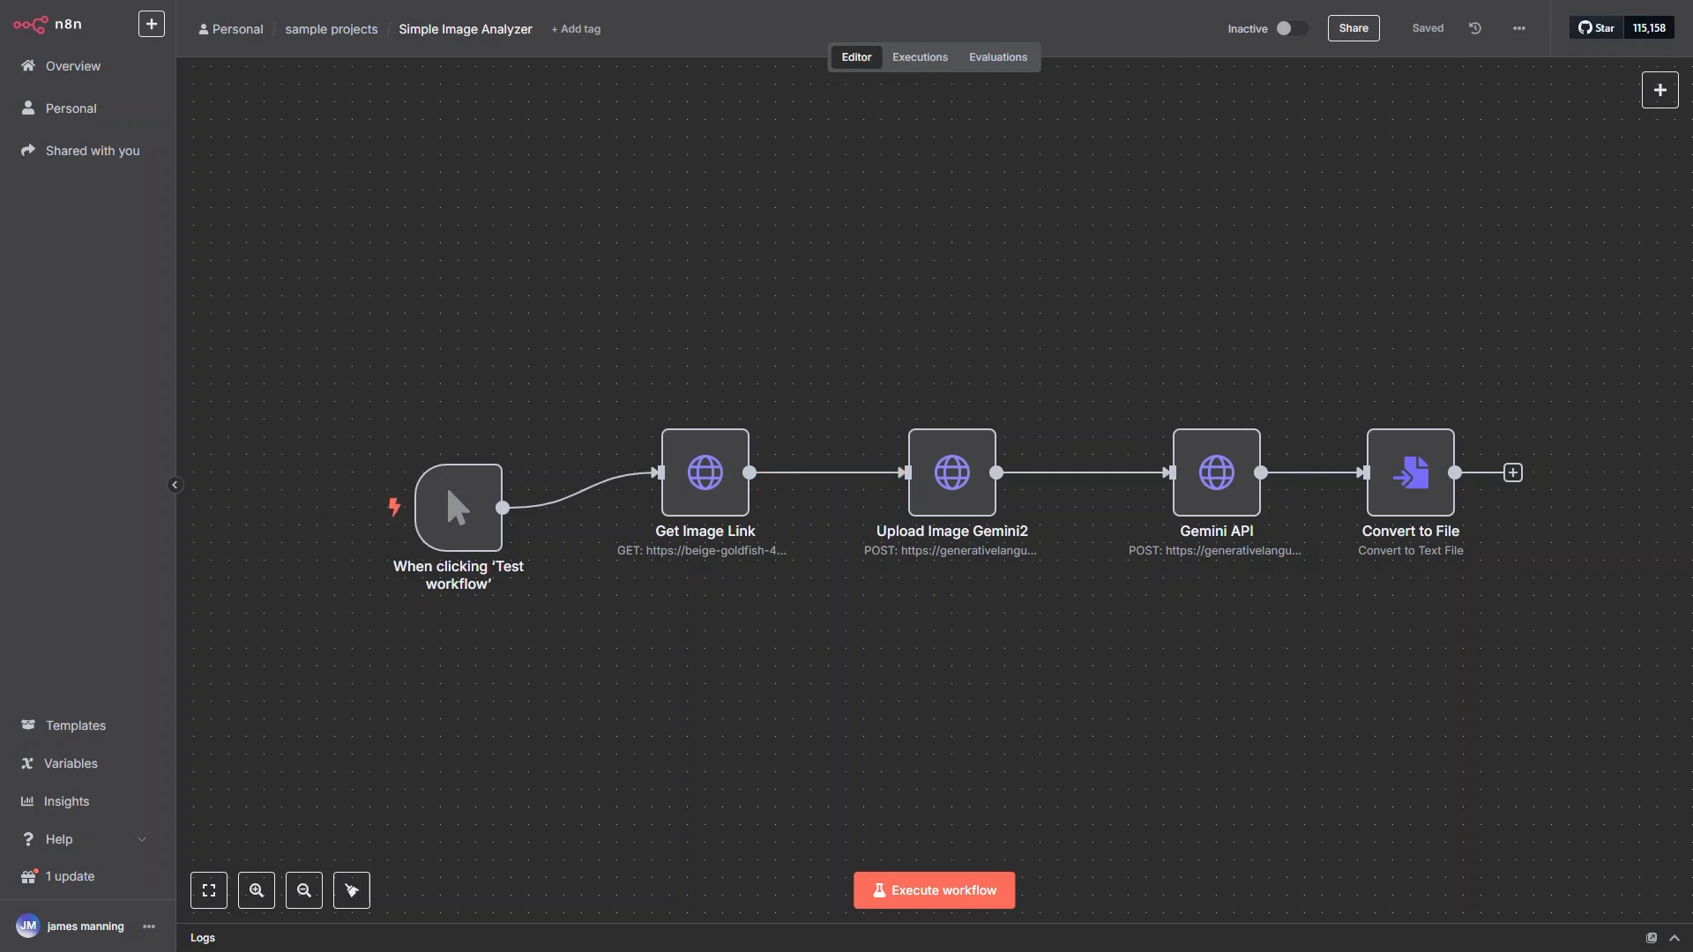
# Step: Pick out the three HTTP request nodes on the canvas and inspect the Get Image Link node's request settings
pyautogui.moveTo(575, 301); pyautogui.dragTo(1358, 686)
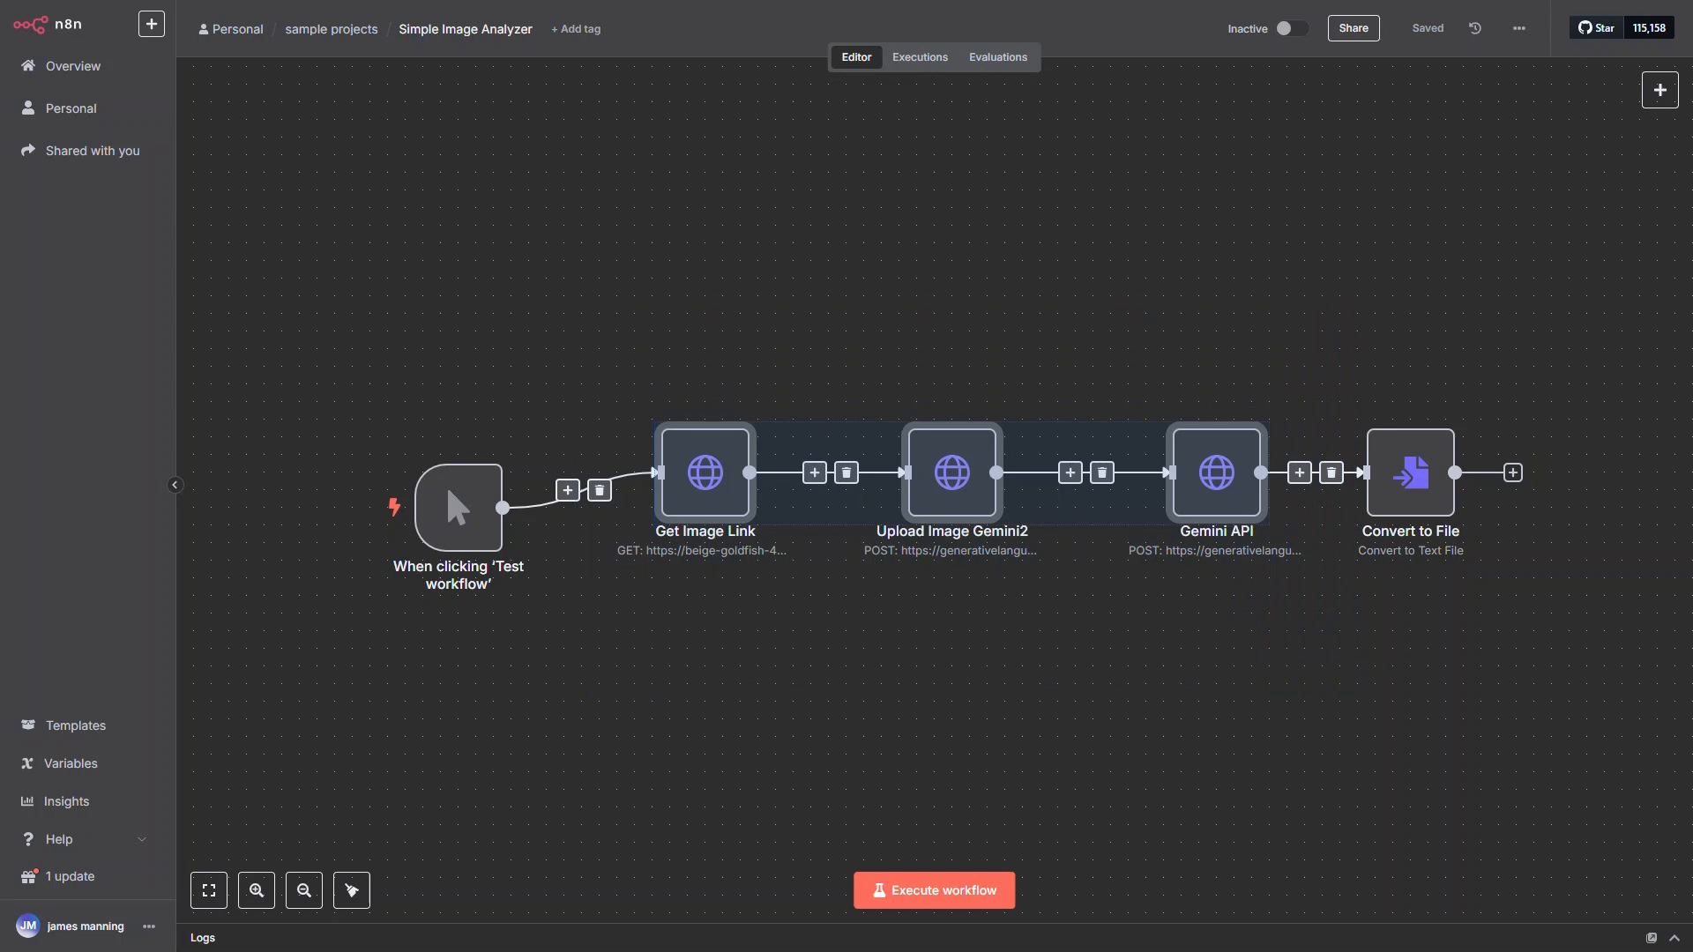
pyautogui.click(1358, 686)
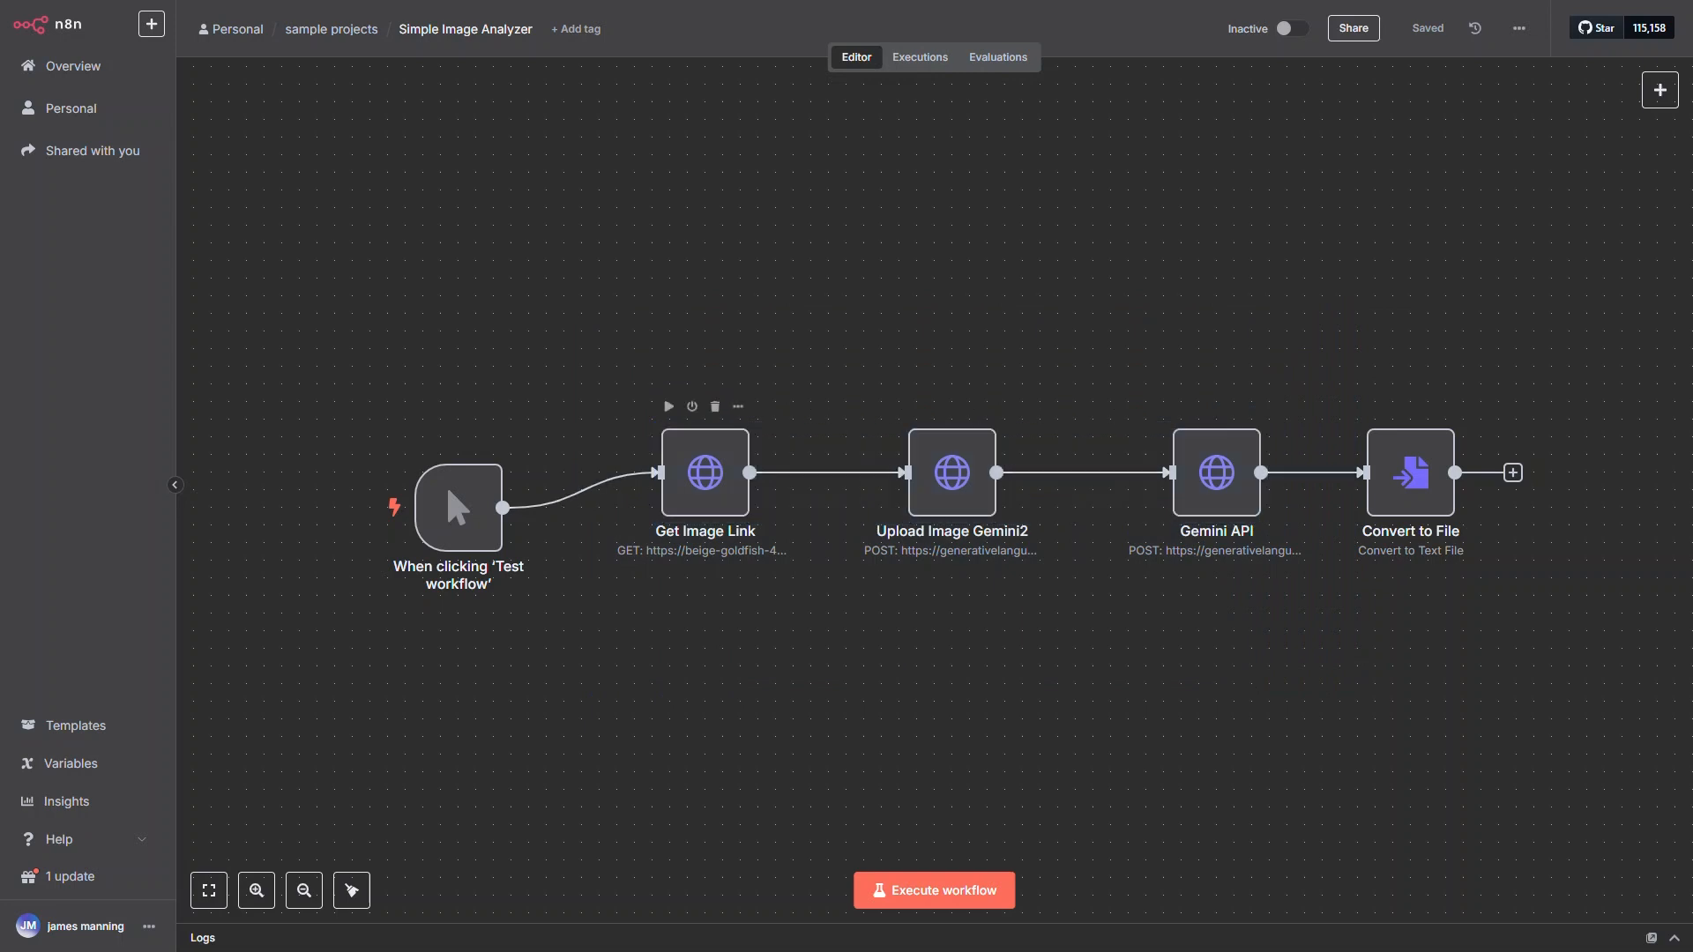
pyautogui.click(705, 473)
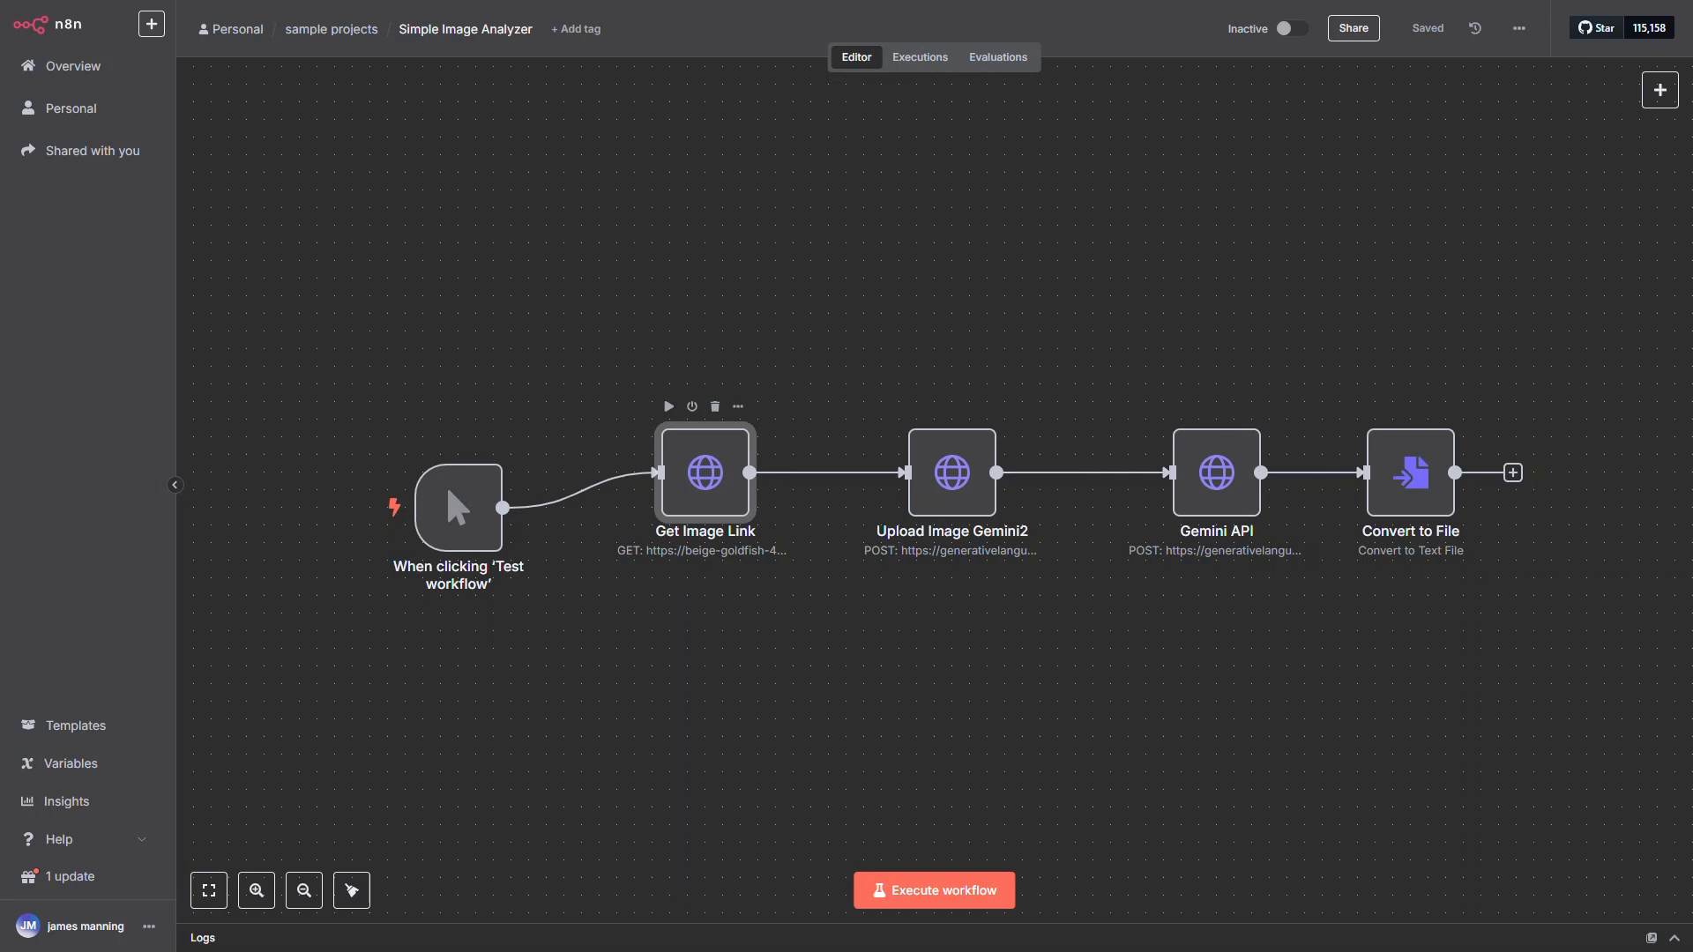
pyautogui.click(1217, 472)
pyautogui.doubleClick(705, 473)
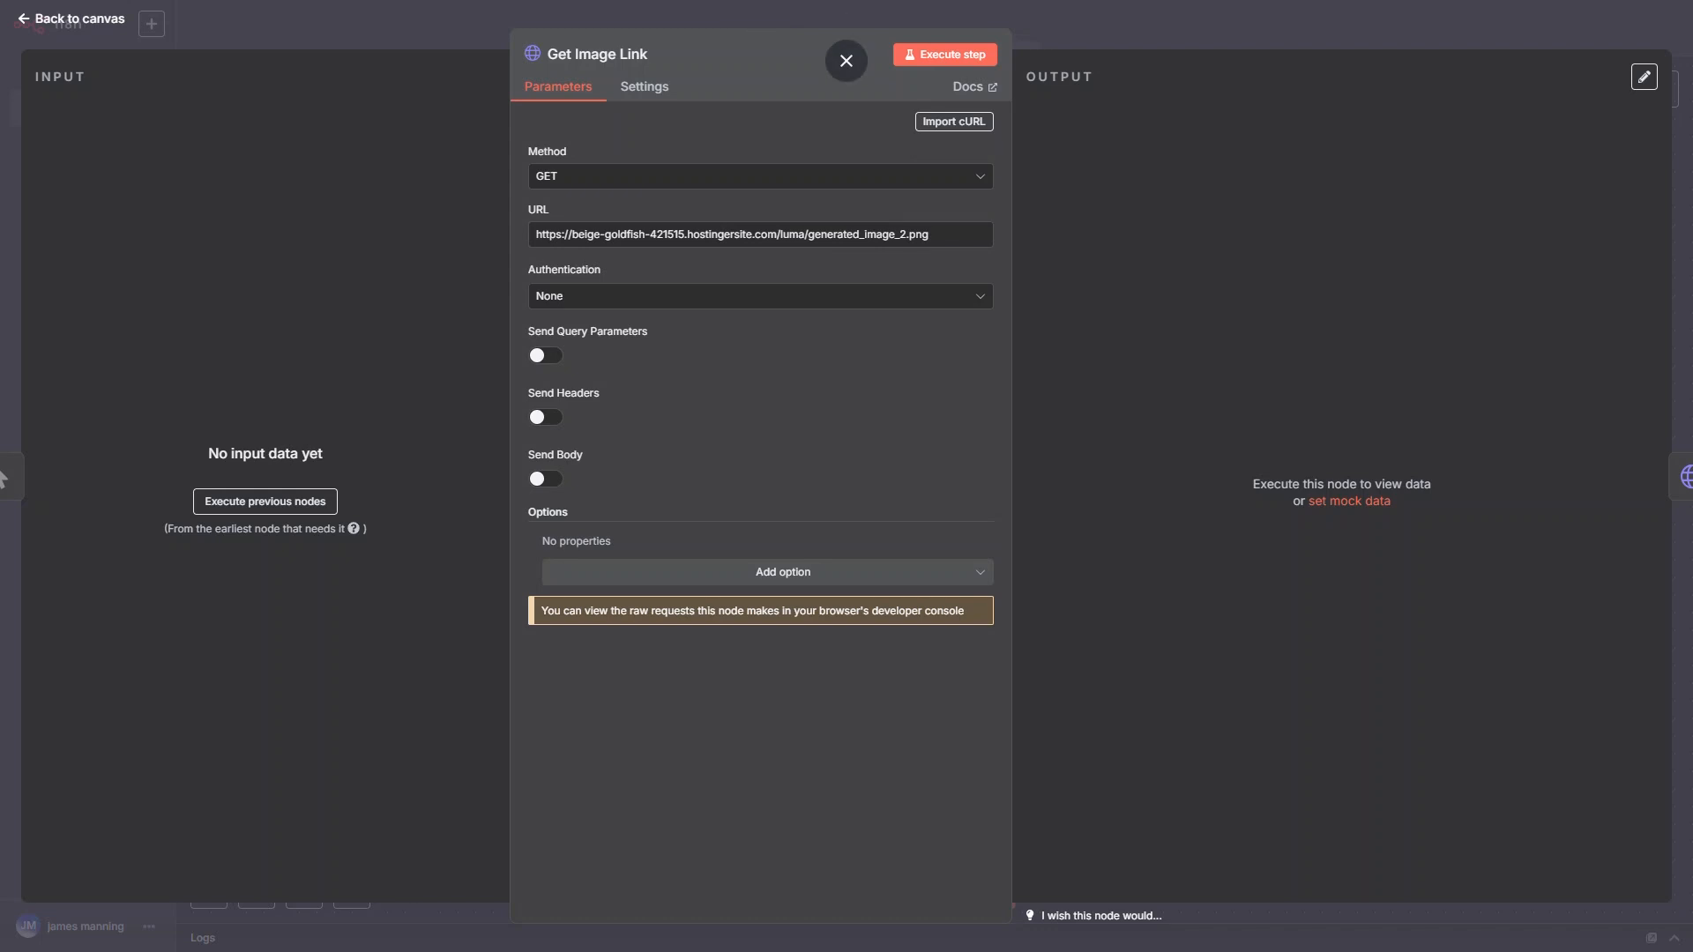
pyautogui.click(846, 61)
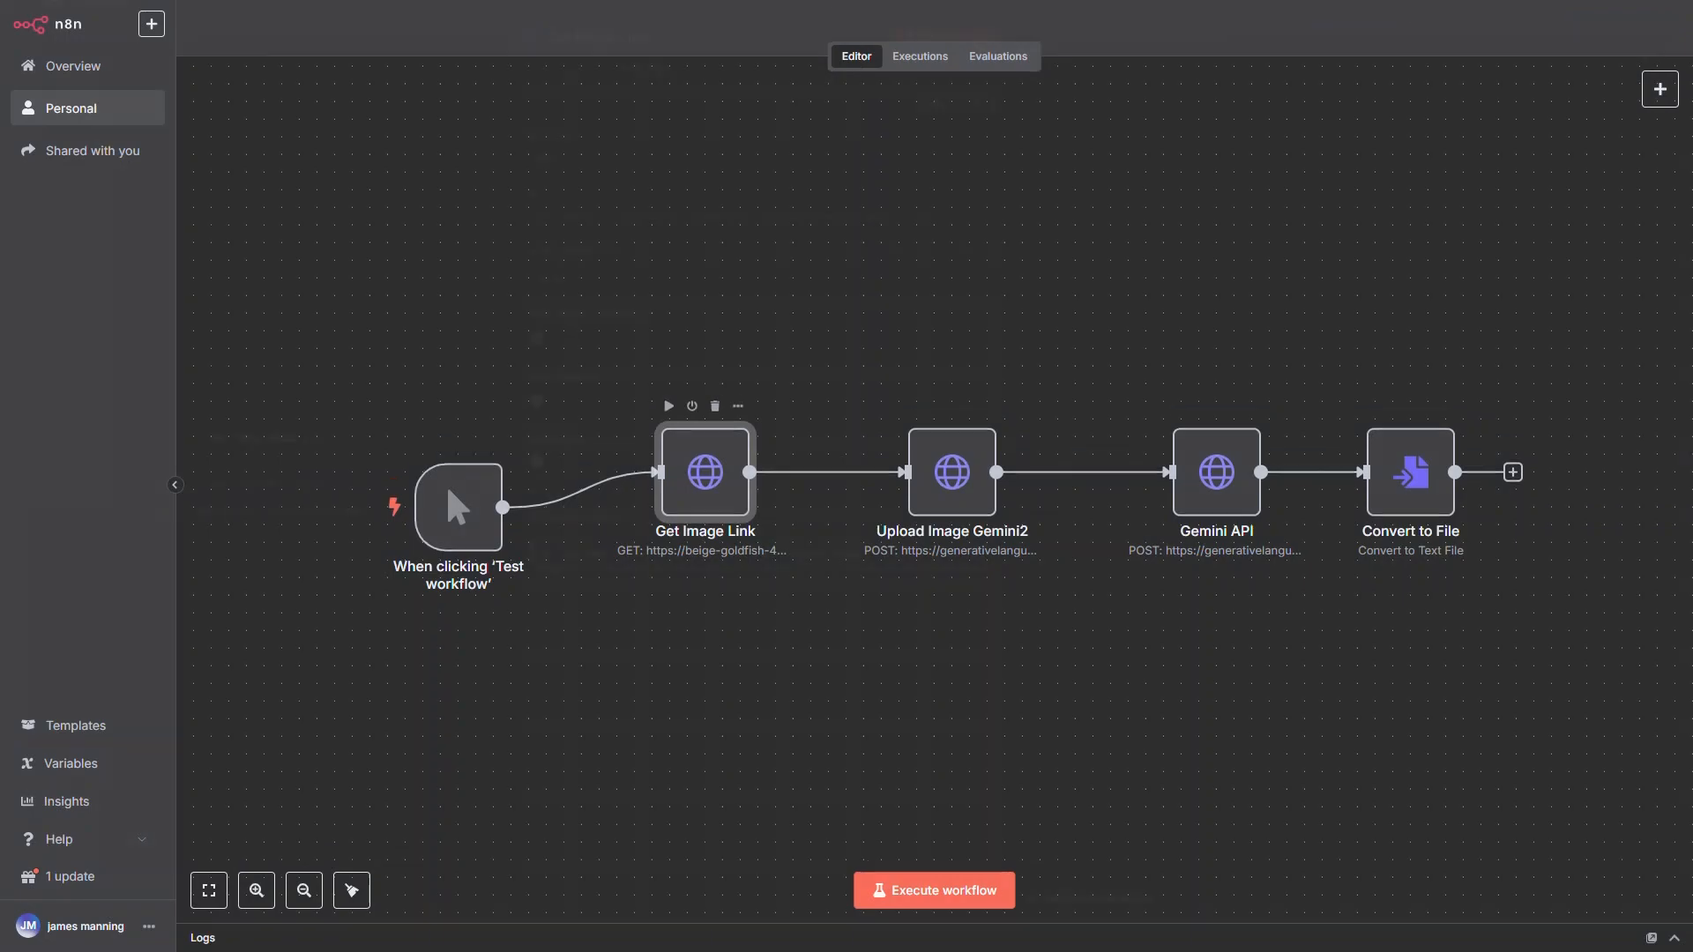
pyautogui.doubleClick(706, 472)
pyautogui.press('Escape')
# Step: Review the request, authentication and header settings of the Upload Image Gemini2 and Gemini API nodes
pyautogui.doubleClick(953, 473)
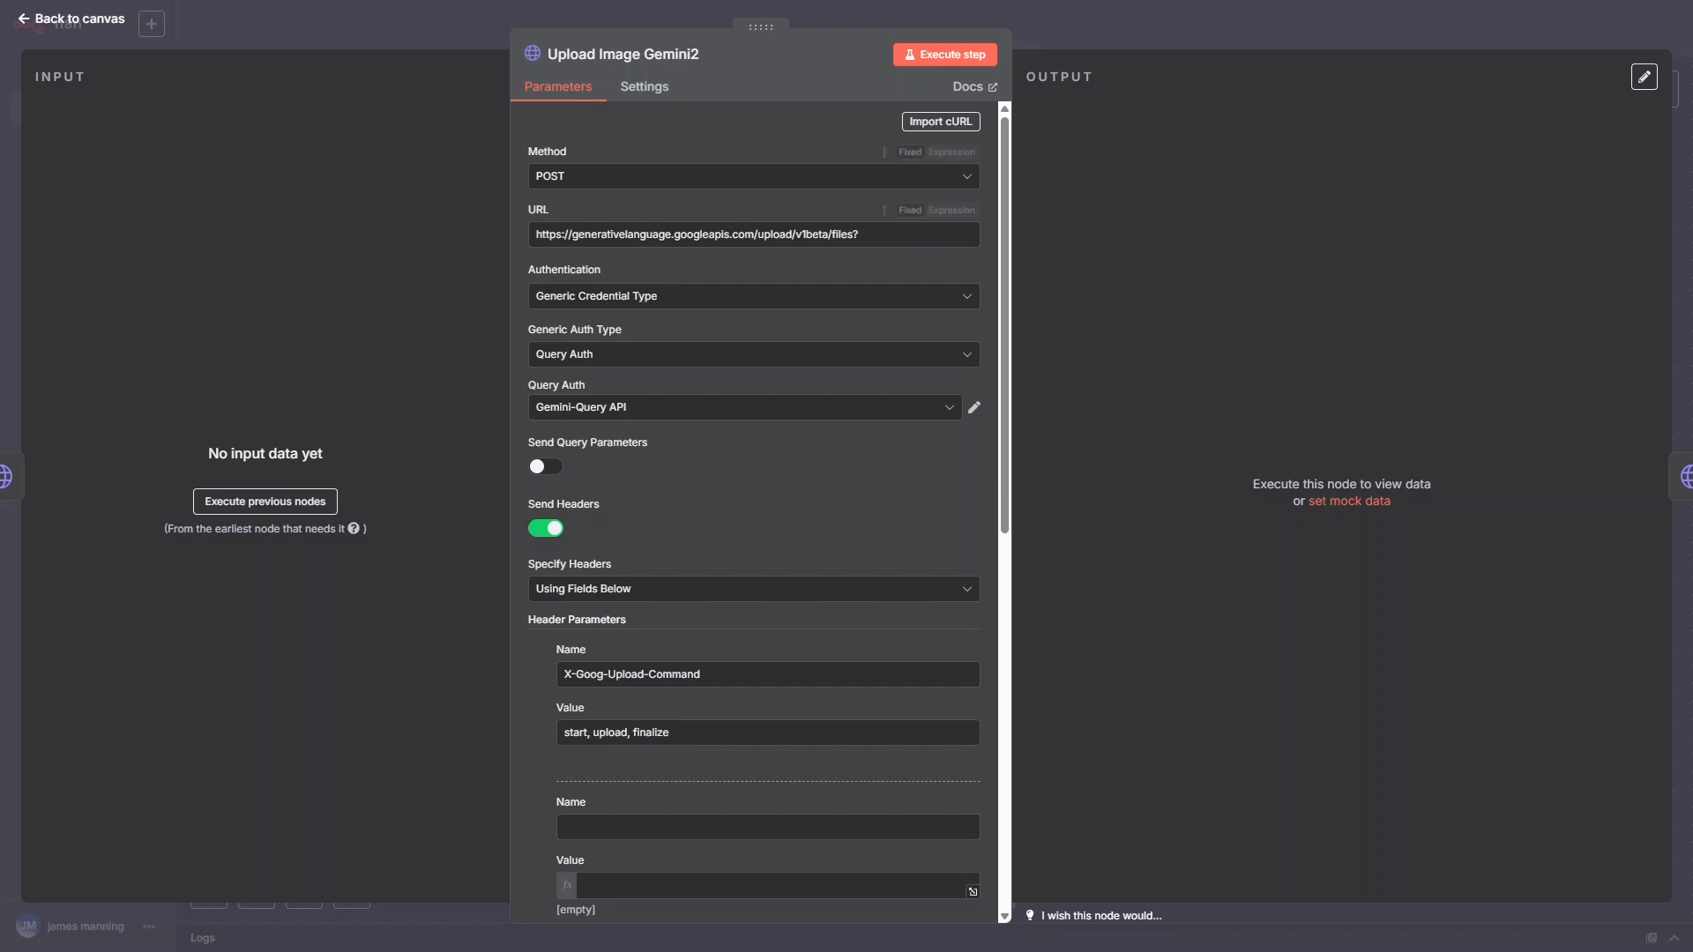
pyautogui.press('Escape')
pyautogui.doubleClick(1217, 472)
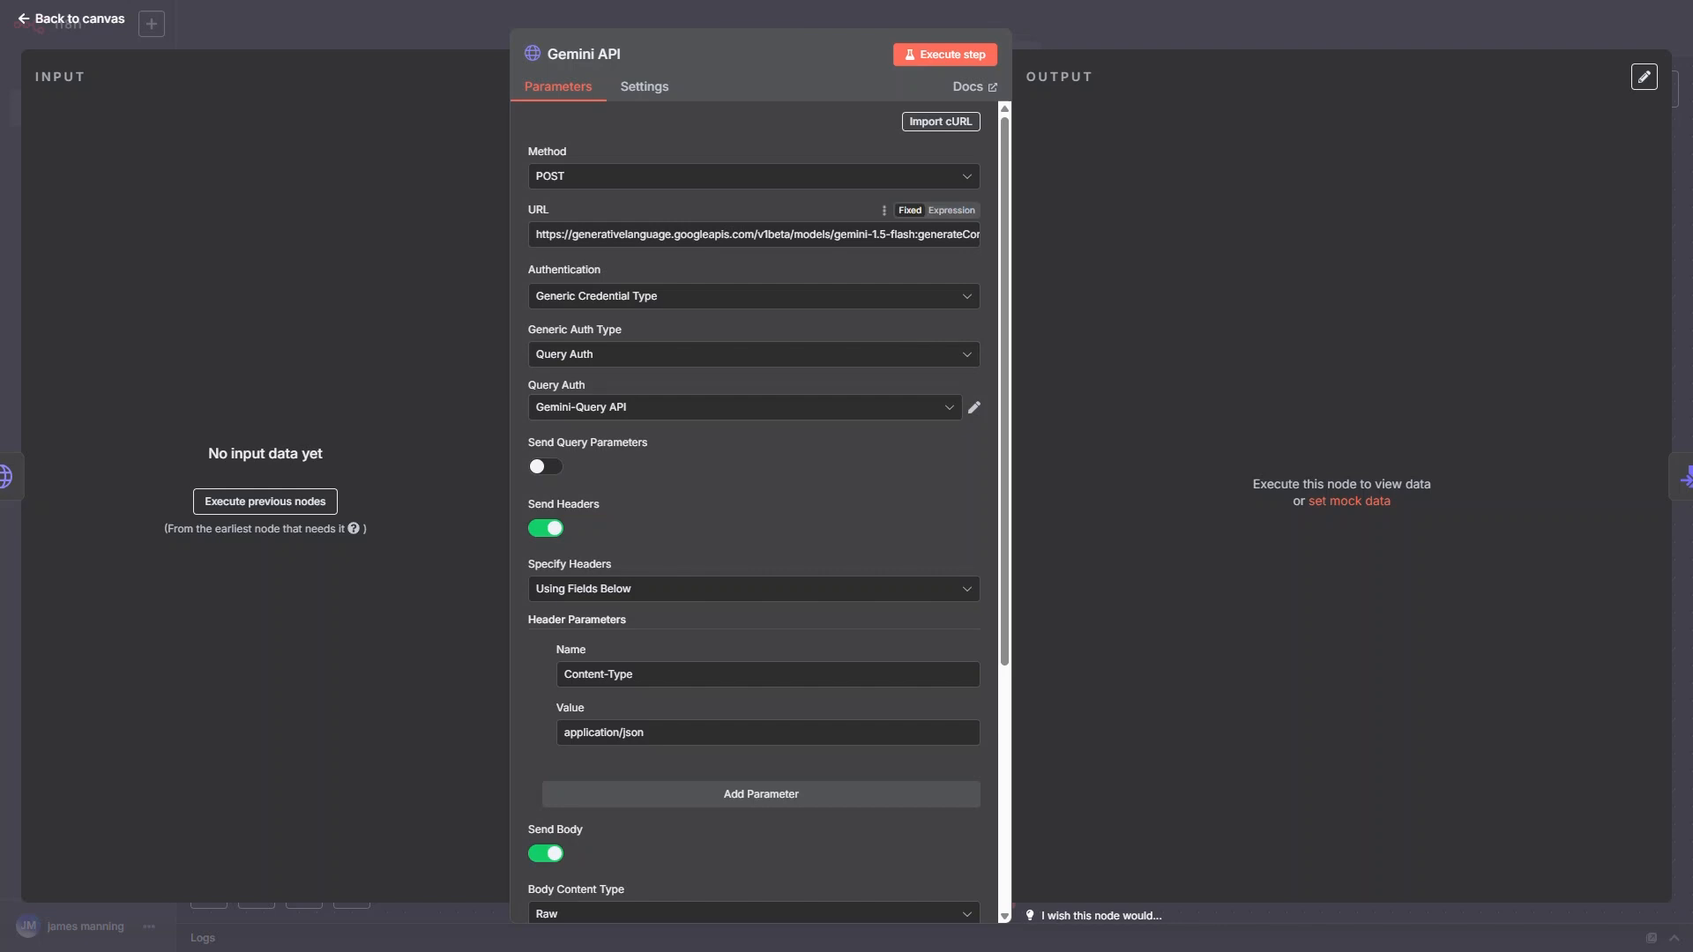
pyautogui.press('Escape')
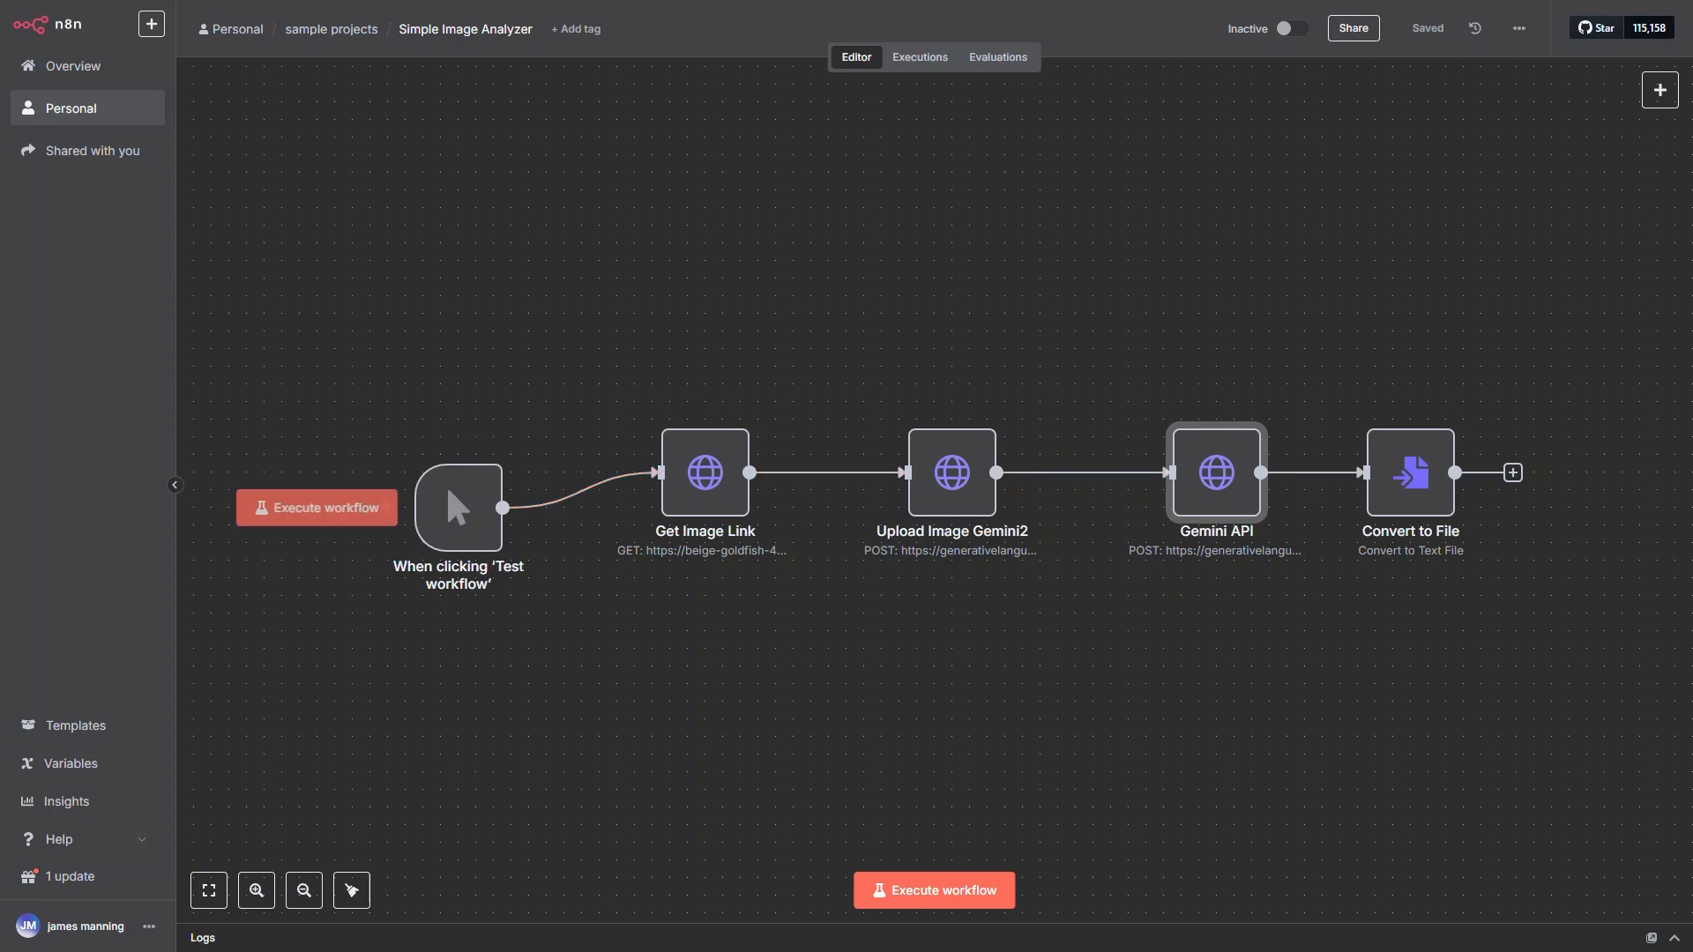
# Step: Execute the Simple Image Analyzer workflow and view the image output of the Get Image Link node
pyautogui.click(935, 890)
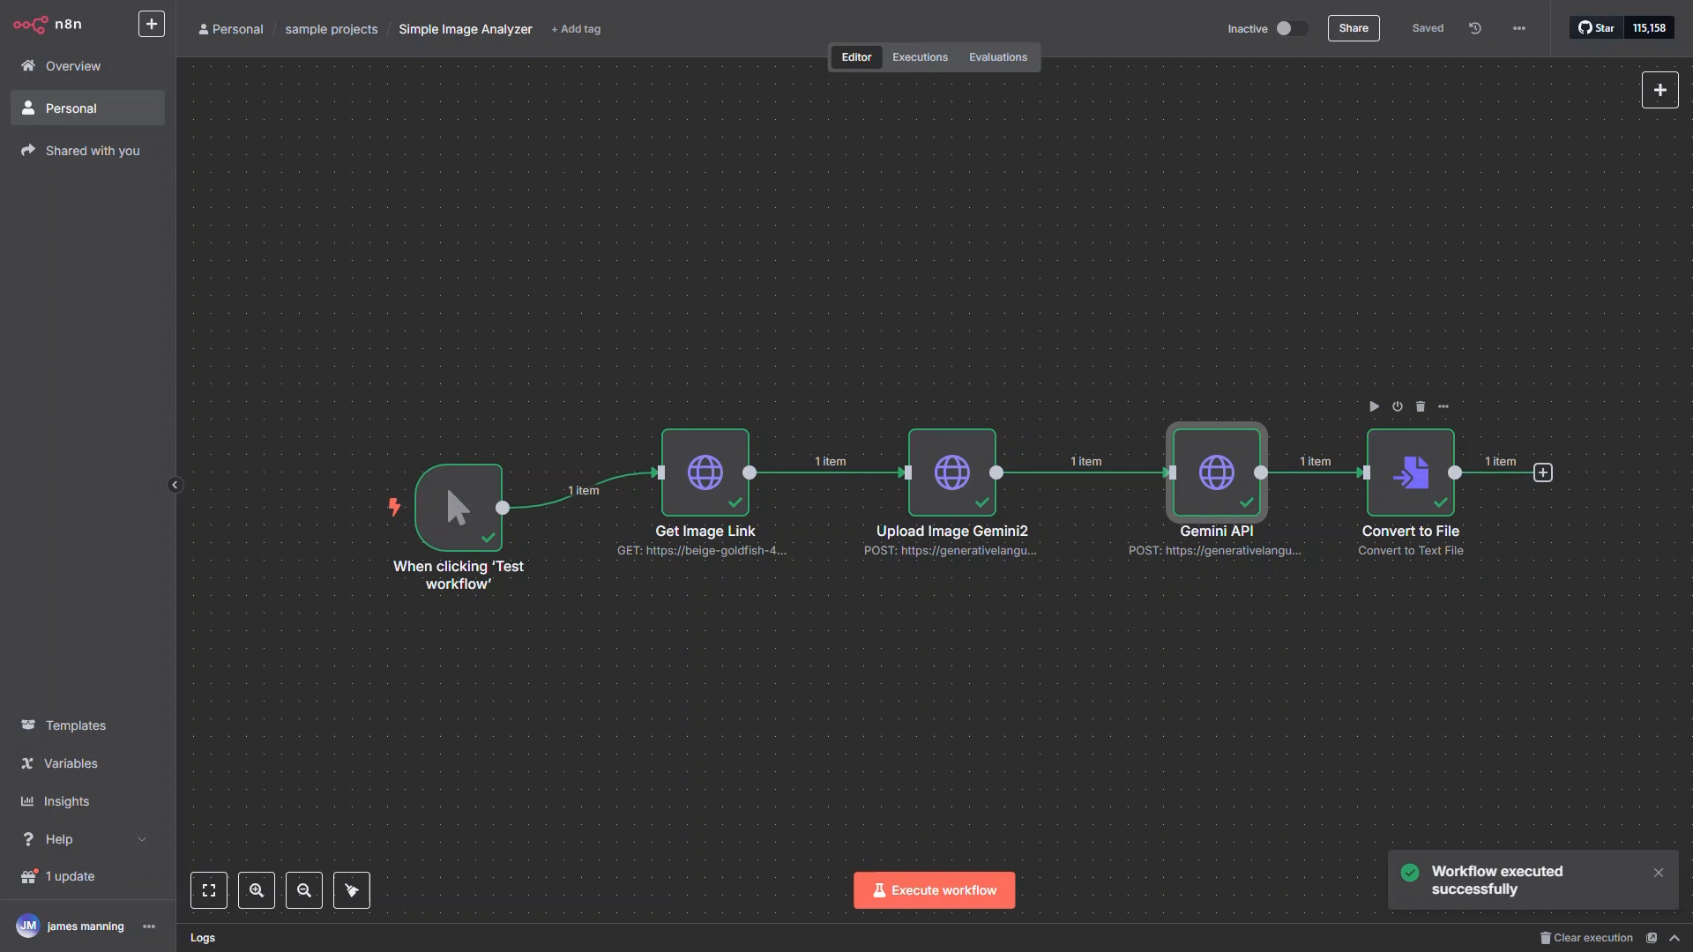
pyautogui.doubleClick(705, 473)
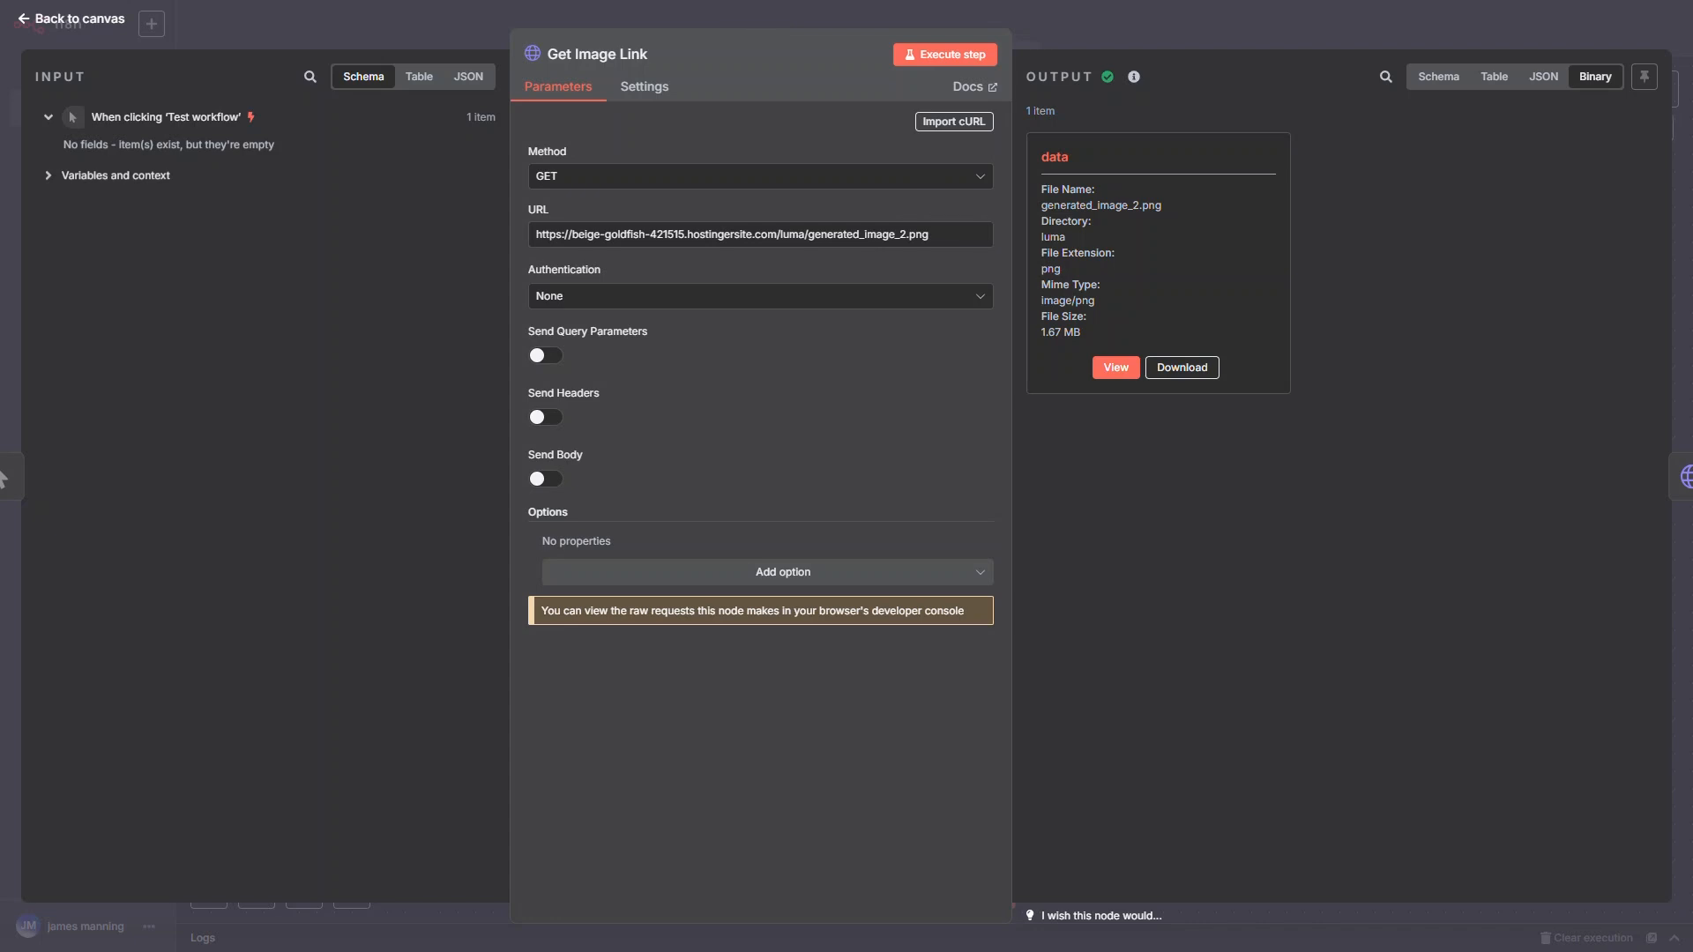
pyautogui.click(1115, 367)
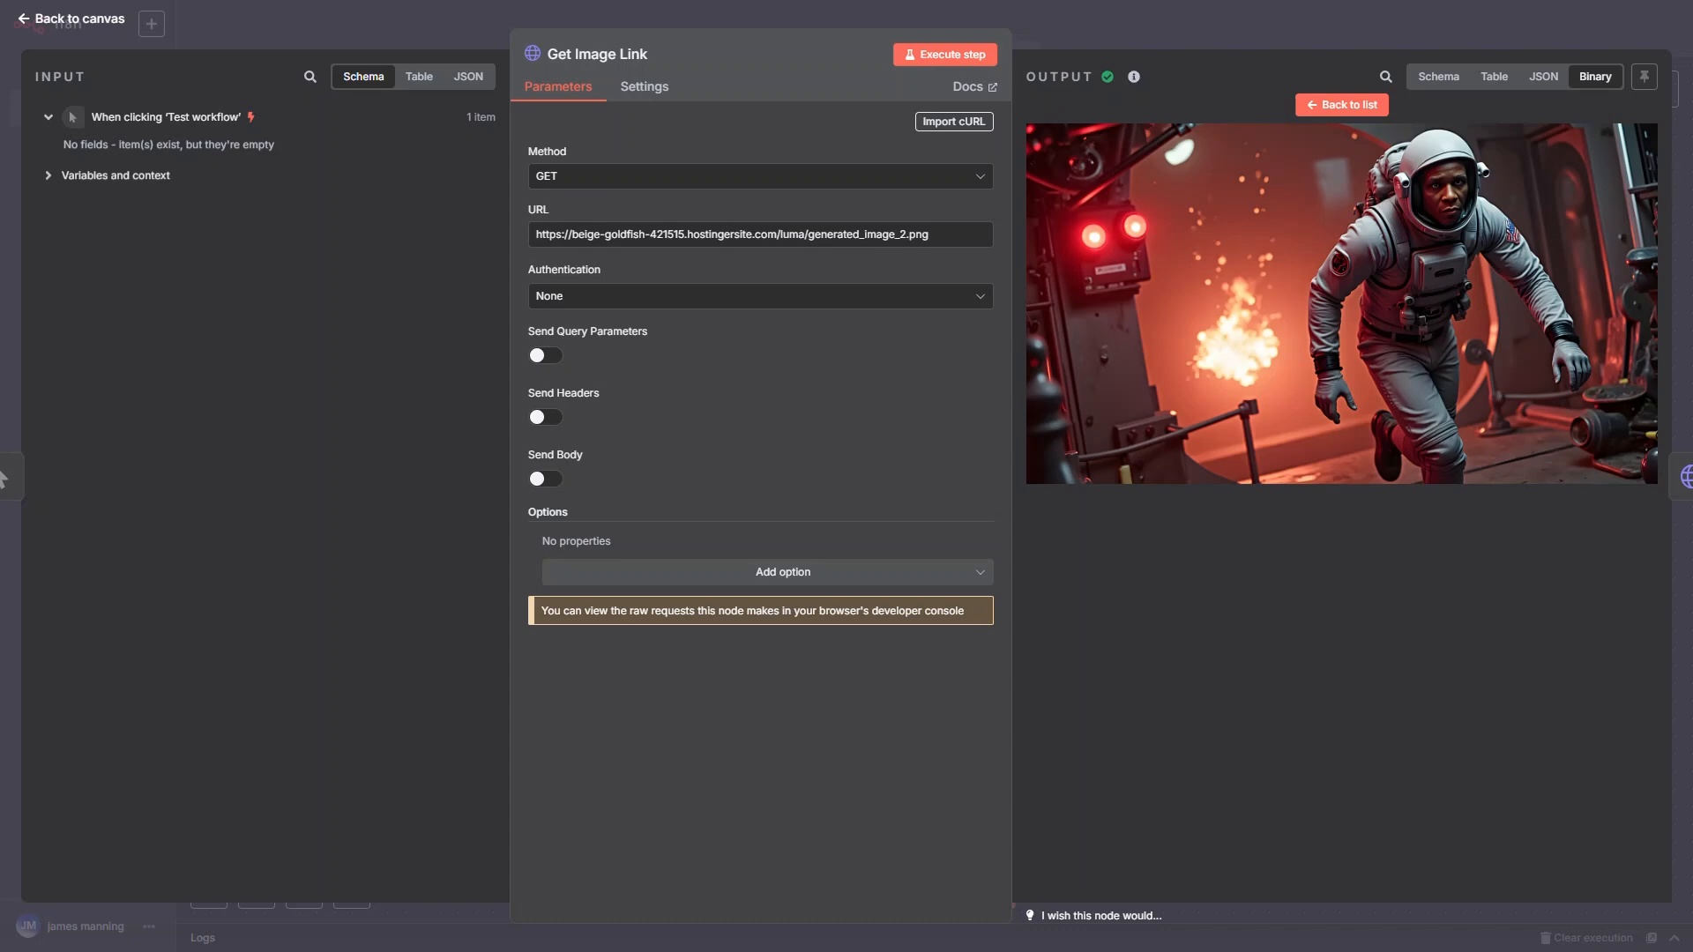
pyautogui.click(1341, 105)
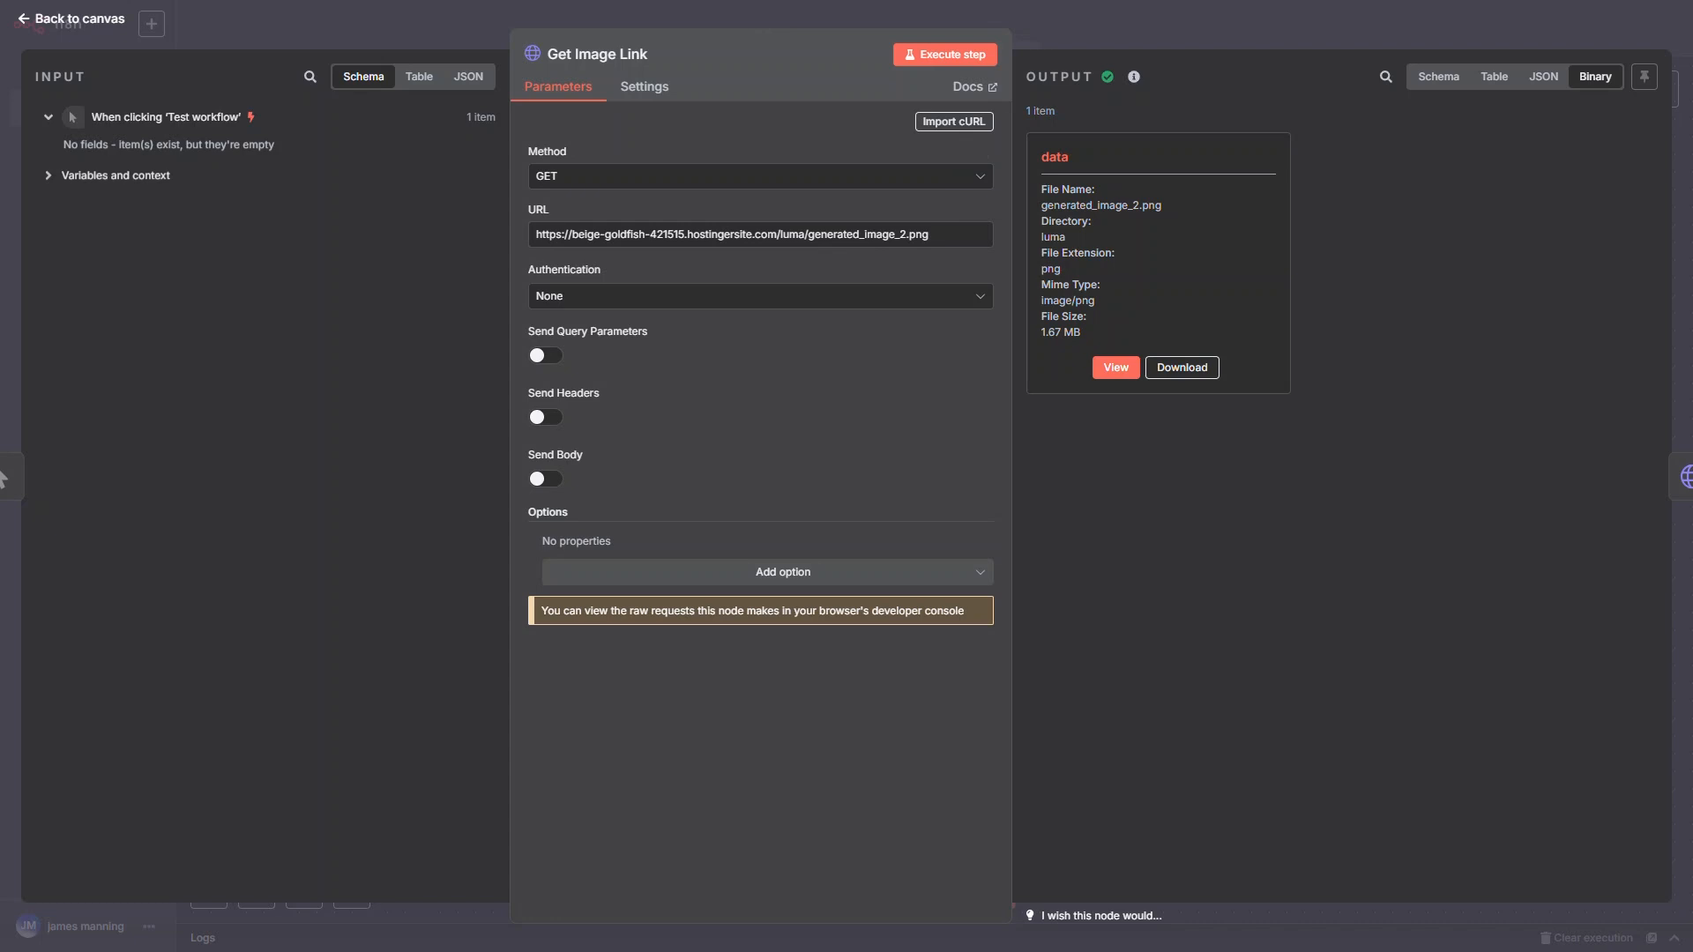
pyautogui.press('Escape')
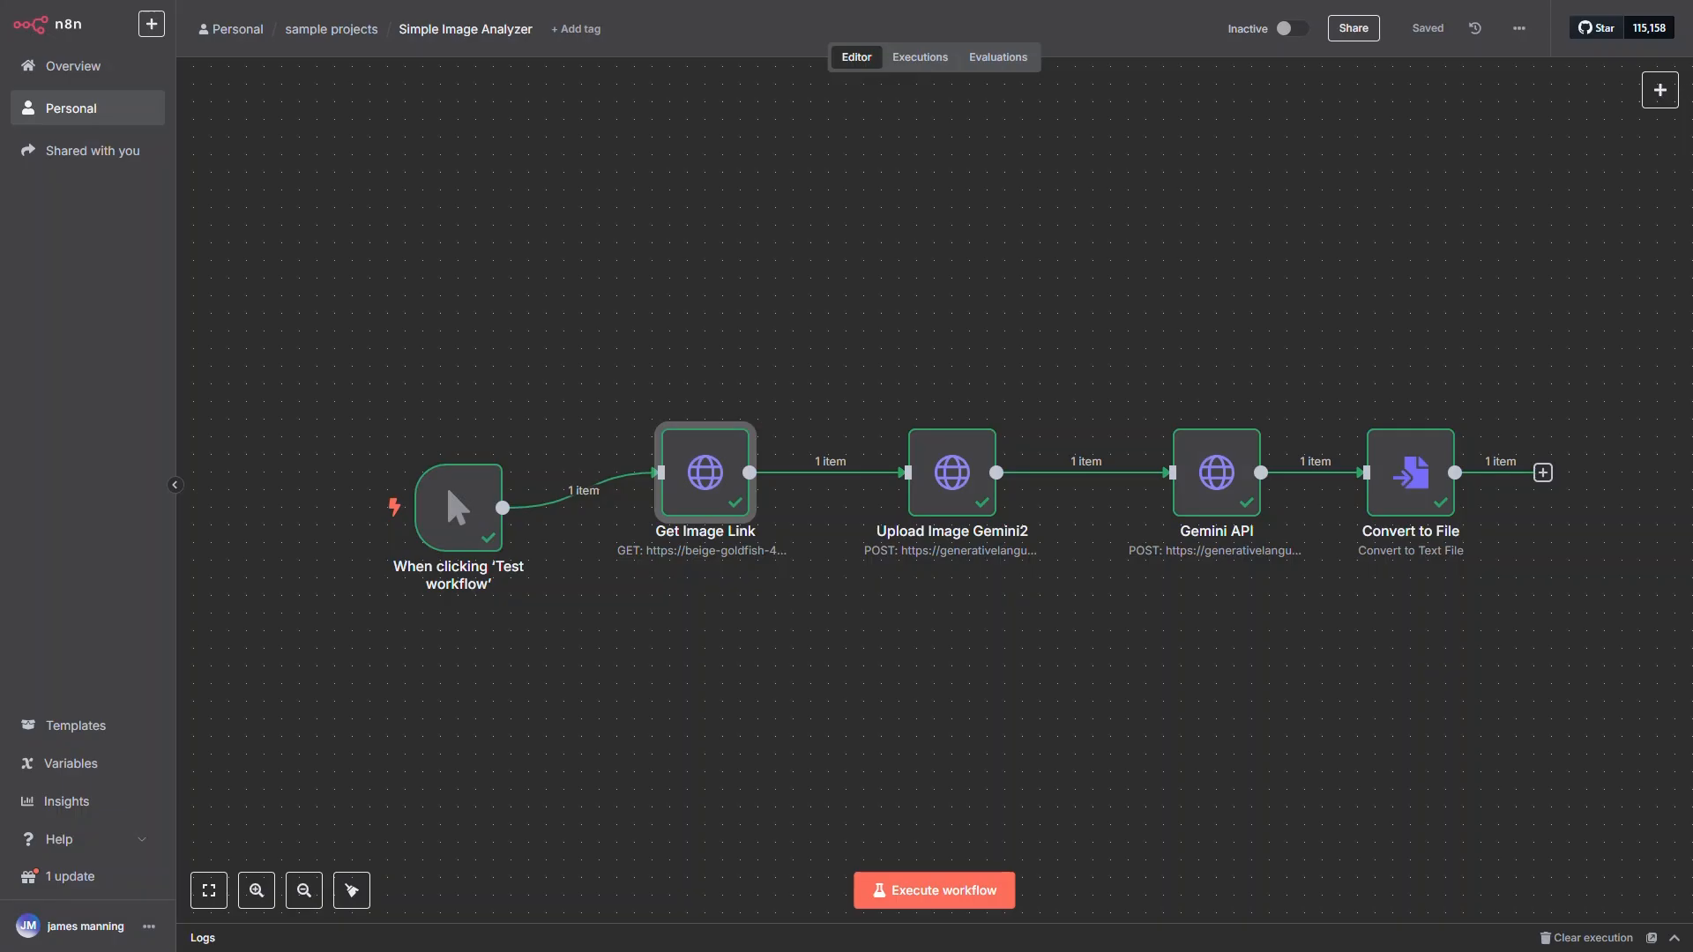
# Step: Review the Upload Image Gemini2 node's output, request URL and its Gemini-Query API credential
pyautogui.doubleClick(953, 471)
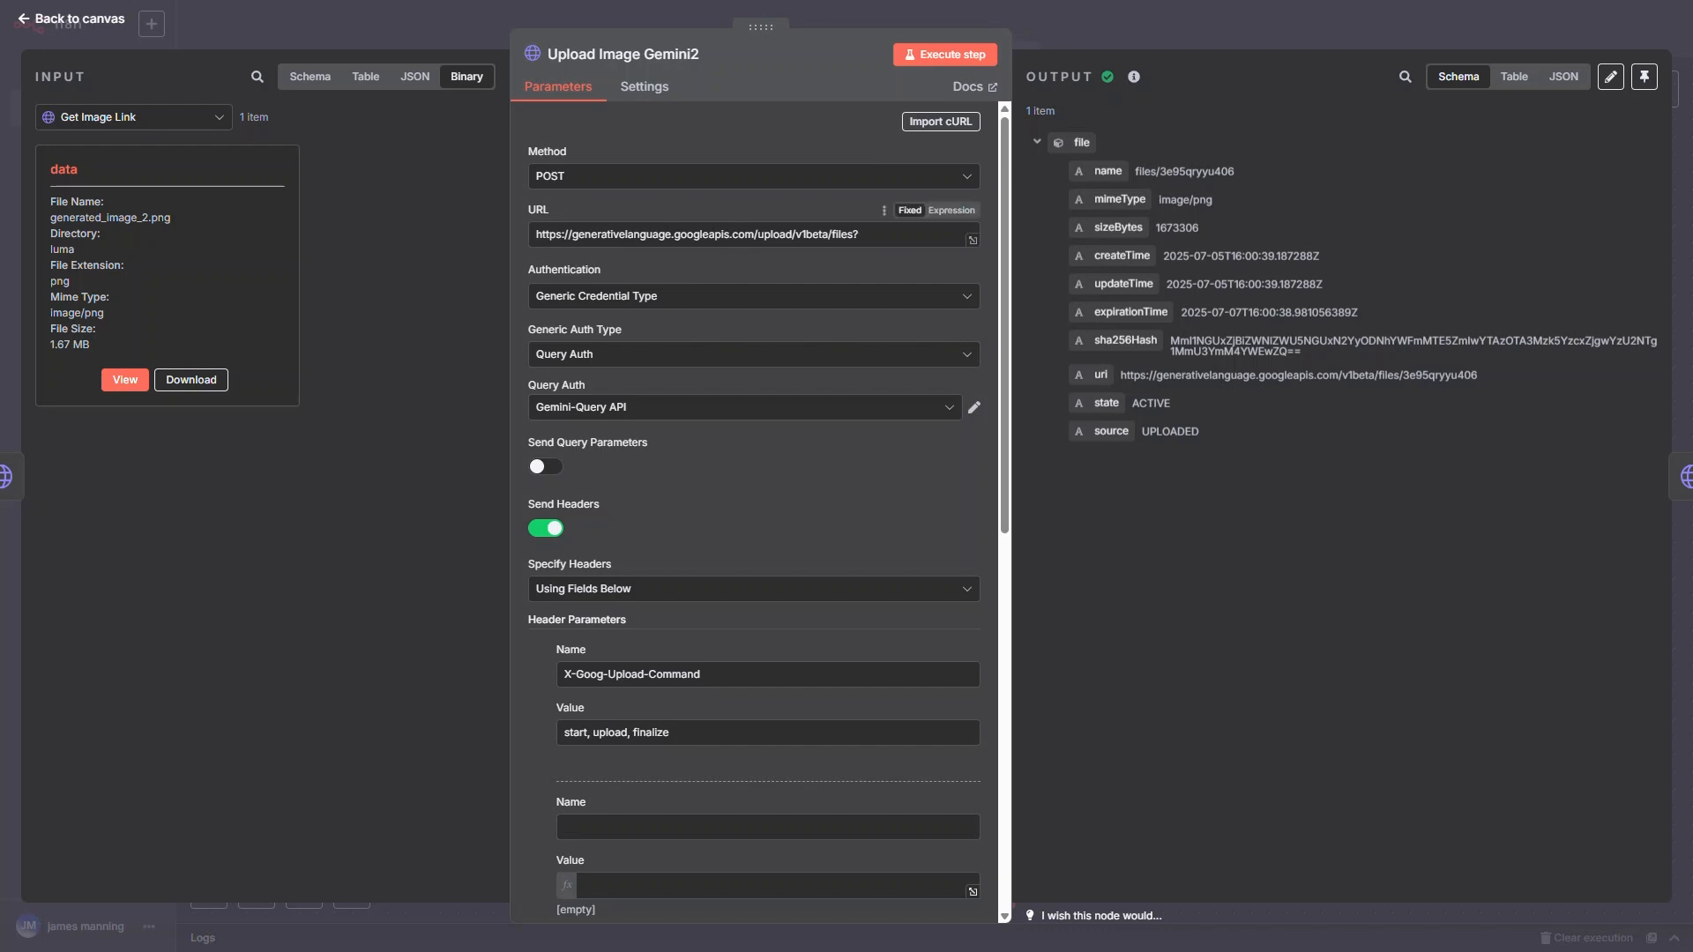
pyautogui.click(873, 235)
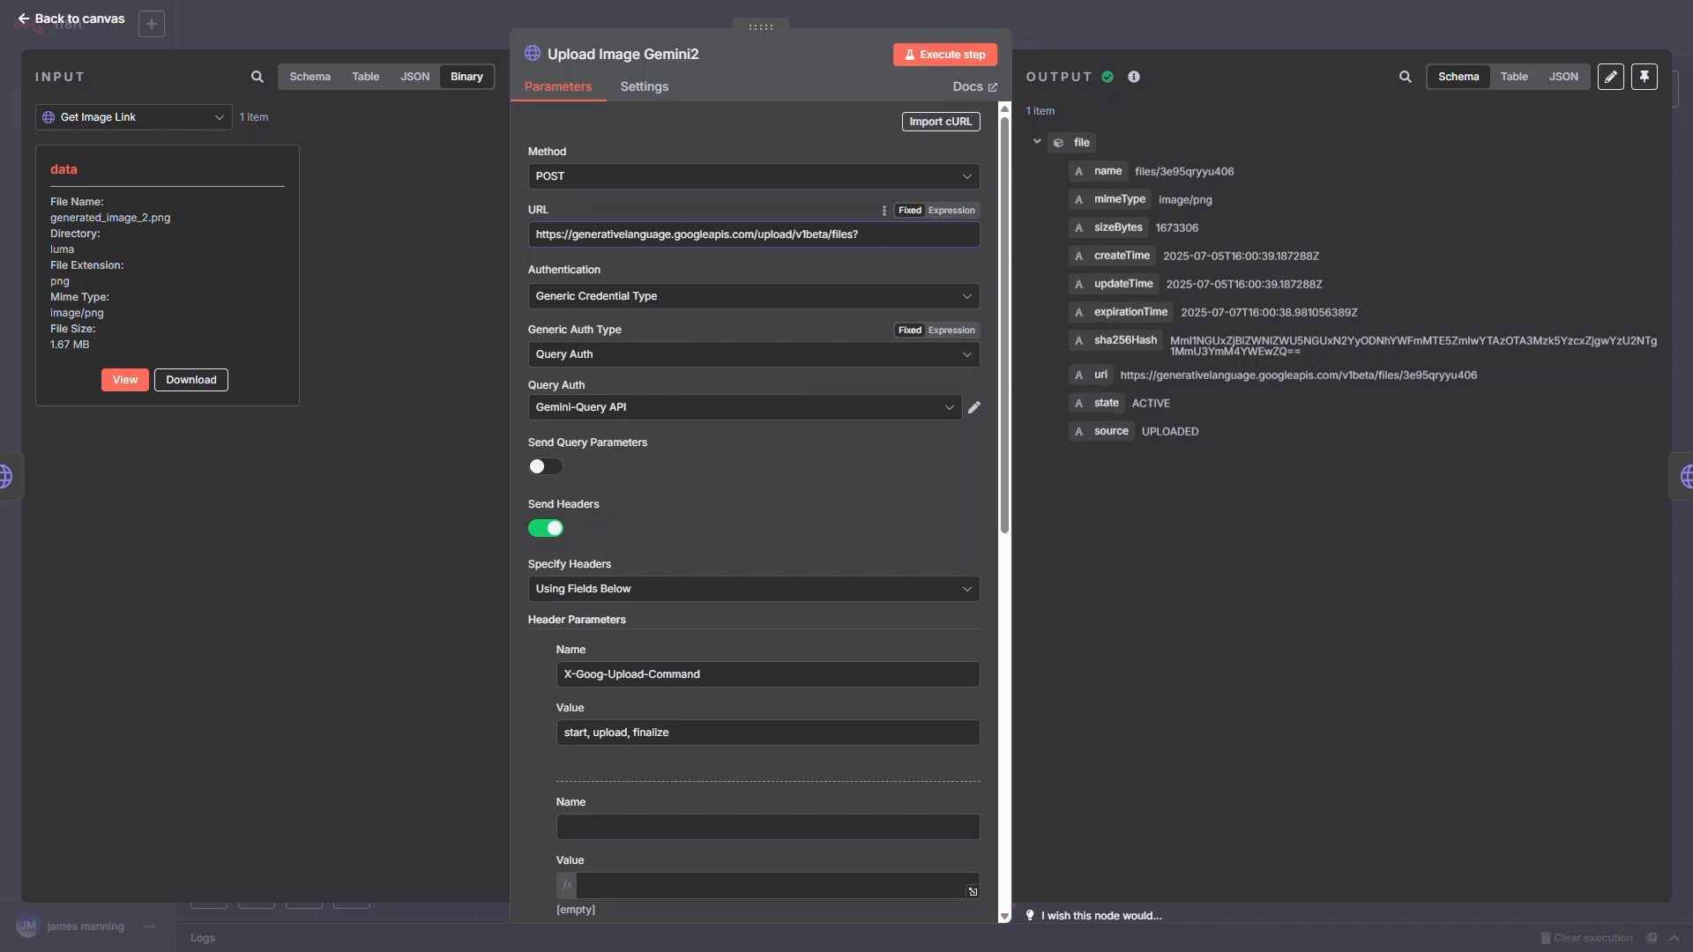
pyautogui.click(973, 406)
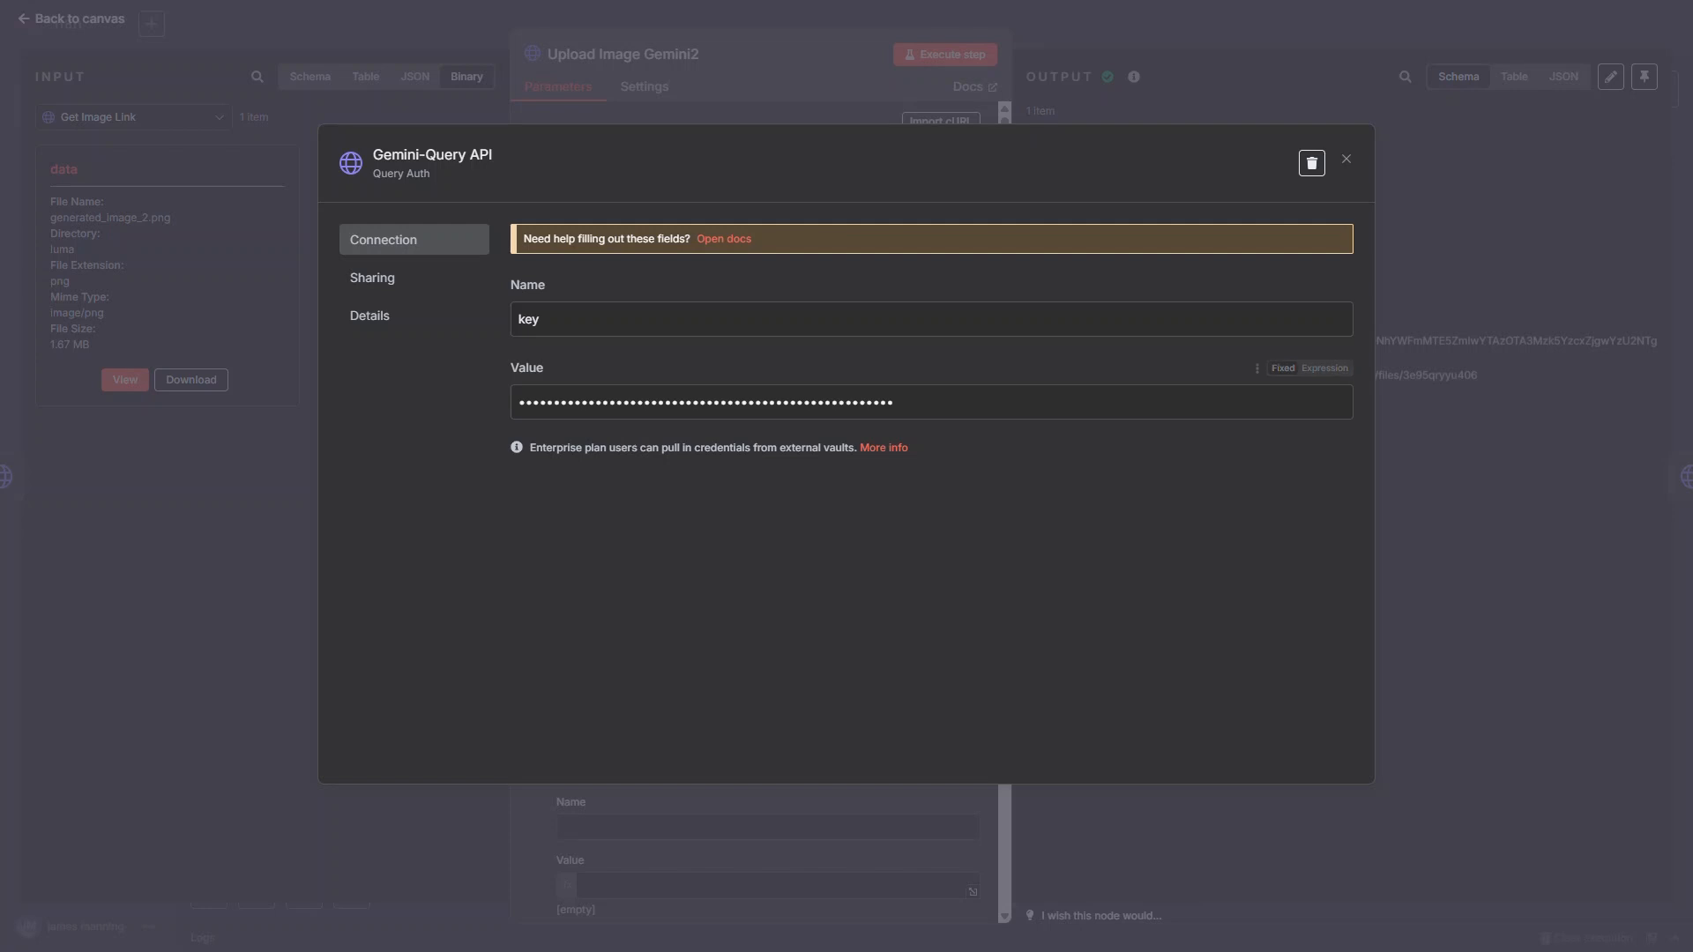
pyautogui.click(1347, 160)
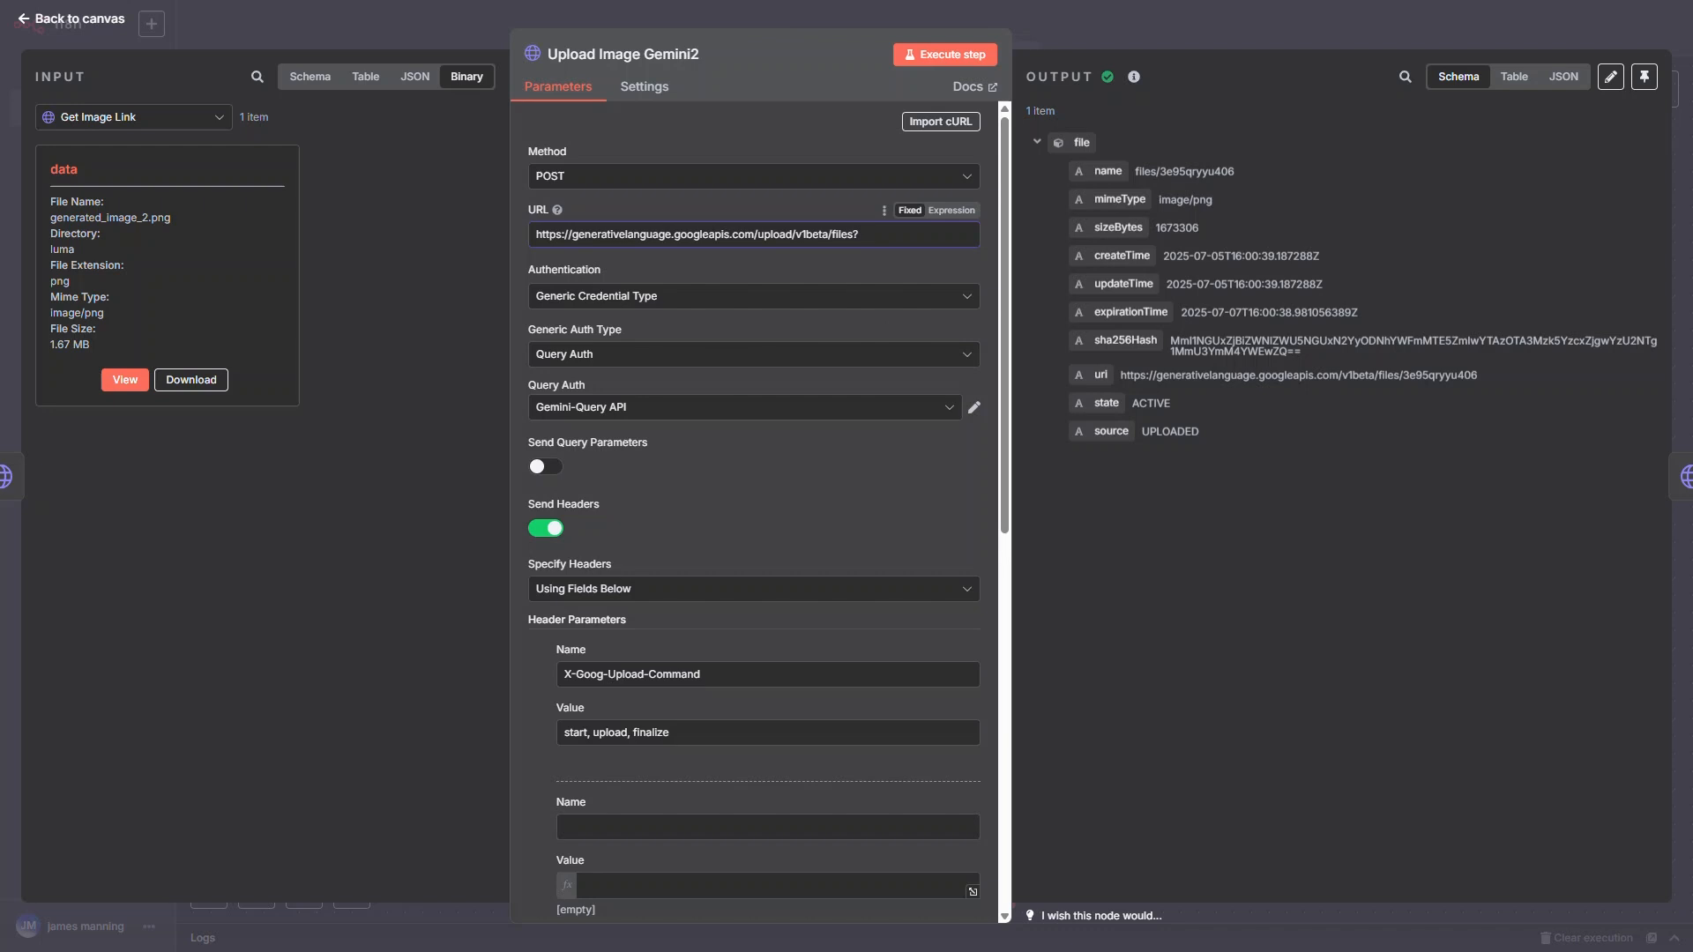
# Step: Inspect the Gemini API node's model in the request URL and its full JSON body expression
pyautogui.click(1684, 477)
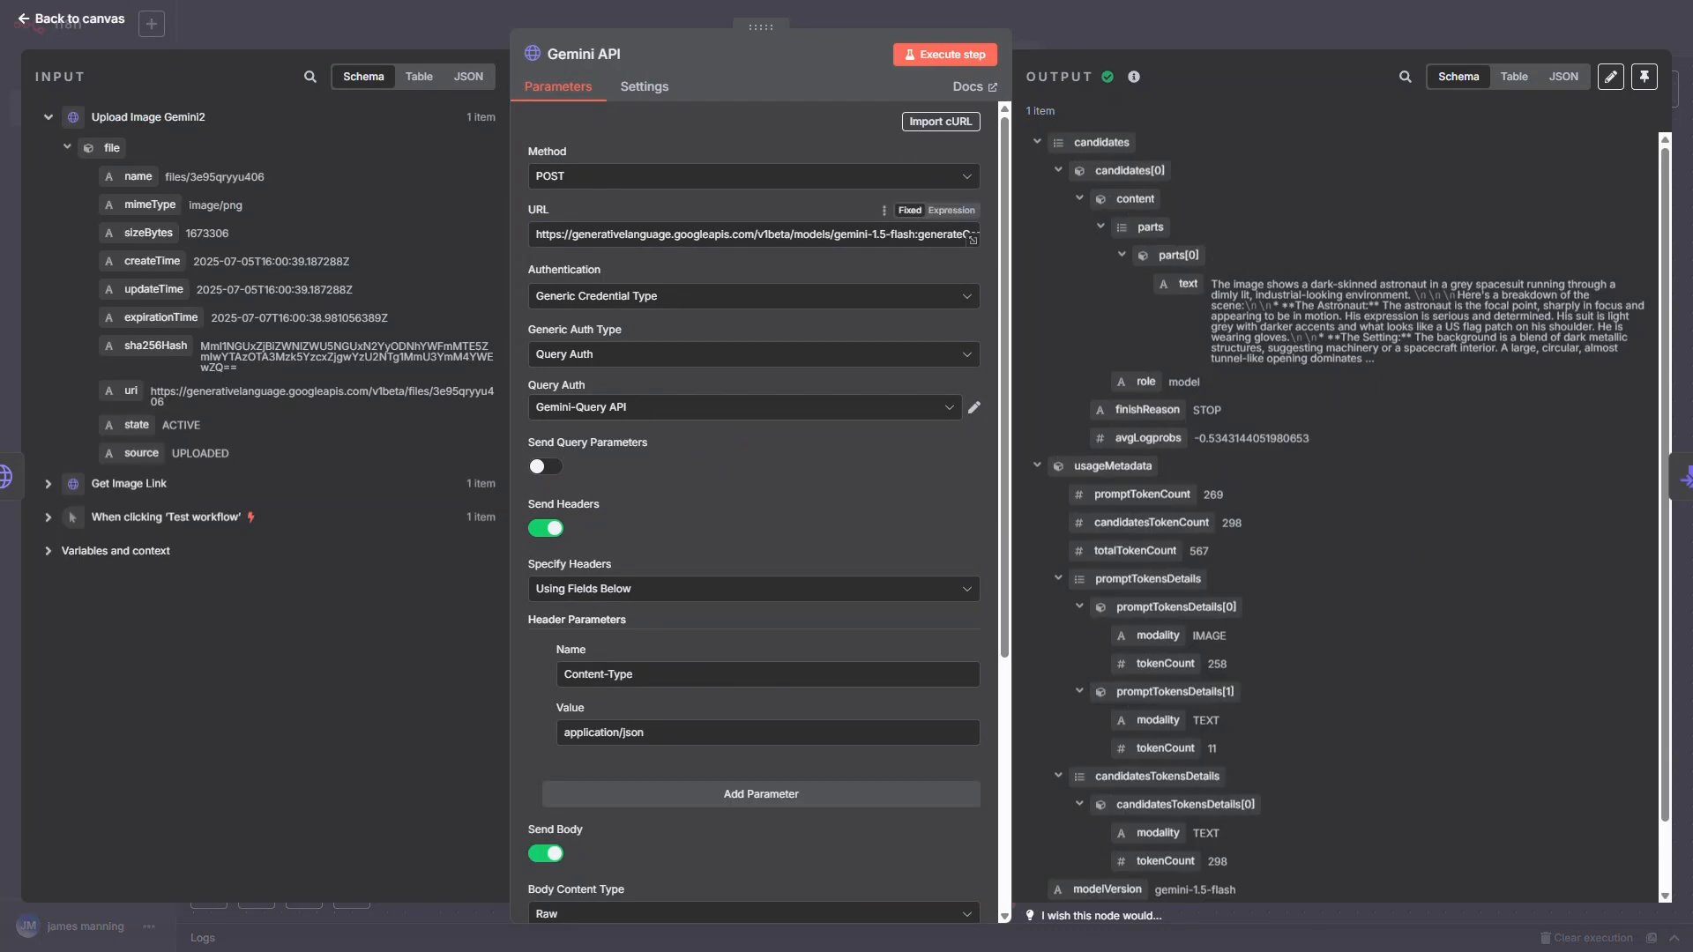
pyautogui.moveTo(841, 234); pyautogui.dragTo(942, 234)
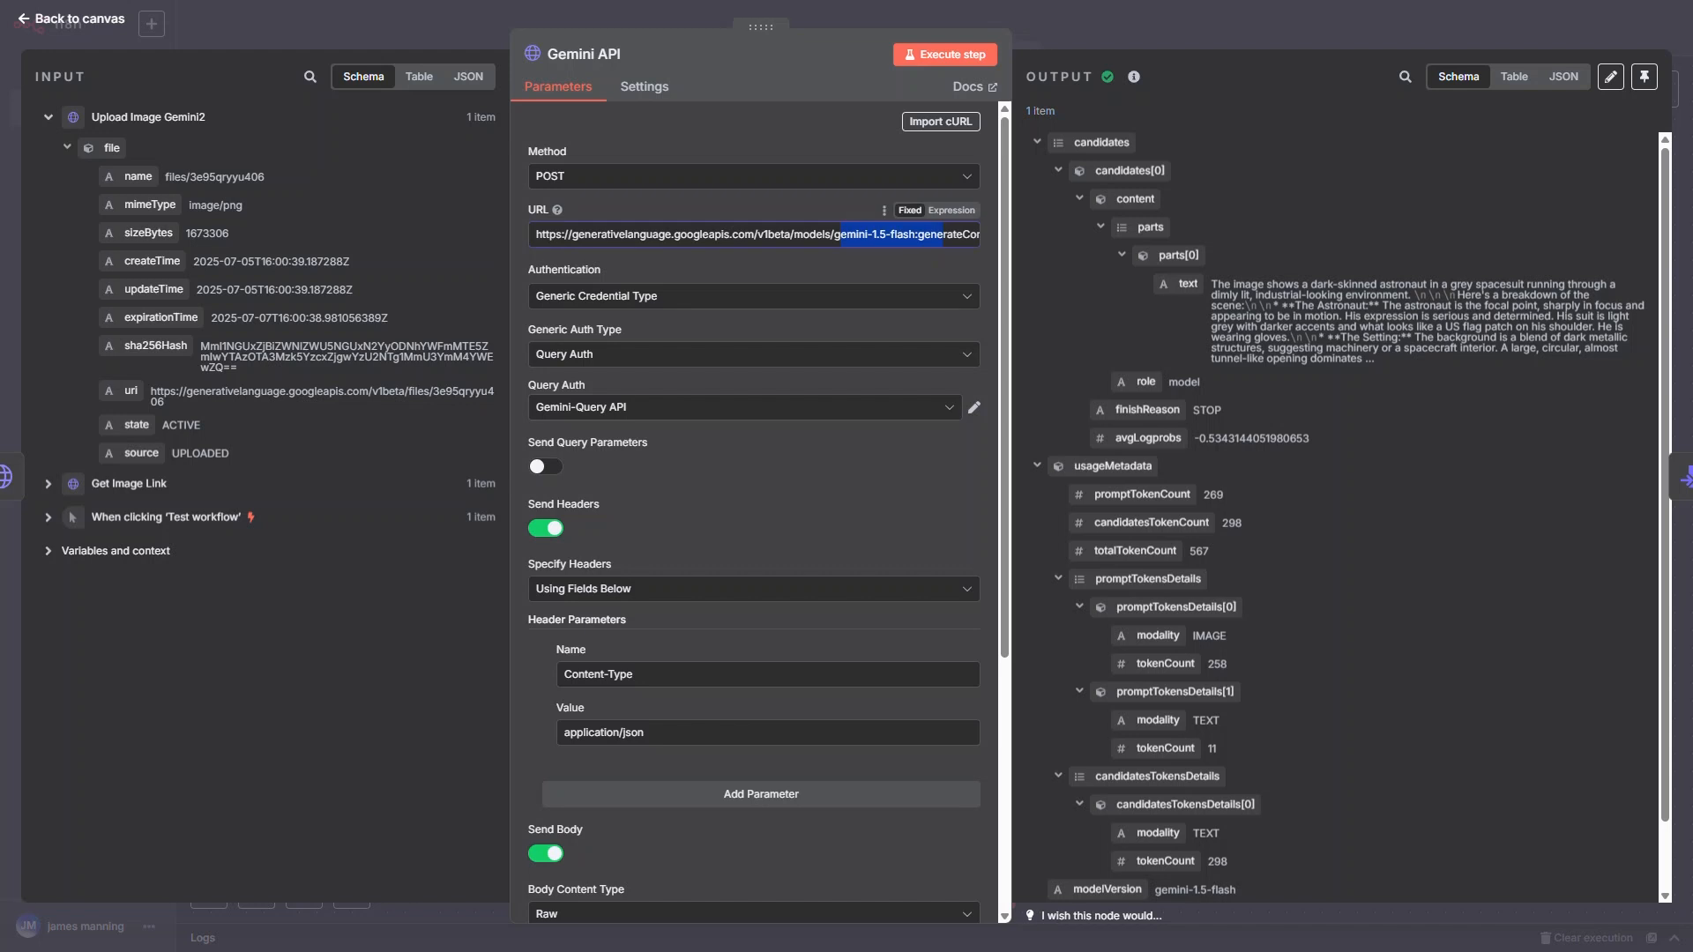
pyautogui.moveTo(834, 235); pyautogui.dragTo(916, 235)
pyautogui.scroll(-4, 754, 512)
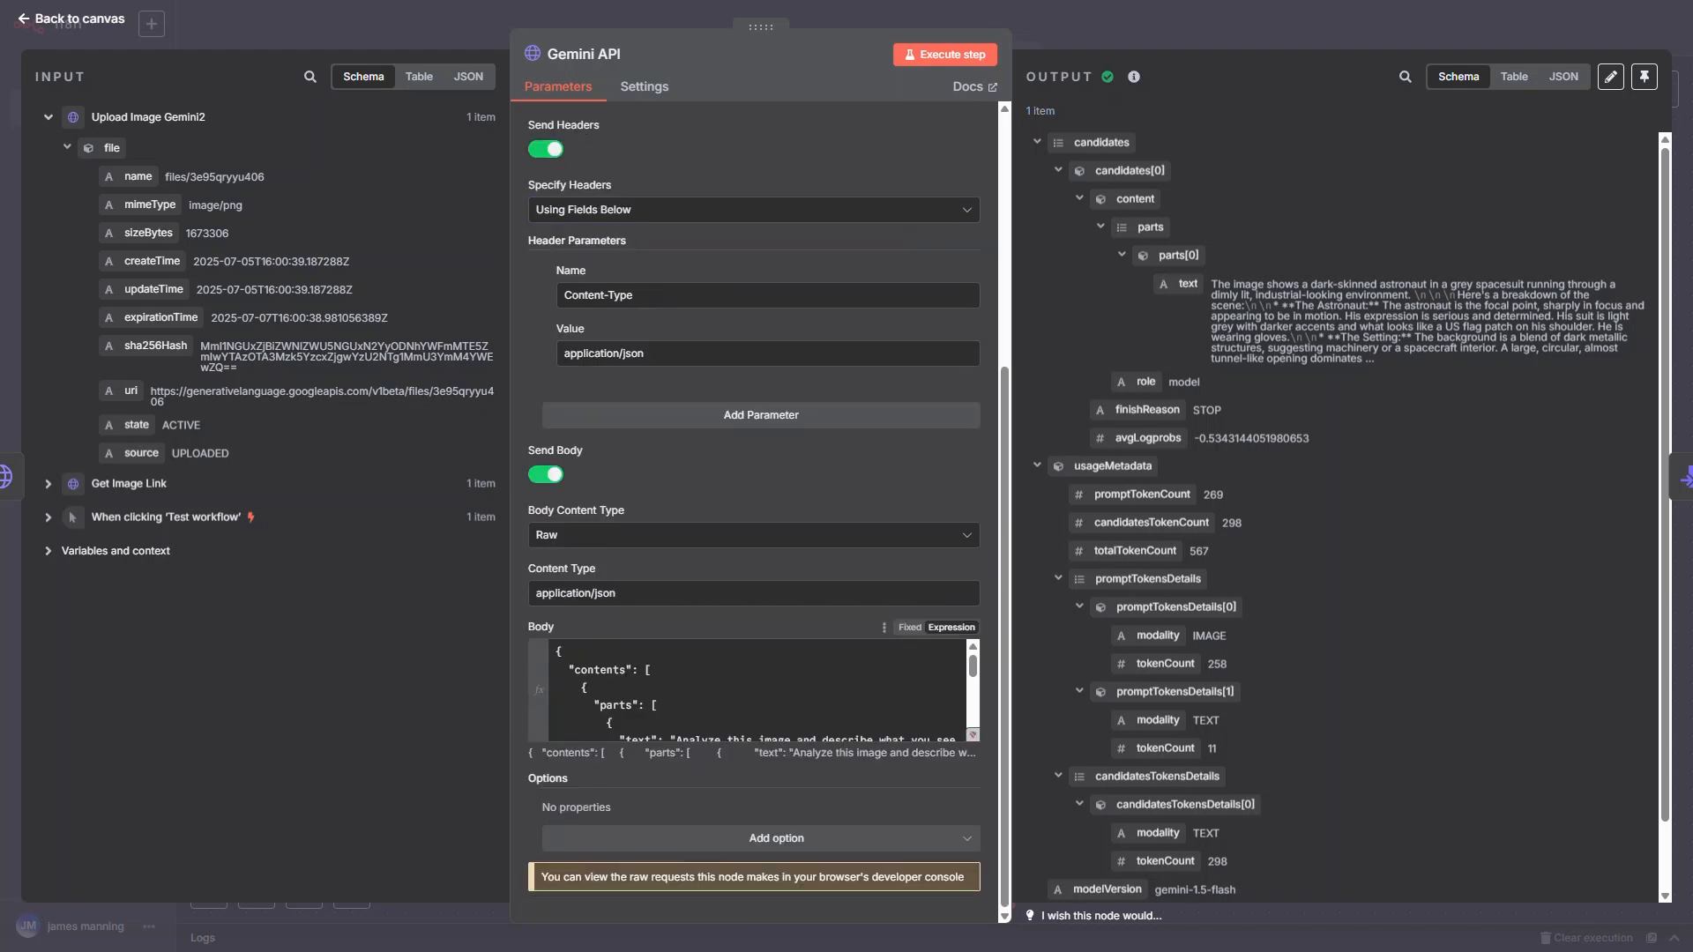
pyautogui.click(973, 734)
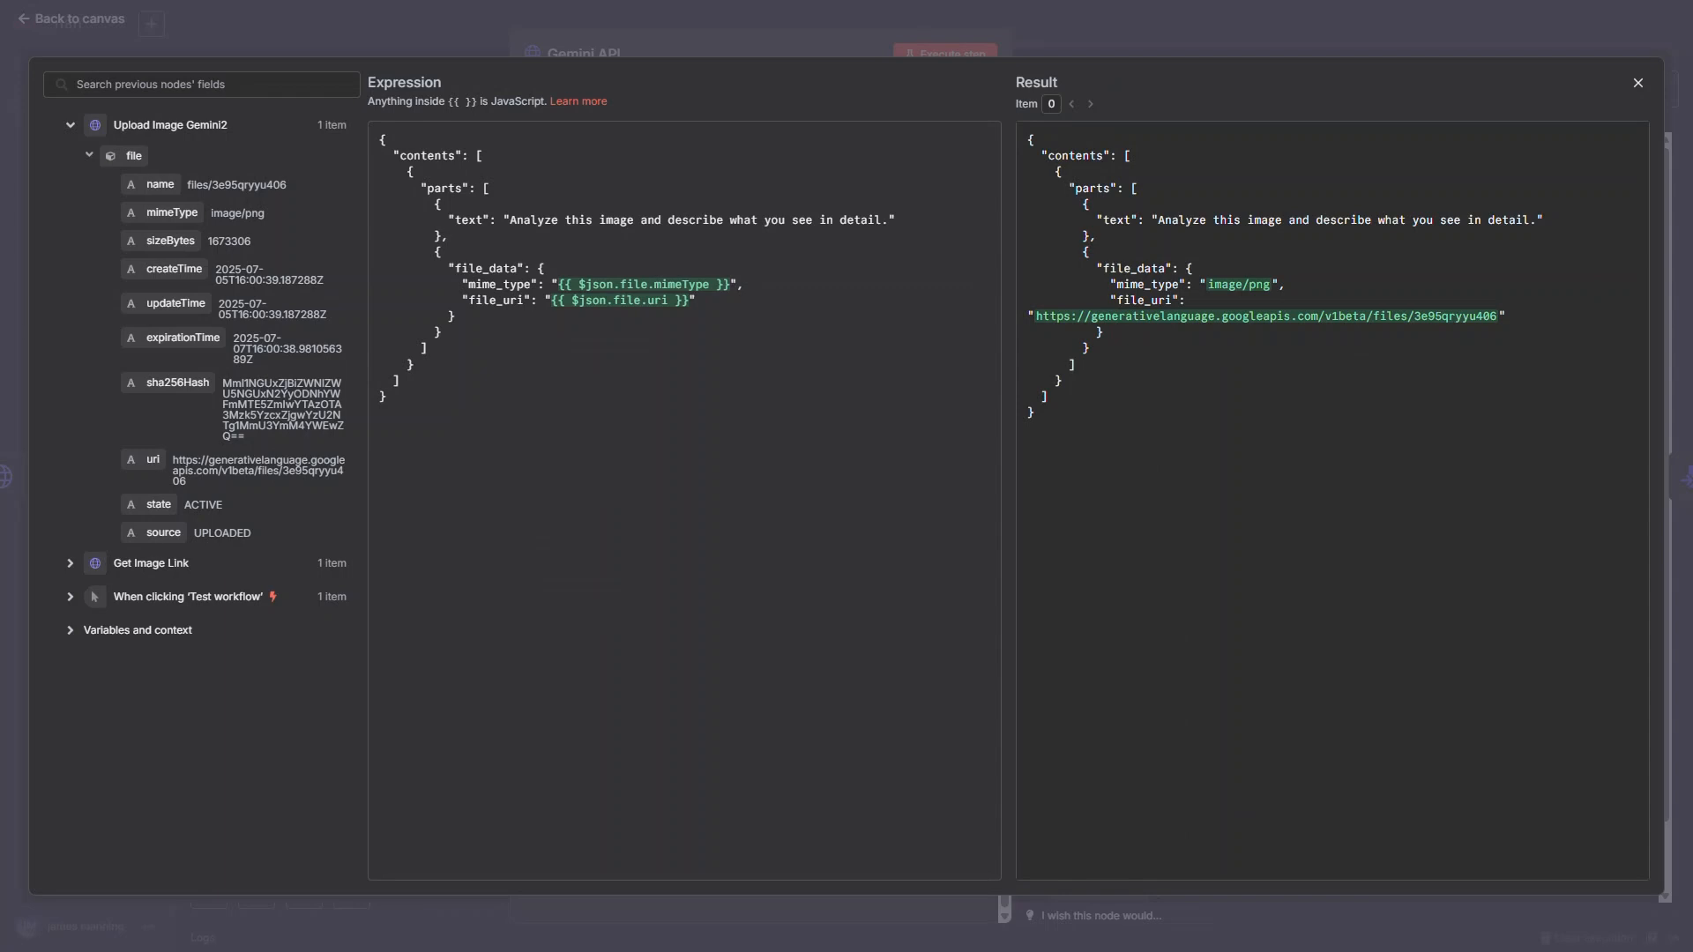
pyautogui.press('Escape')
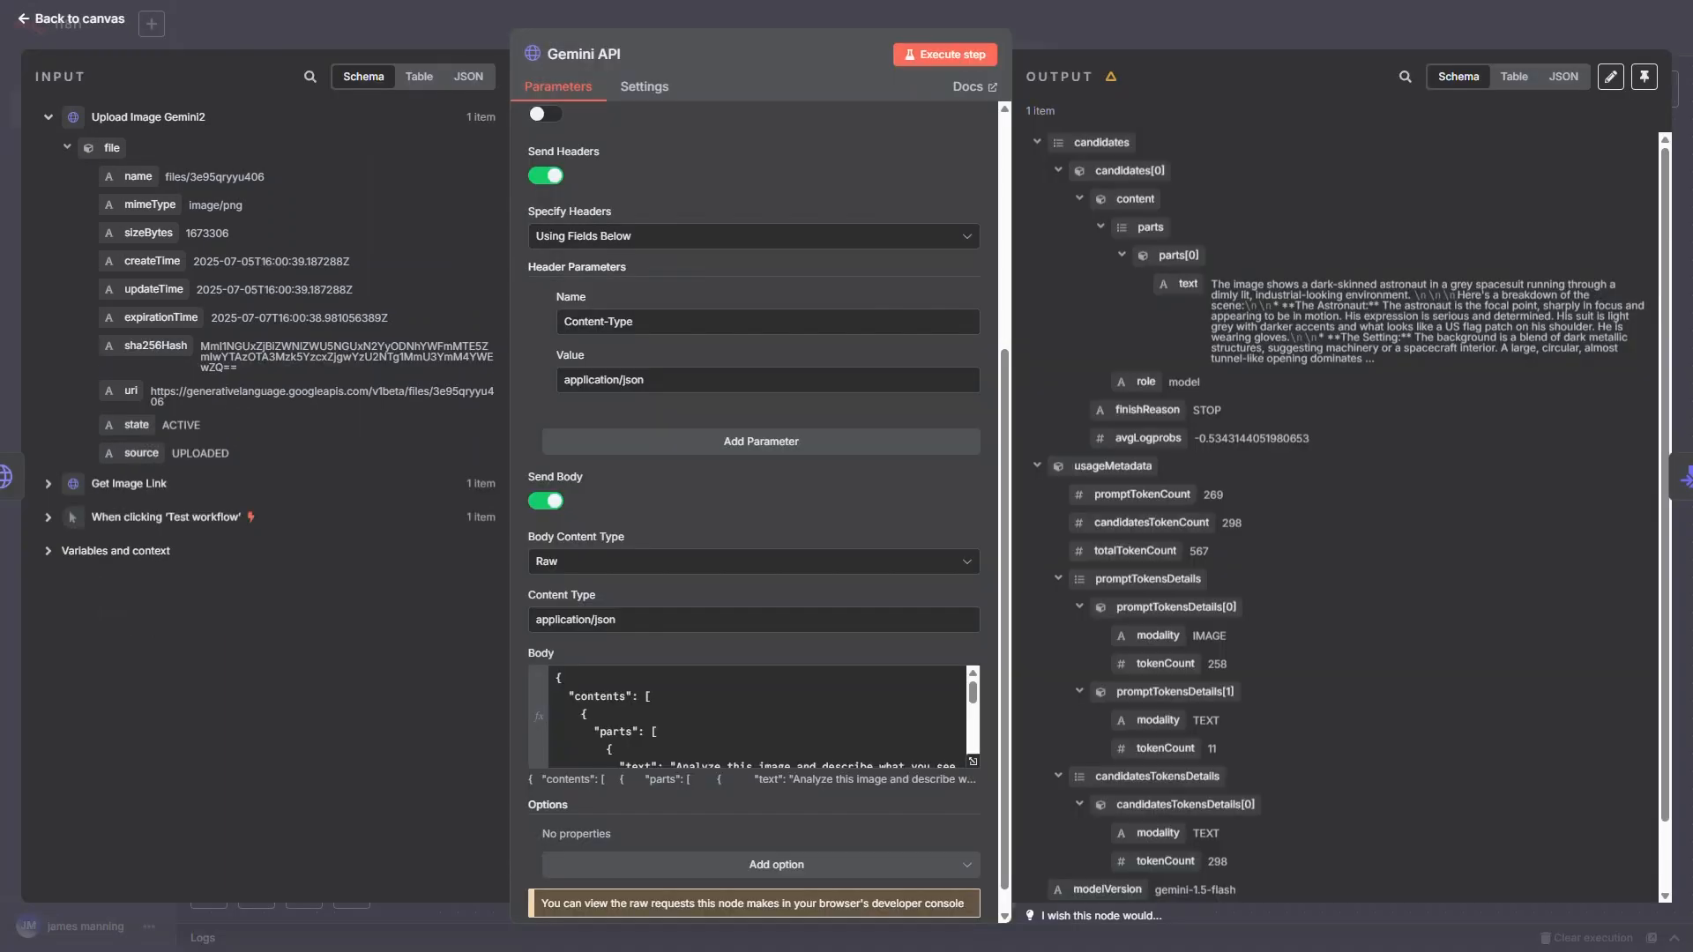
# Step: View the text file produced by the Convert to File node and read it to the end
pyautogui.doubleClick(1683, 477)
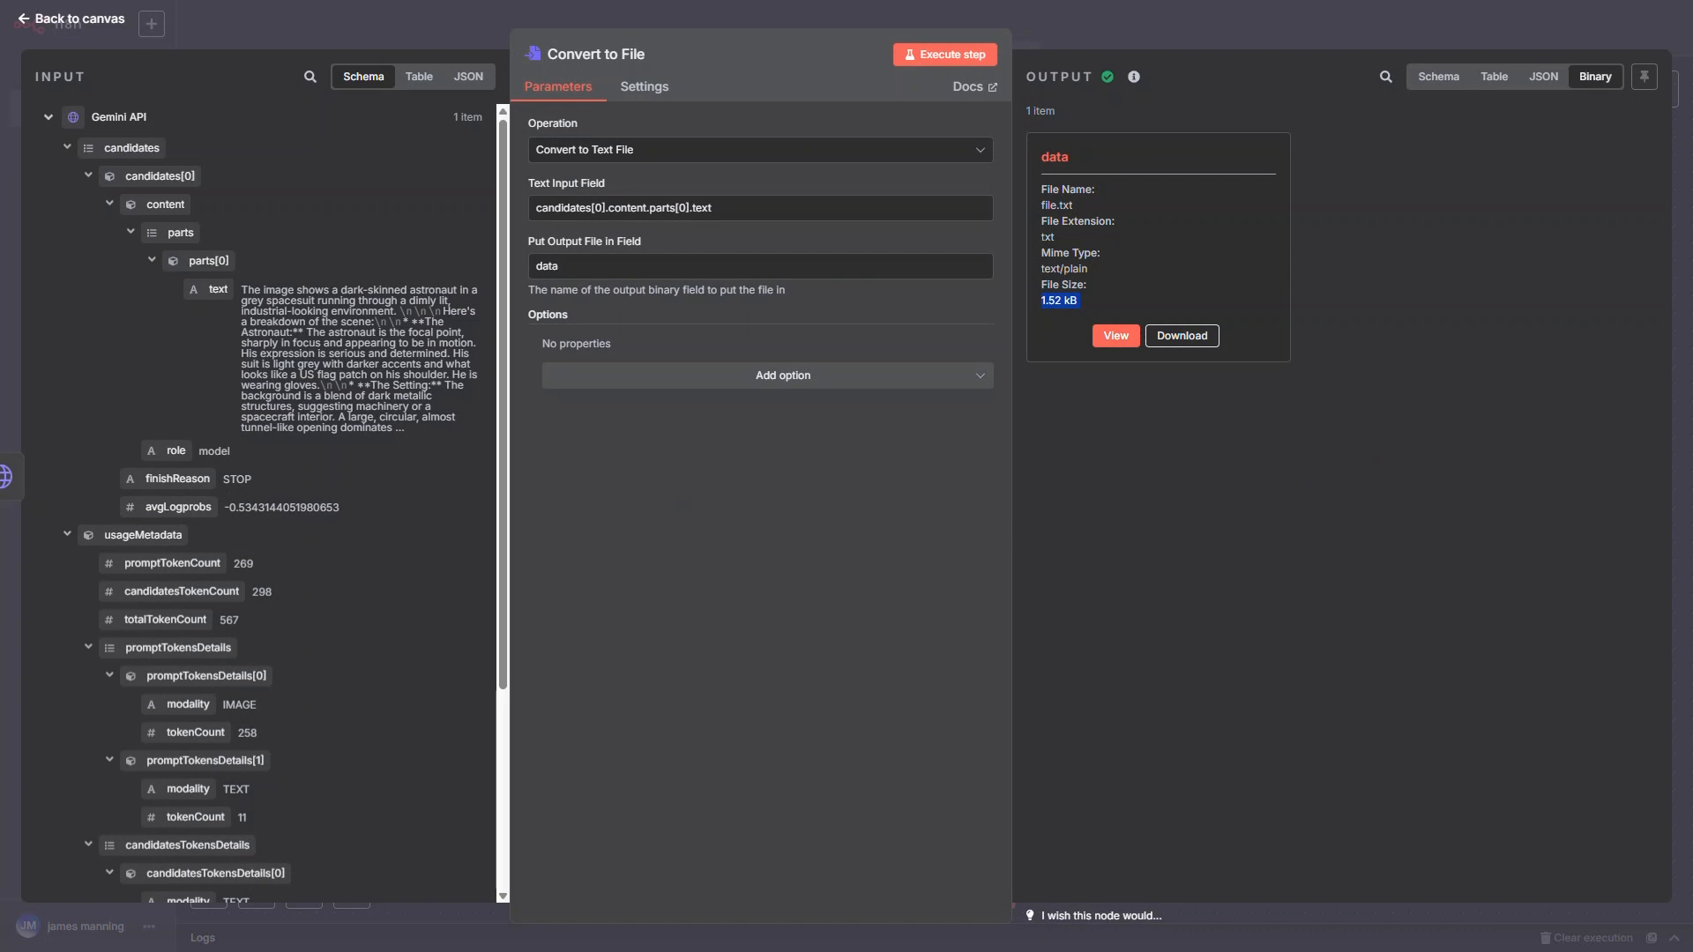
pyautogui.click(1116, 336)
pyautogui.scroll(-15, 1336, 189)
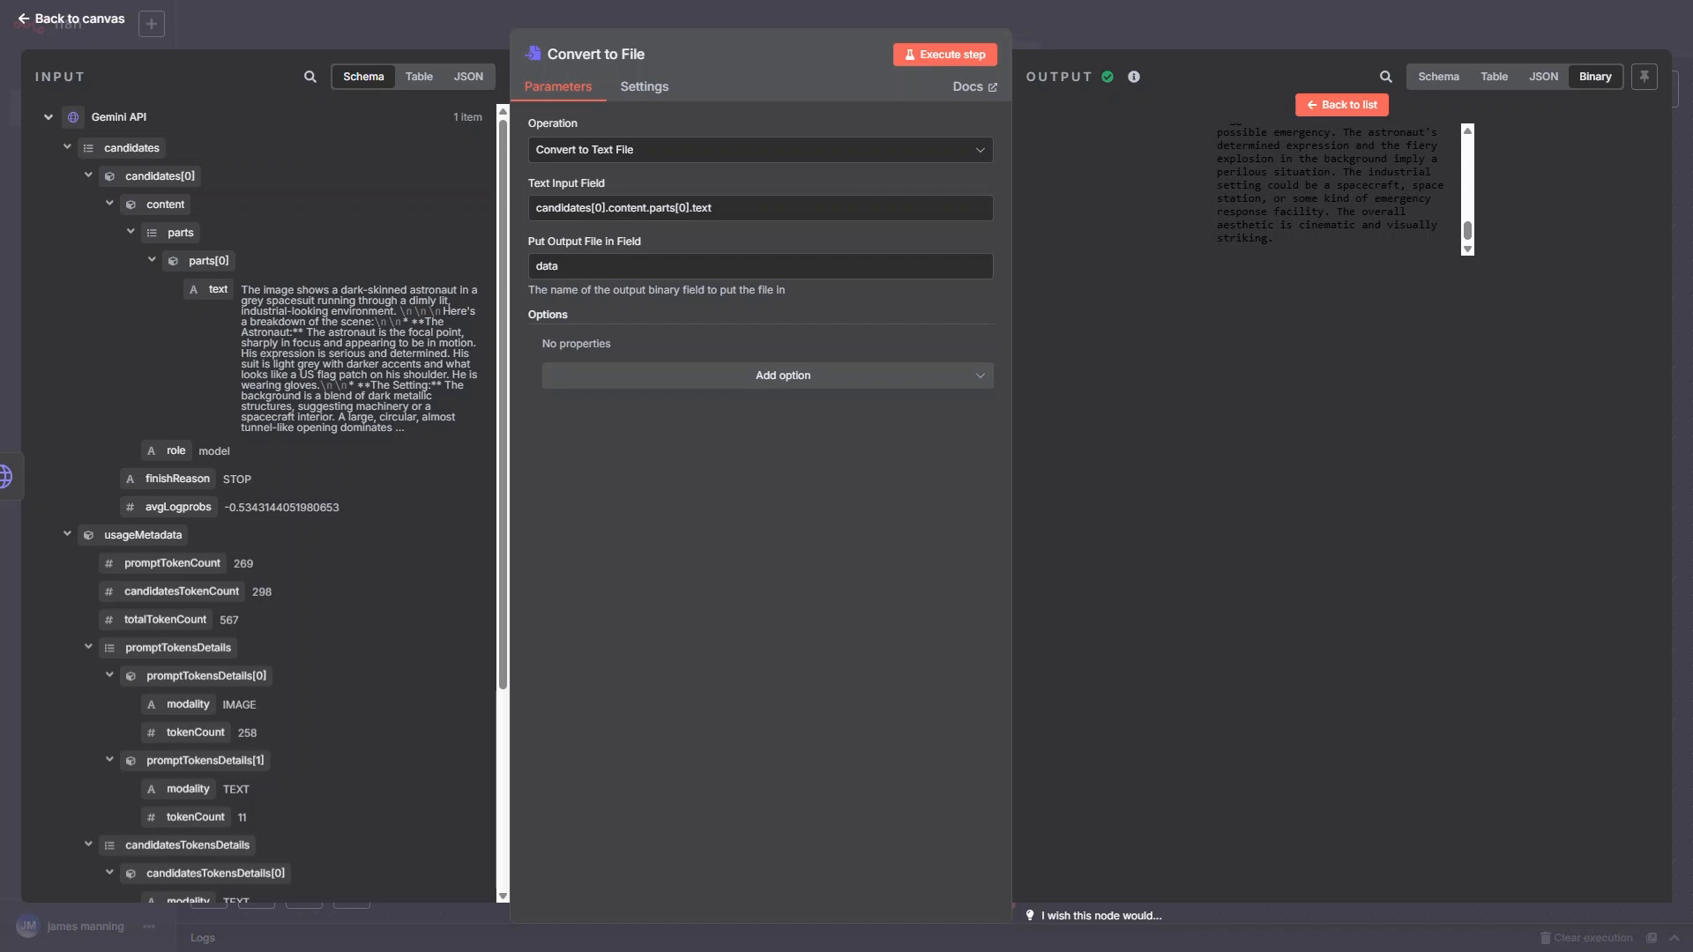
pyautogui.press('Escape')
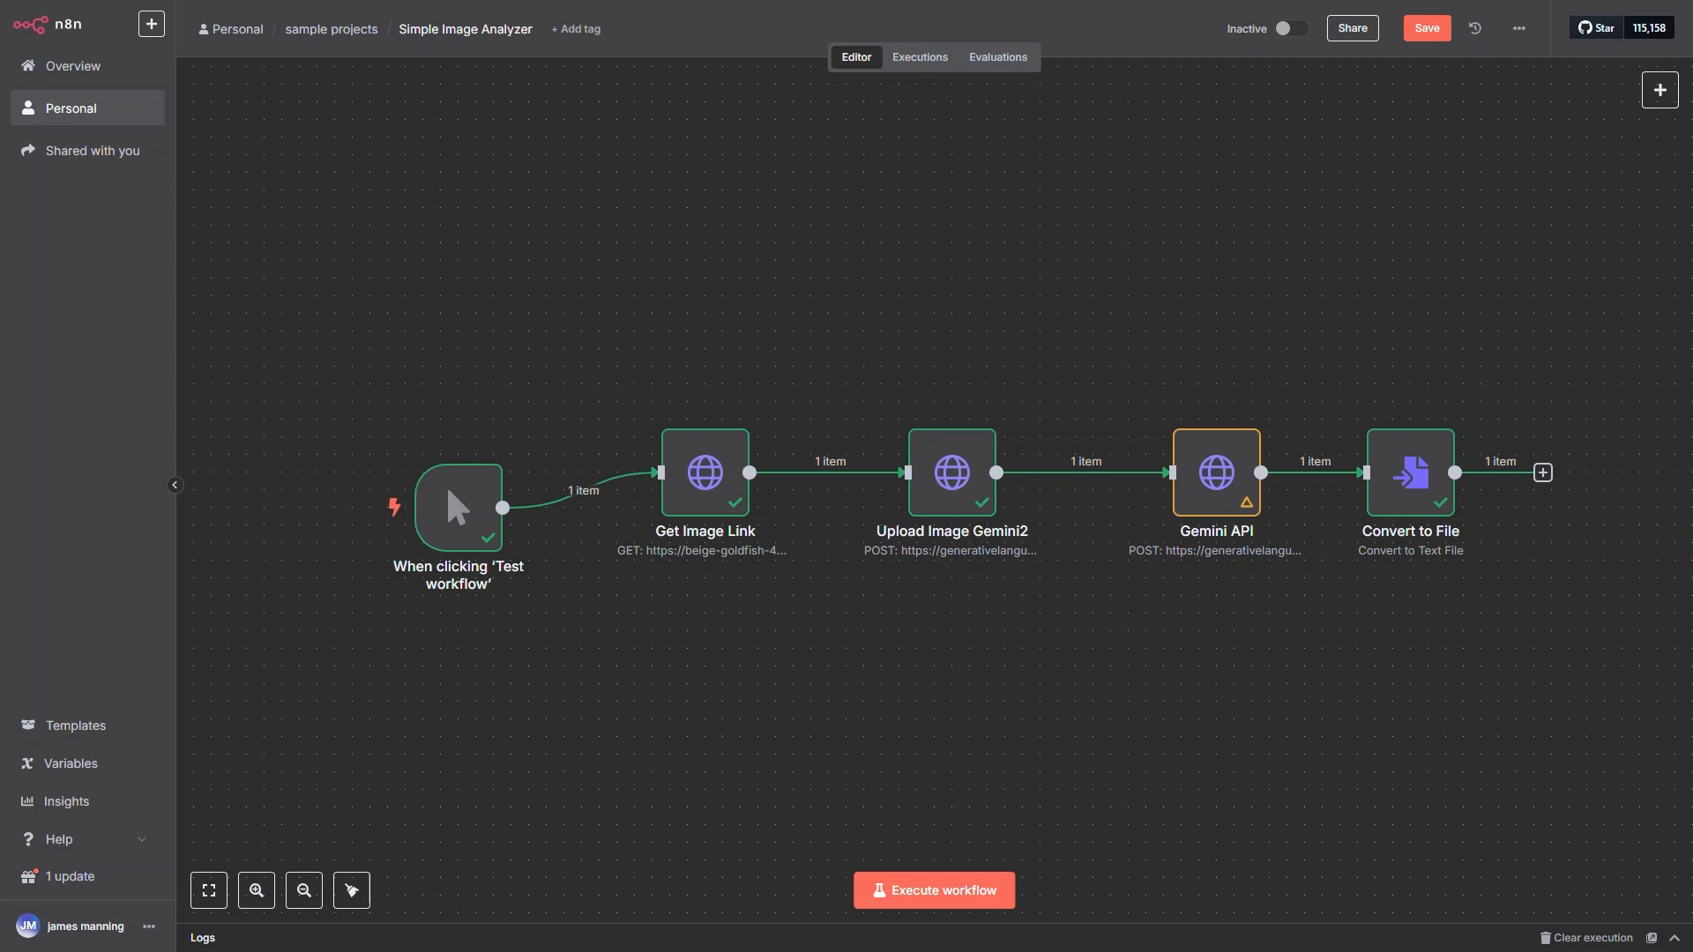
# Step: Save the Simple Image Analyzer workflow and open the Image Generator workflow from the sample projects folder
pyautogui.click(1427, 28)
pyautogui.click(331, 29)
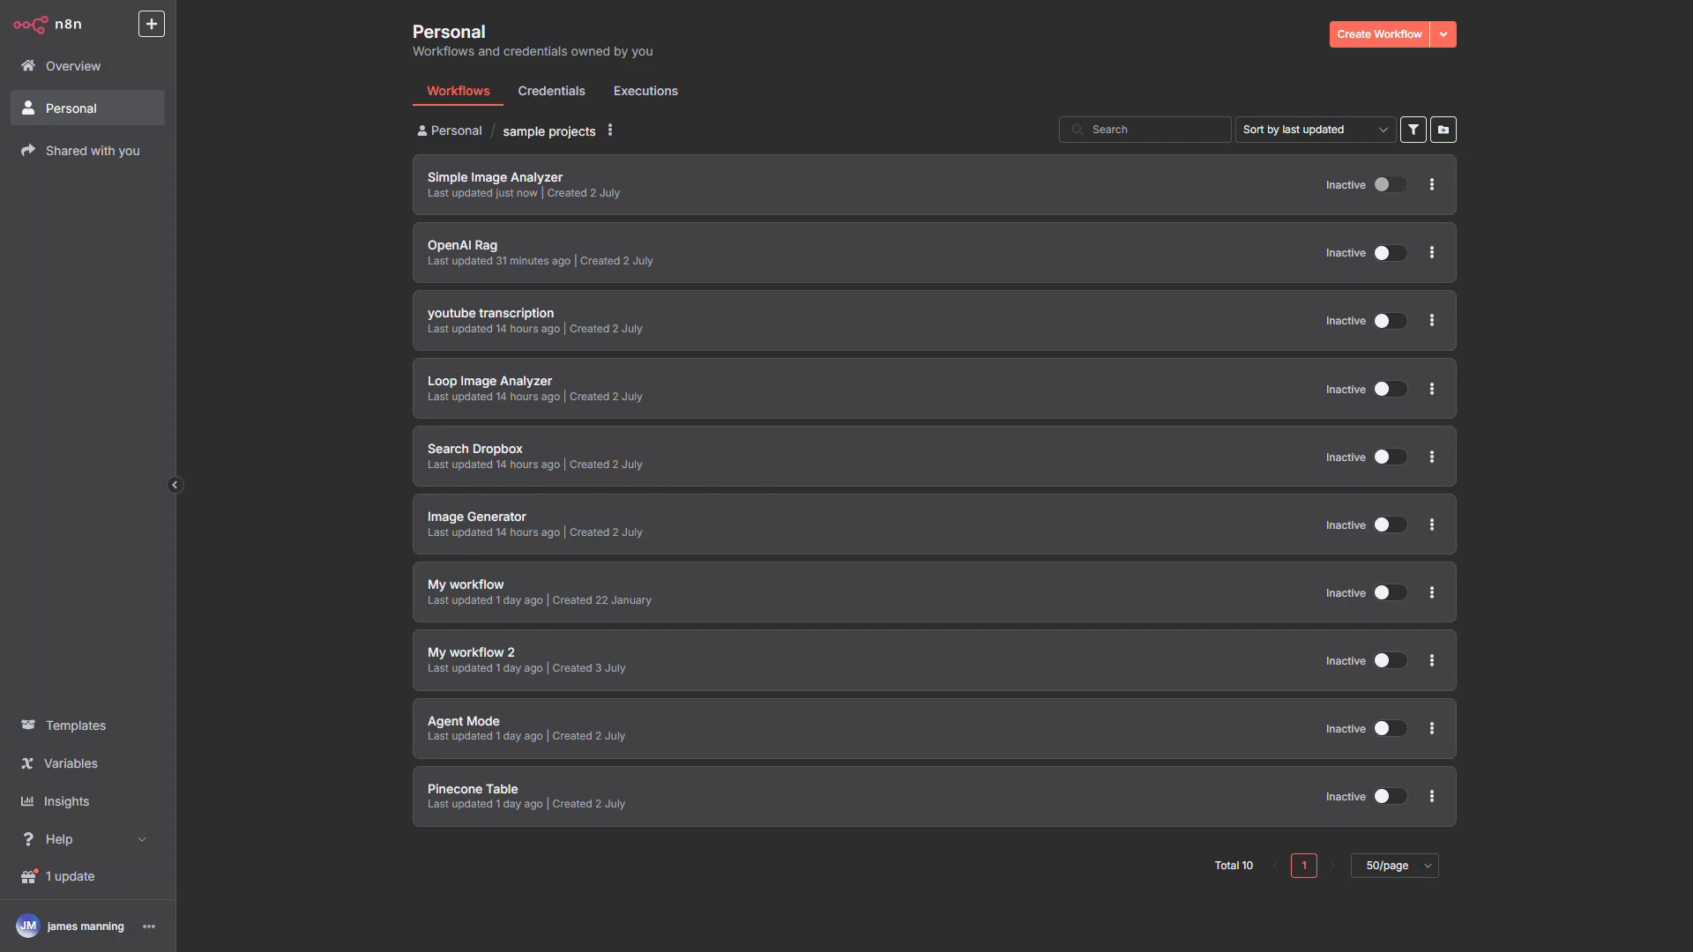
pyautogui.click(477, 518)
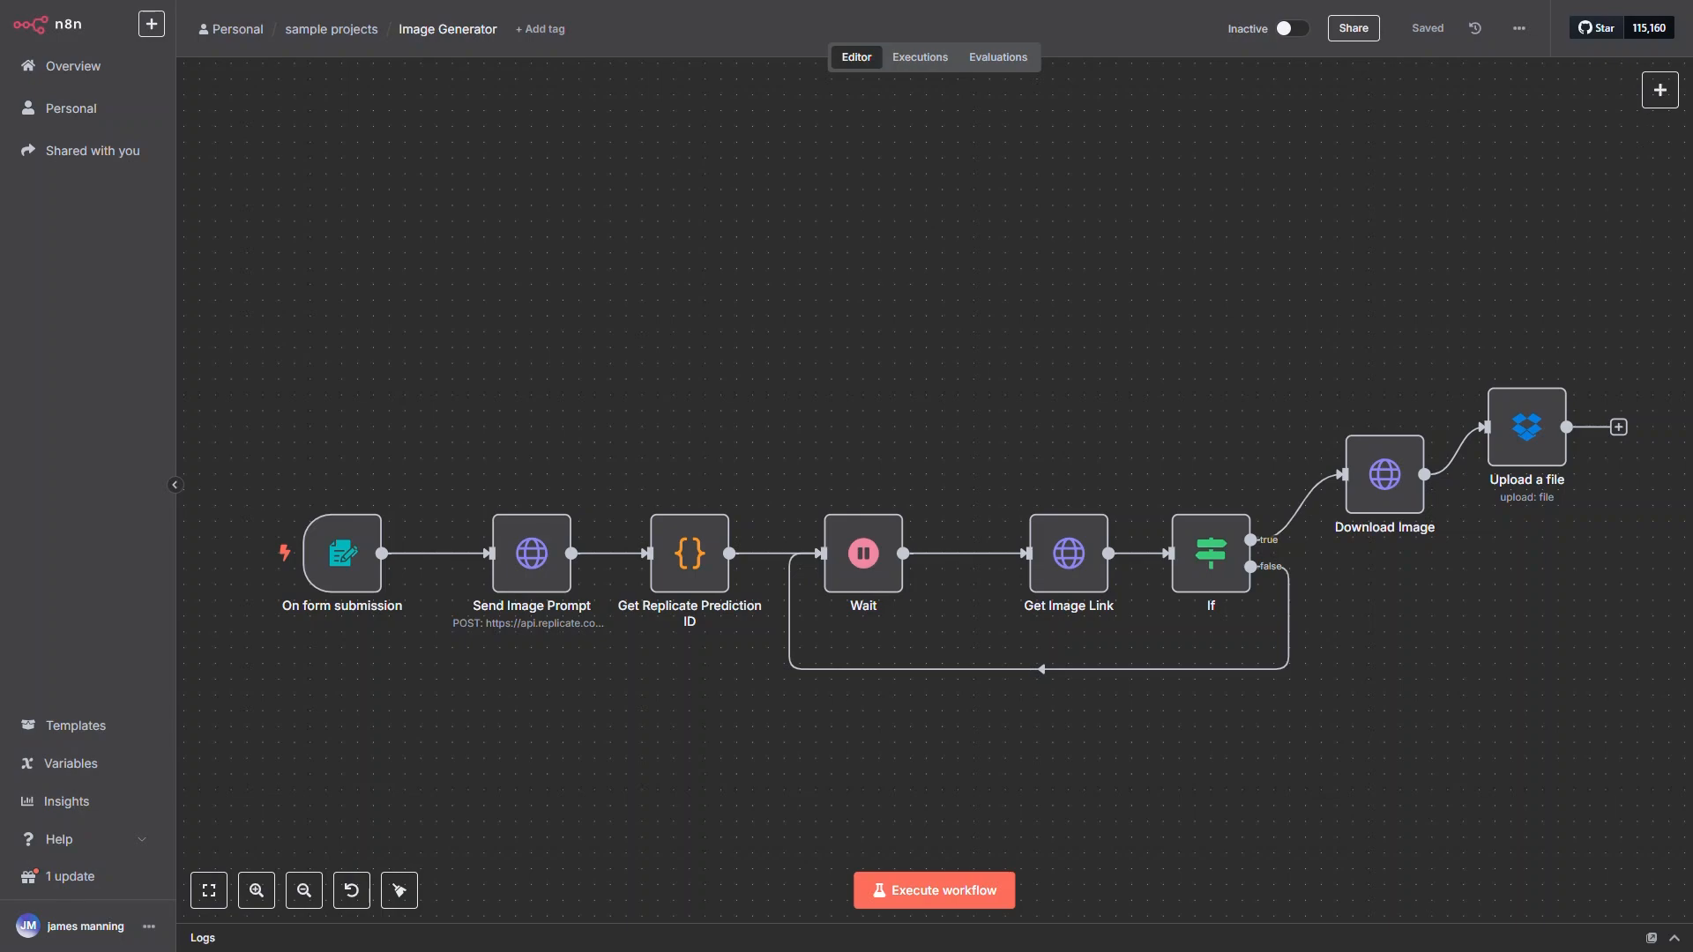
# Step: Move the Get Image Link node slightly closer to the Wait node and review the On form submission trigger's form settings
pyautogui.scroll(-2, 935, 490)
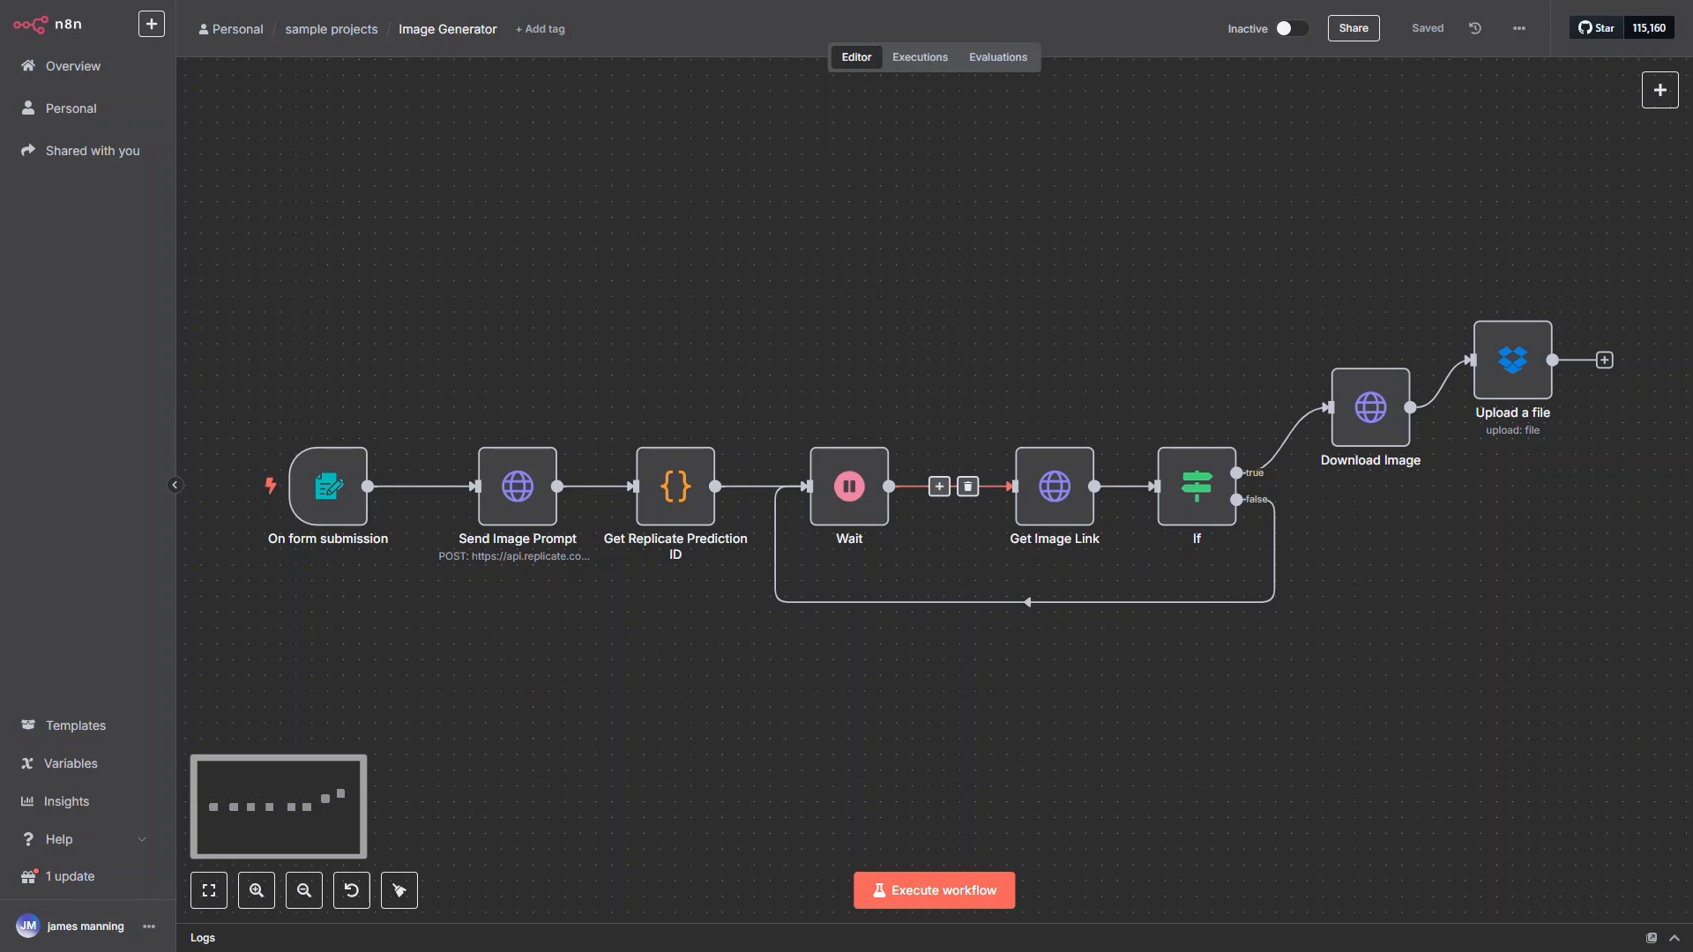
pyautogui.moveTo(1055, 487); pyautogui.dragTo(1023, 486)
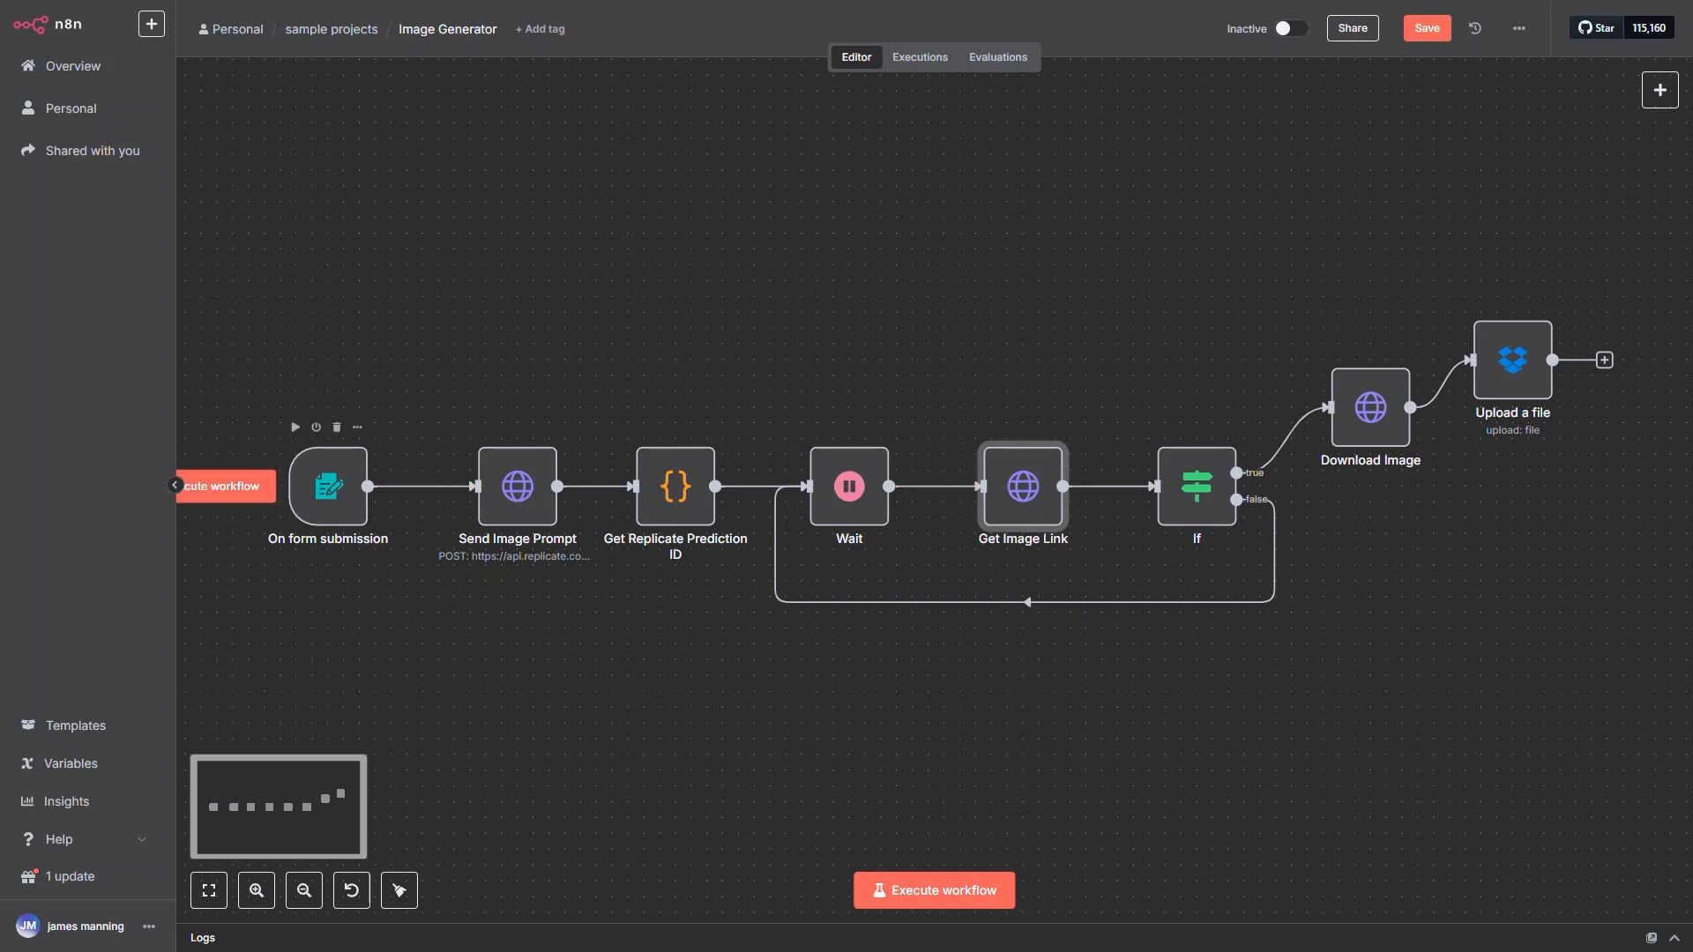
pyautogui.doubleClick(328, 486)
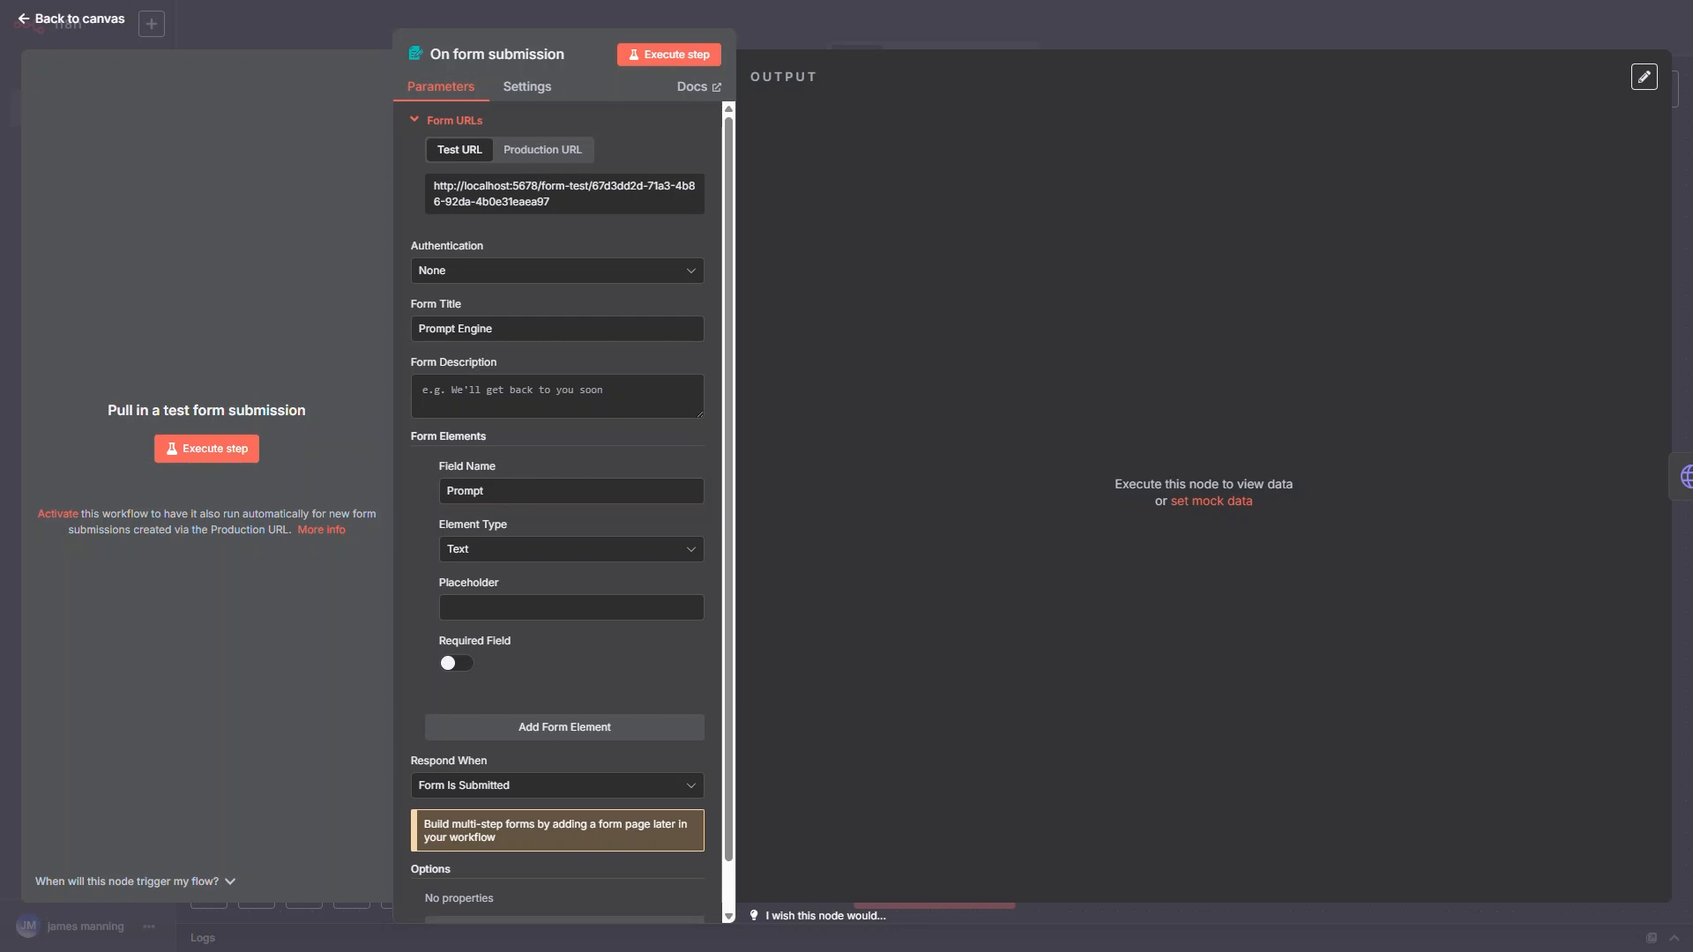
pyautogui.press('Escape')
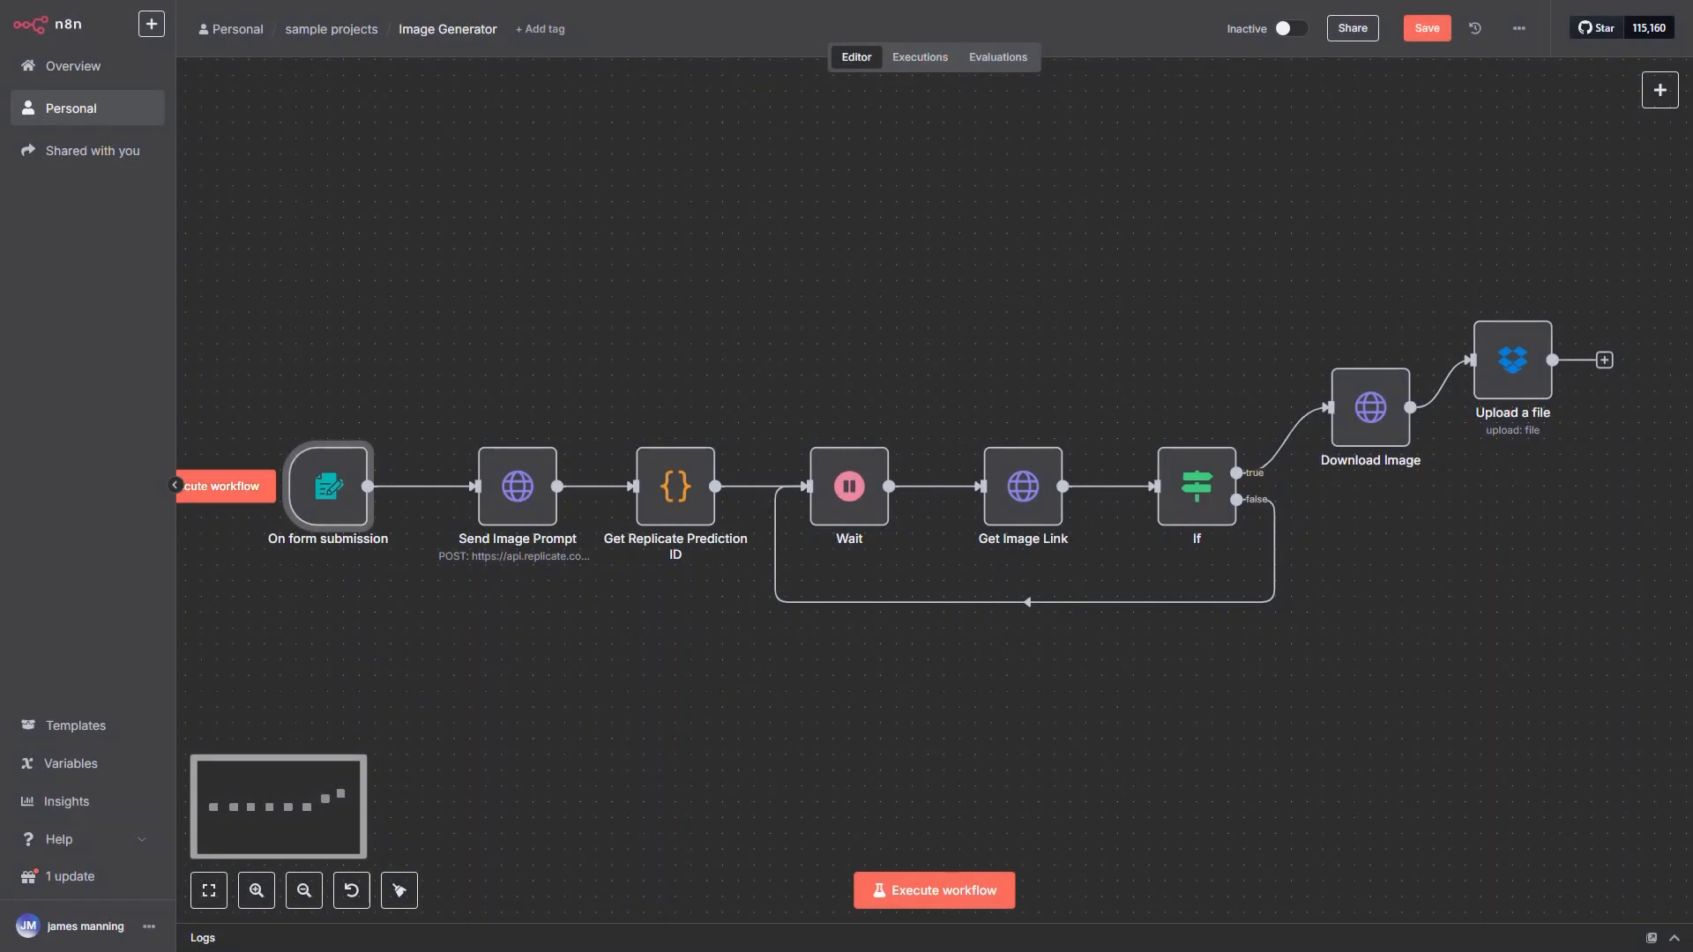
# Step: Remove "black and white, noir" from the style prompt in the Send Image Prompt node's JSON body
pyautogui.doubleClick(518, 486)
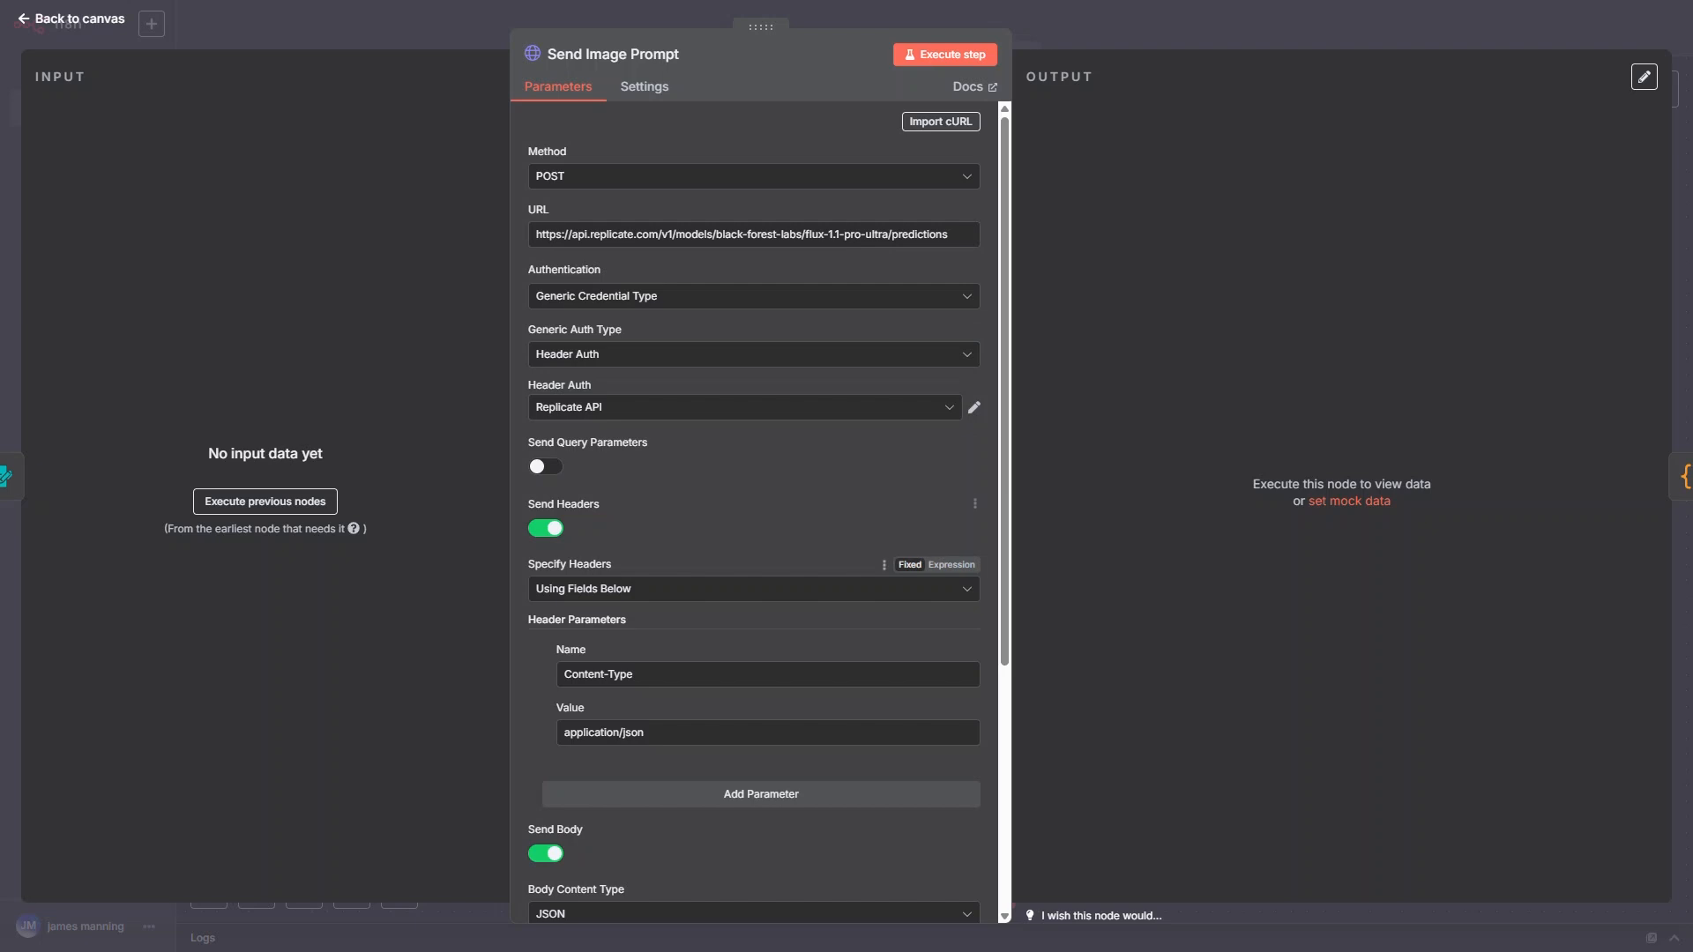
pyautogui.scroll(-3, 754, 512)
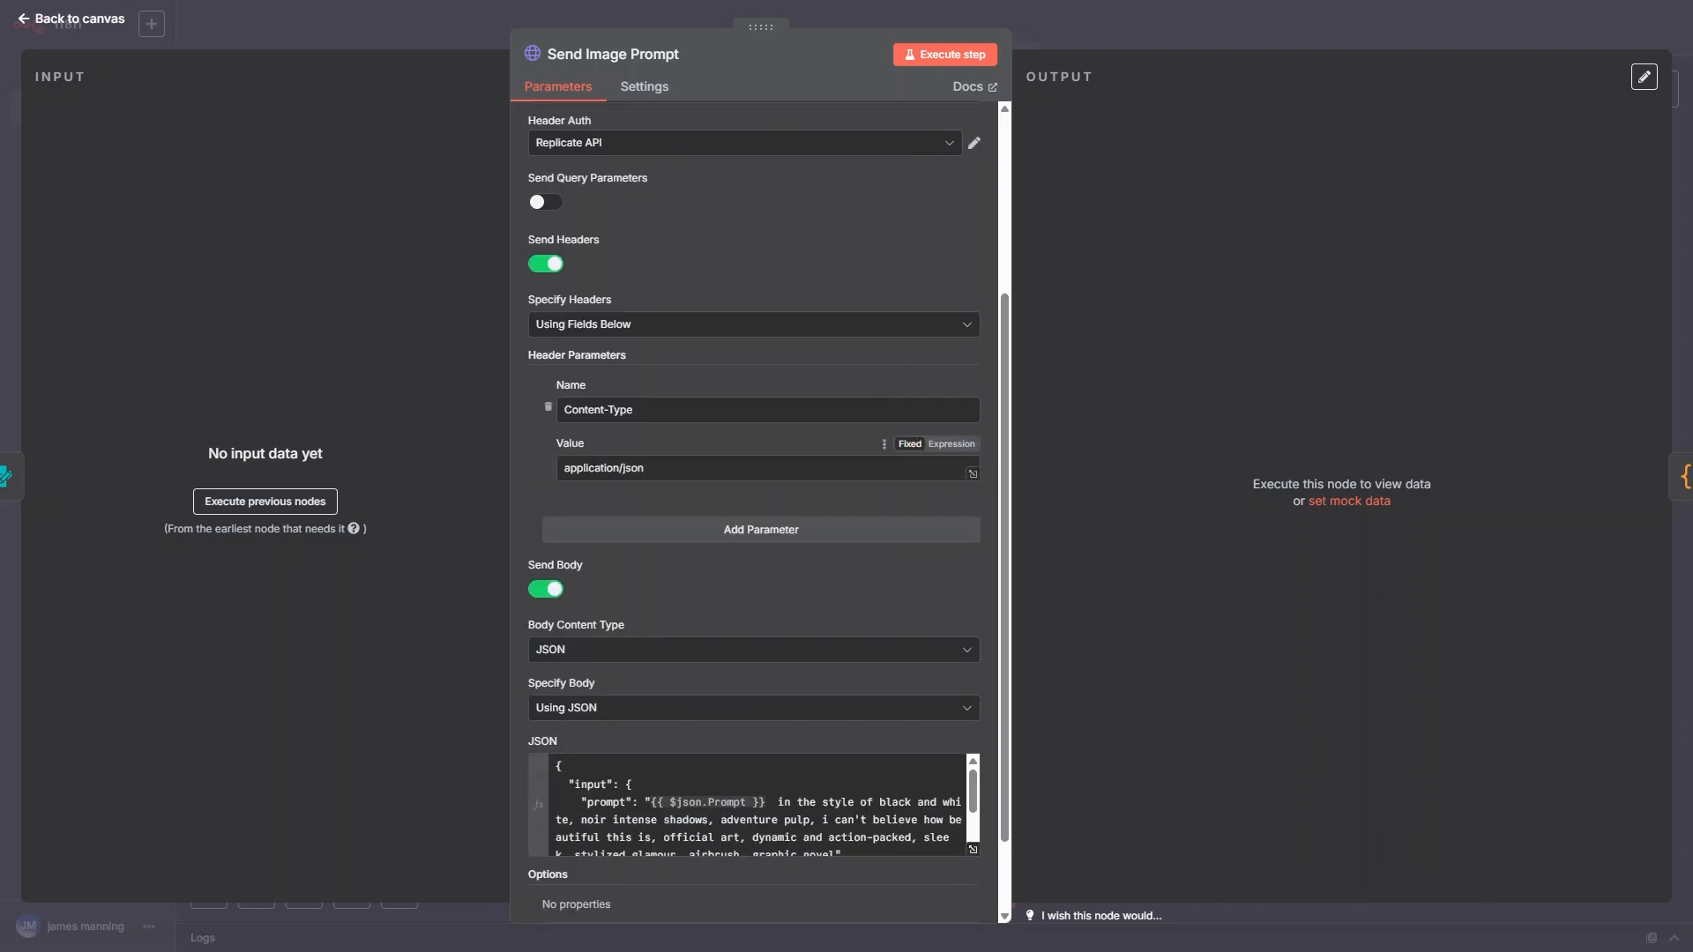
pyautogui.scroll(-1, 754, 511)
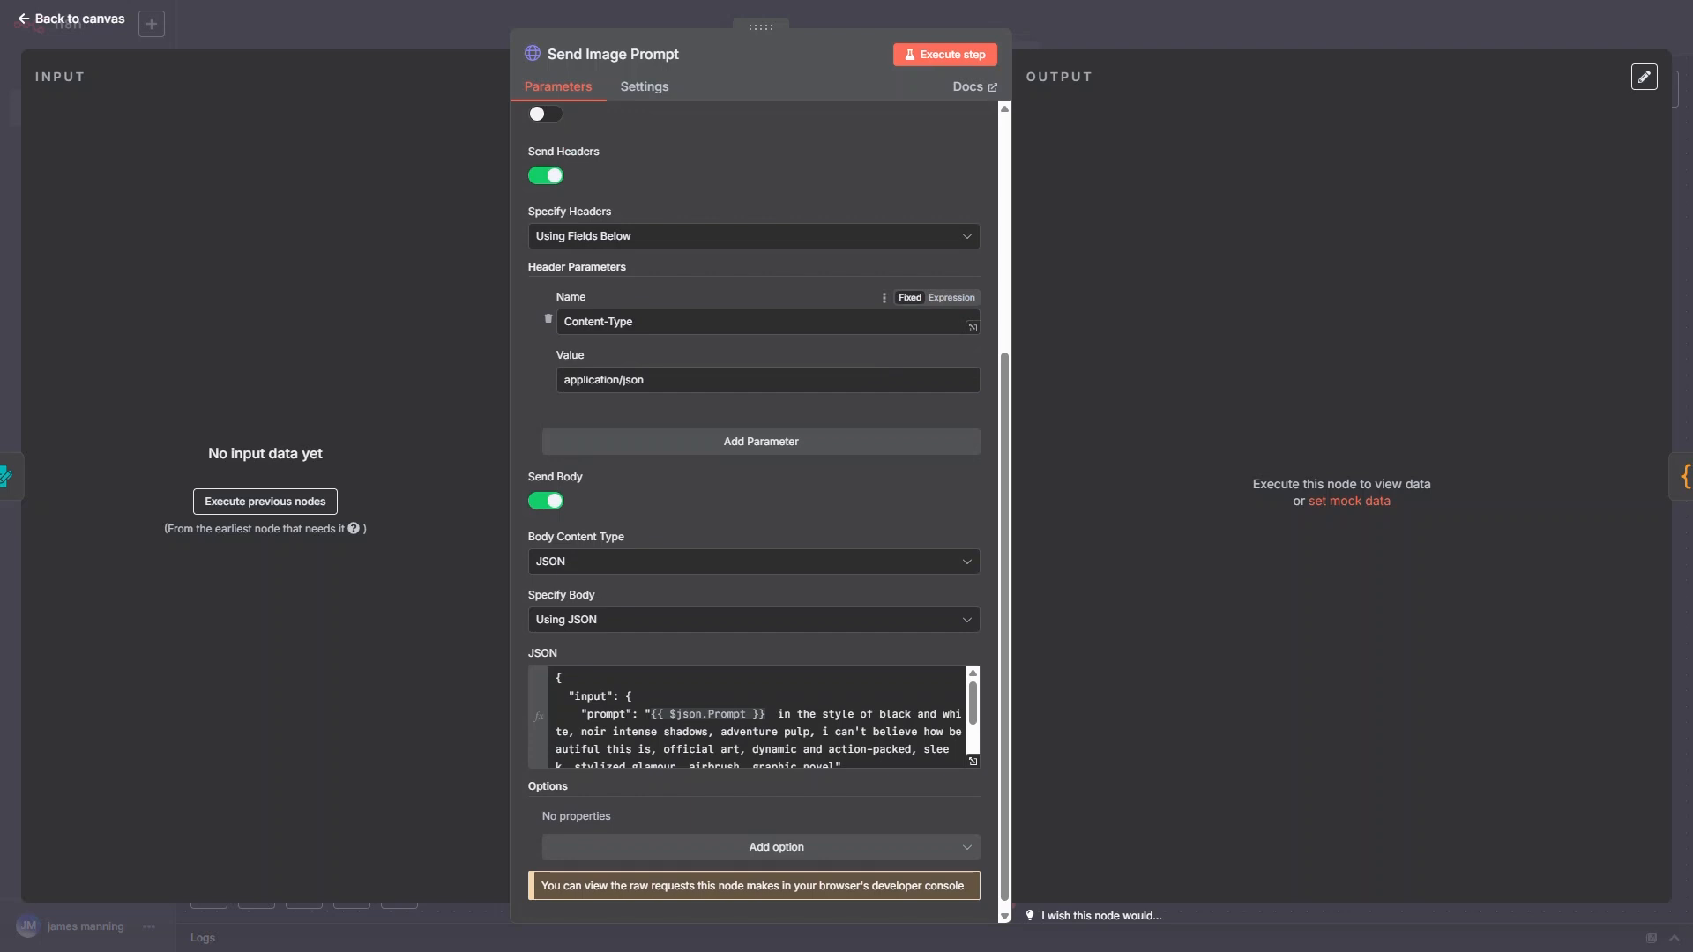
pyautogui.scroll(-1, 754, 529)
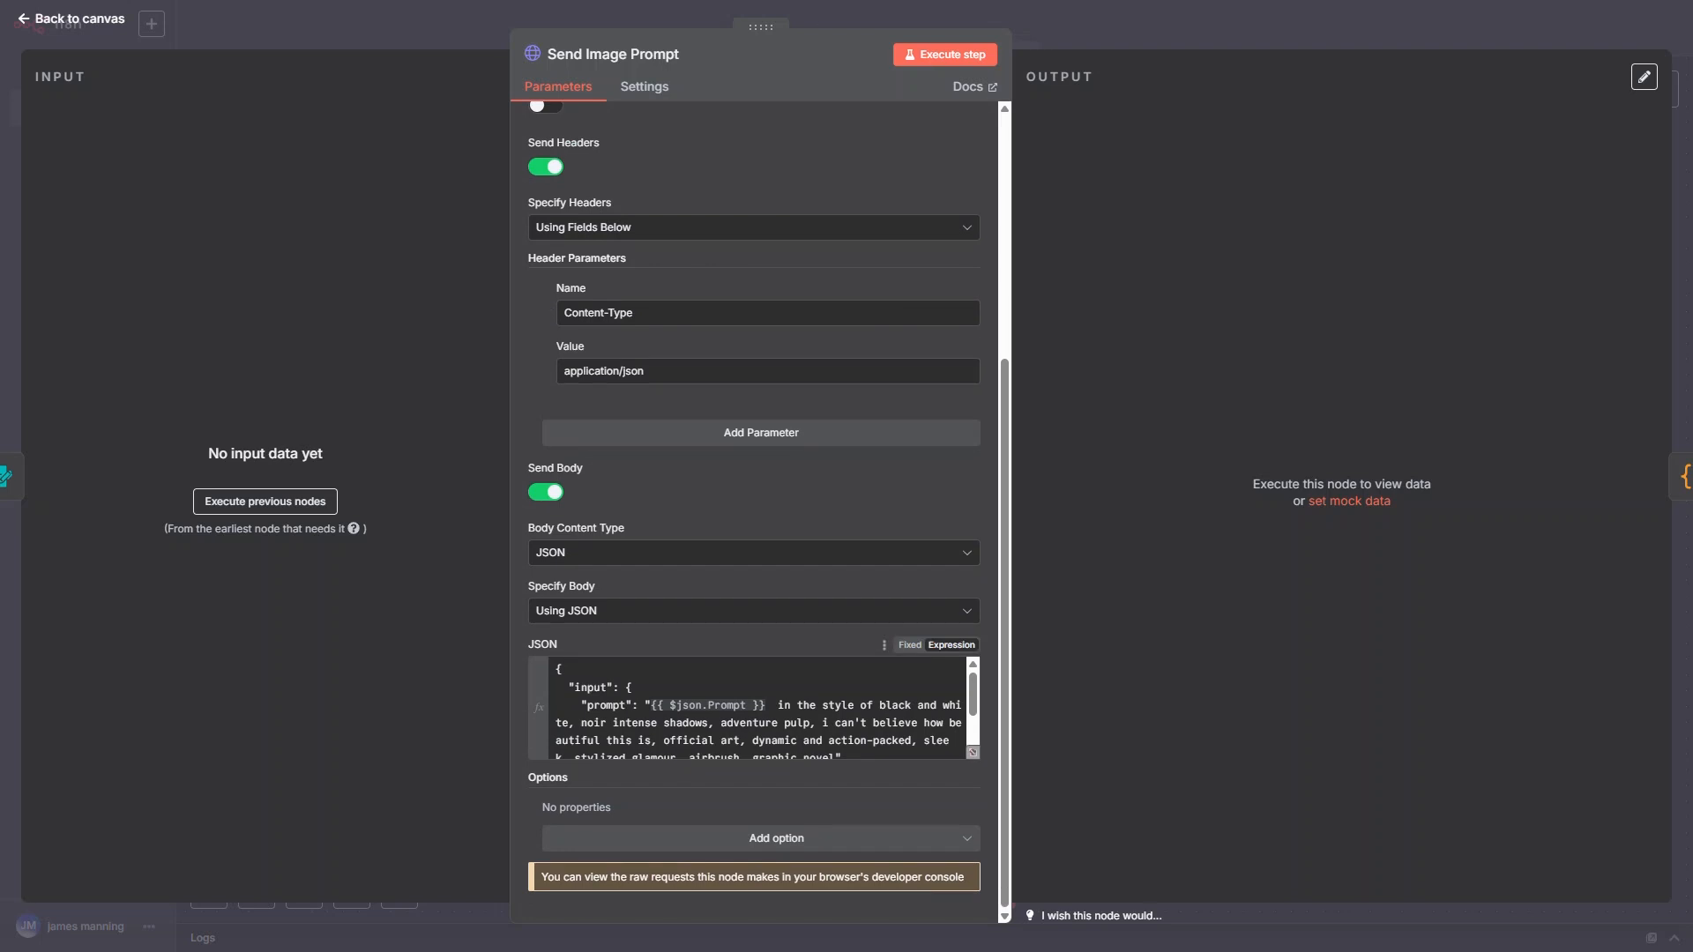
pyautogui.click(972, 753)
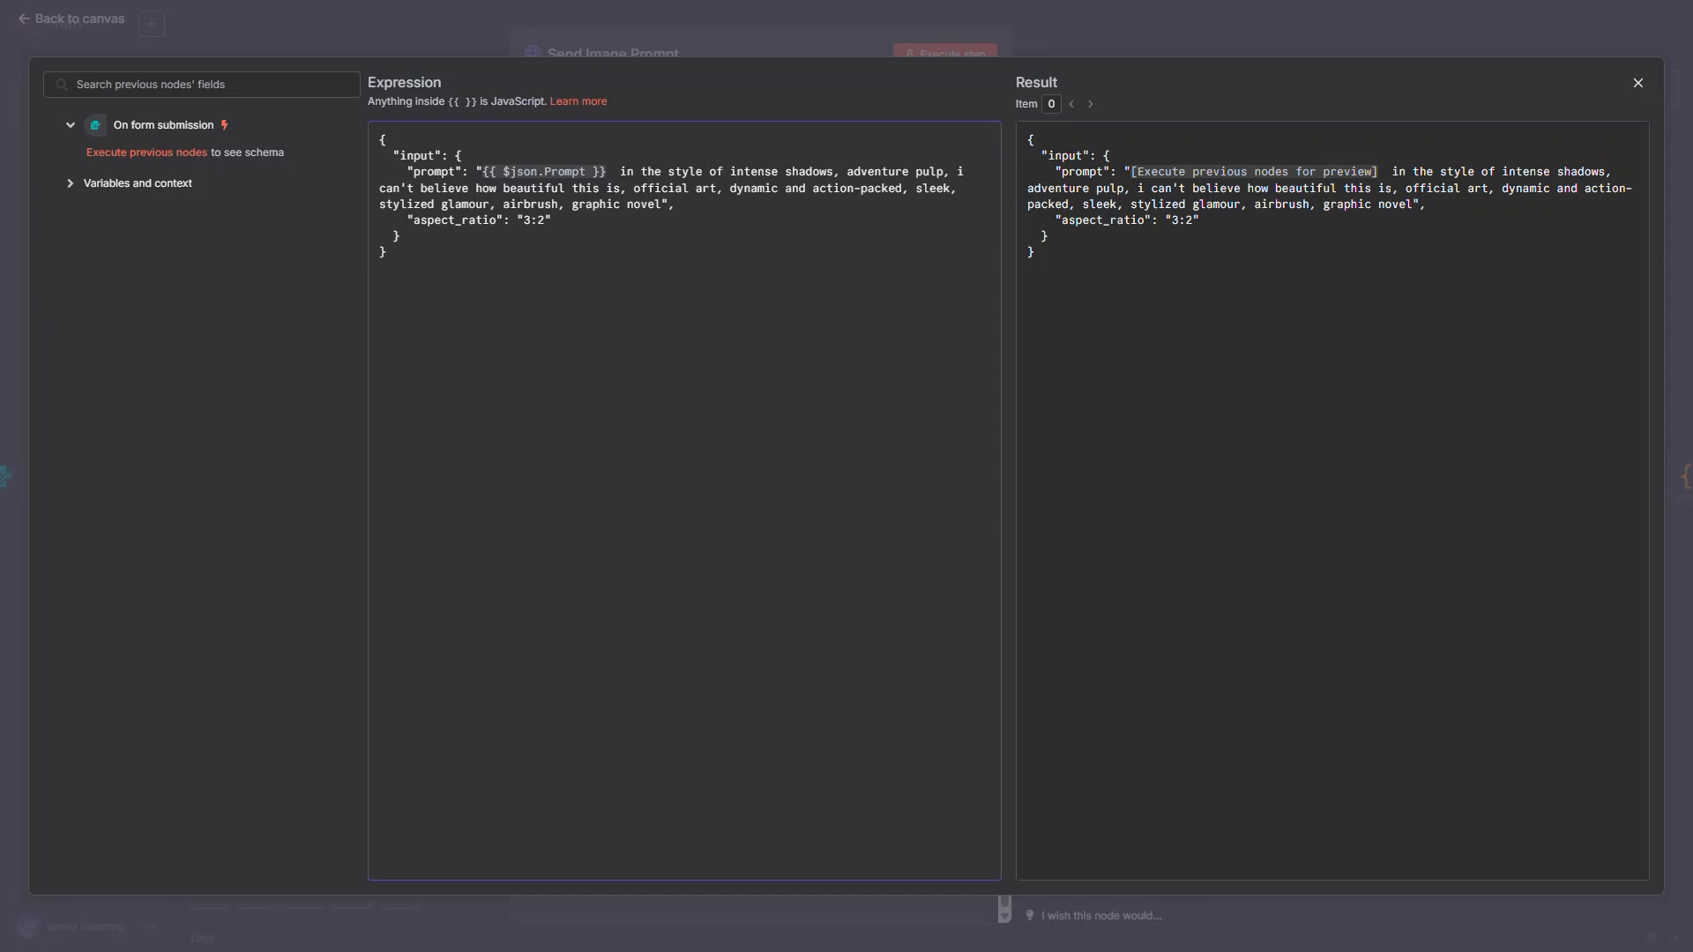
pyautogui.press('Escape')
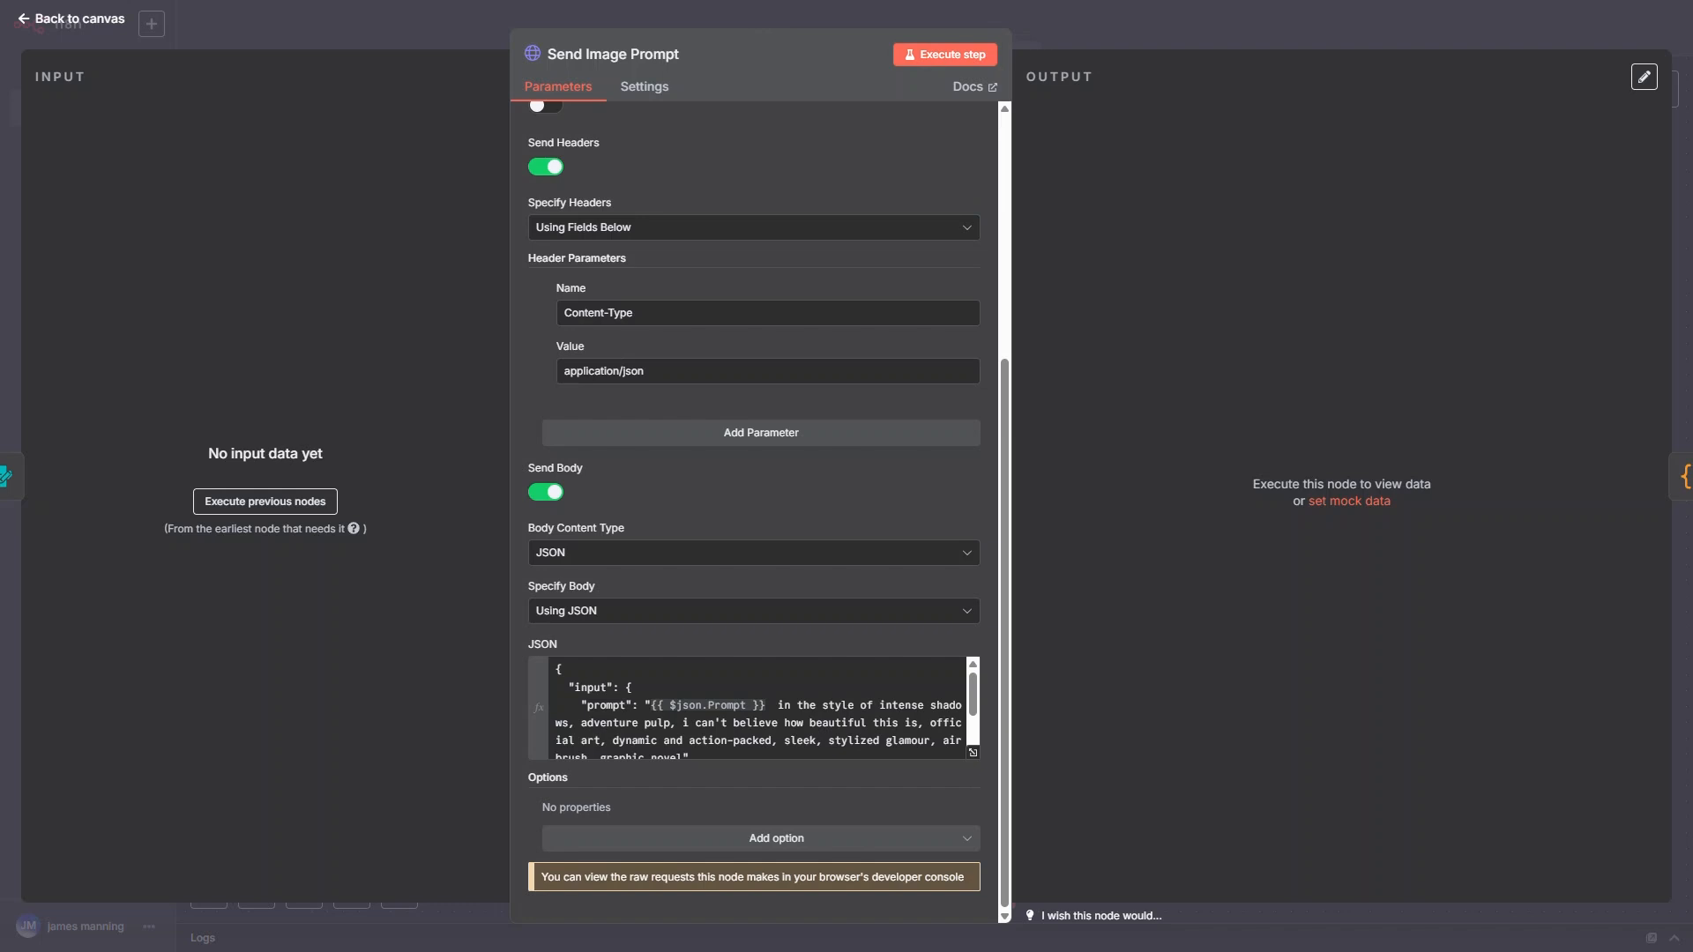
pyautogui.press('Escape')
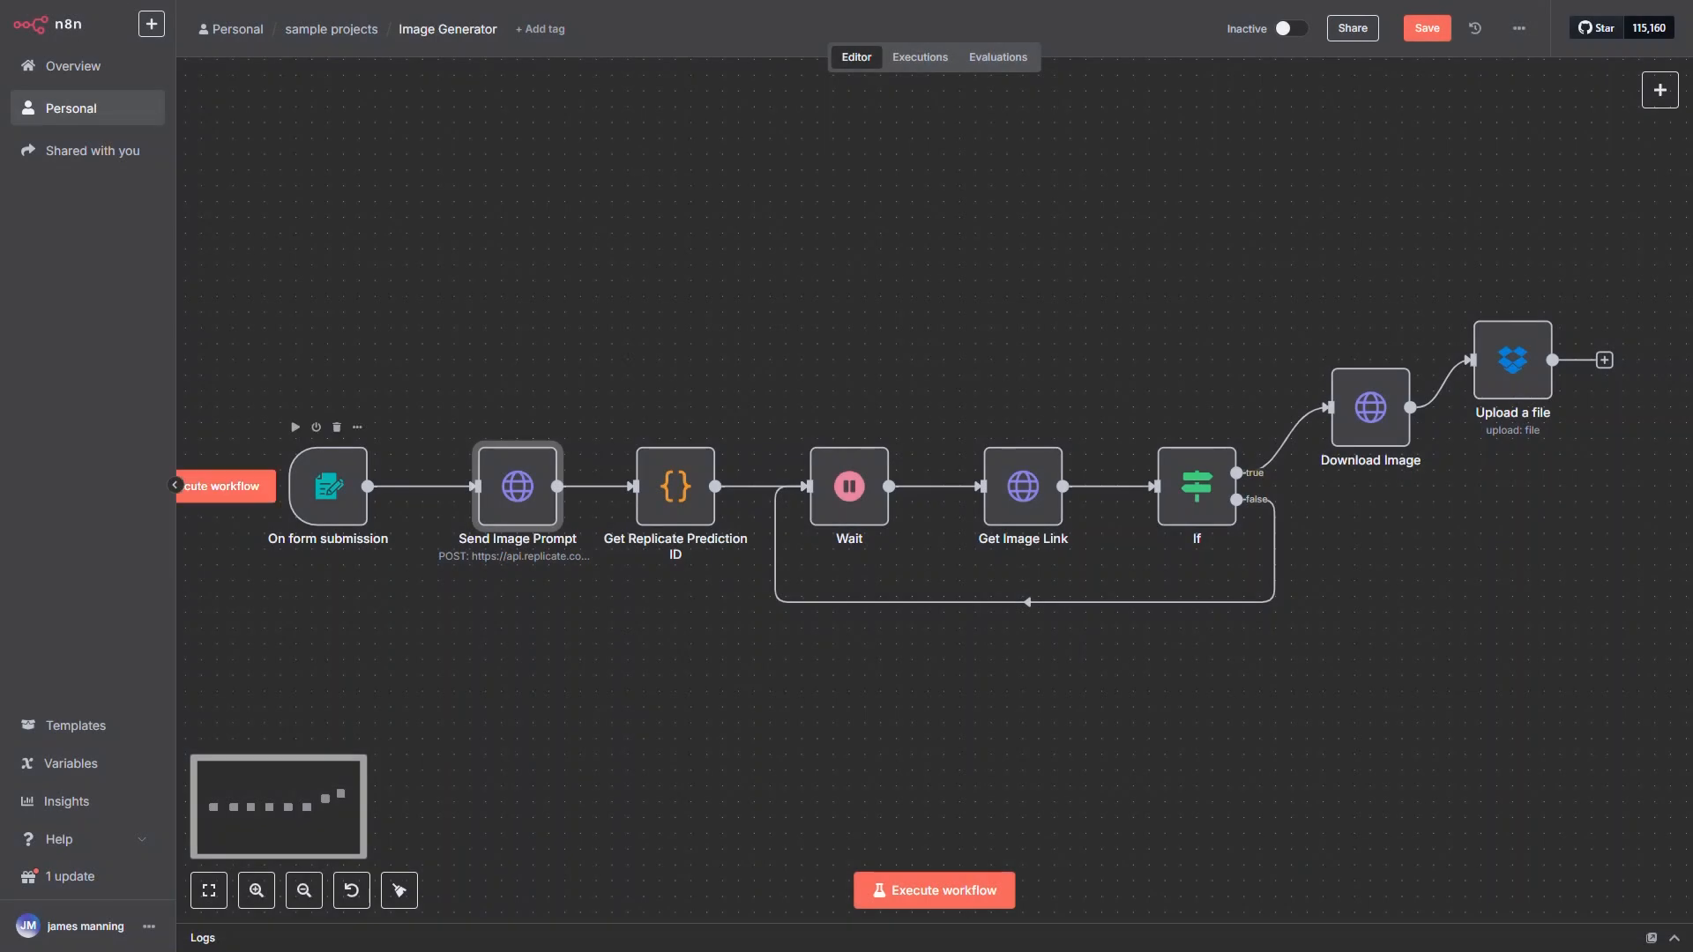
# Step: Execute the On form submission trigger with the prompt "a woman and man standing on the roof looking over the city" and pin its output
pyautogui.click(296, 428)
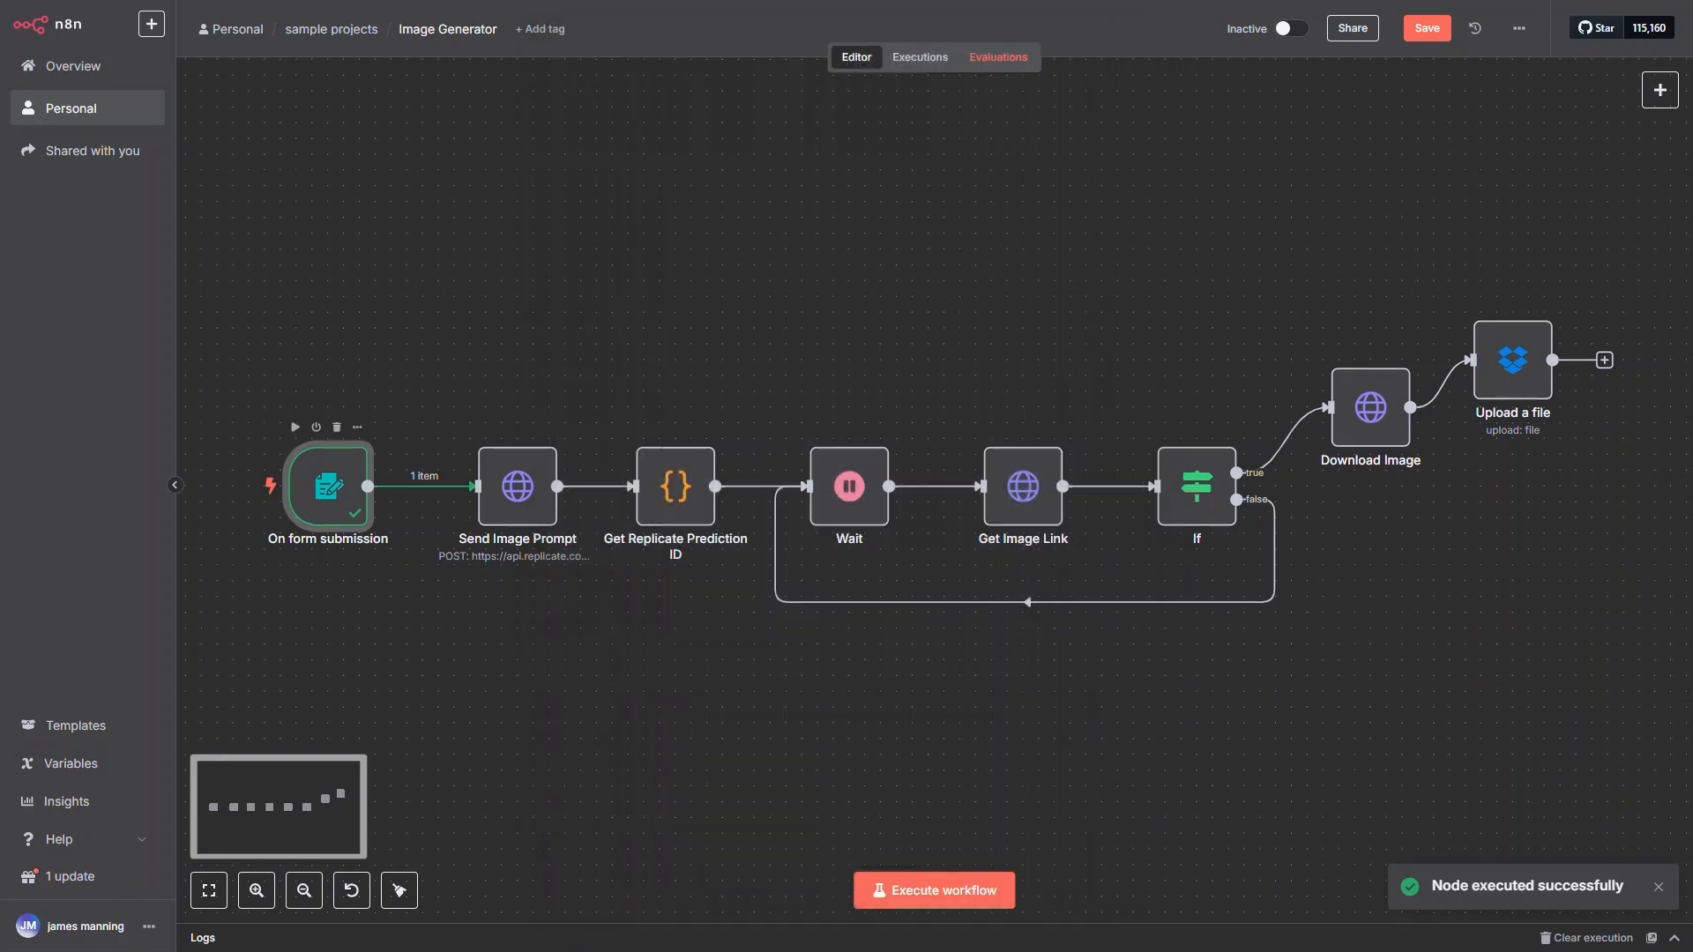
pyautogui.click(1141, 13)
pyautogui.doubleClick(328, 486)
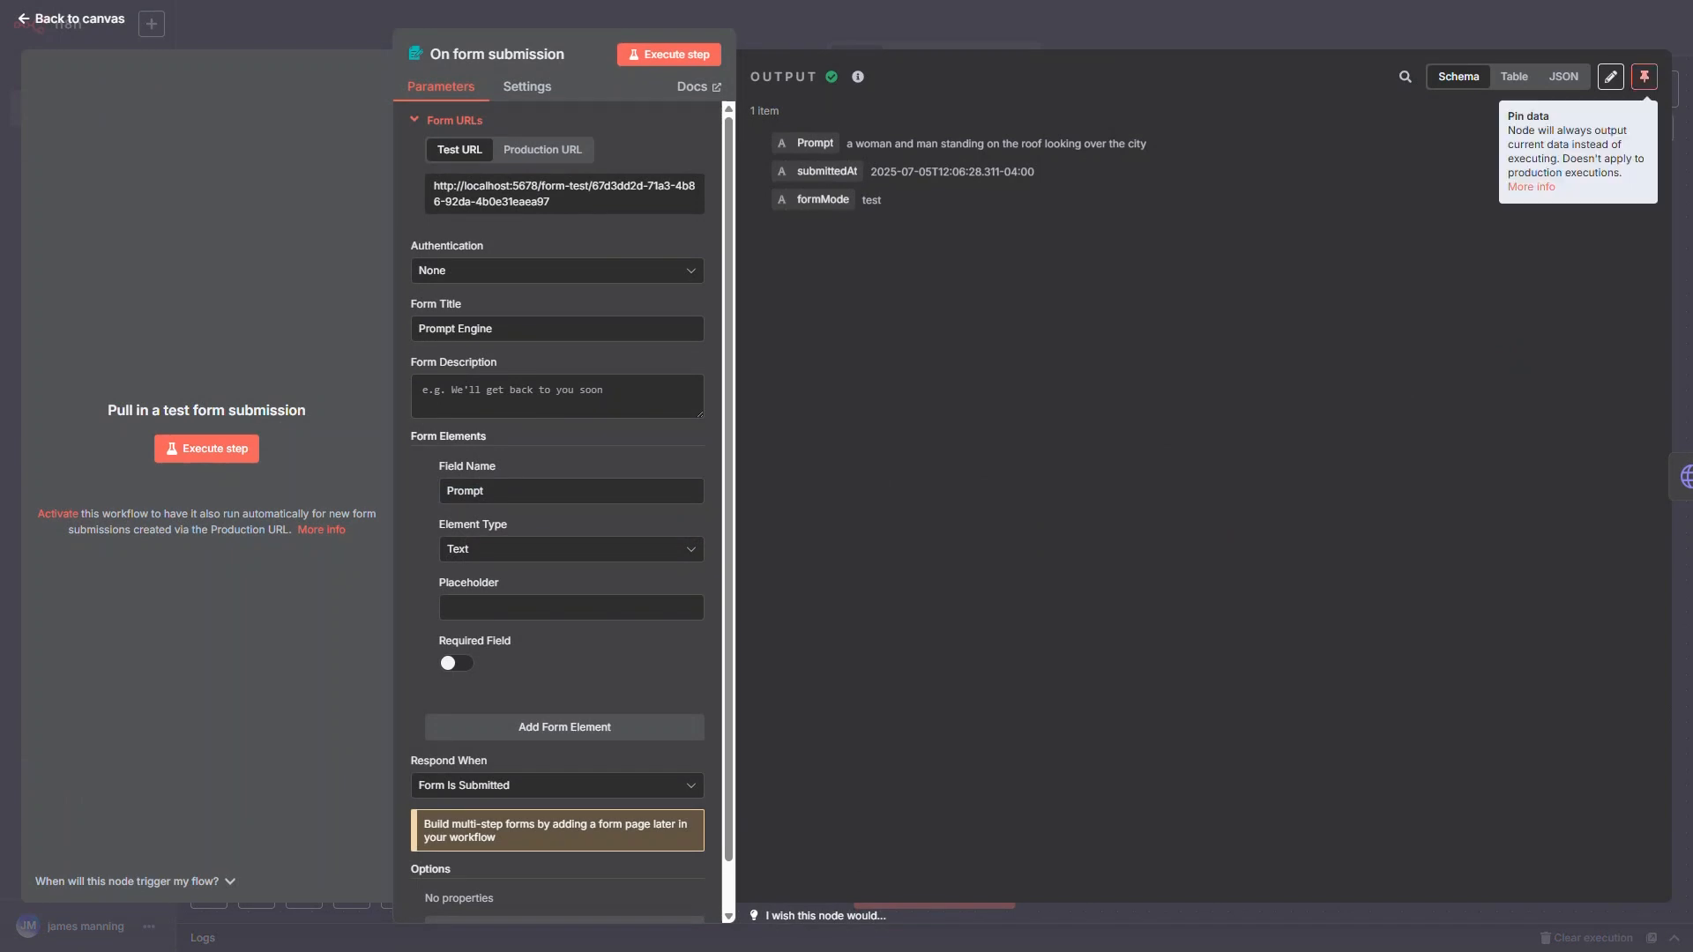
pyautogui.click(1644, 77)
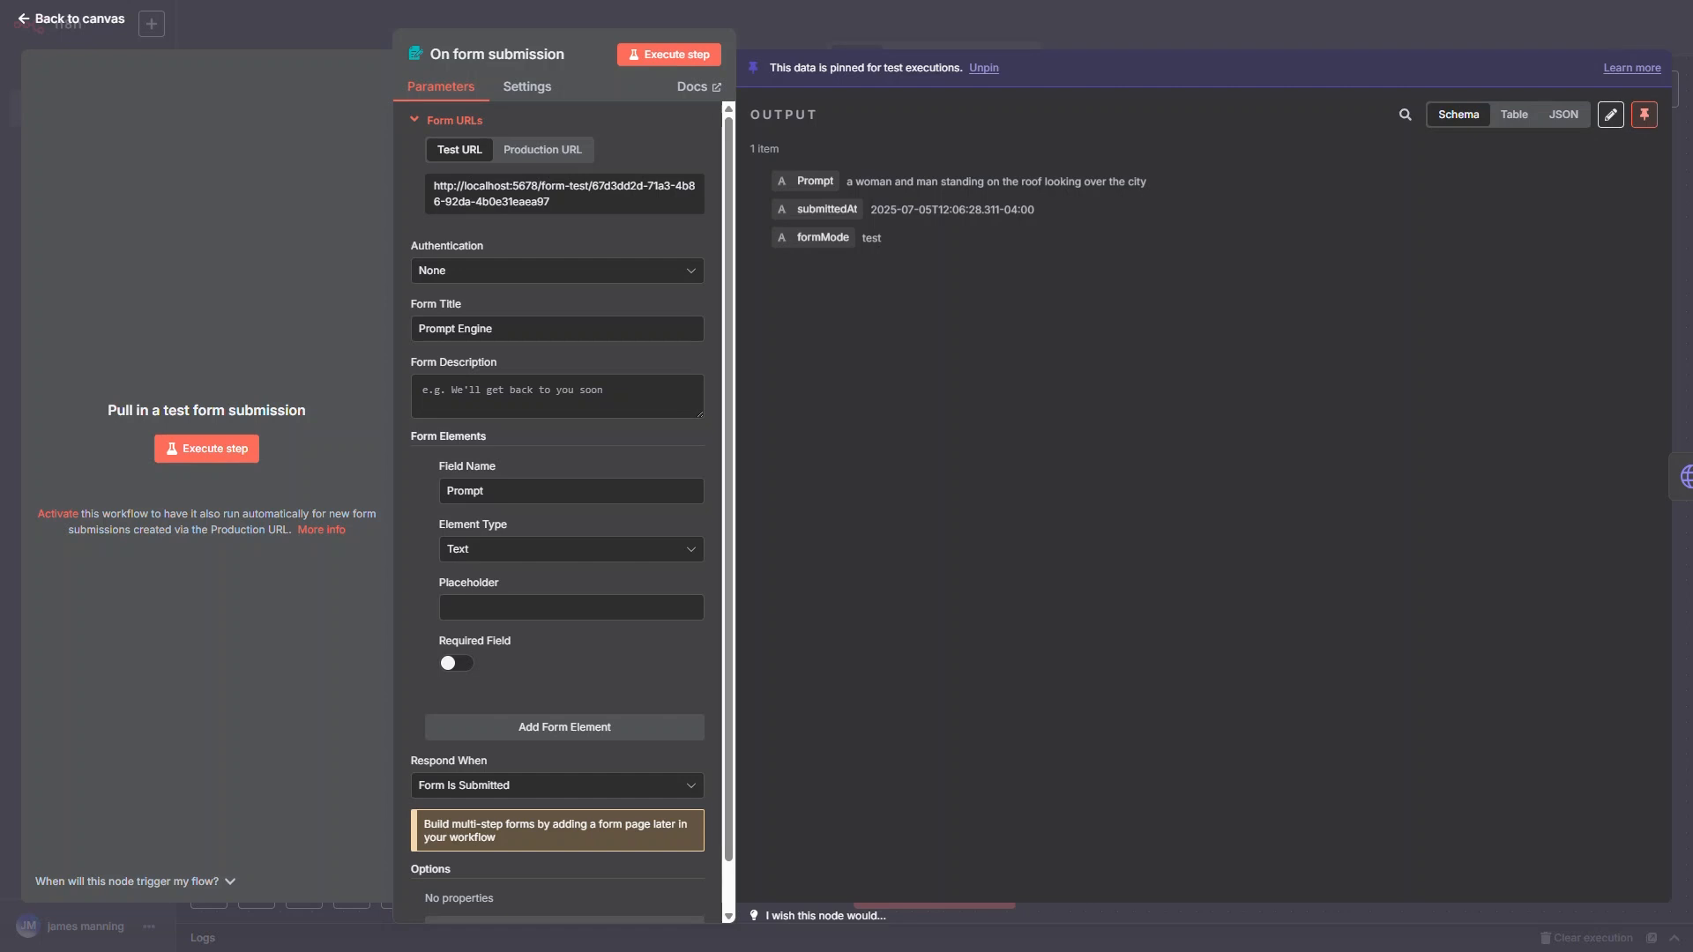
pyautogui.press('Escape')
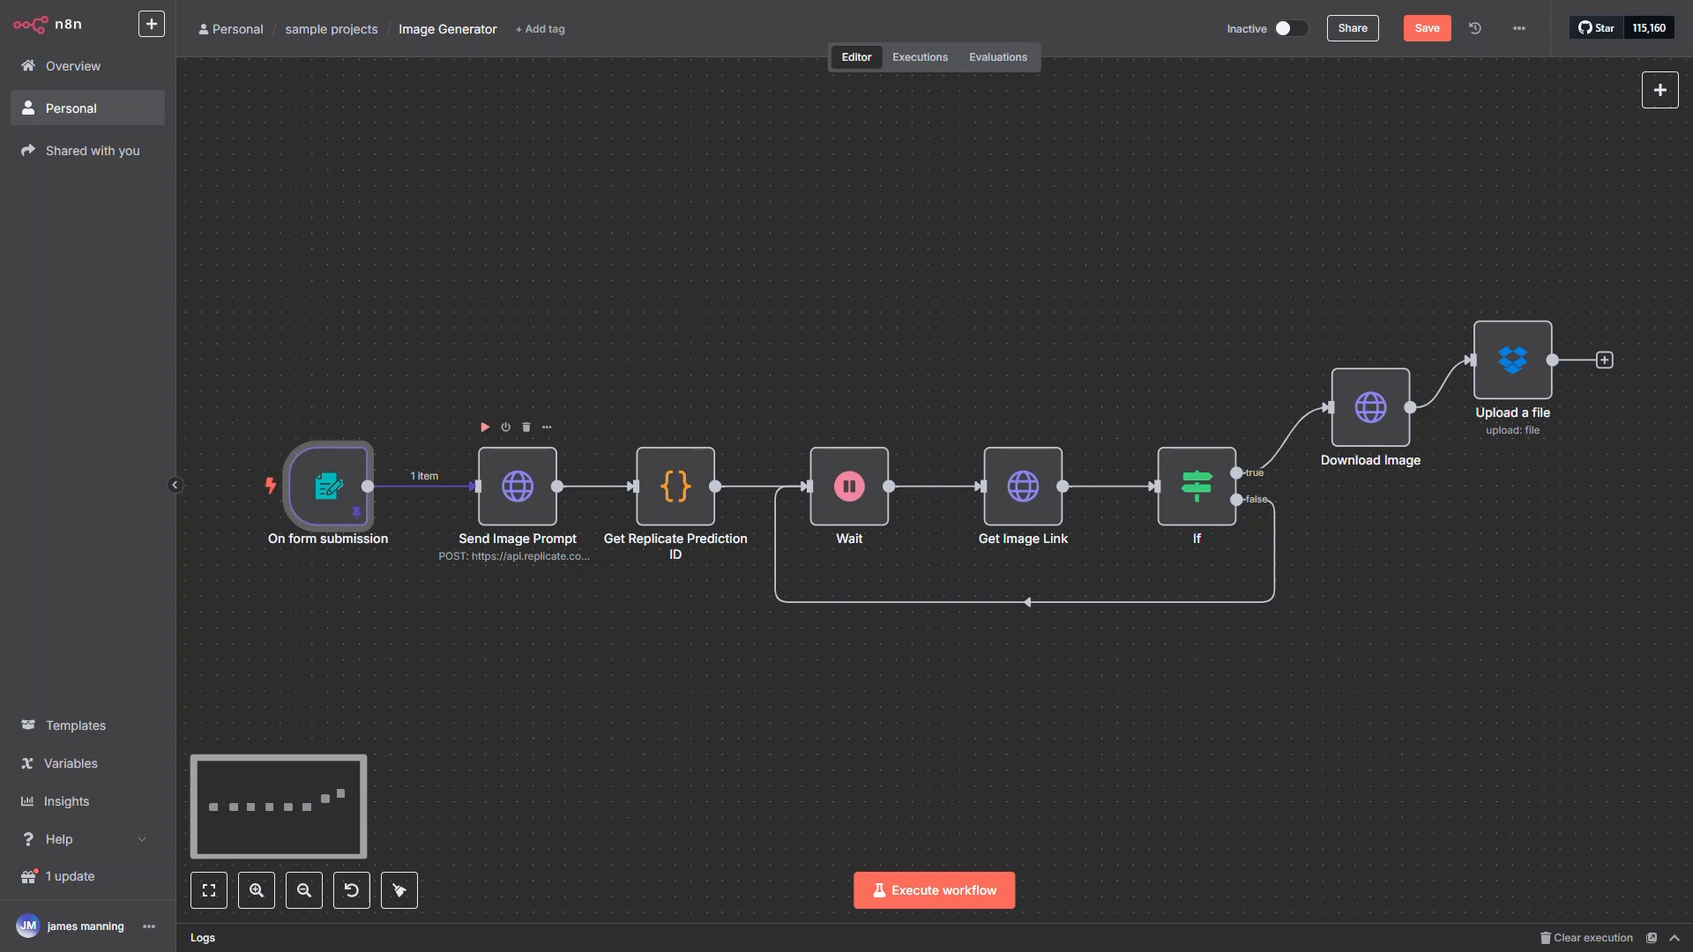
# Step: Execute the Send Image Prompt node and examine the combined prompt in its output
pyautogui.click(485, 428)
pyautogui.doubleClick(518, 487)
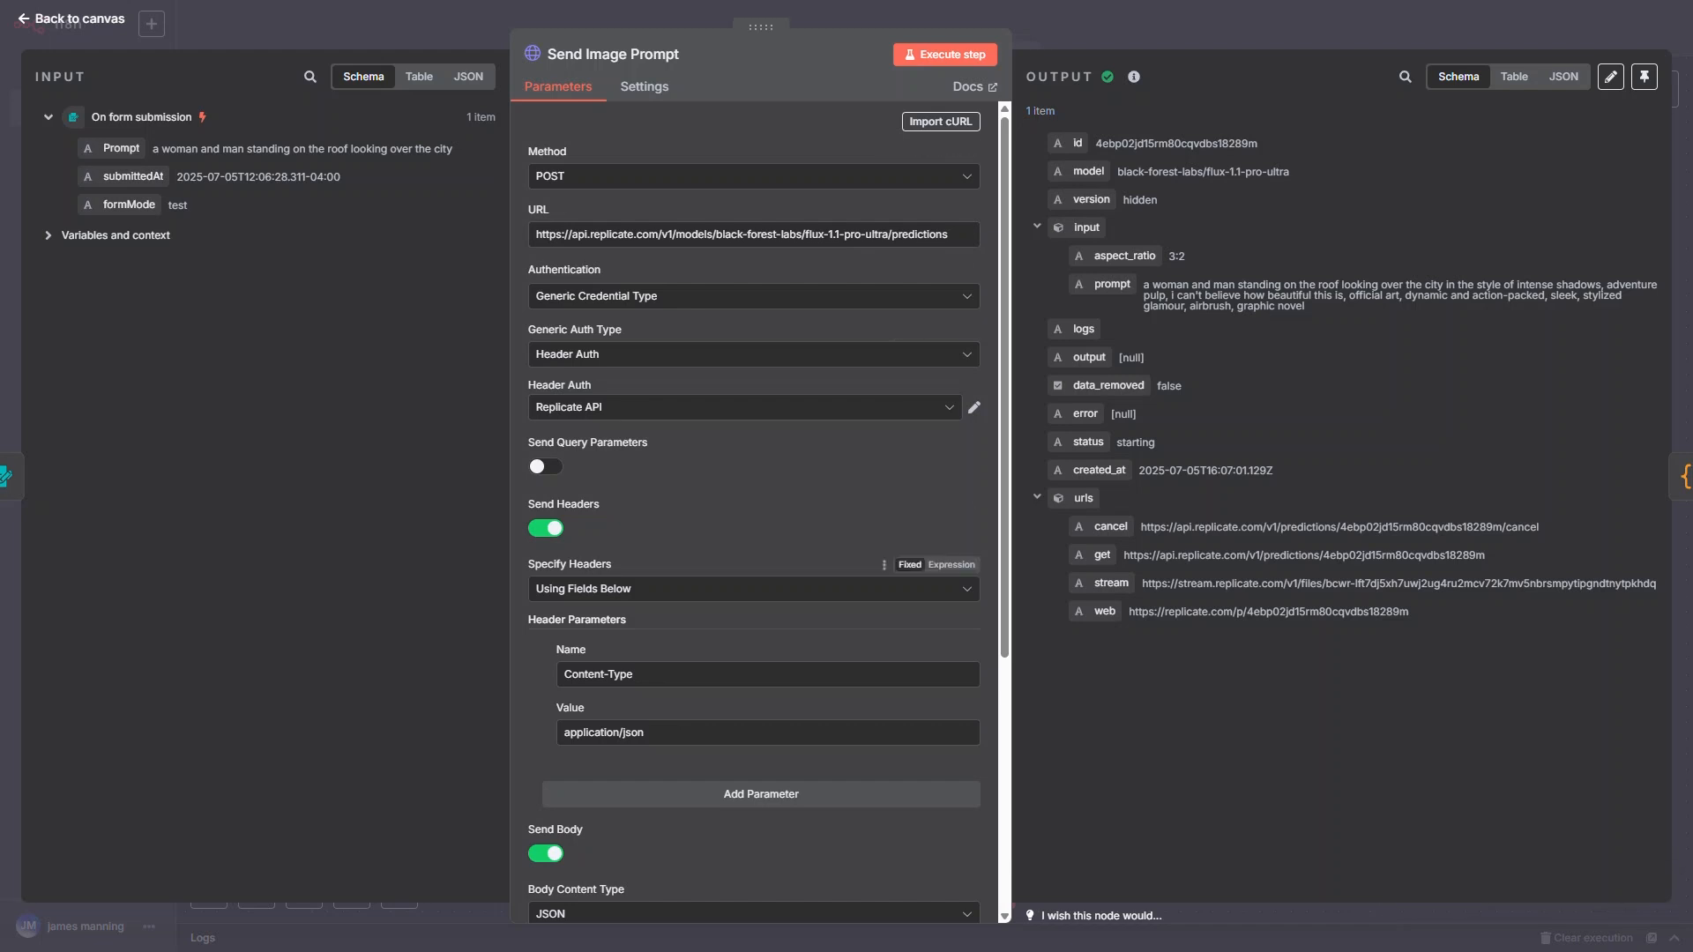
pyautogui.scroll(-5, 754, 512)
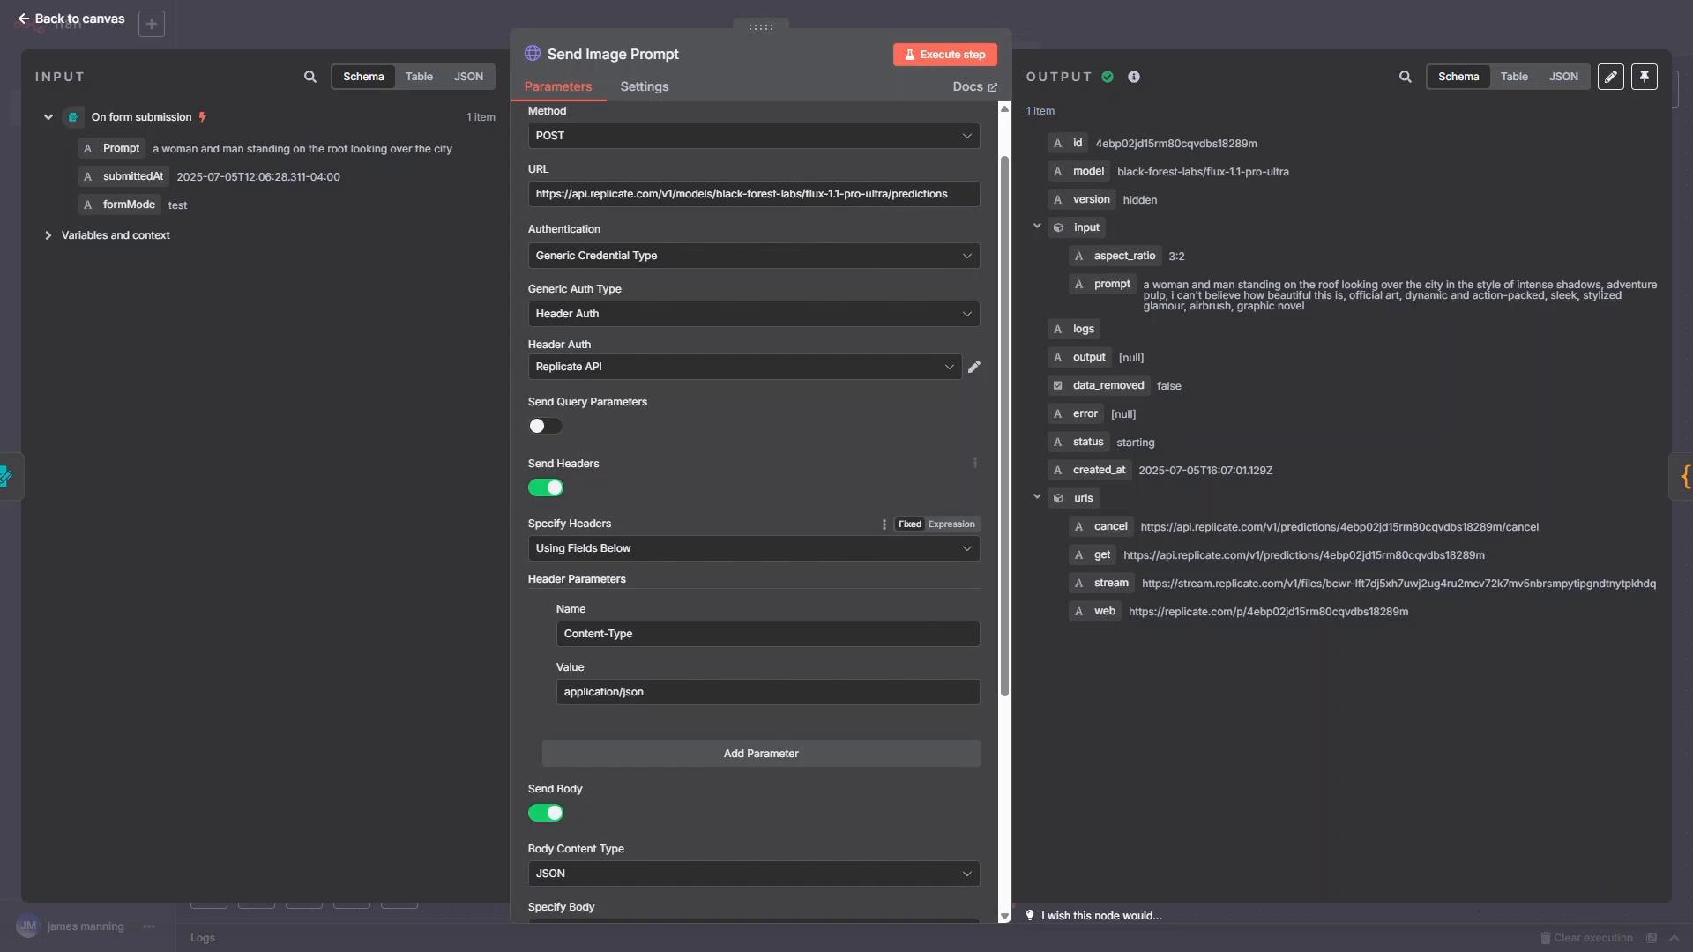
pyautogui.scroll(5, 754, 512)
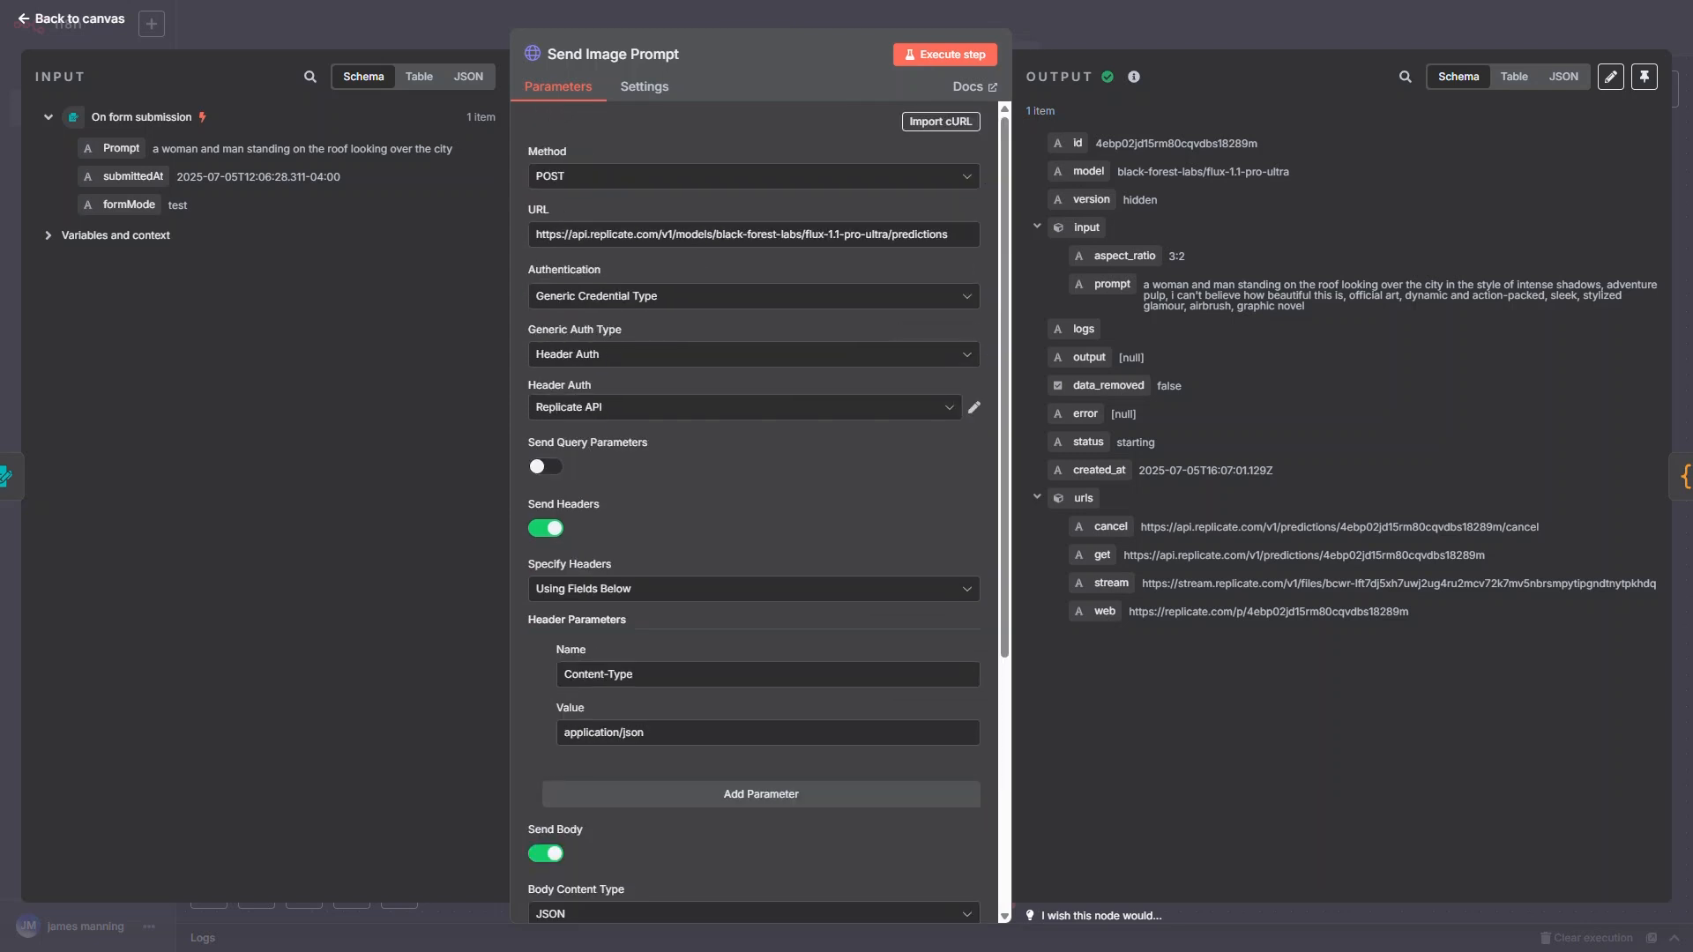
pyautogui.moveTo(1144, 284); pyautogui.dragTo(1317, 323)
pyautogui.click(1319, 328)
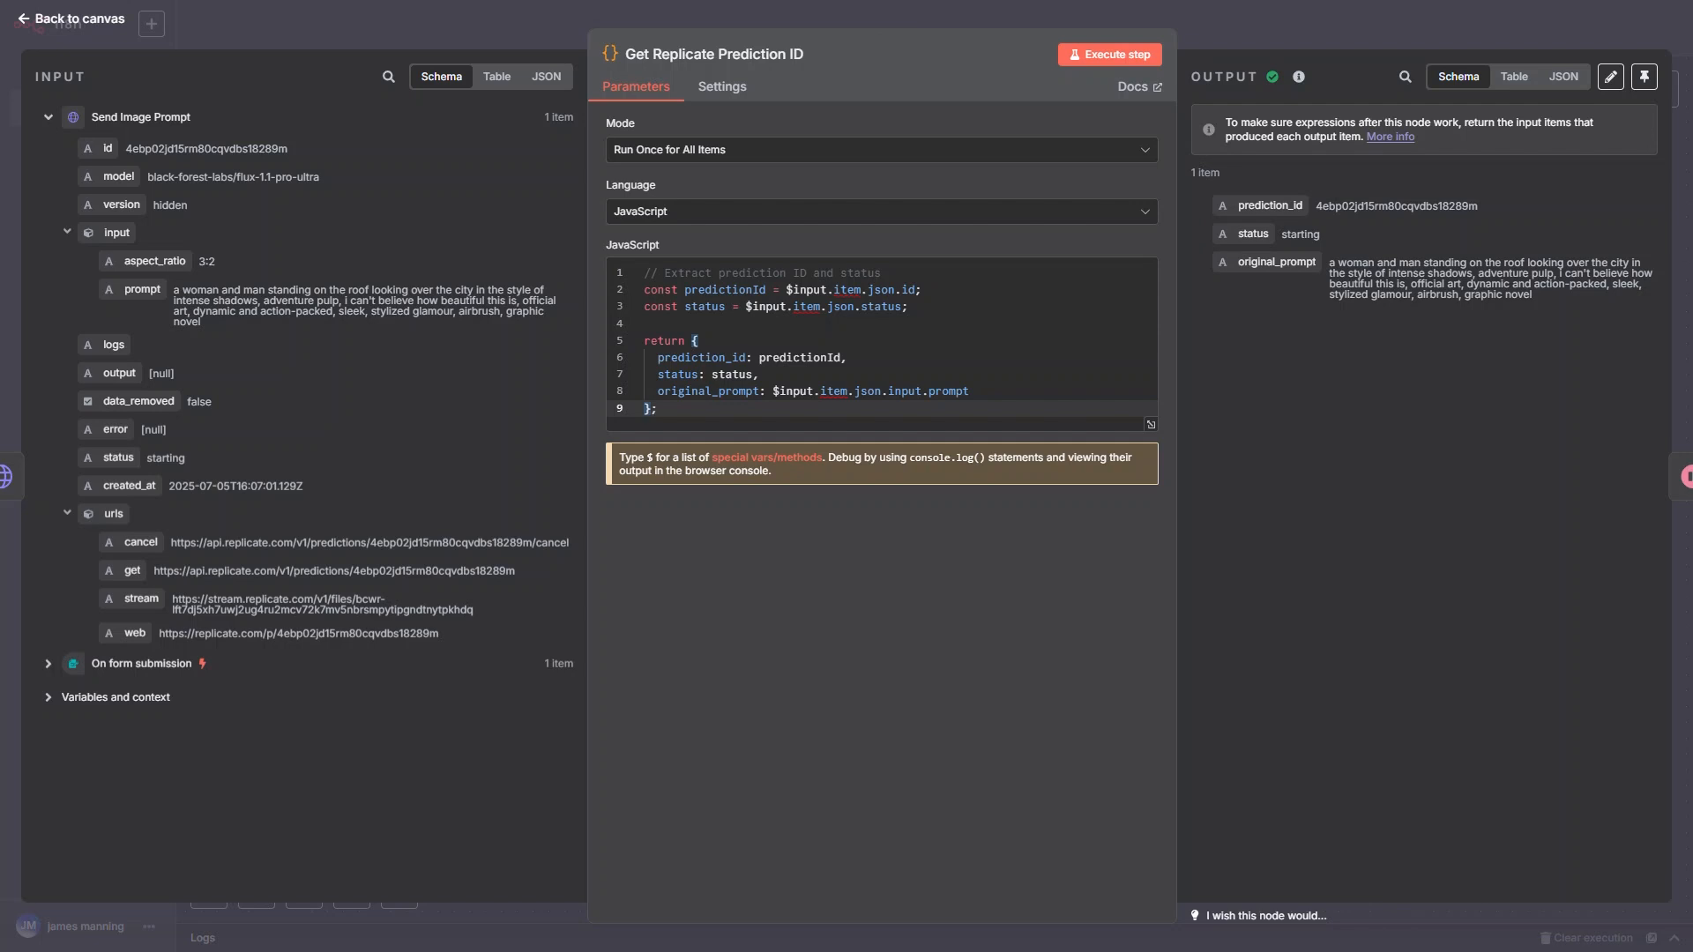
# Step: Check the prediction_id in the Get Replicate Prediction ID node's output and execute the Wait node
pyautogui.moveTo(1478, 206); pyautogui.dragTo(1322, 206)
pyautogui.press('Escape')
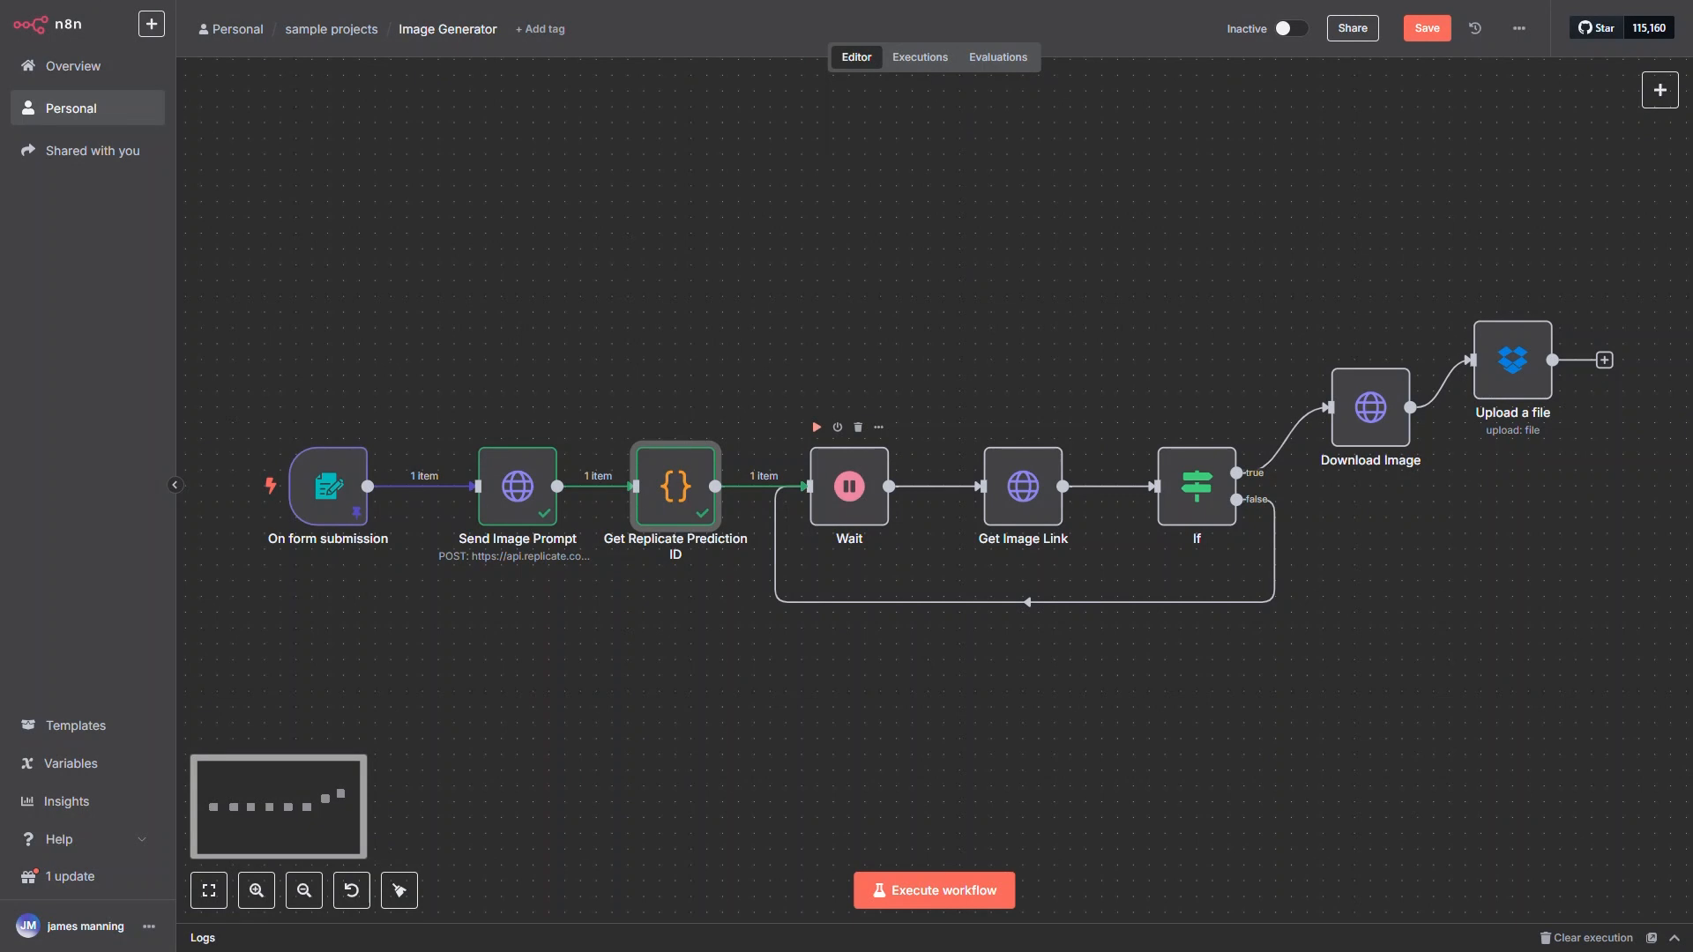
pyautogui.click(816, 428)
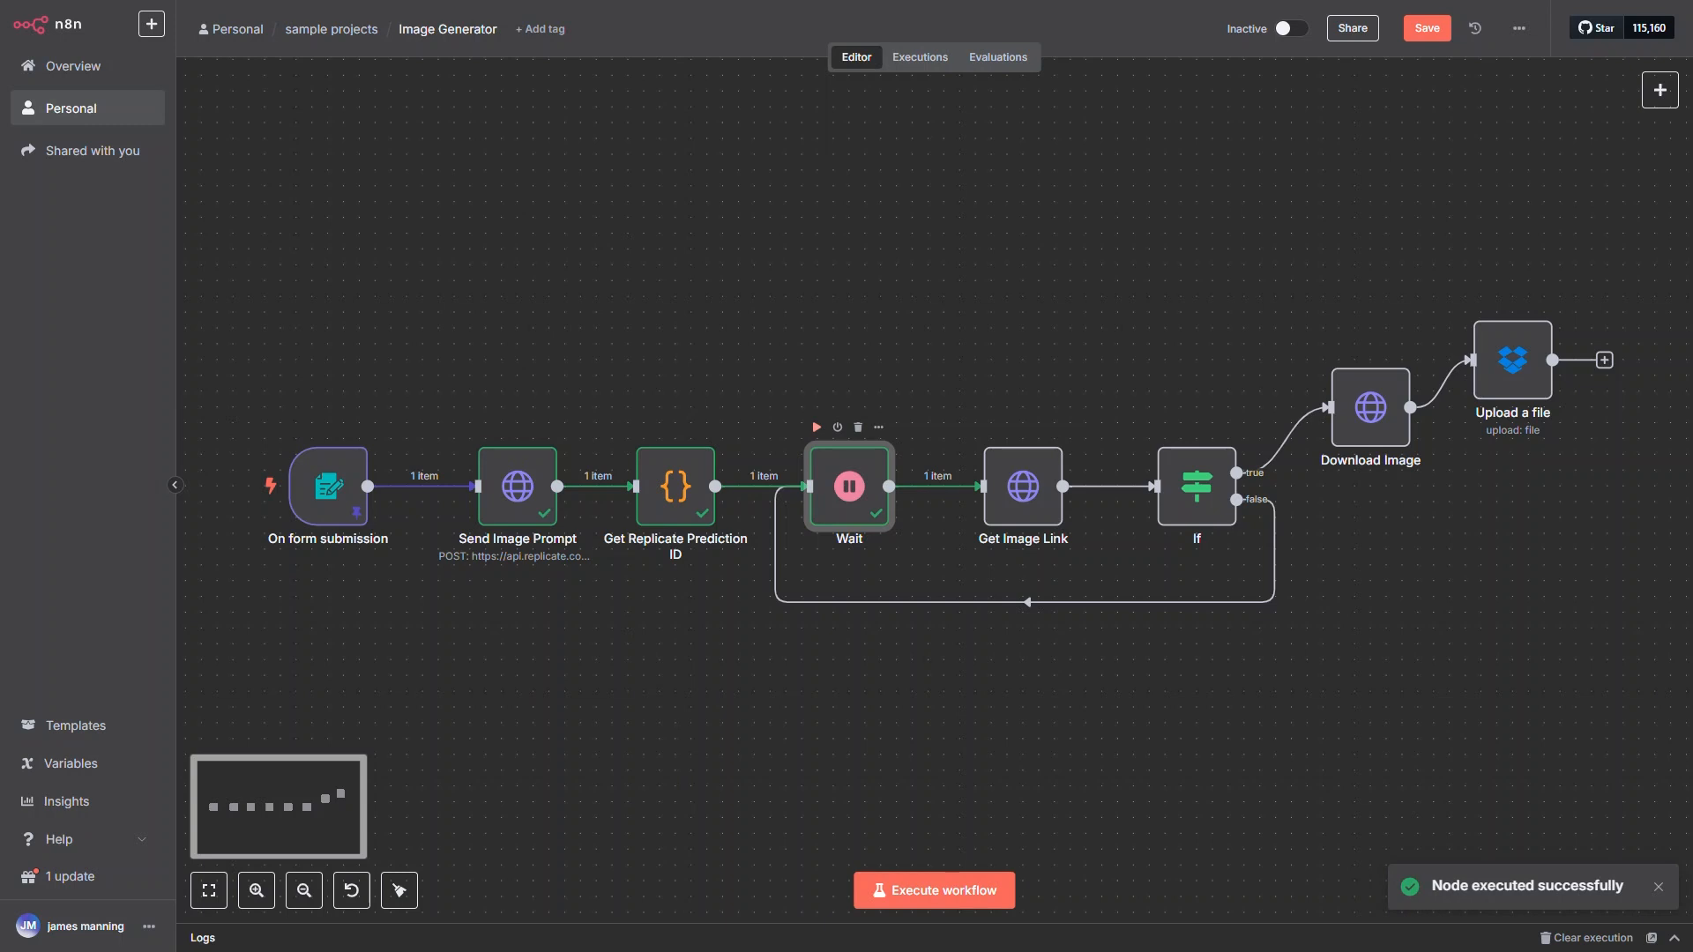
# Step: Check the Wait node's time interval, and execute the Get Image Link node to examine the image URL in its output
pyautogui.doubleClick(849, 486)
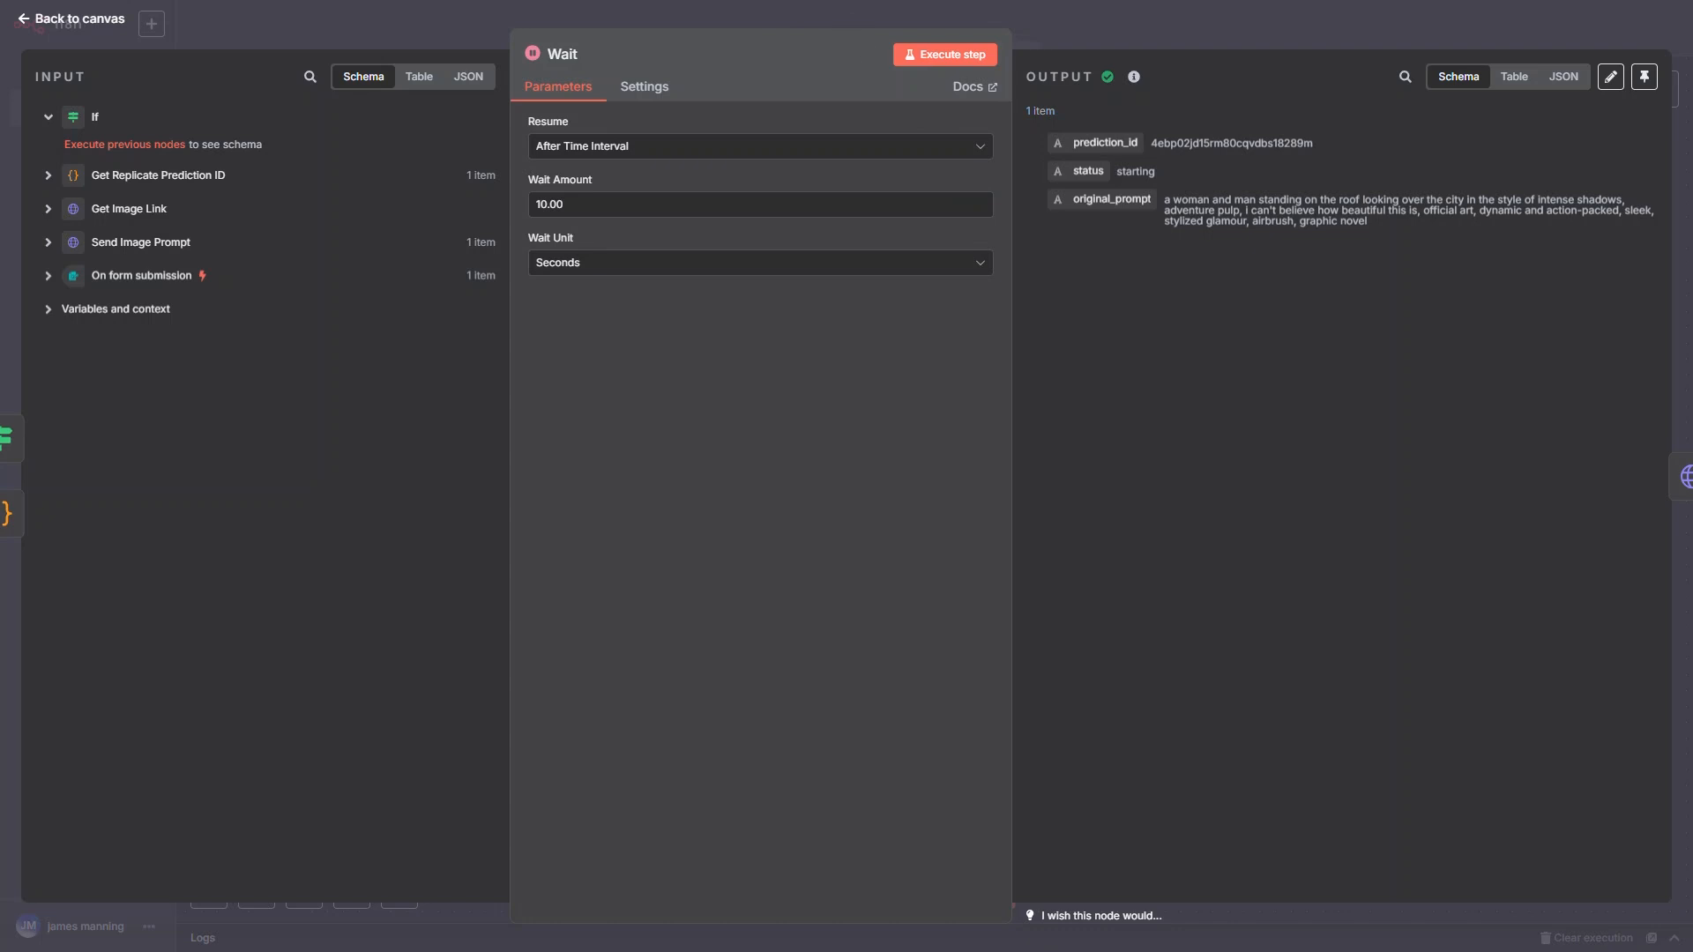
pyautogui.press('Escape')
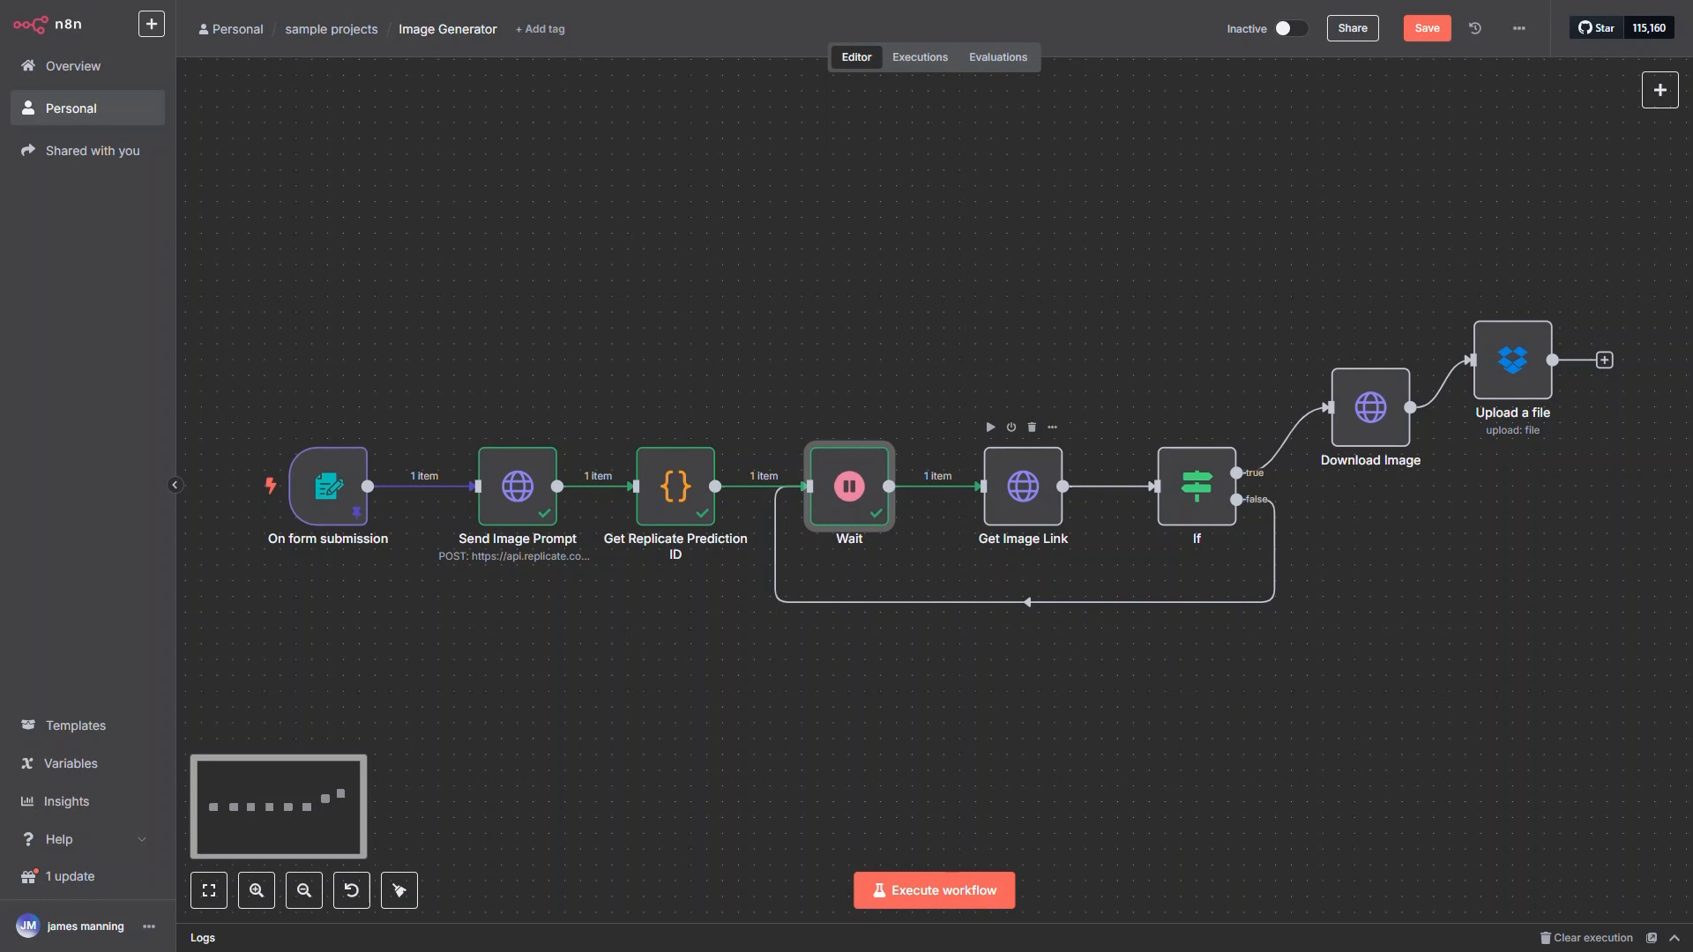
pyautogui.doubleClick(1023, 486)
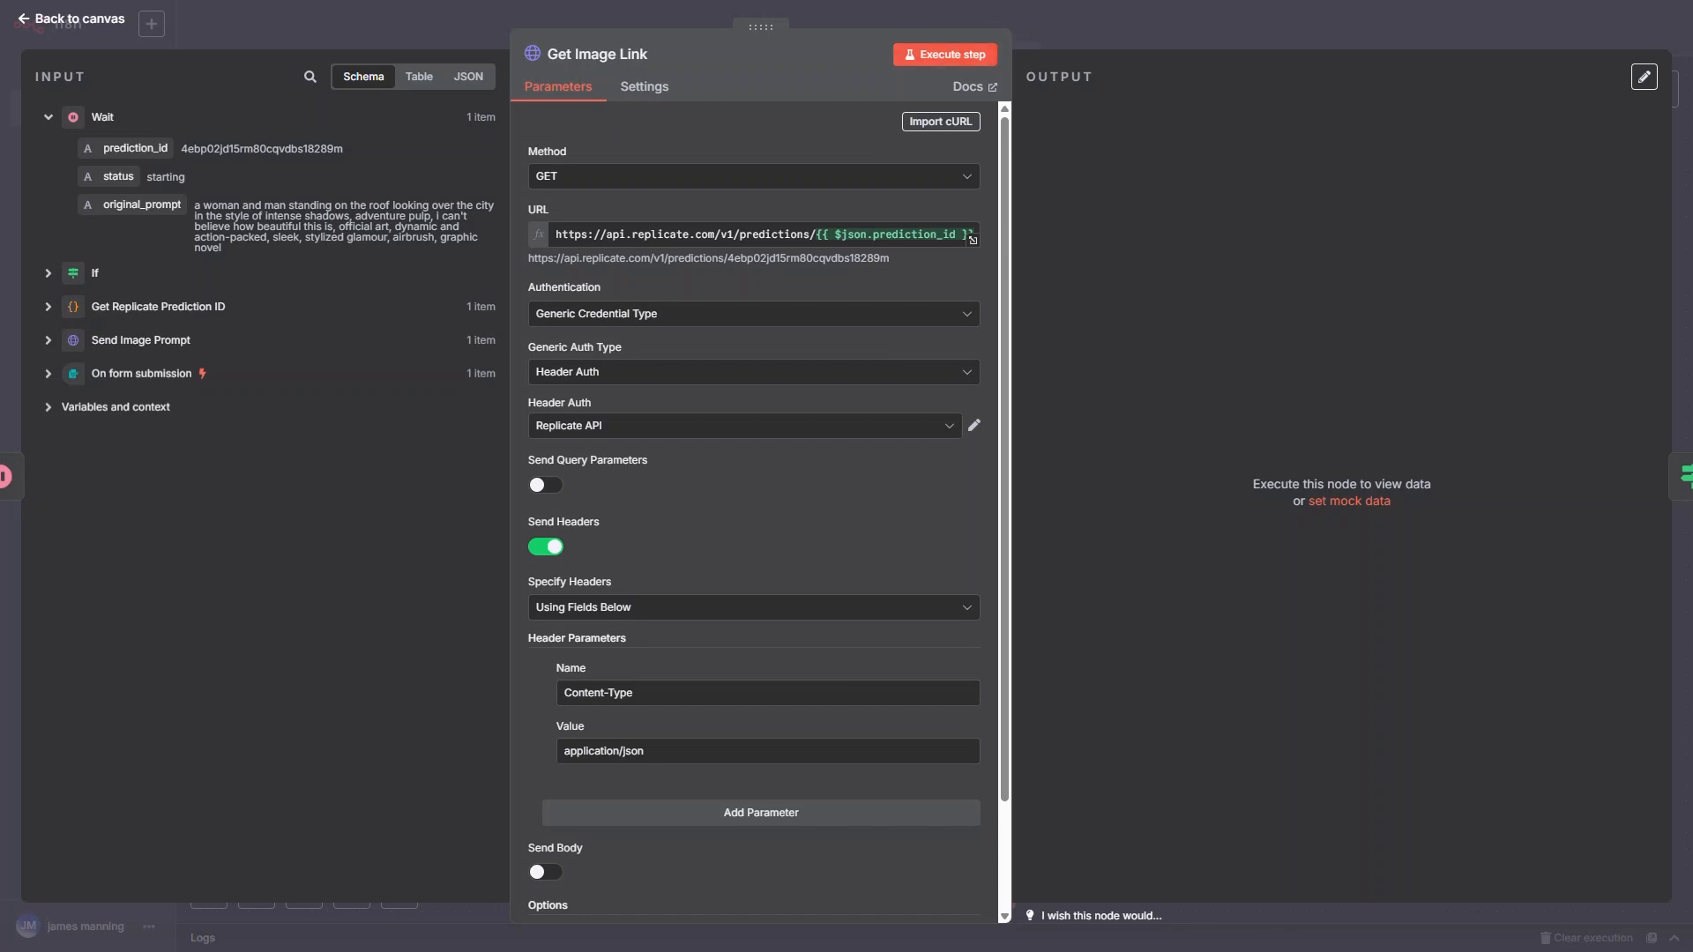
pyautogui.click(944, 54)
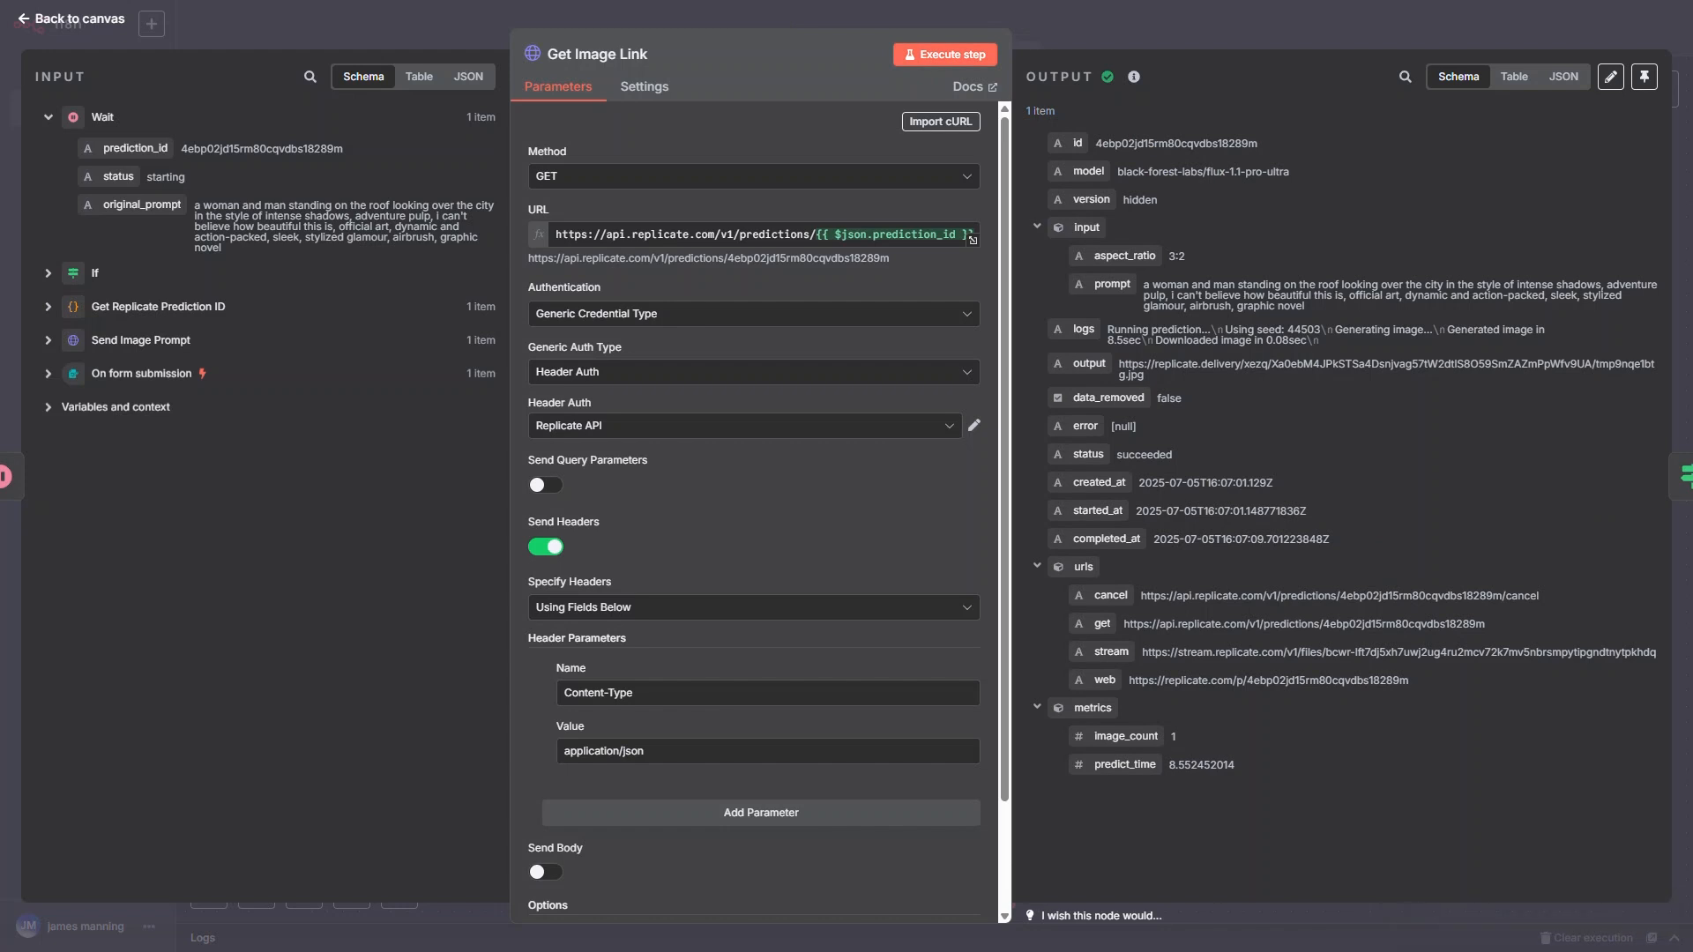
pyautogui.moveTo(1145, 375); pyautogui.dragTo(1125, 364)
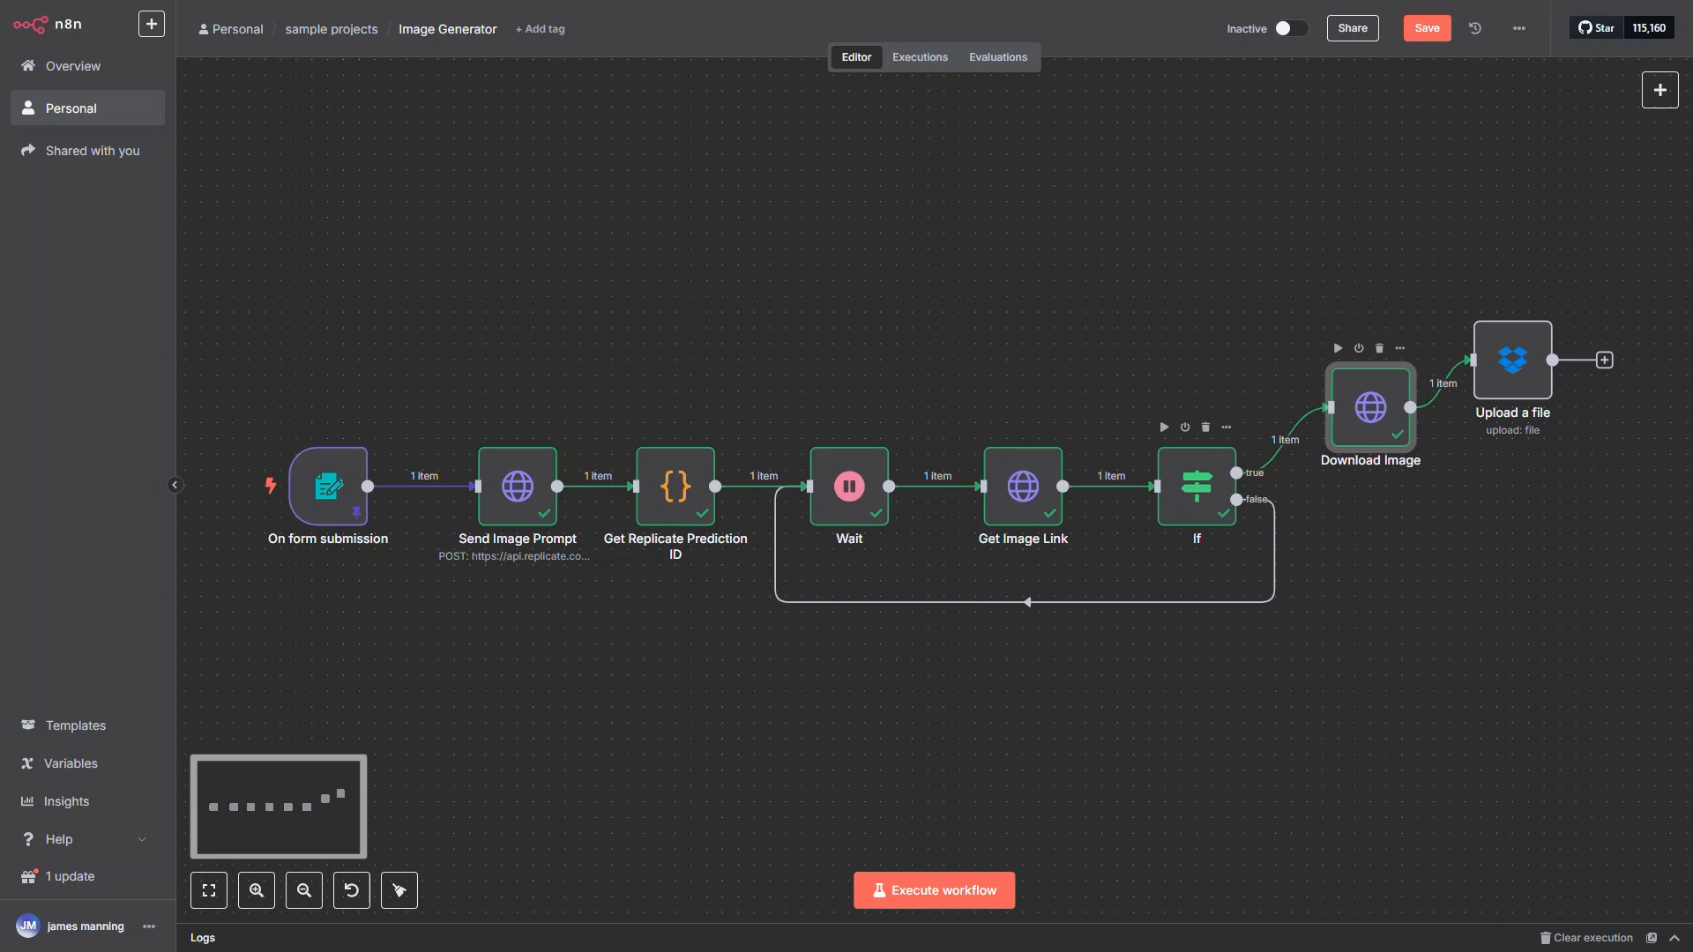
# Step: Review the If node's status condition and view the generated image in the Download Image node's output
pyautogui.doubleClick(1197, 486)
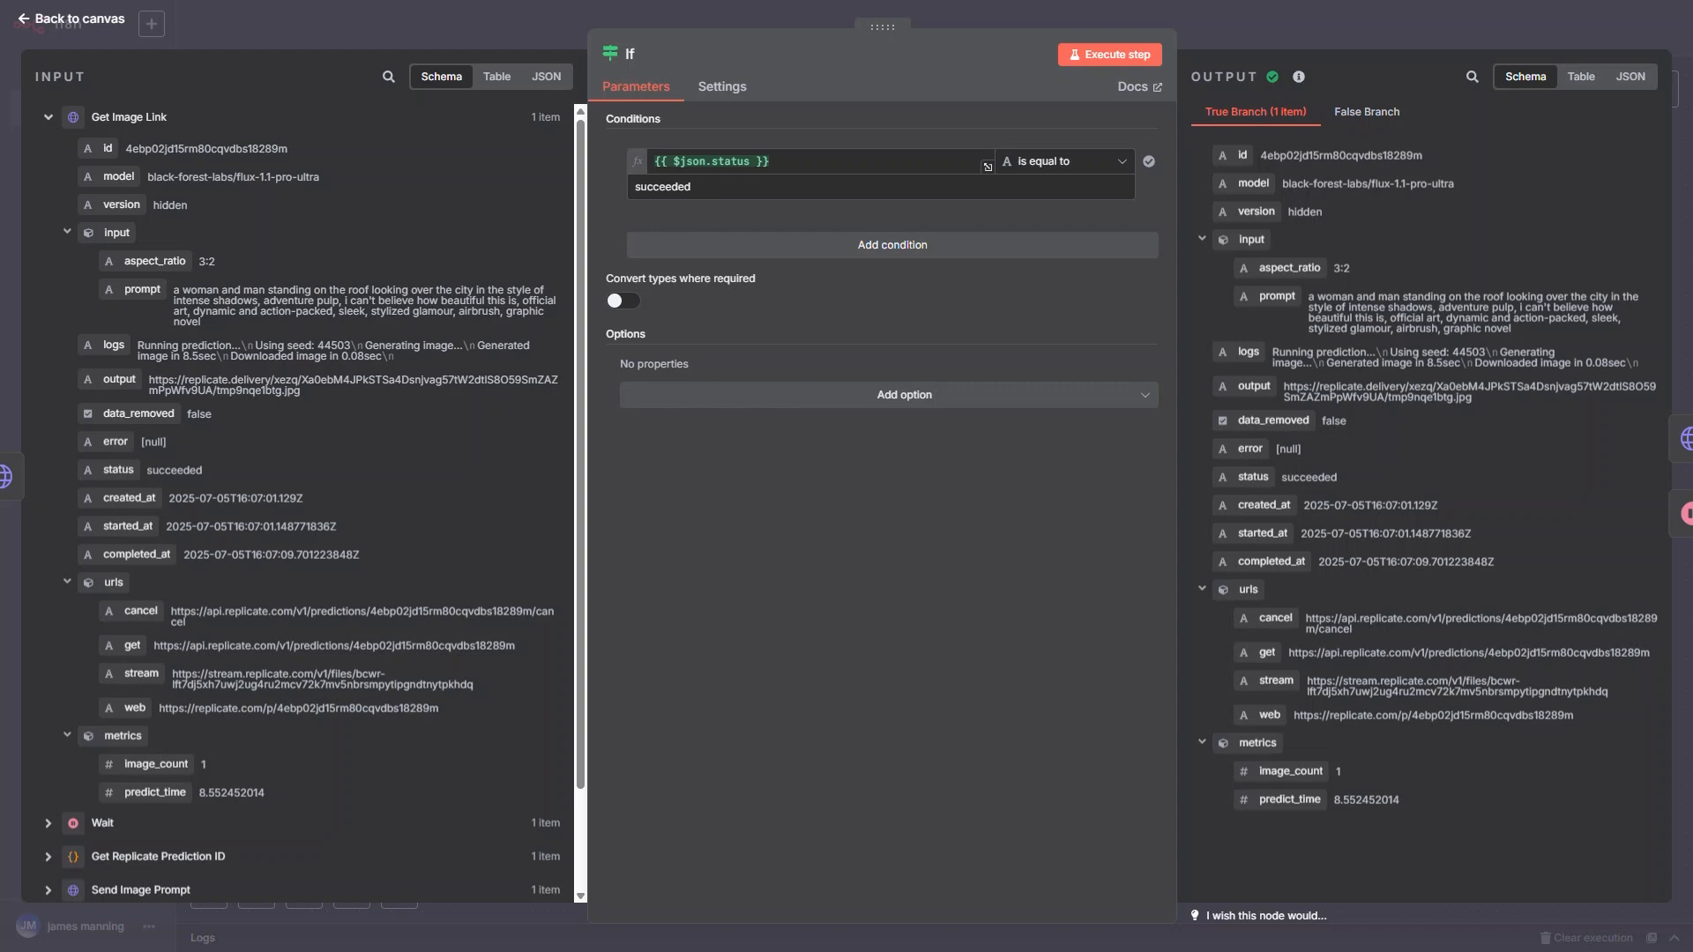
pyautogui.press('Escape')
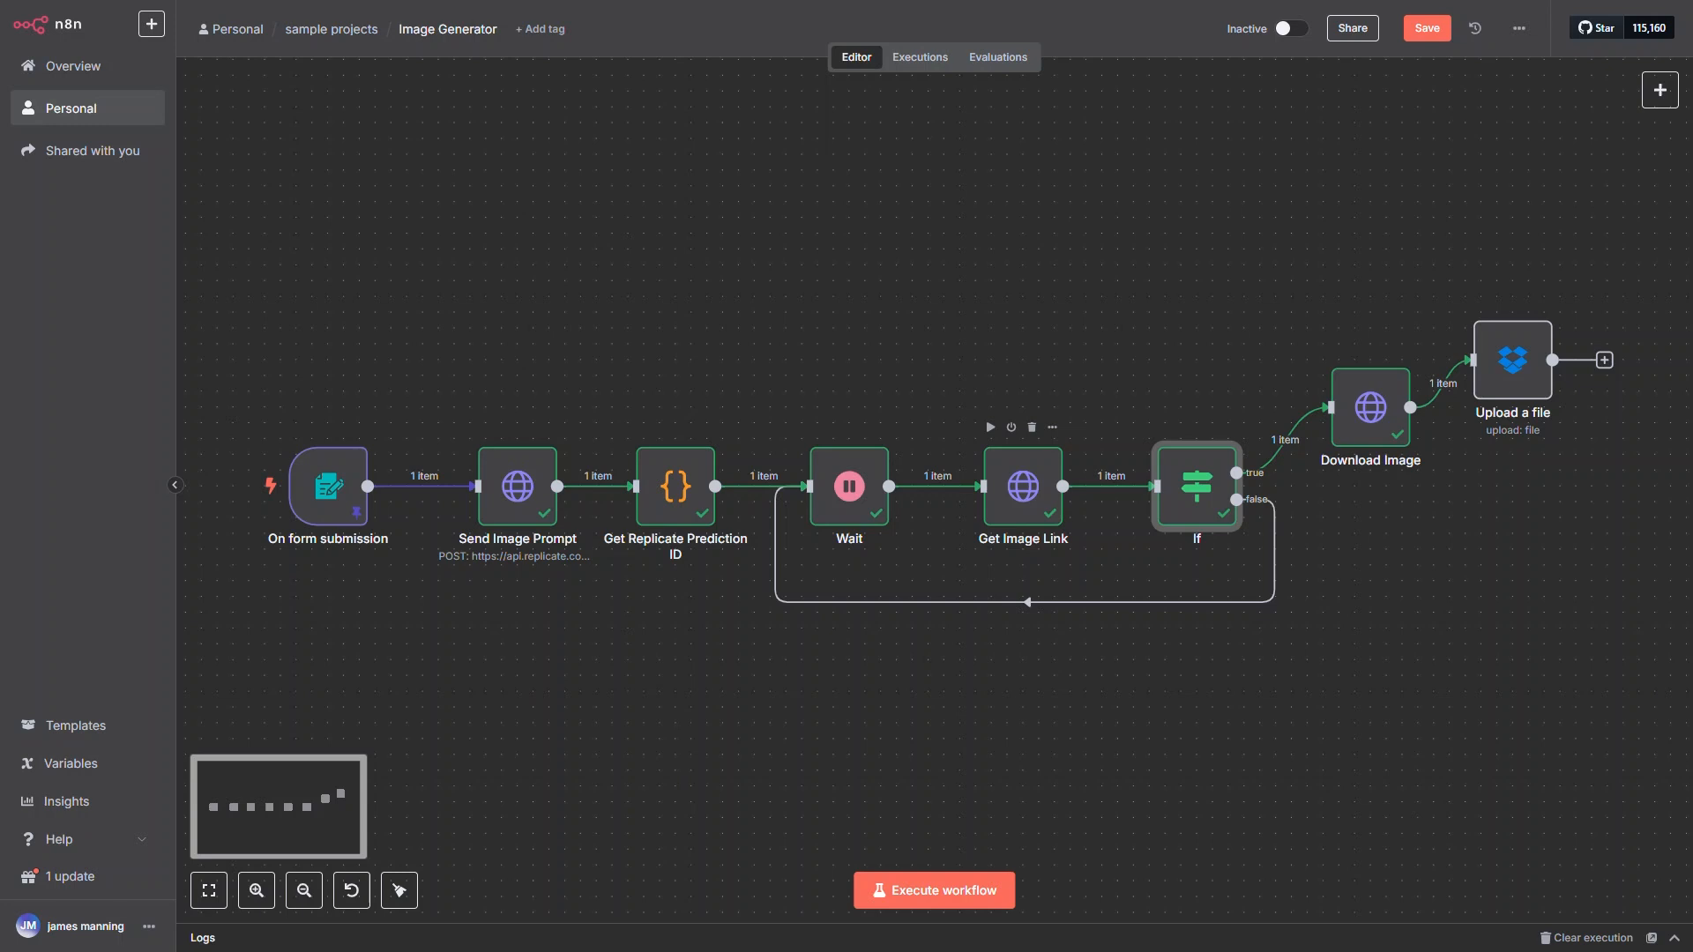
pyautogui.doubleClick(1371, 407)
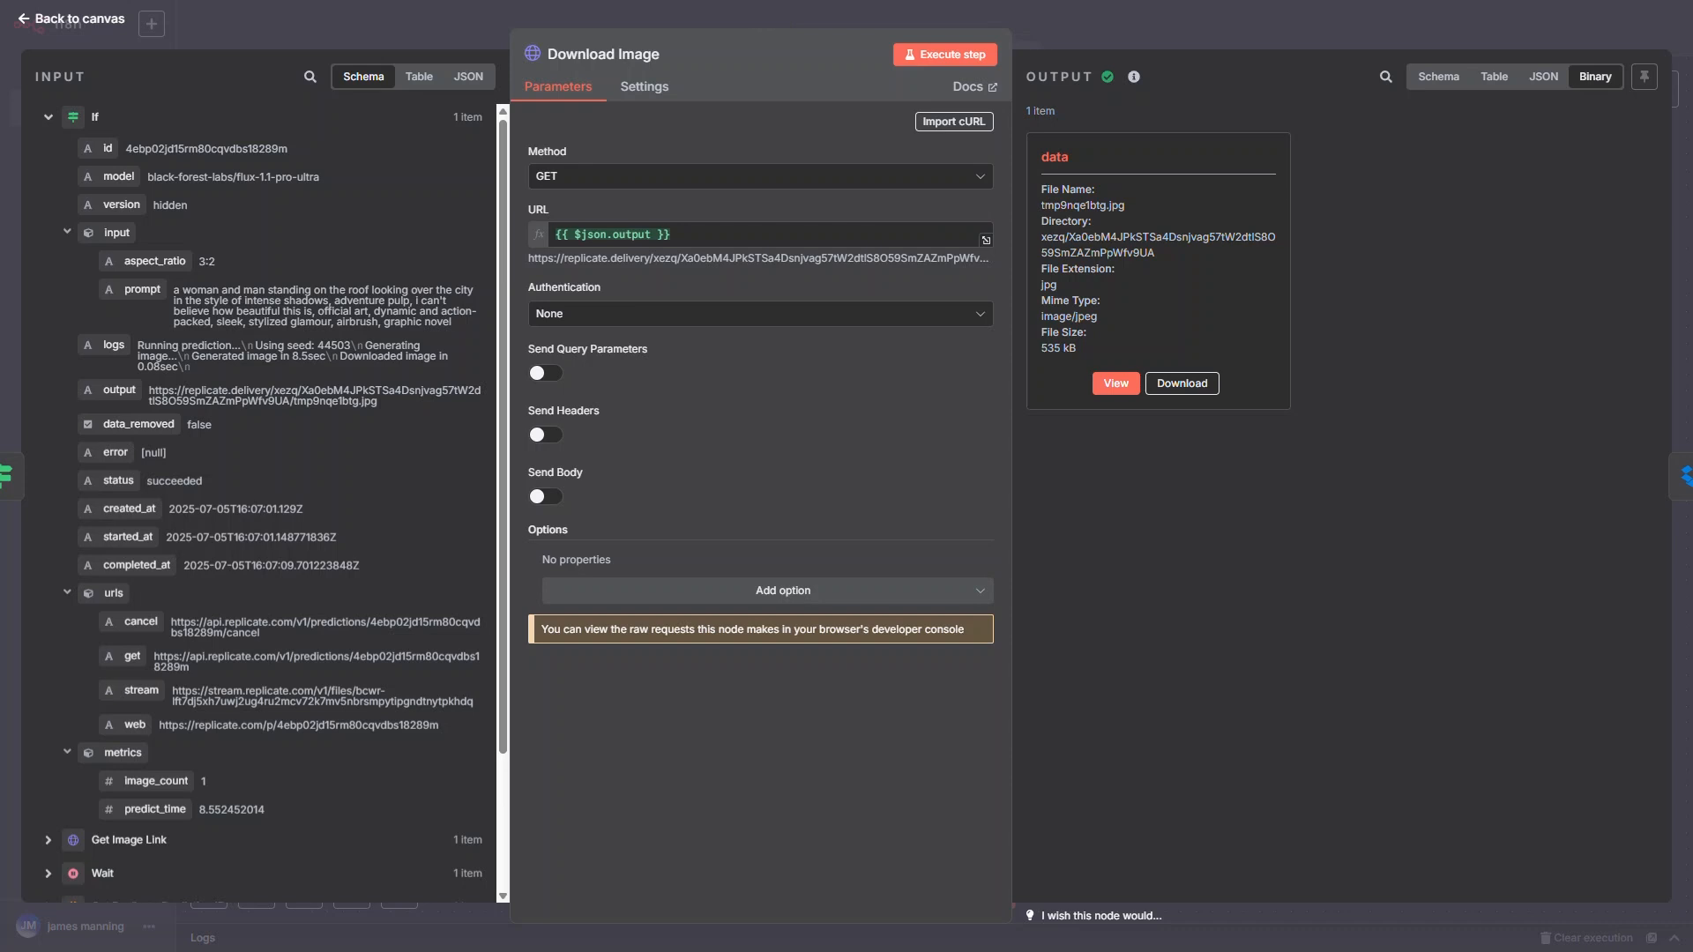
pyautogui.click(1116, 383)
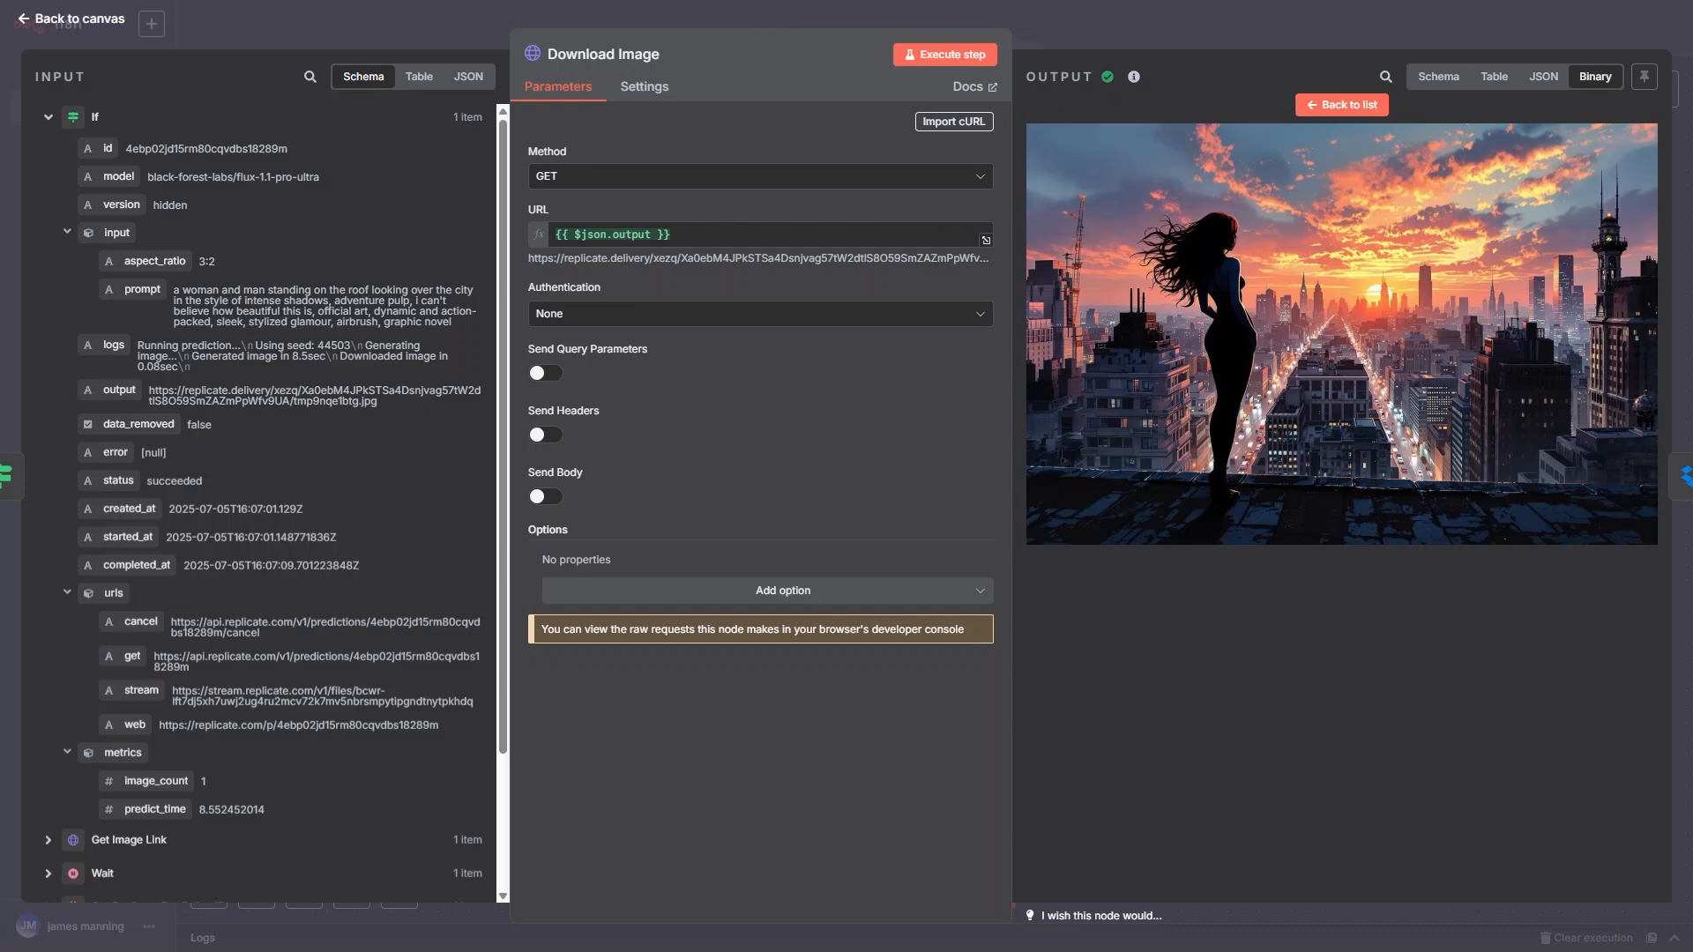
pyautogui.press('Escape')
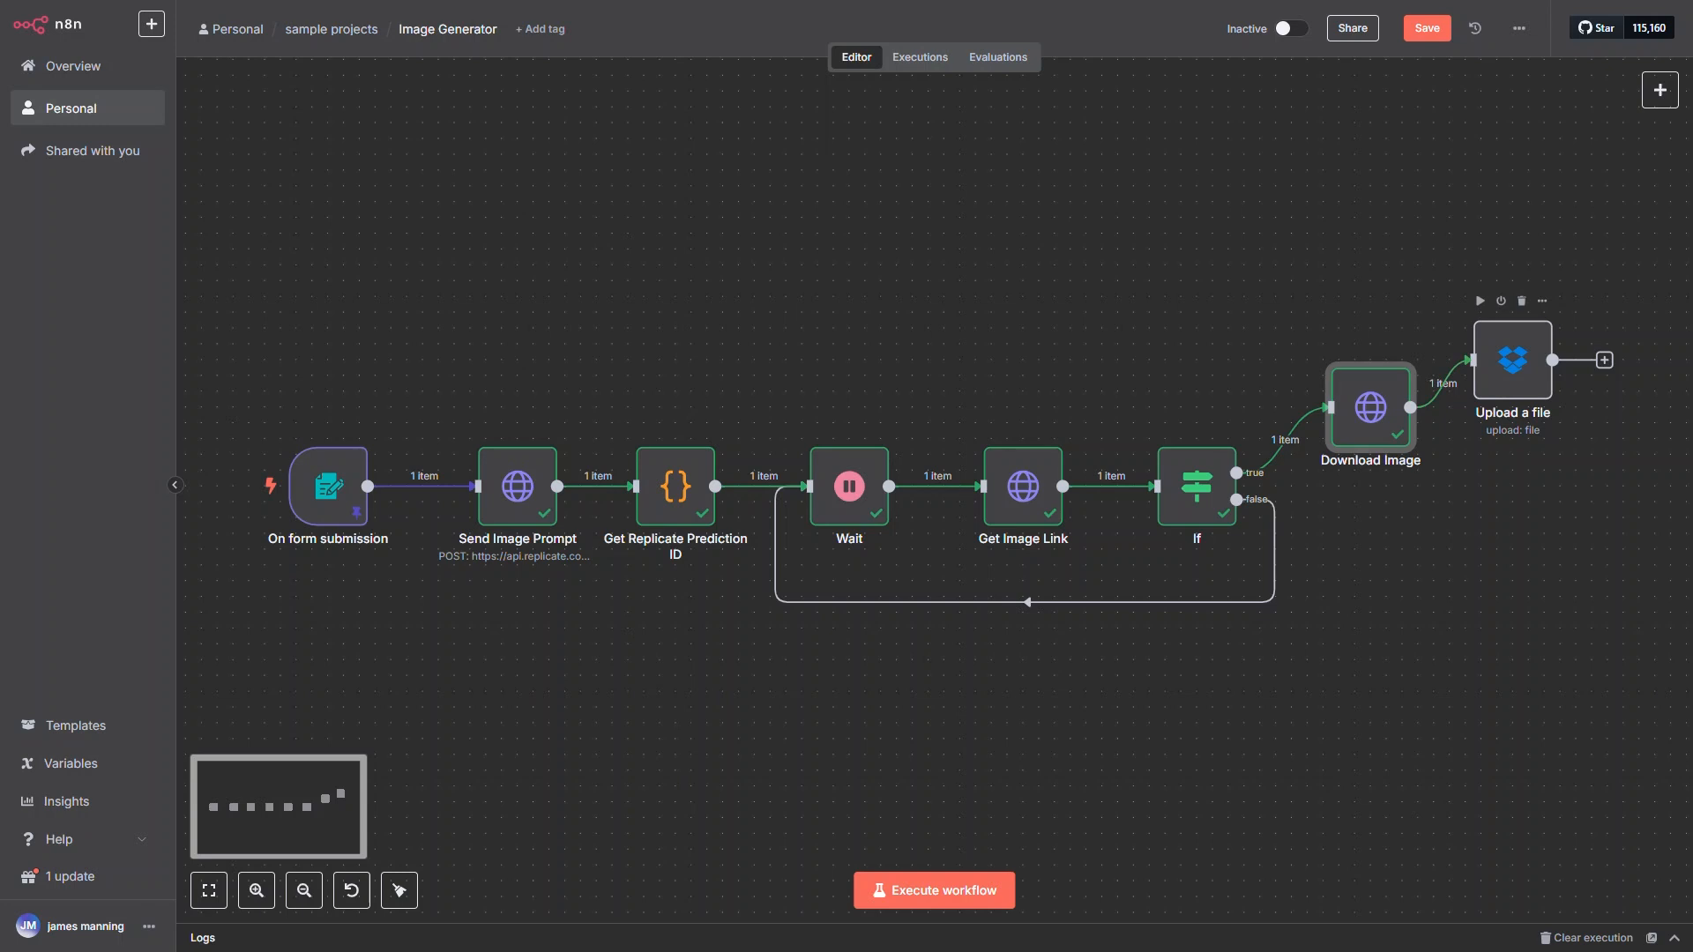
# Step: Preview the input image in the Upload a file node and execute the node to upload it to Dropbox
pyautogui.doubleClick(1512, 360)
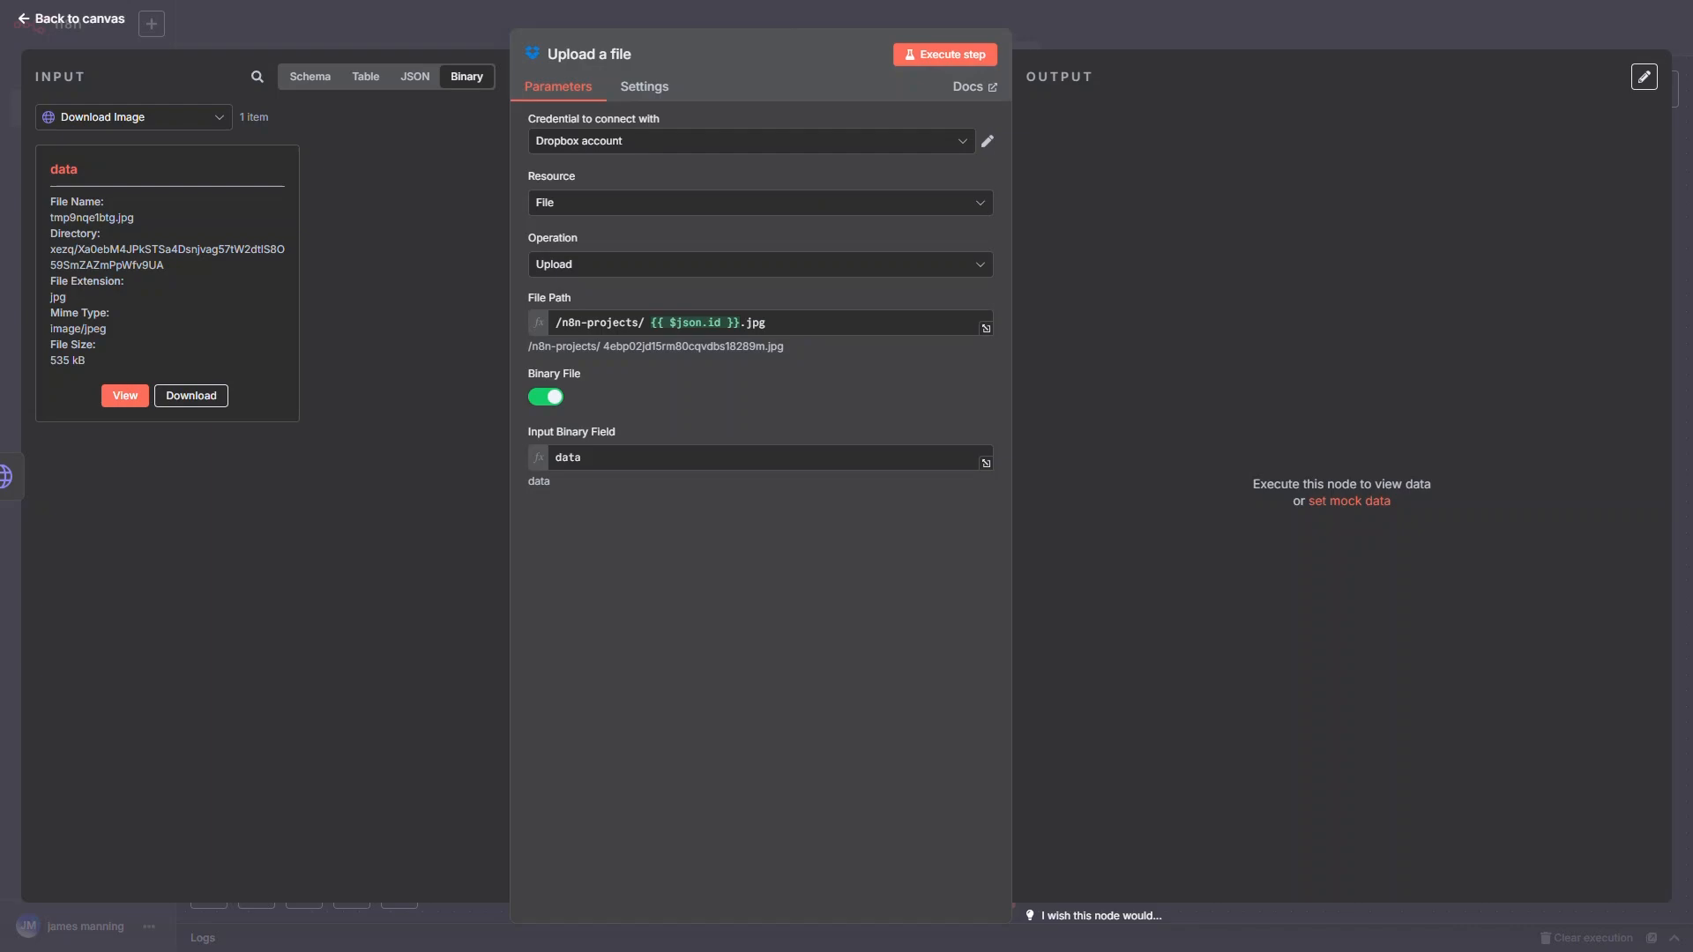
pyautogui.click(125, 396)
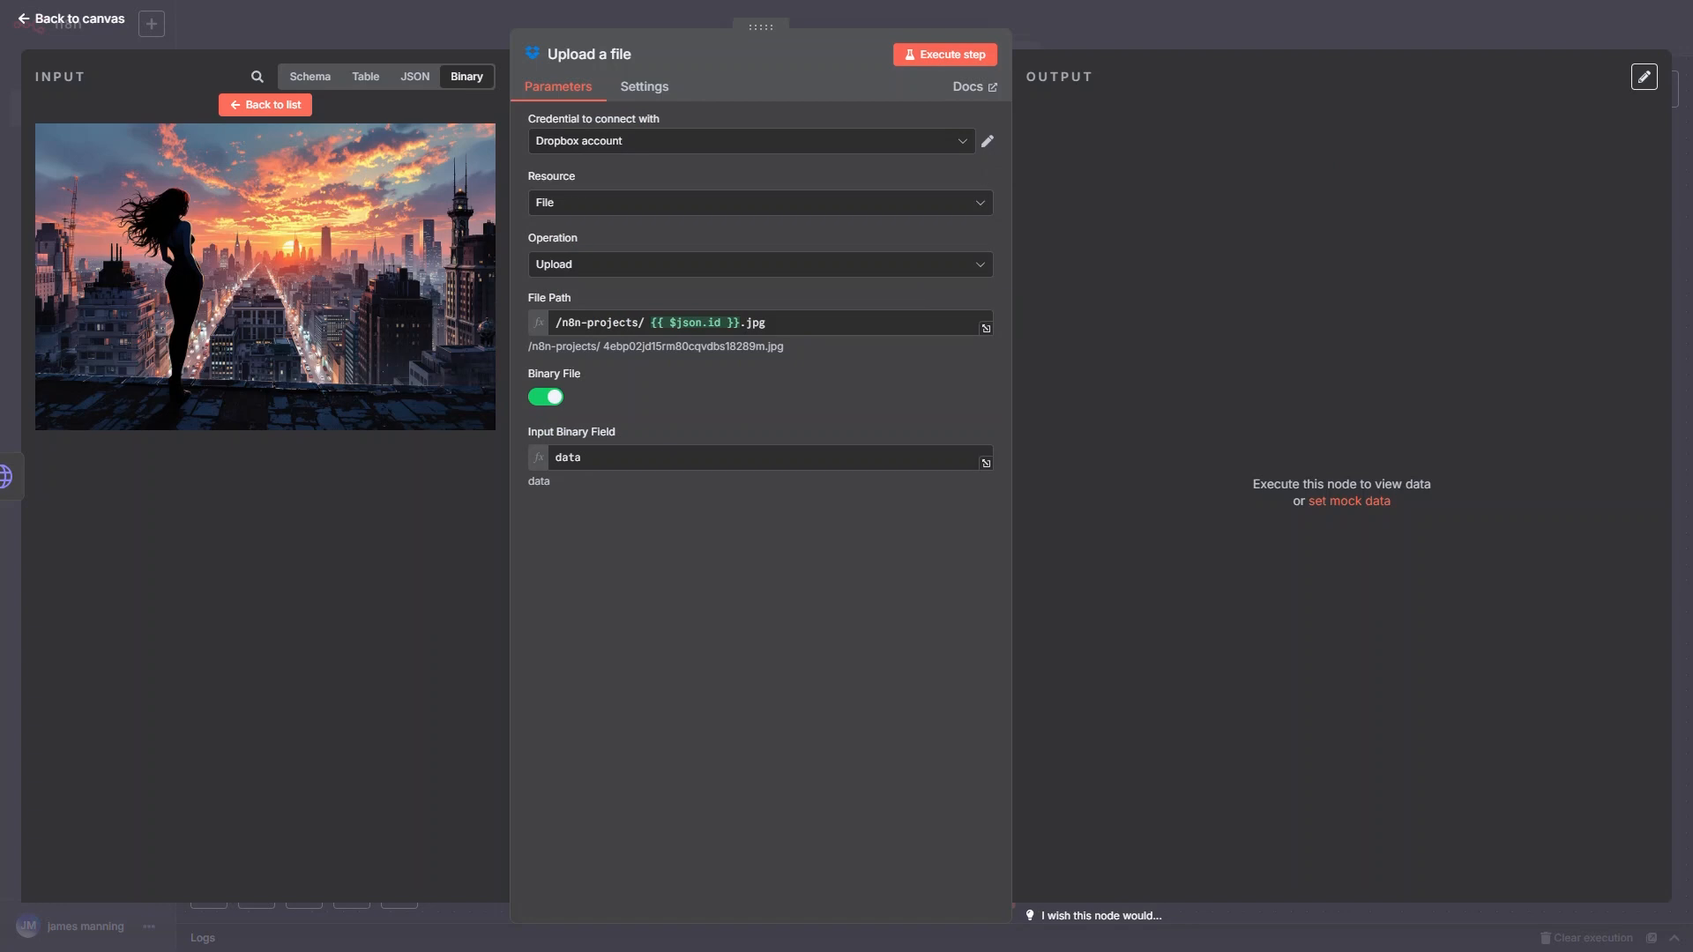
pyautogui.click(945, 55)
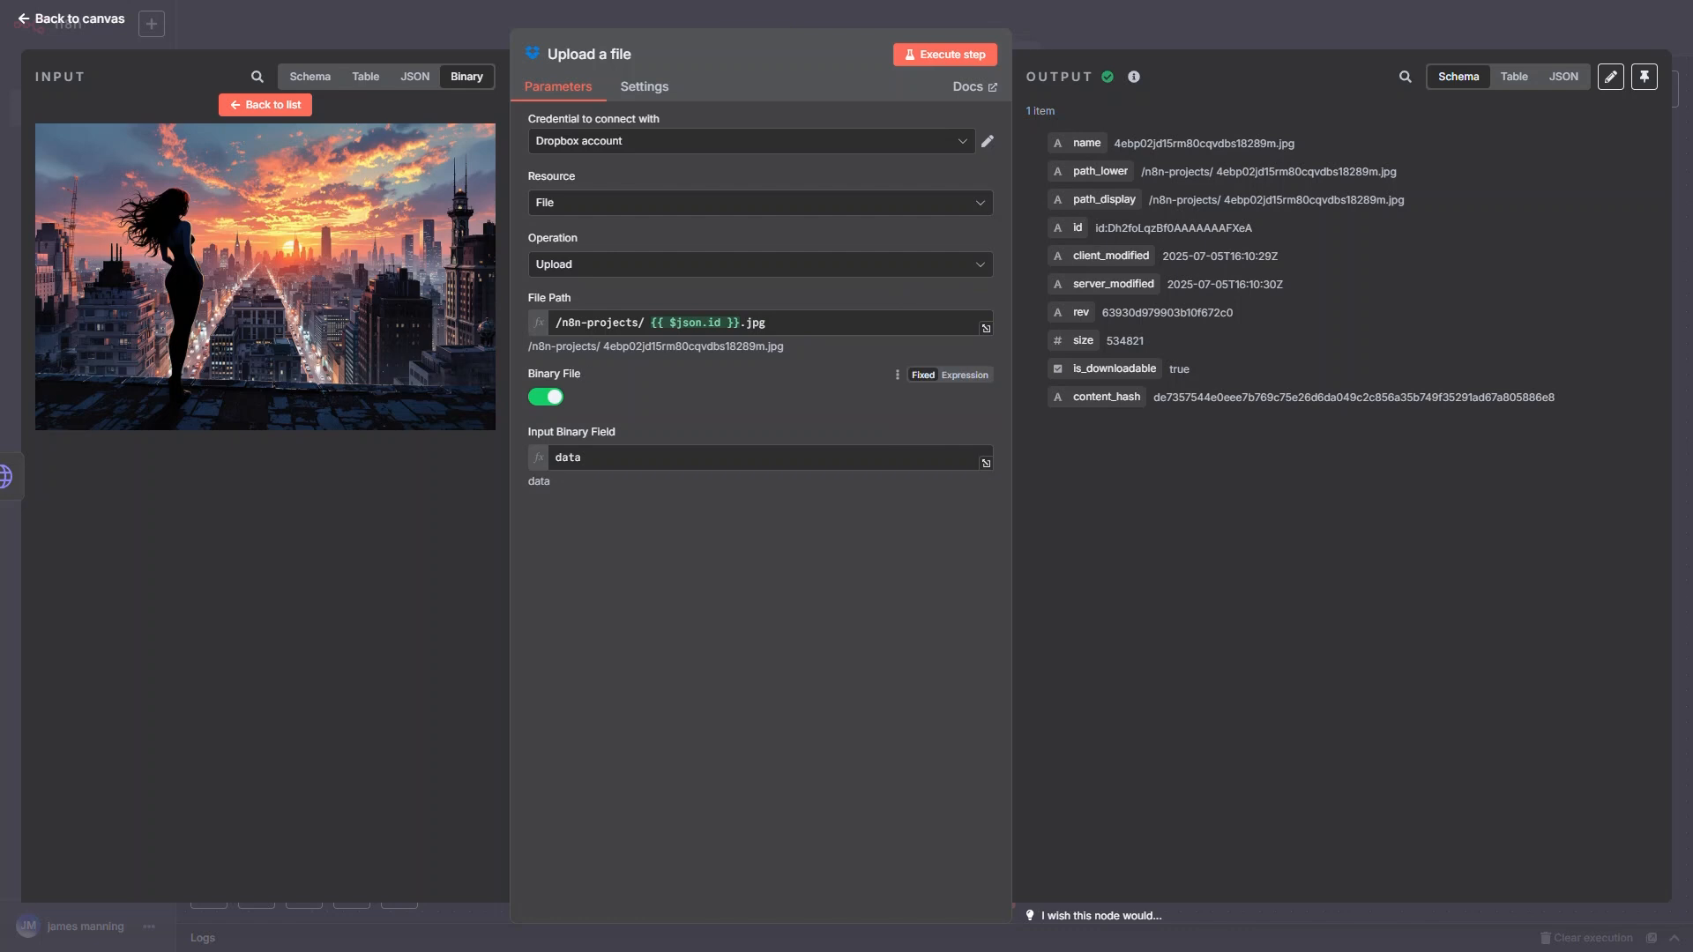
# Step: Compare the Upload a file node's Input Binary Field with the binary data in its input, and save the Image Generator workflow
pyautogui.click(266, 104)
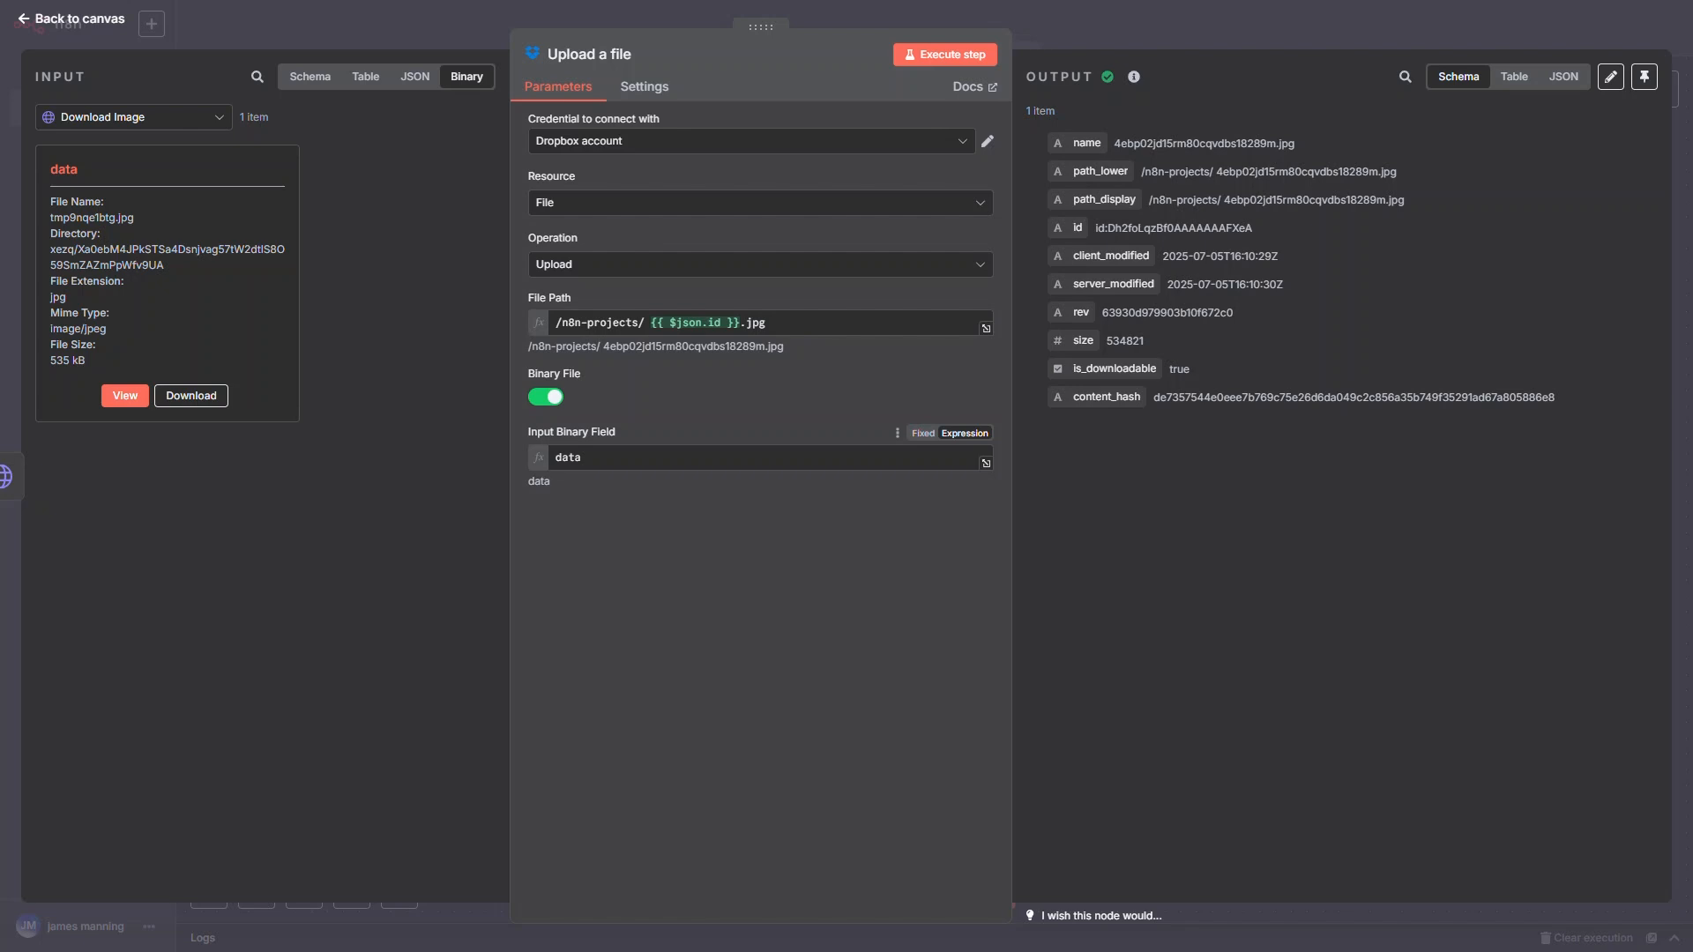
pyautogui.click(583, 457)
pyautogui.click(667, 395)
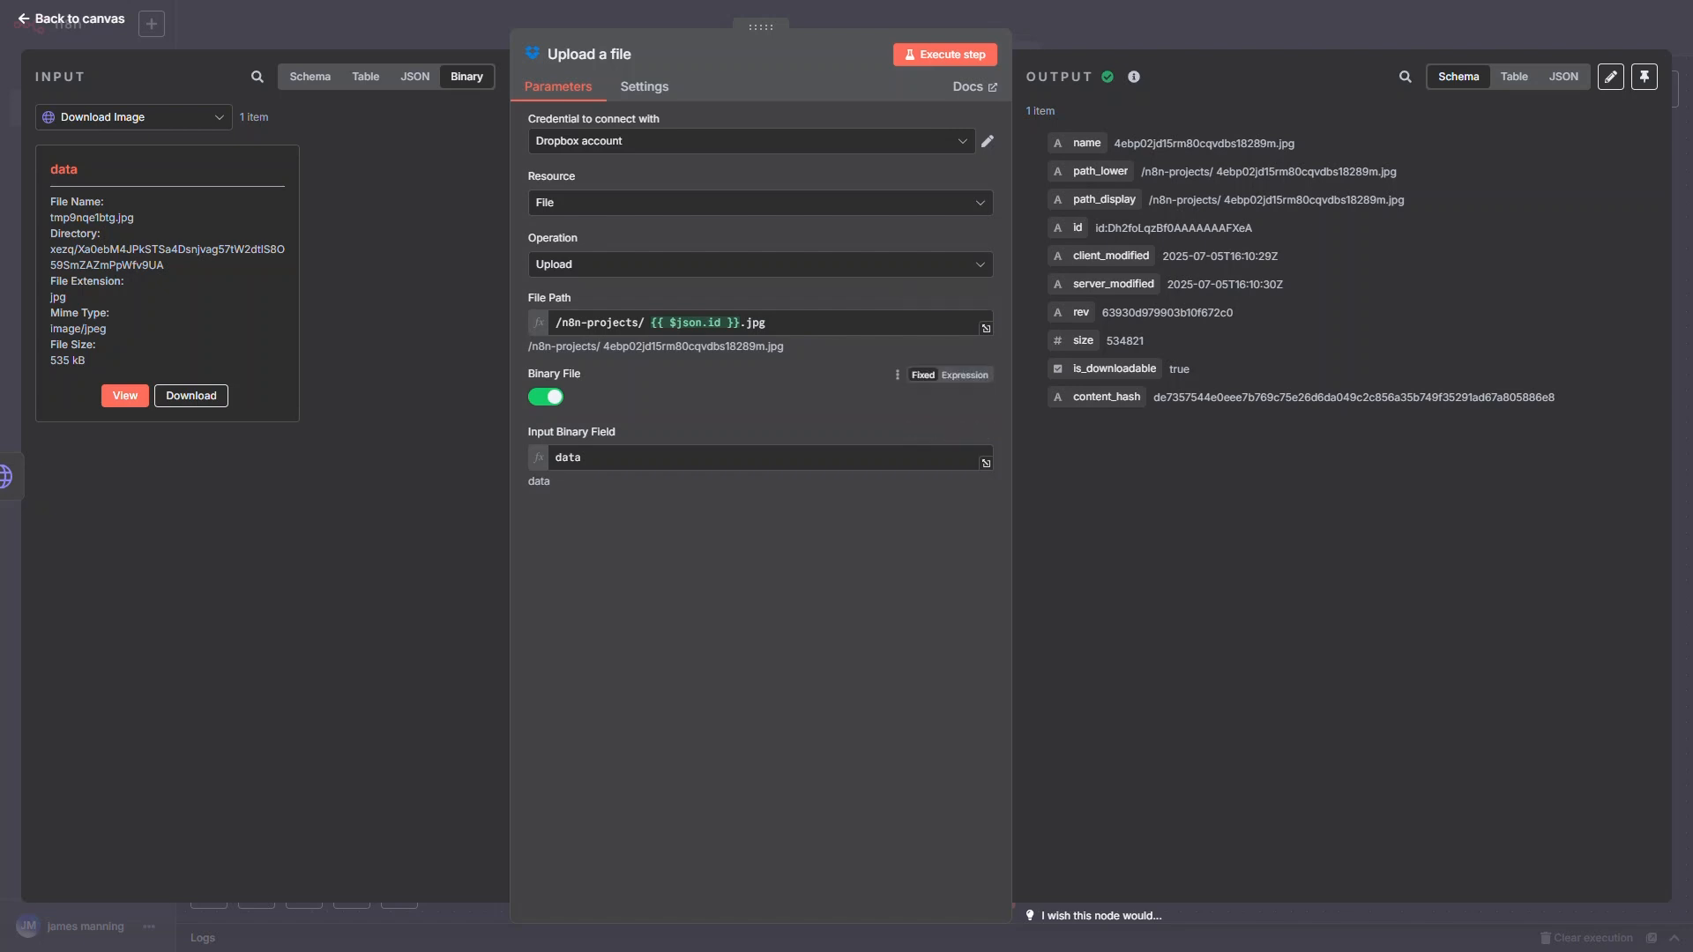
pyautogui.click(845, 20)
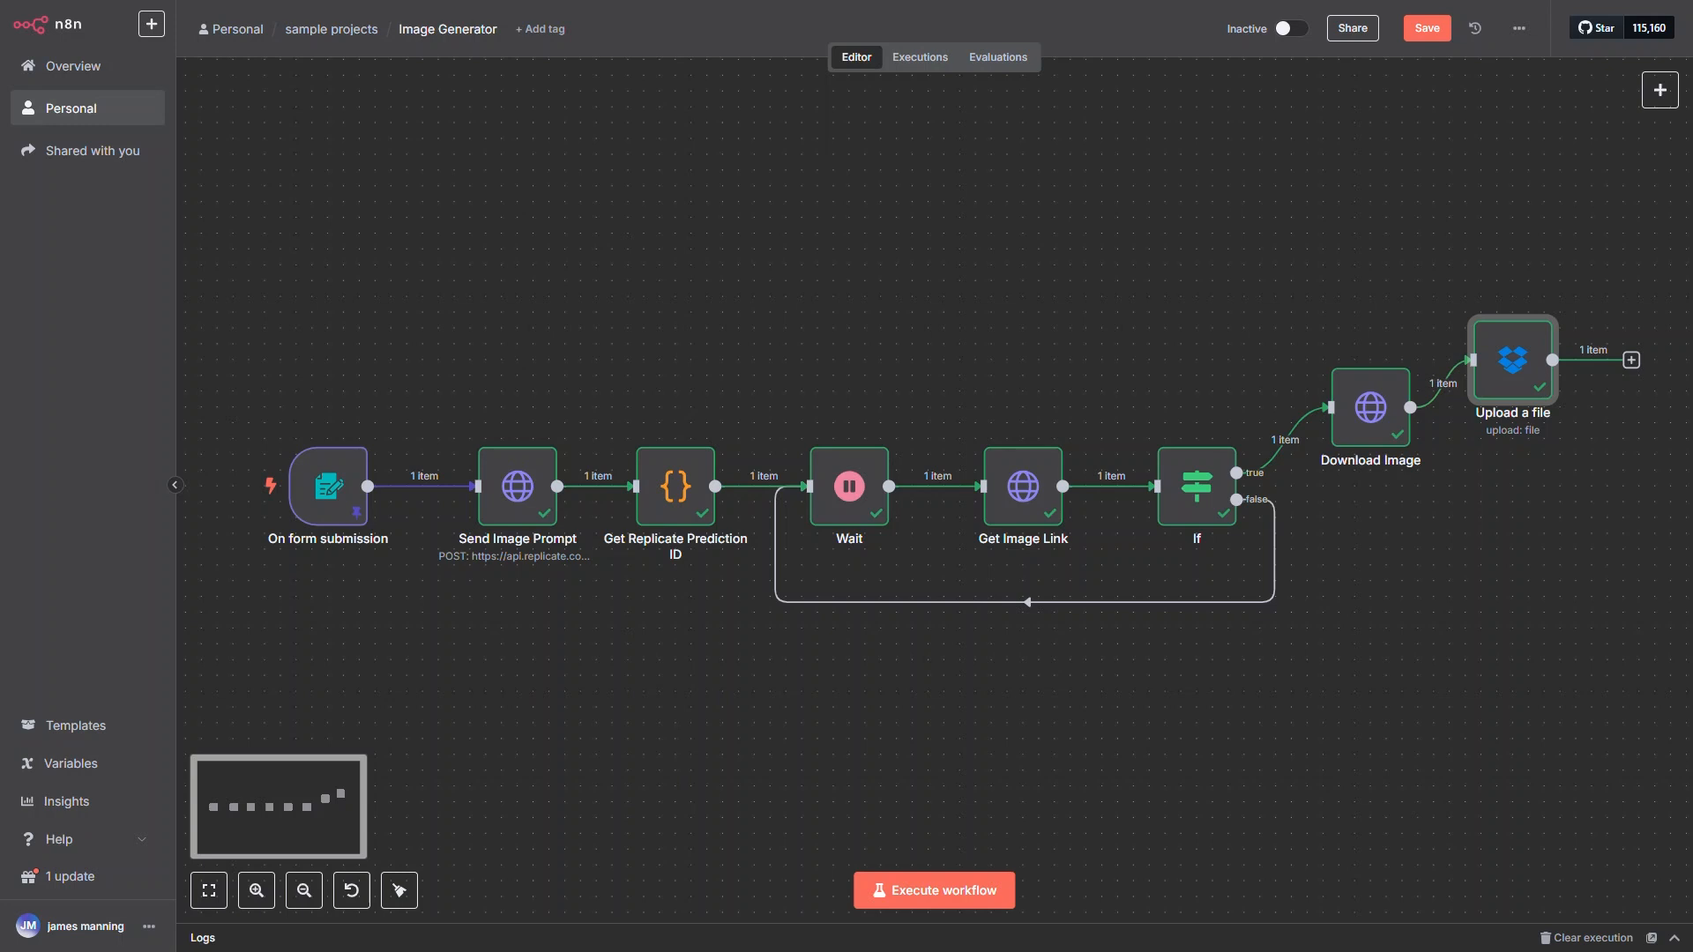
pyautogui.click(1427, 28)
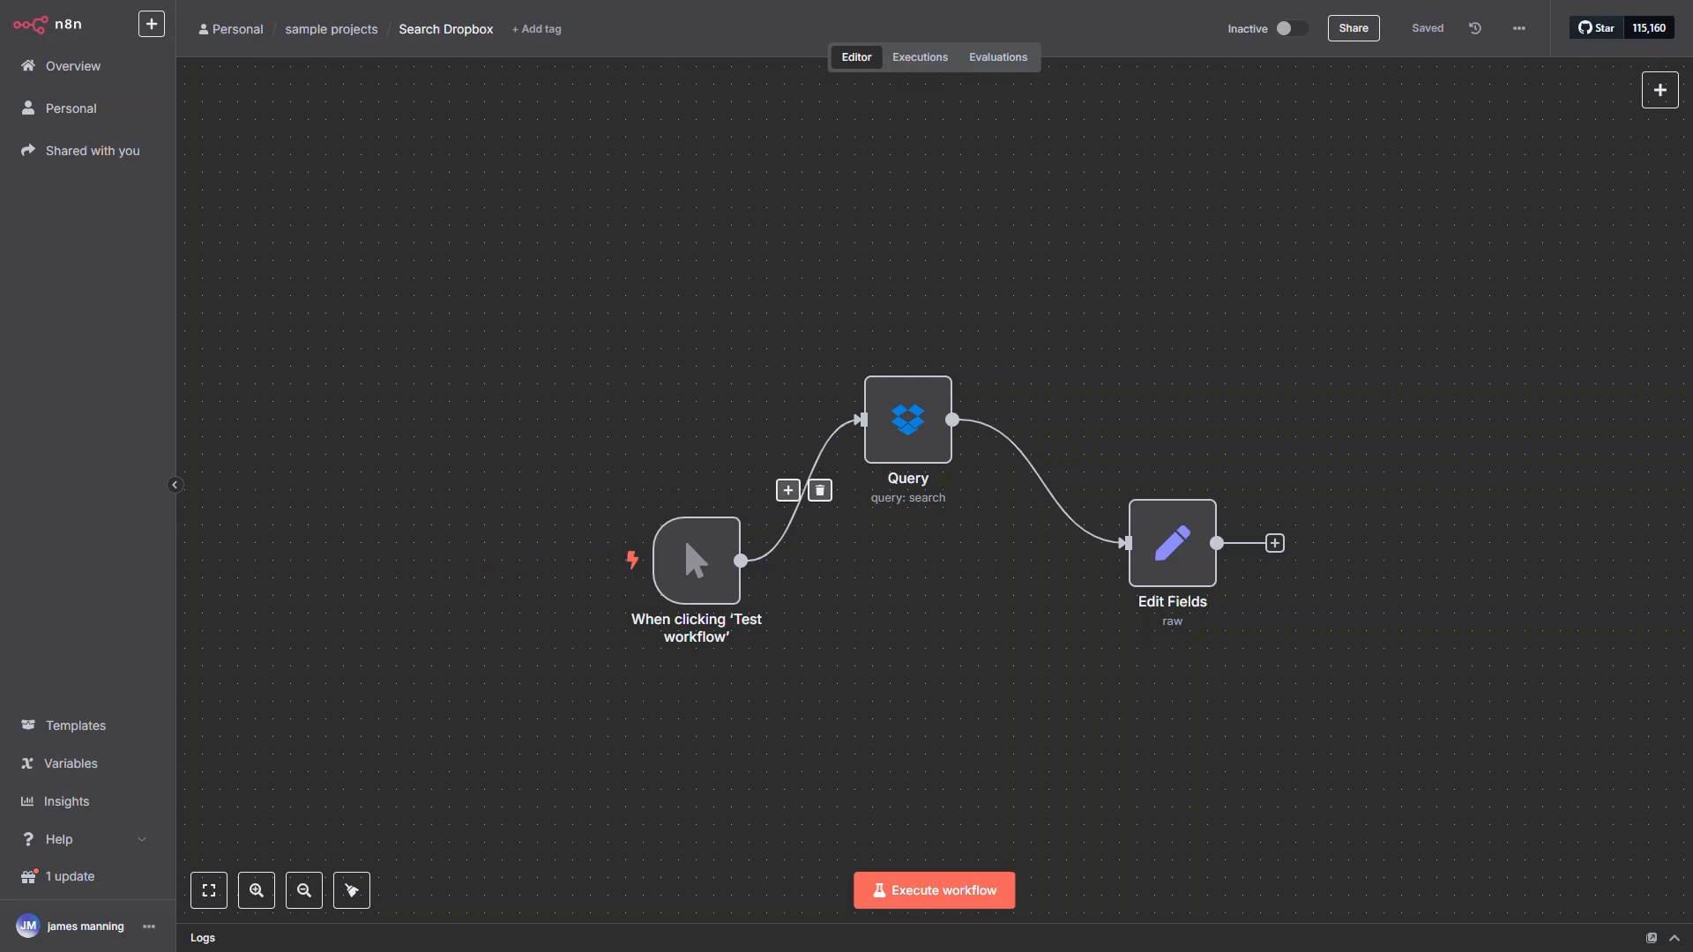
# Step: Spread out the trigger and Query nodes in the Search Dropbox workflow, and execute Query to find image files in /n8n-projects
pyautogui.moveTo(696, 561); pyautogui.dragTo(555, 561)
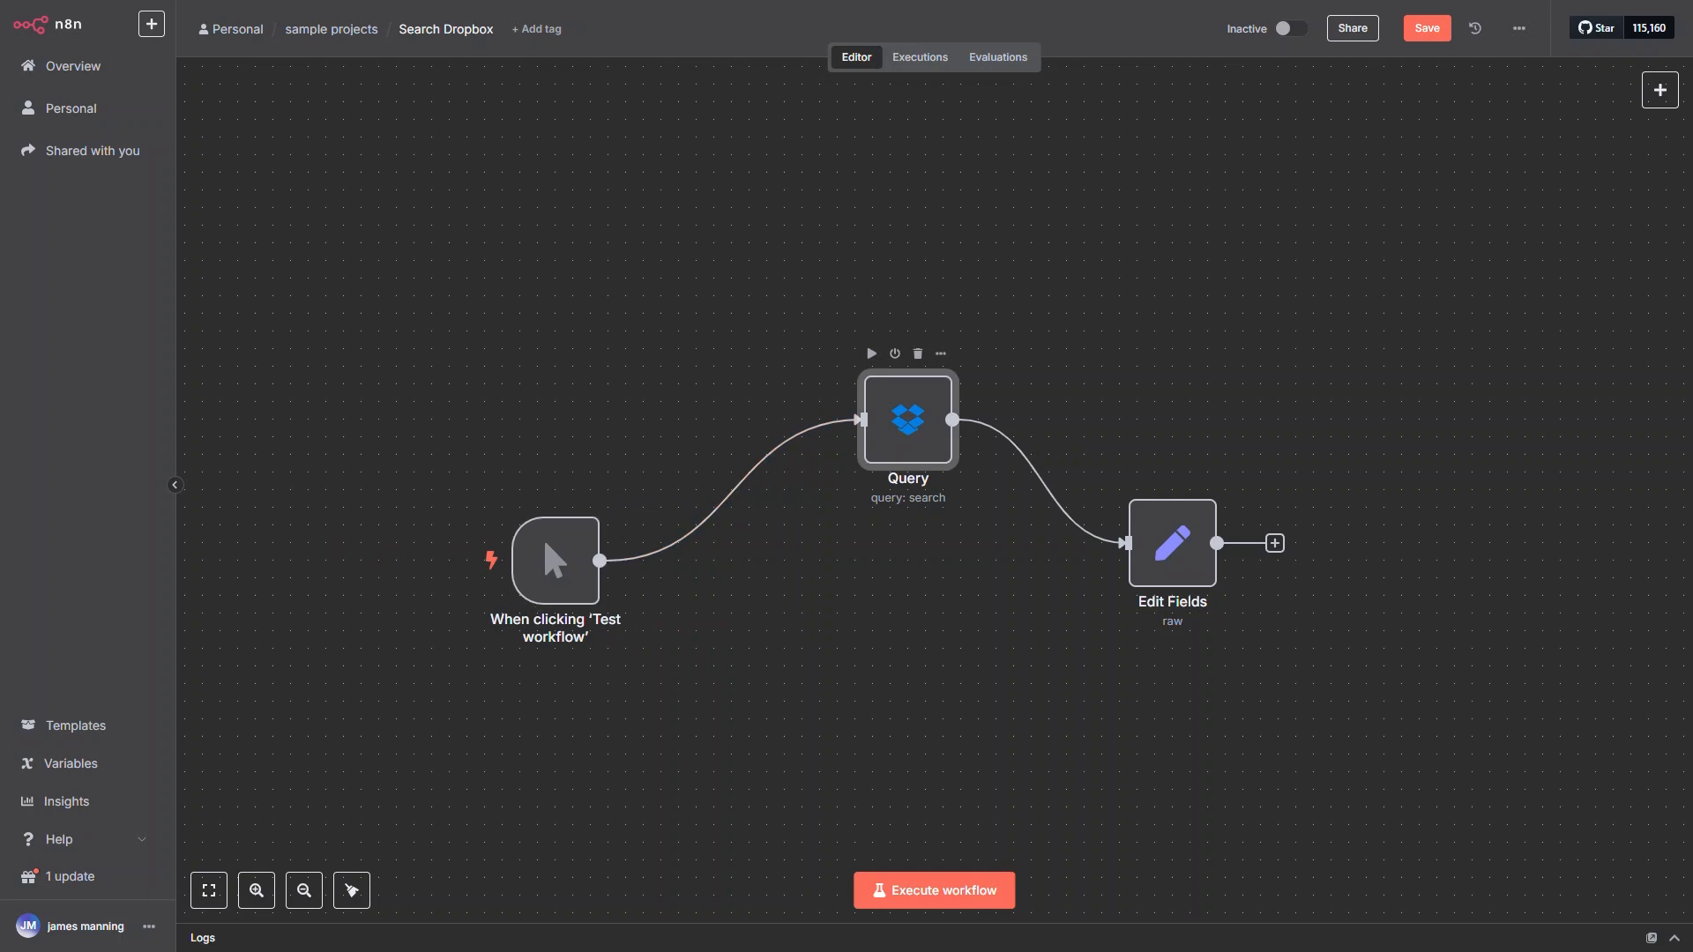
pyautogui.moveTo(909, 420); pyautogui.dragTo(838, 384)
pyautogui.doubleClick(838, 385)
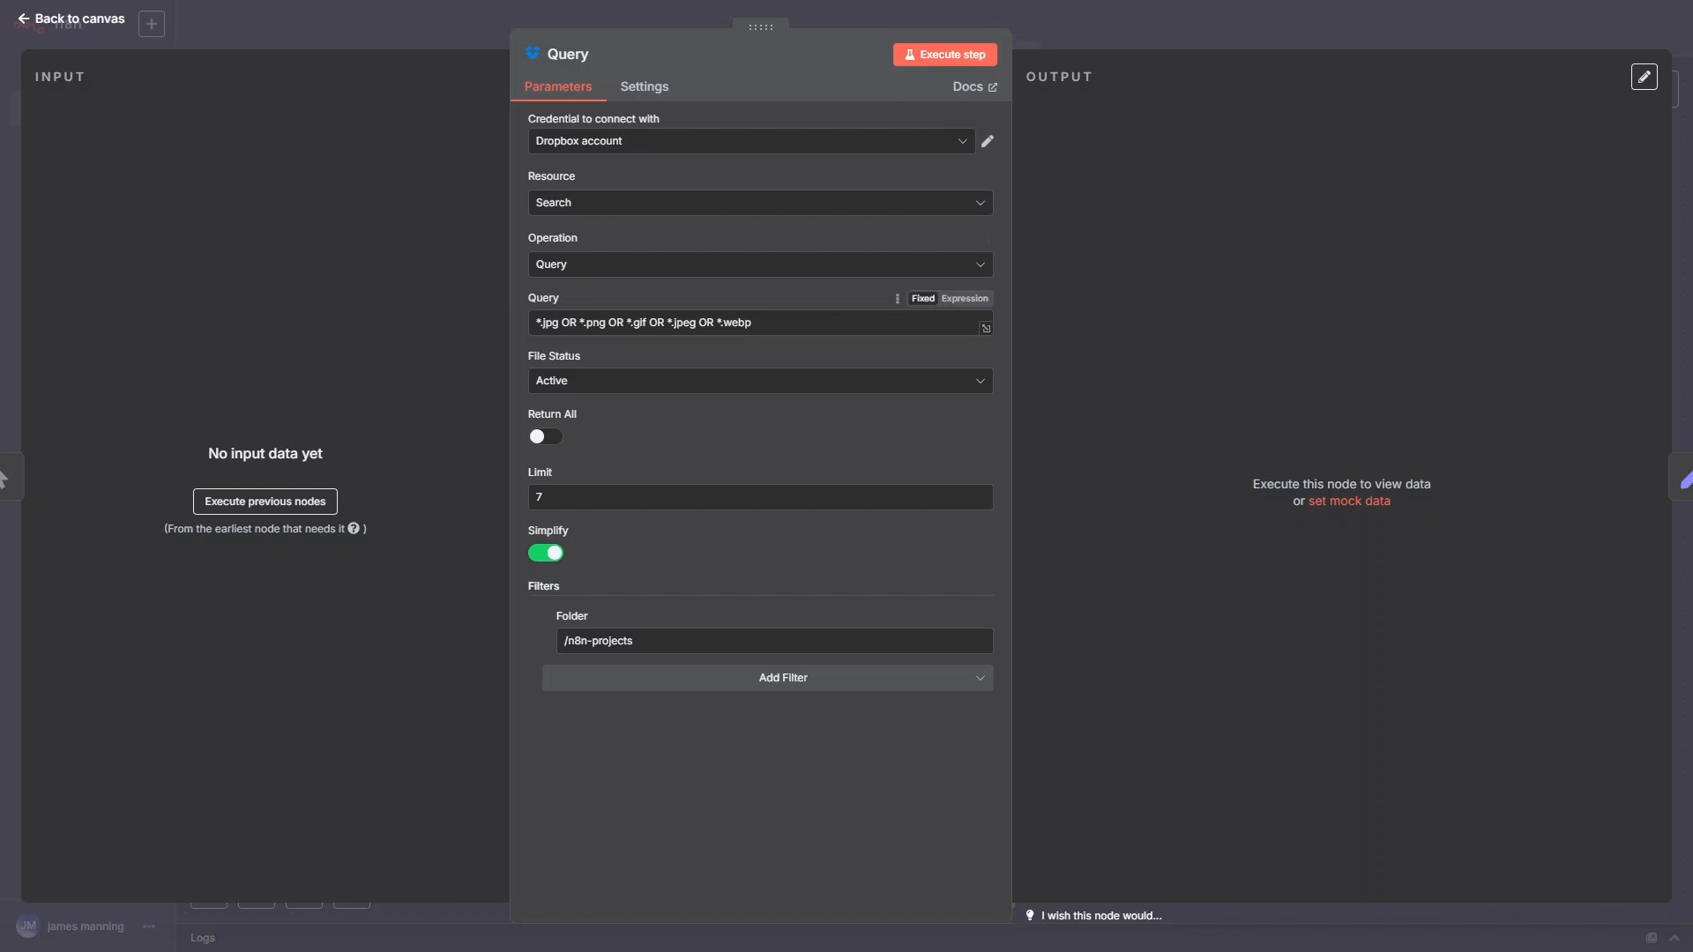
pyautogui.click(754, 323)
pyautogui.click(945, 54)
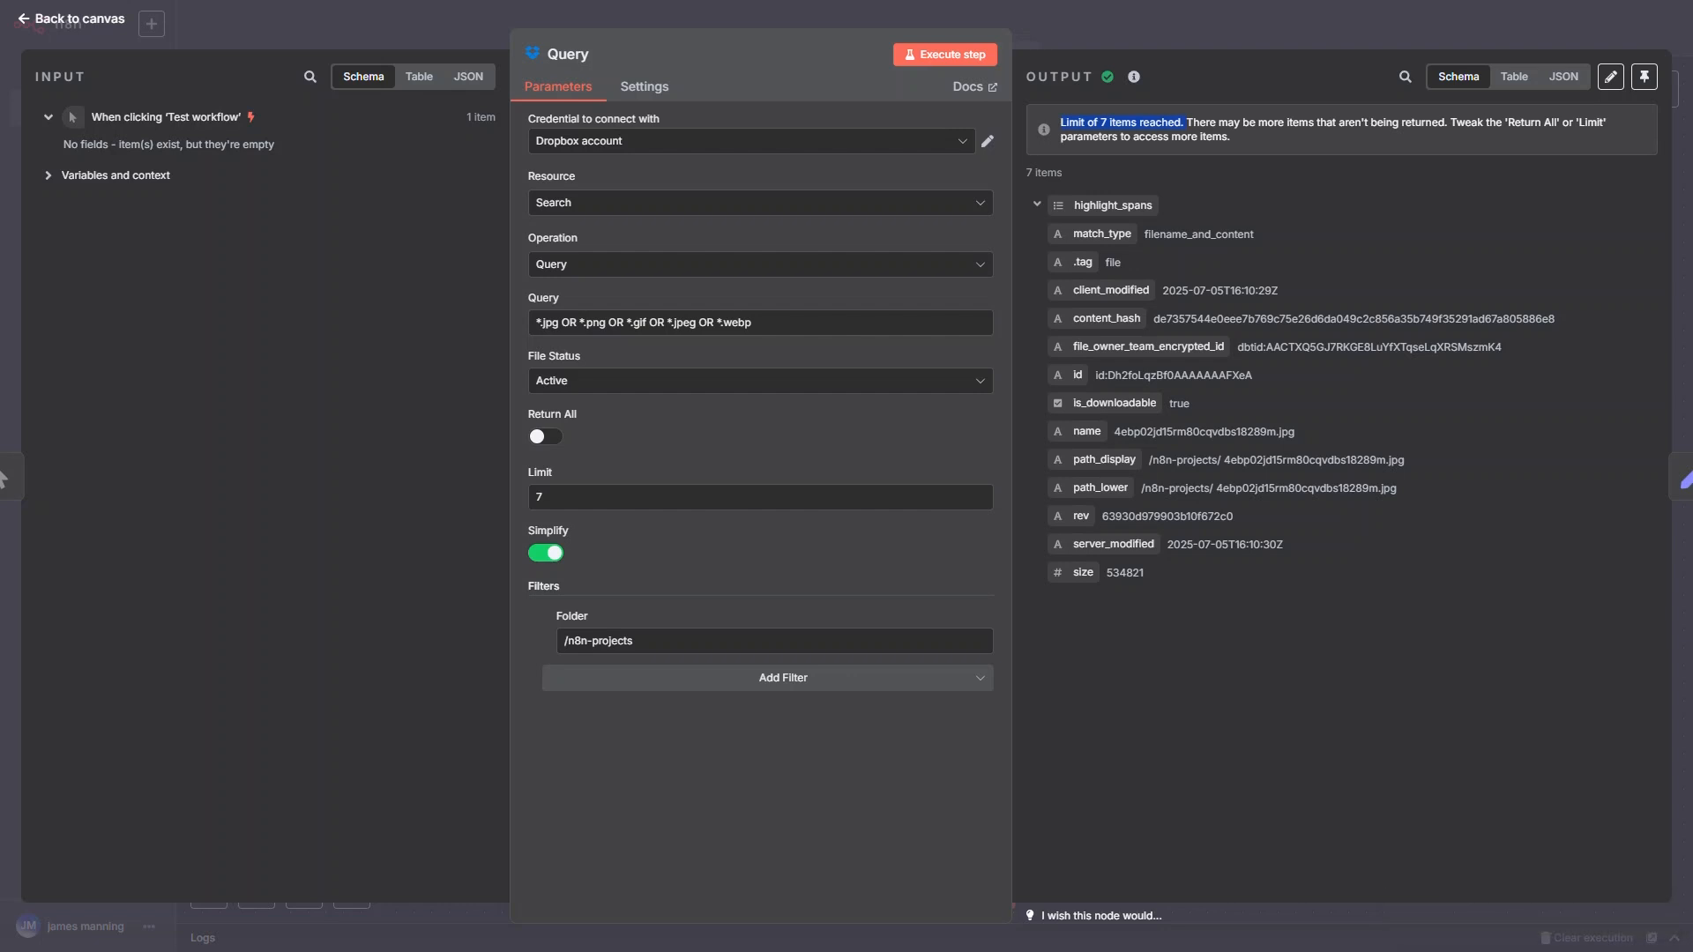
pyautogui.press('Escape')
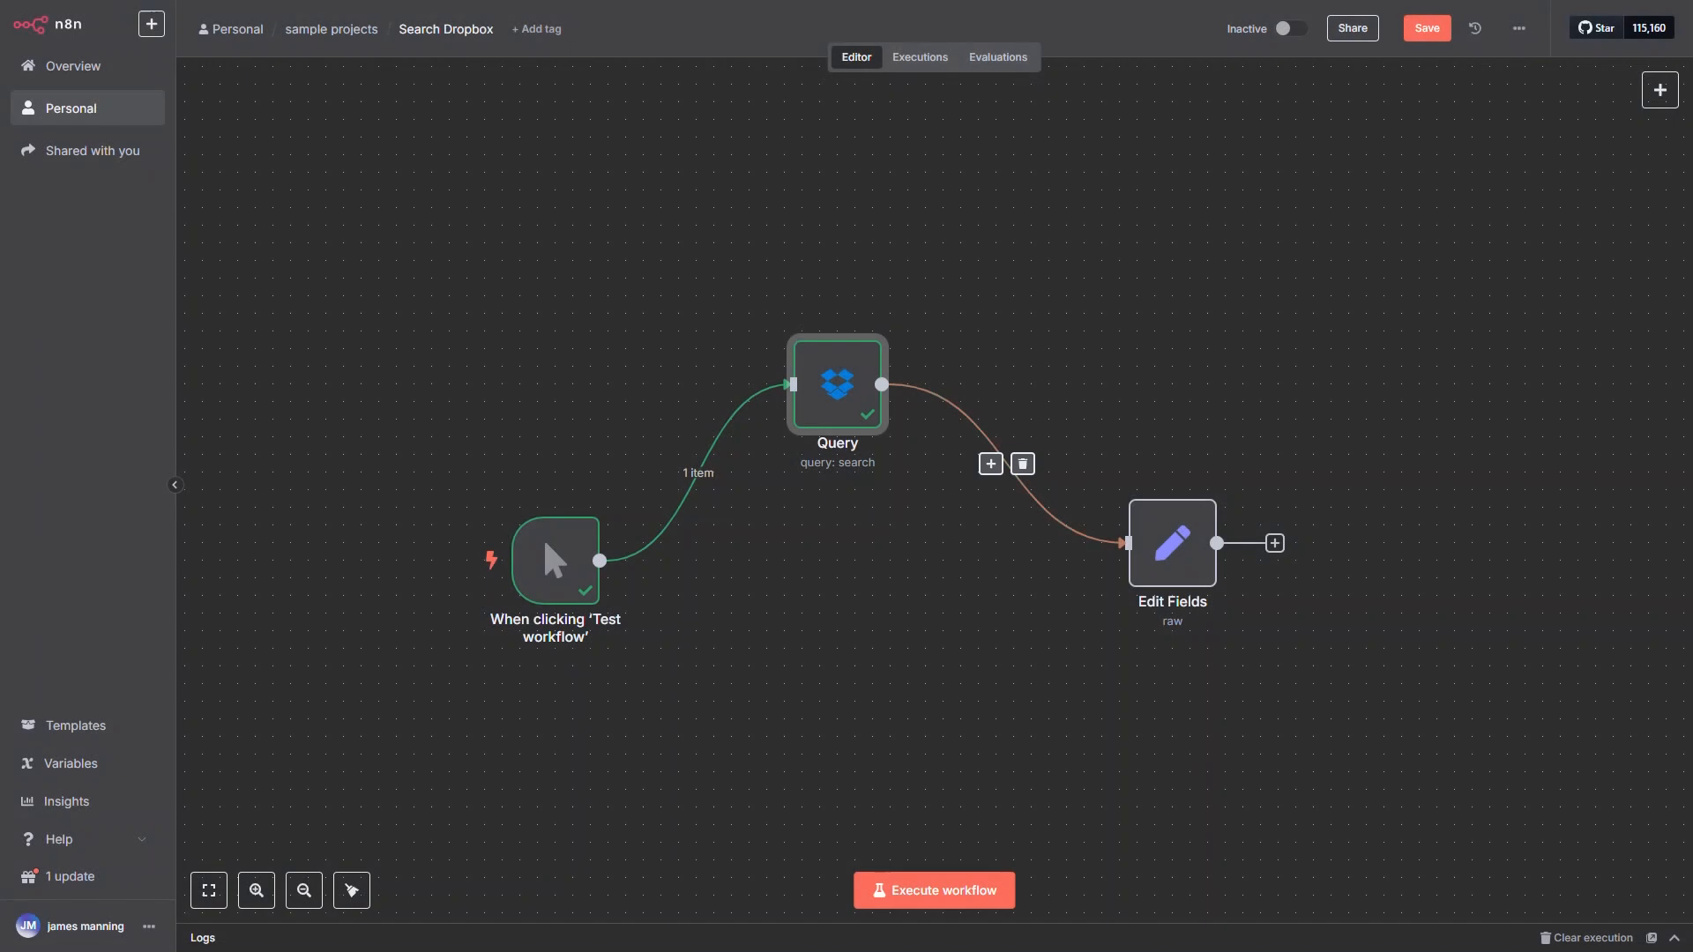
# Step: Execute the Edit Fields node in the Search Dropbox workflow and examine the images array in its output
pyautogui.doubleClick(1173, 543)
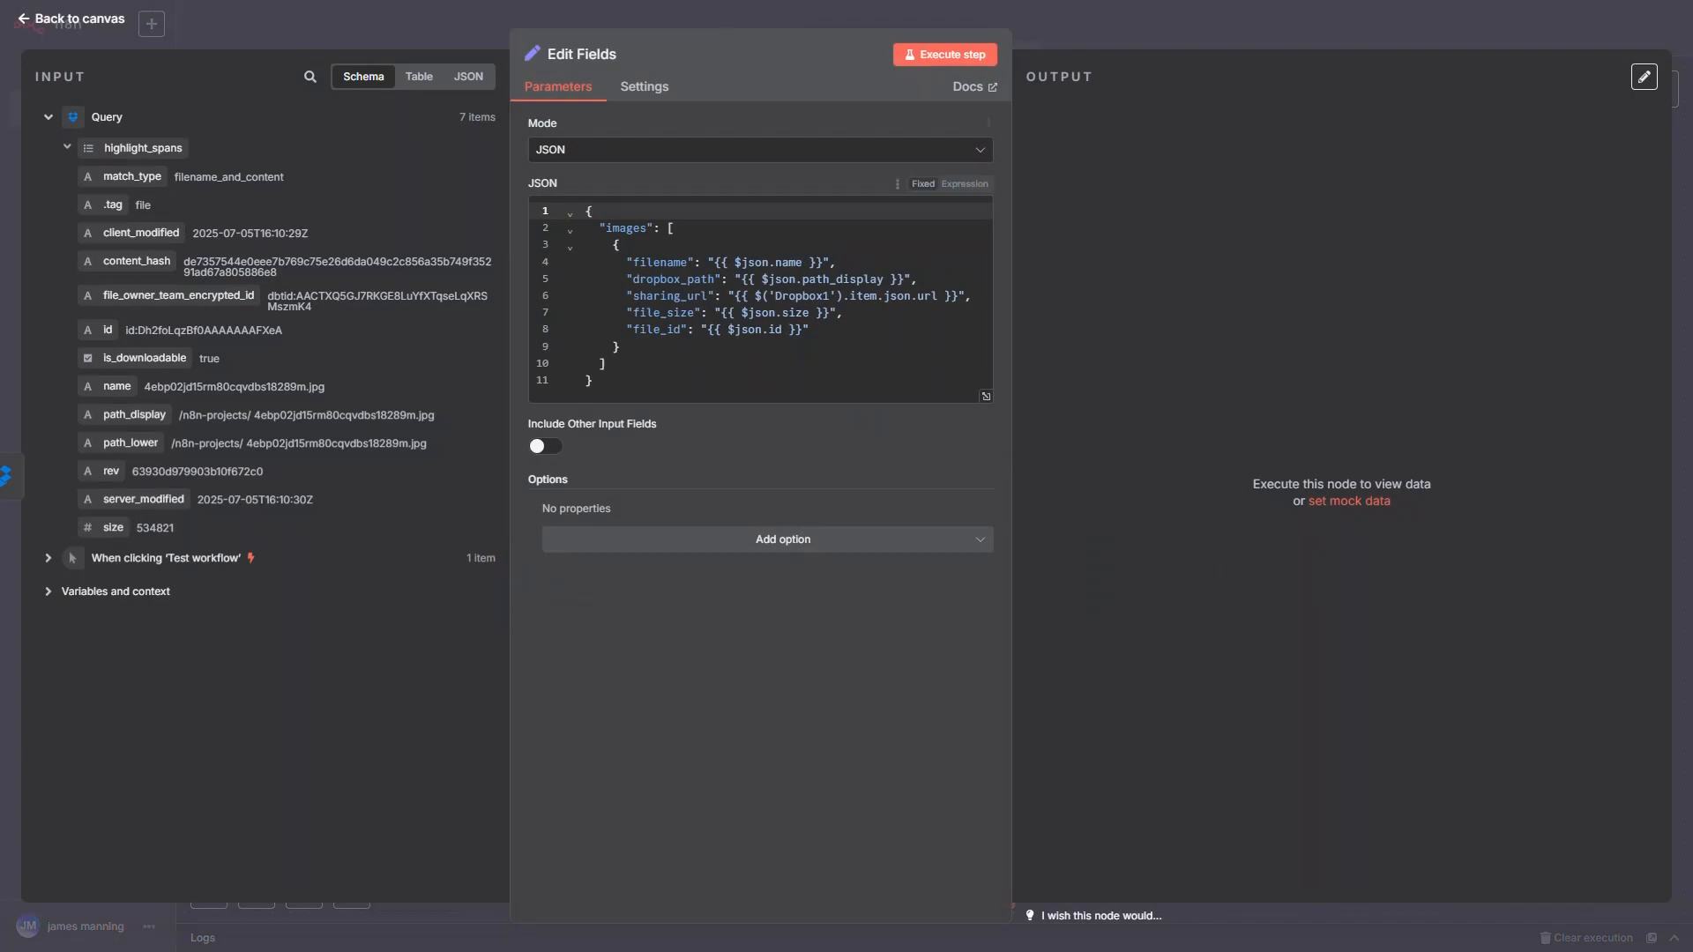
pyautogui.click(945, 55)
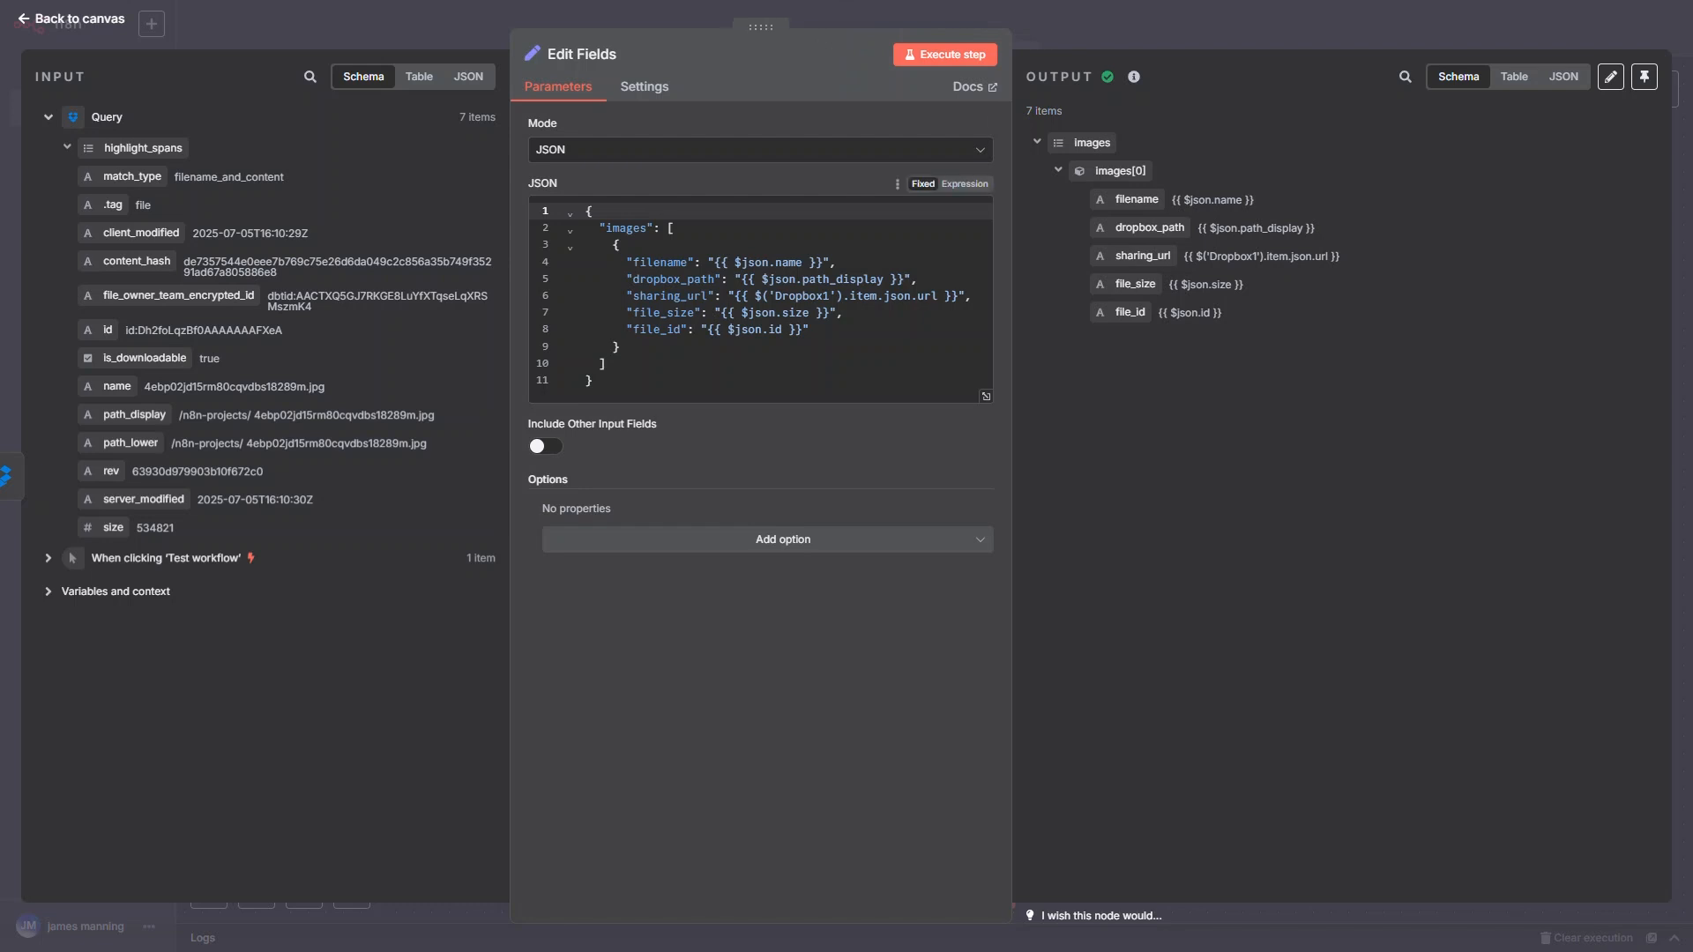
pyautogui.rightClick(1100, 36)
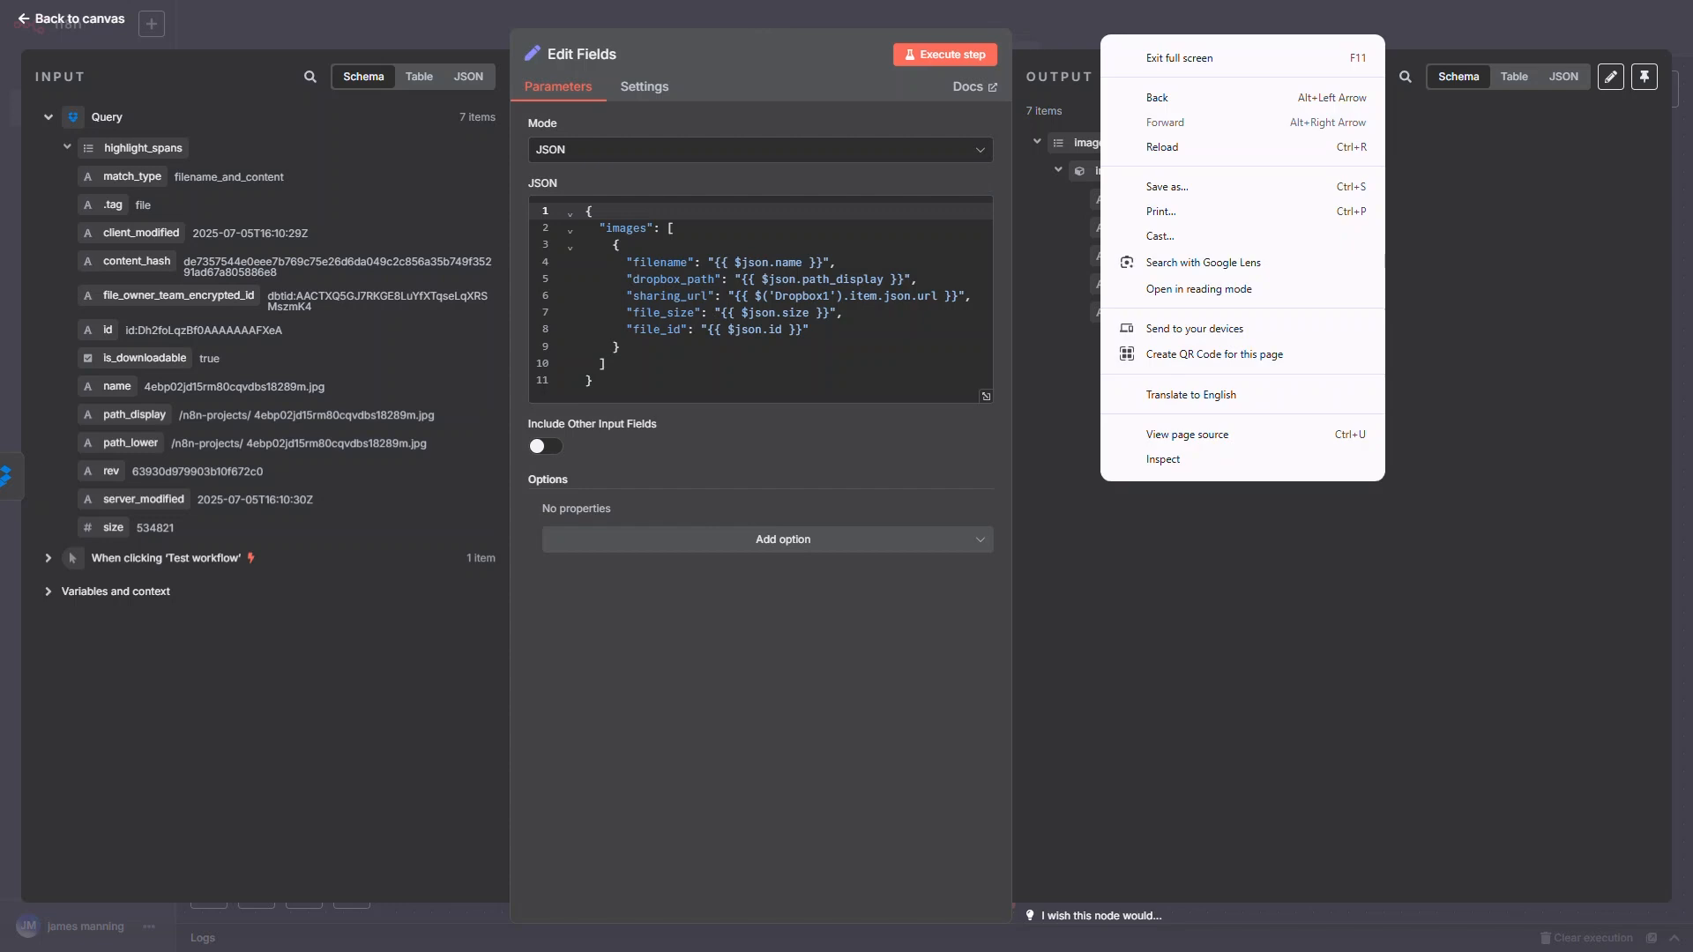
pyautogui.click(1352, 25)
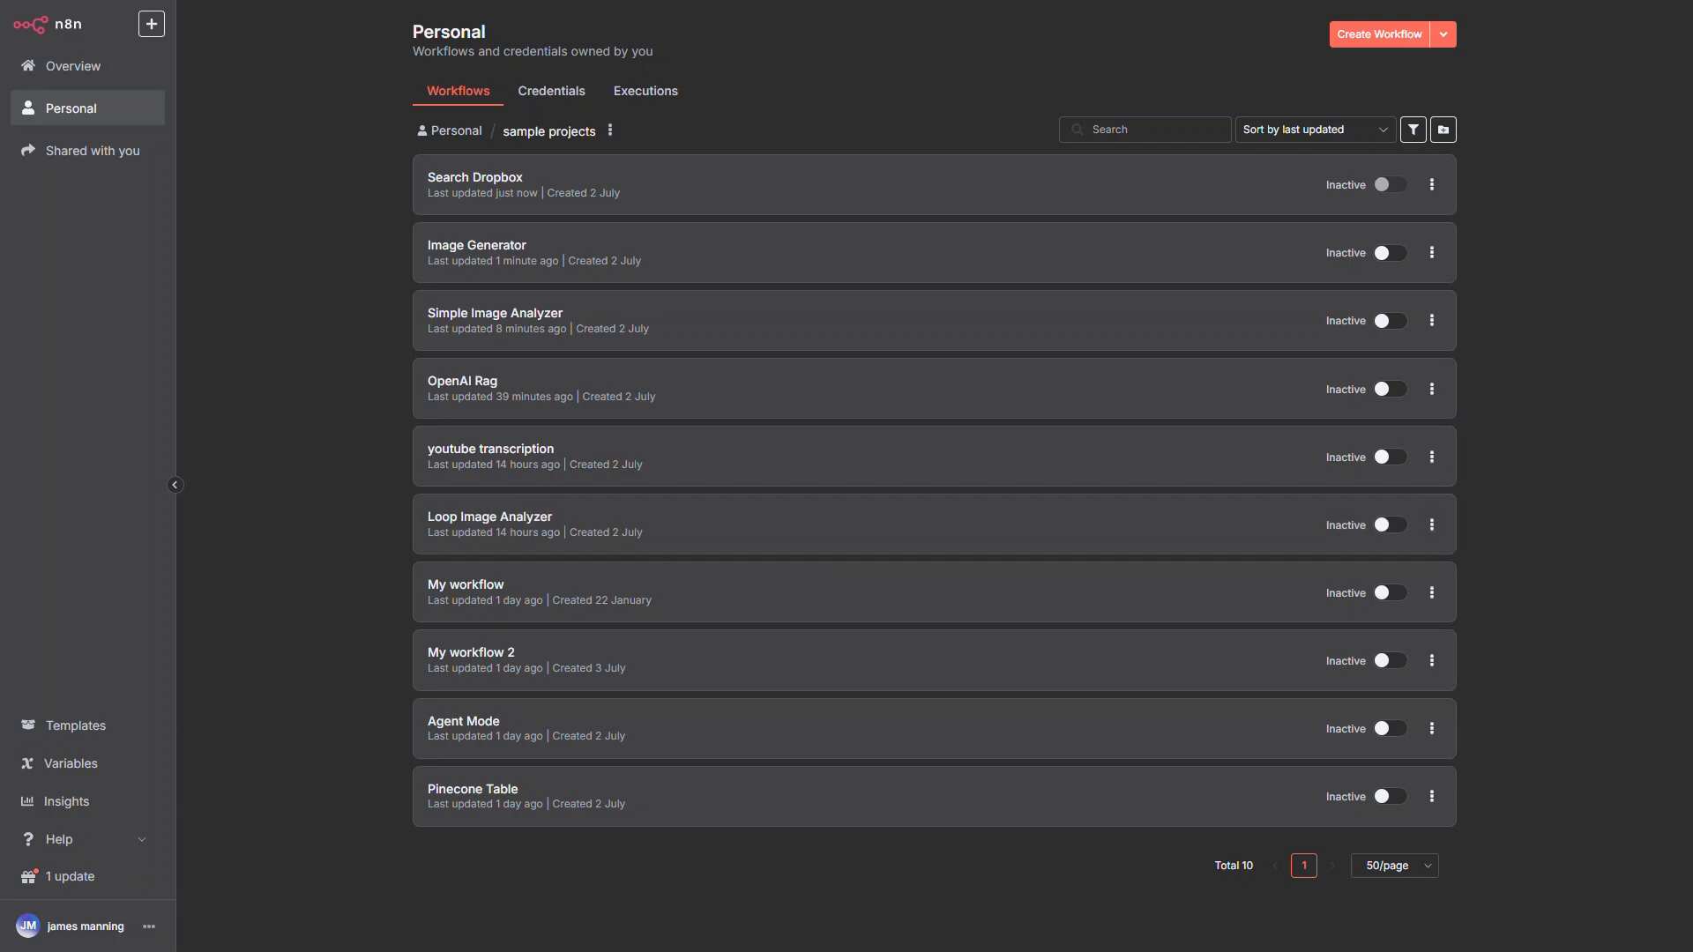
# Step: Open the Loop Image Analyzer workflow and review the list of image filenames and URLs in the Edit Fields node's JSON
pyautogui.click(672, 526)
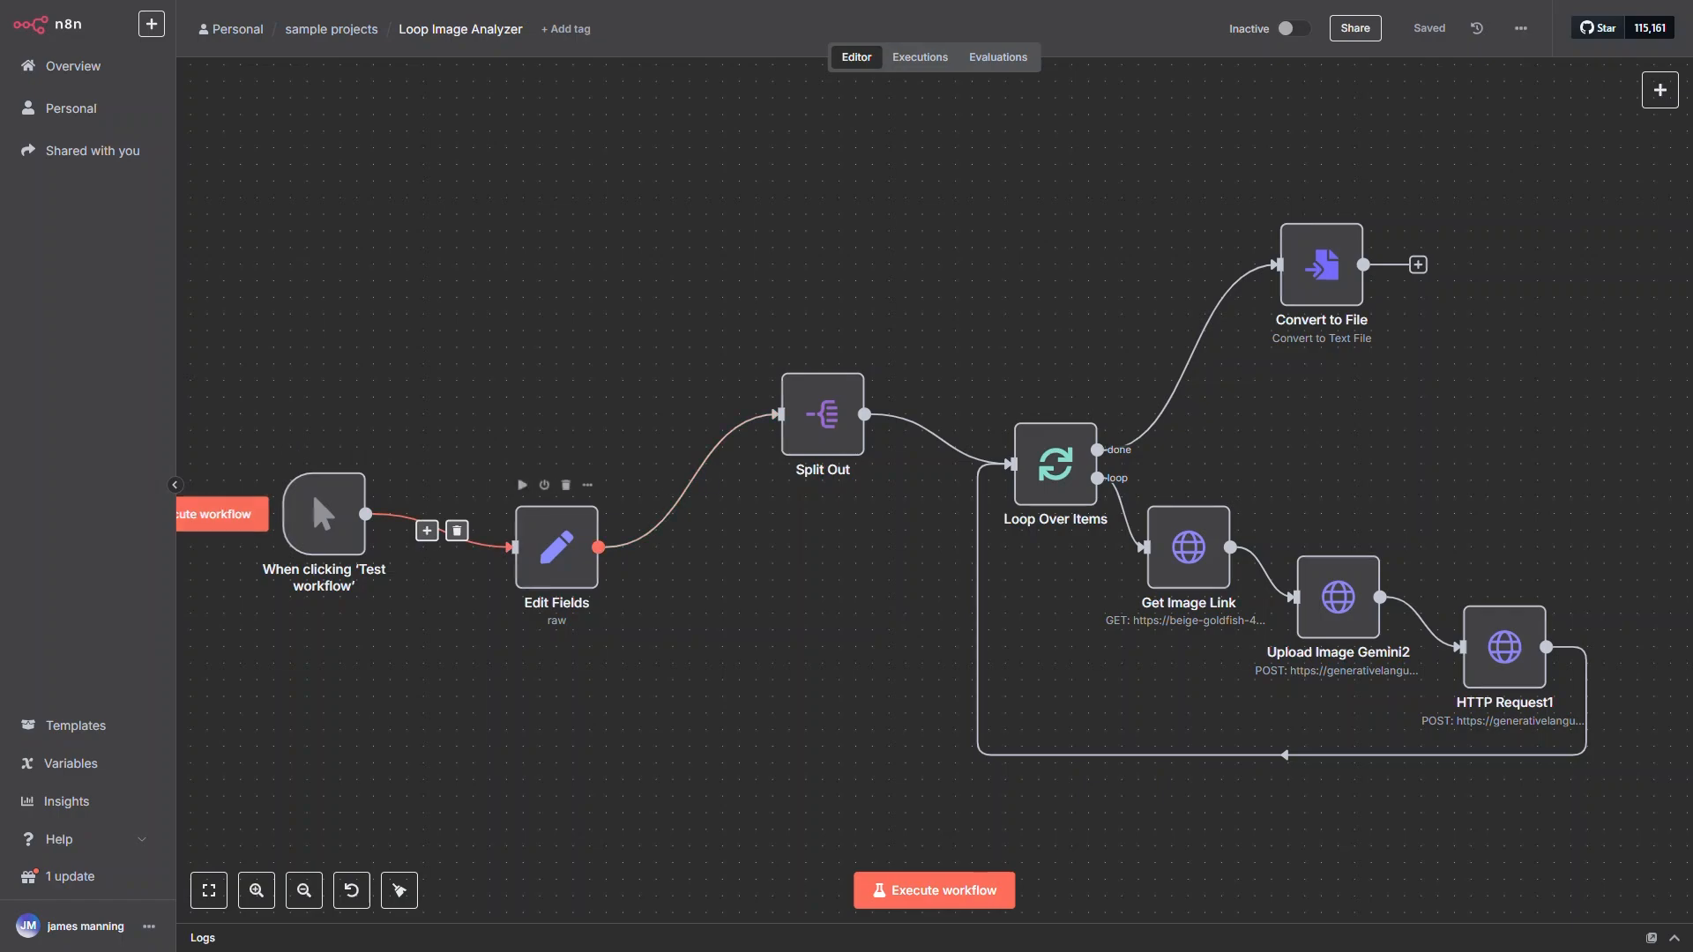
pyautogui.doubleClick(557, 547)
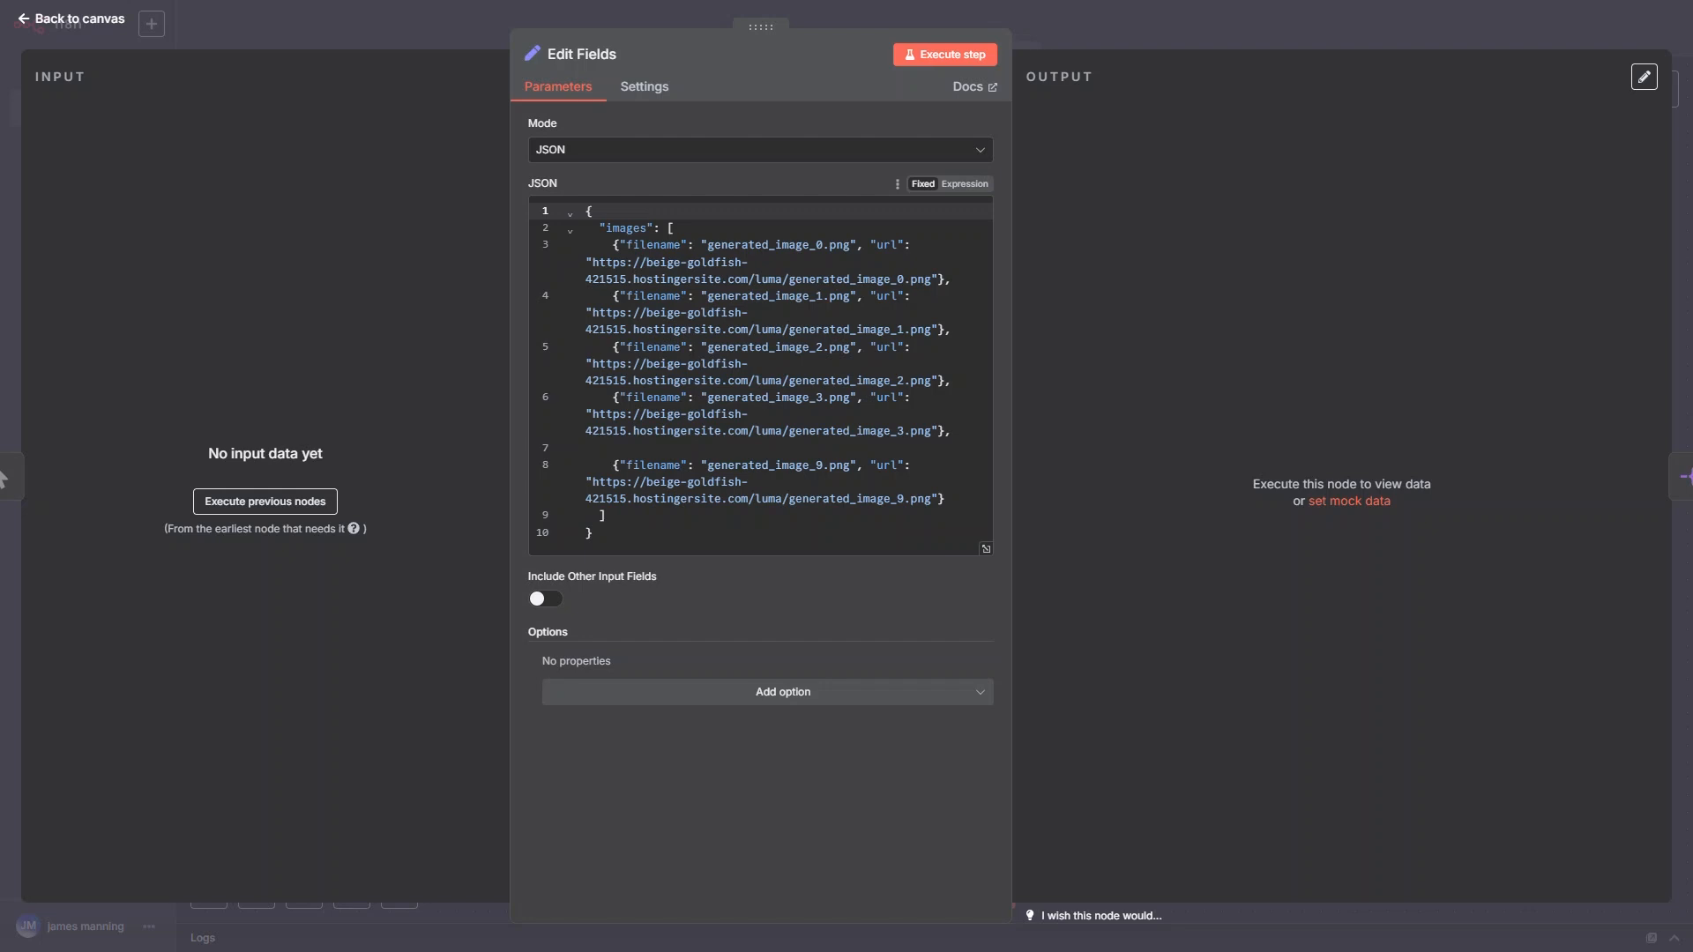
pyautogui.click(71, 18)
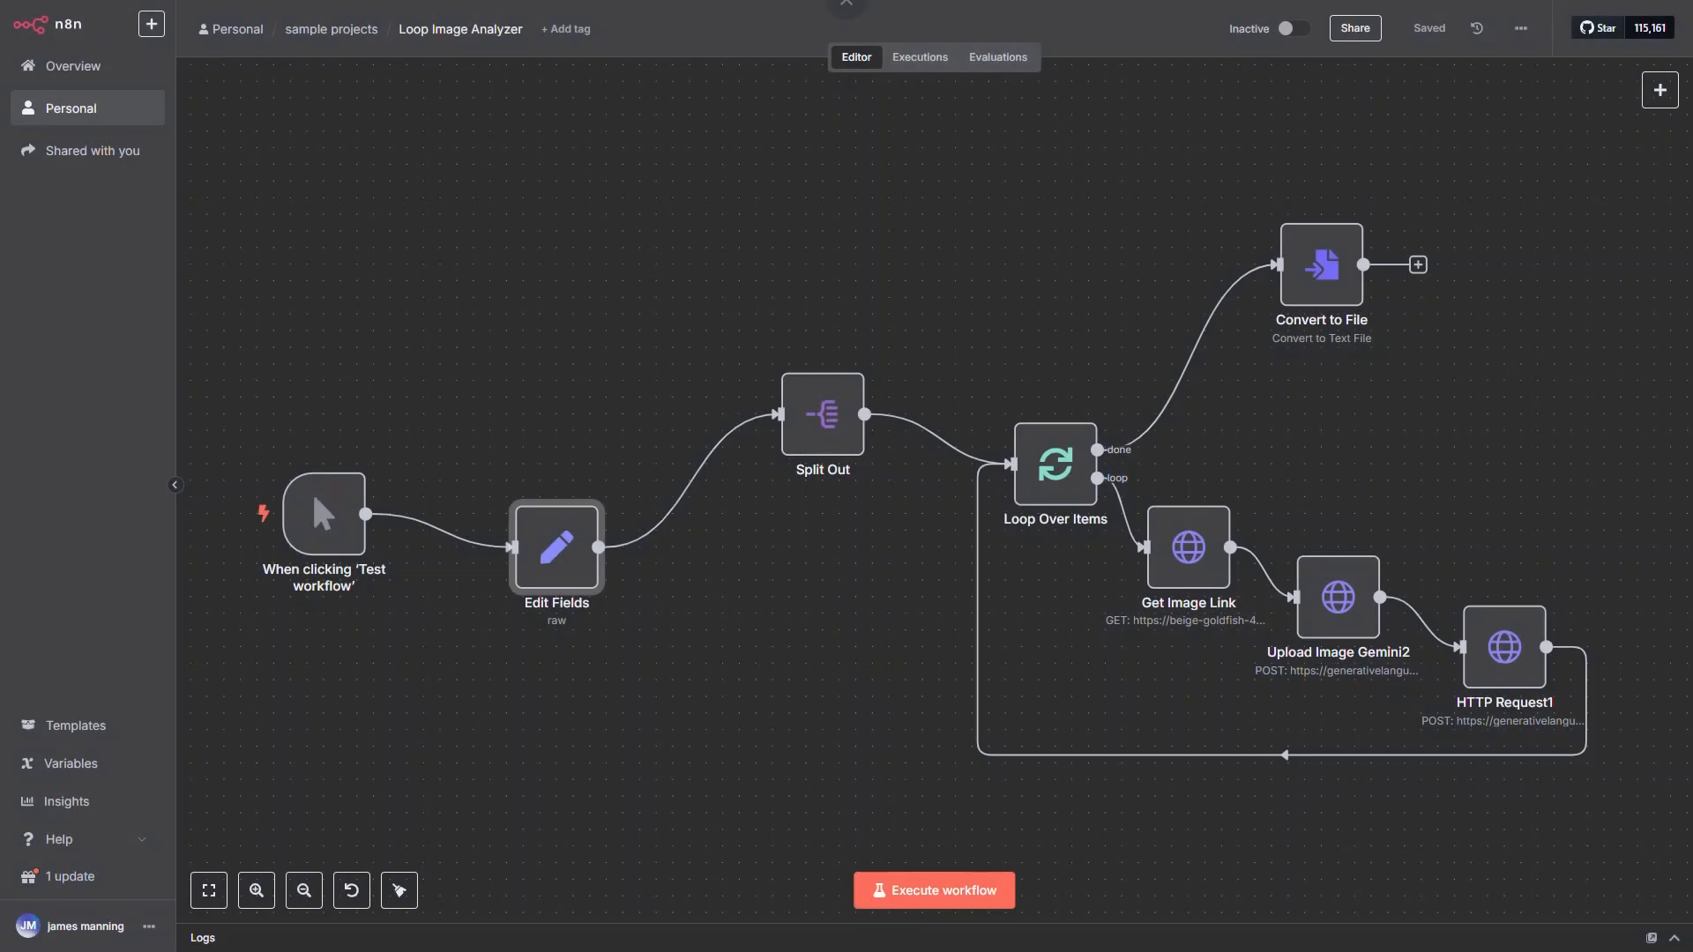
# Step: Examine the loop branch's HTTP nodes and the Convert to File node on the done branch, and select Split Out and Loop Over Items together
pyautogui.moveTo(776, 617); pyautogui.dragTo(661, 611)
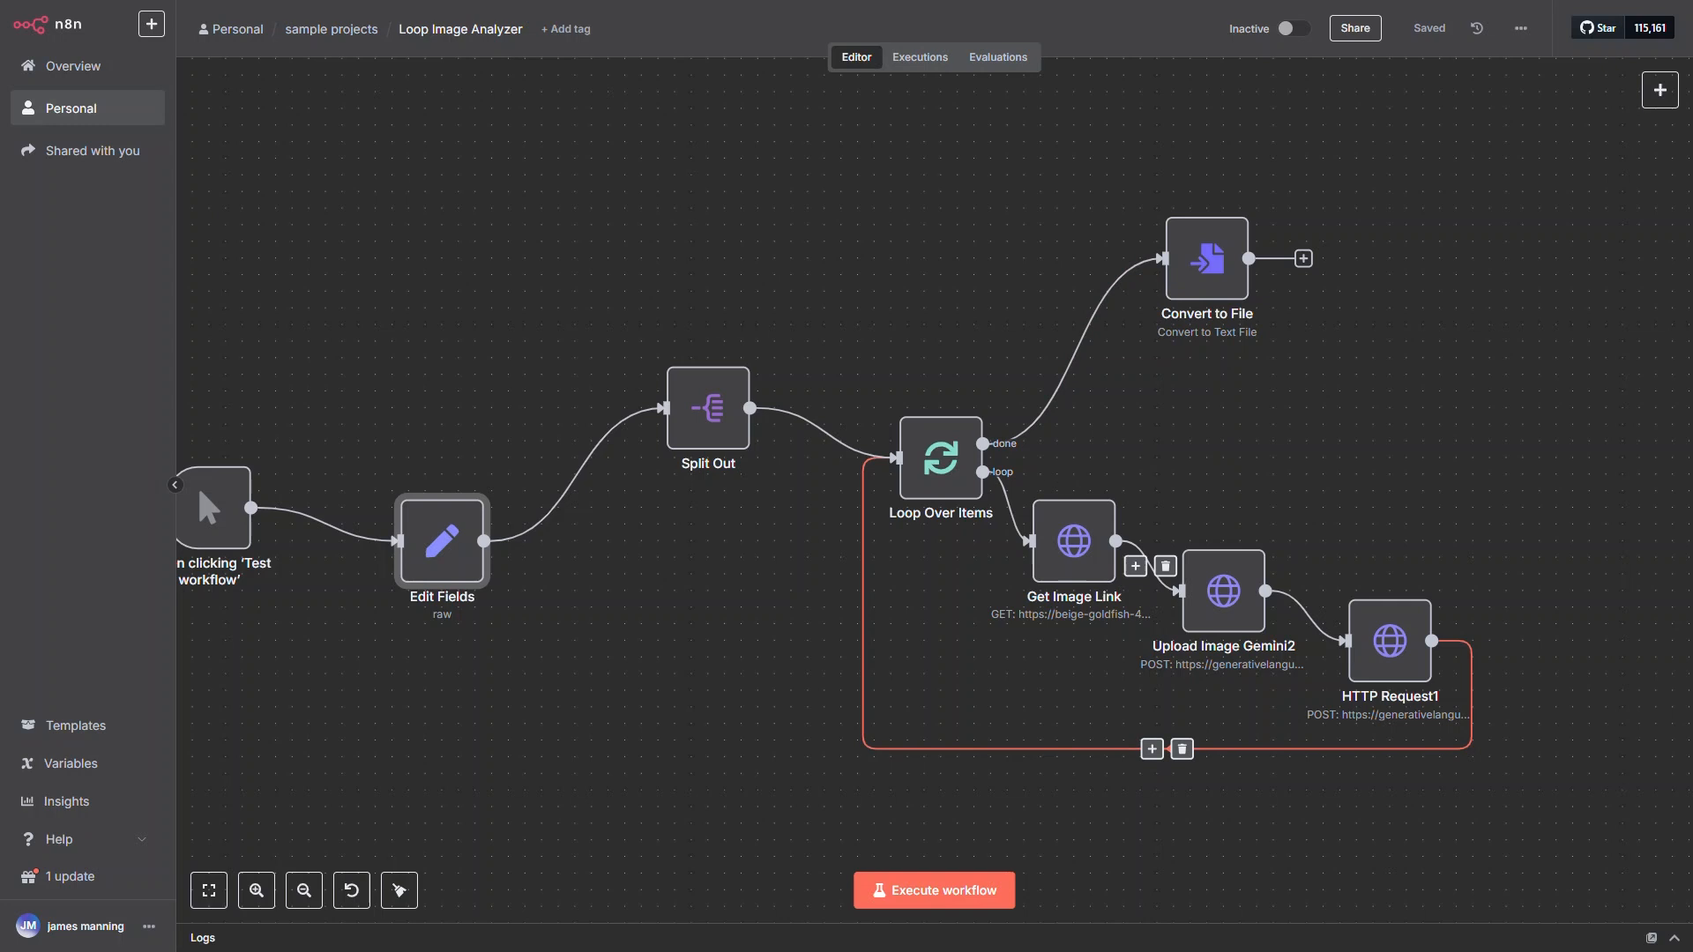
pyautogui.scroll(6, 1314, 522)
pyautogui.moveTo(1314, 521); pyautogui.dragTo(1135, 318)
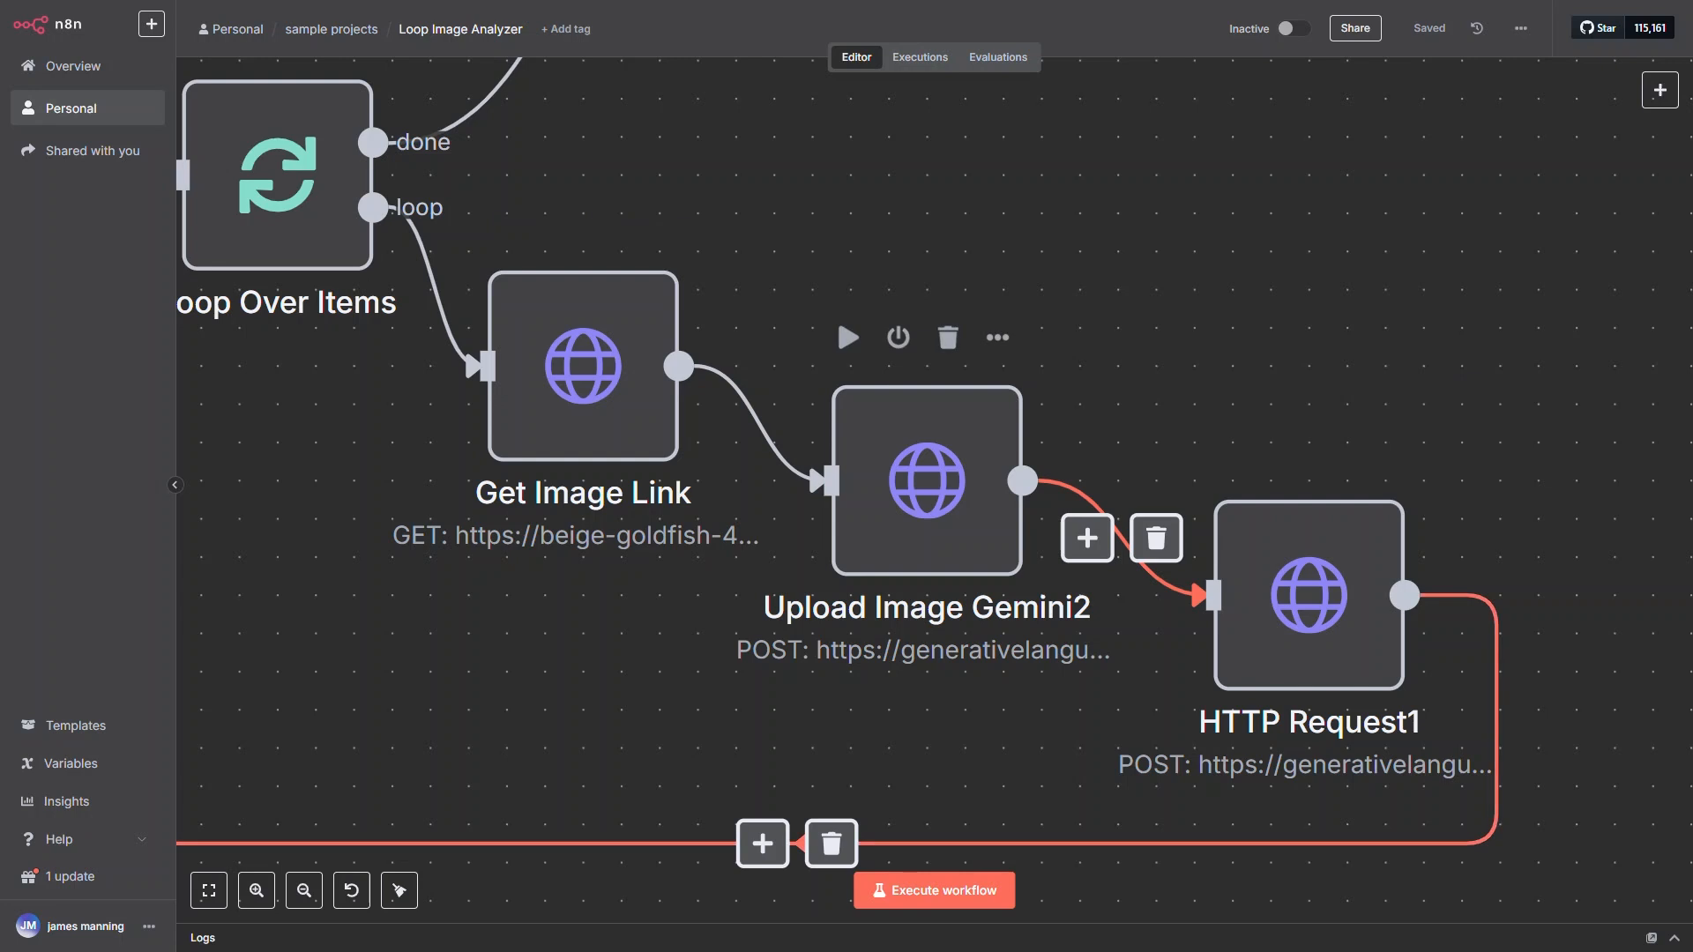
pyautogui.scroll(1, 785, 842)
pyautogui.moveTo(882, 264); pyautogui.dragTo(1082, 814)
pyautogui.doubleClick(1090, 309)
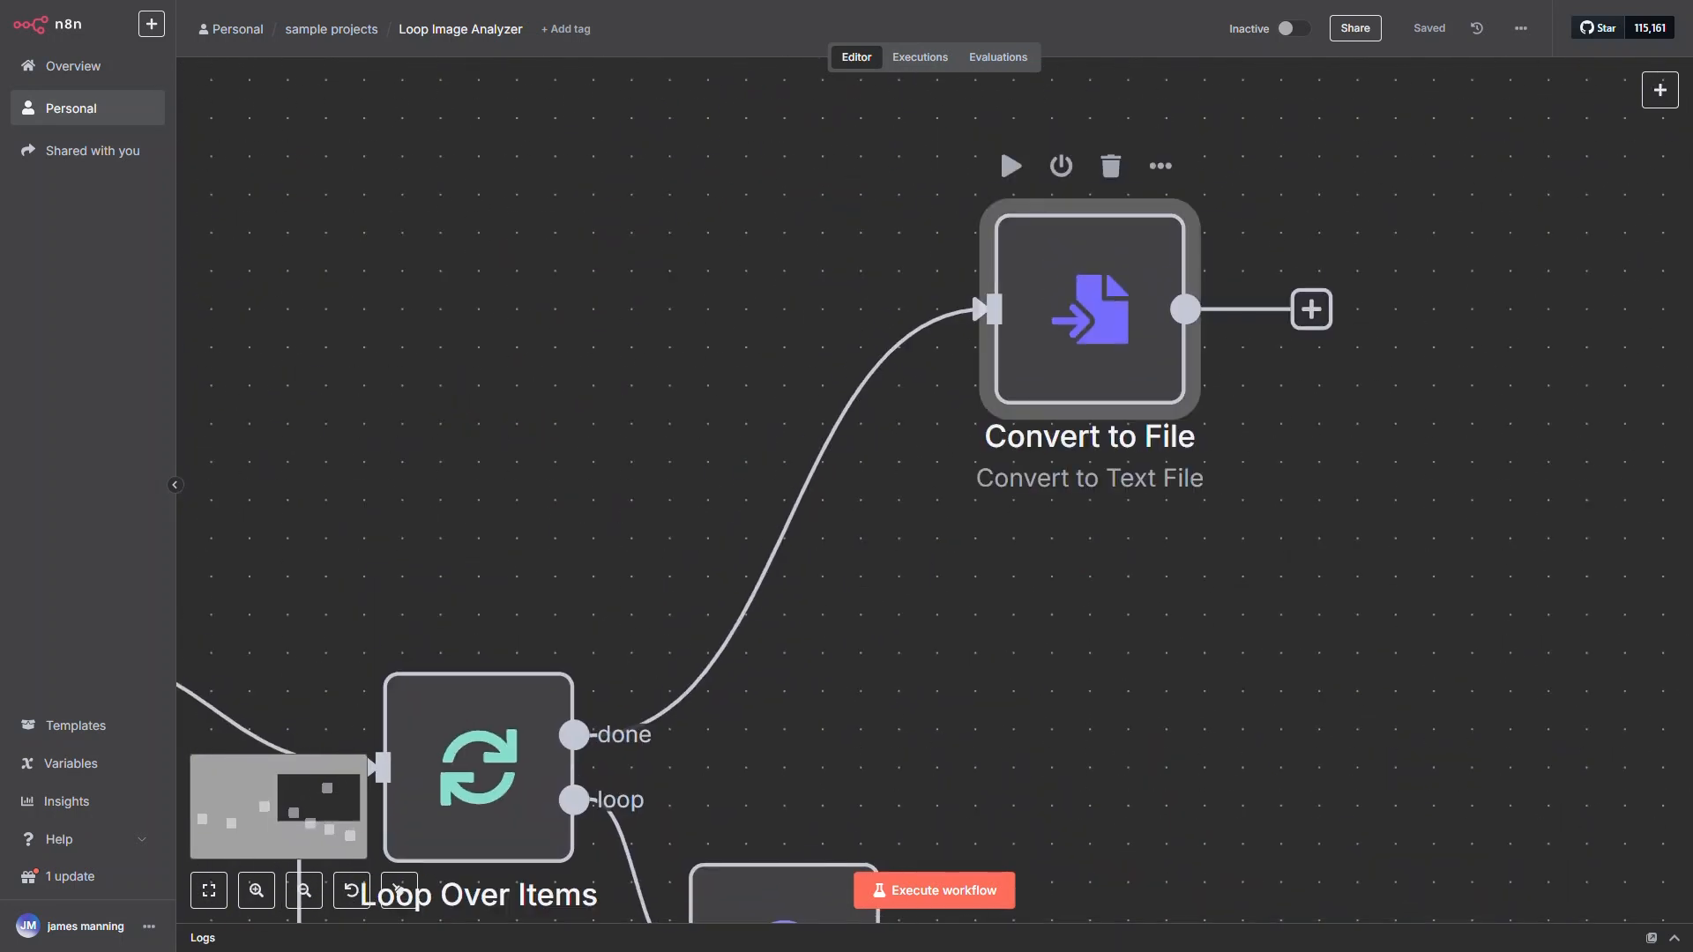
pyautogui.scroll(-5, 1043, 585)
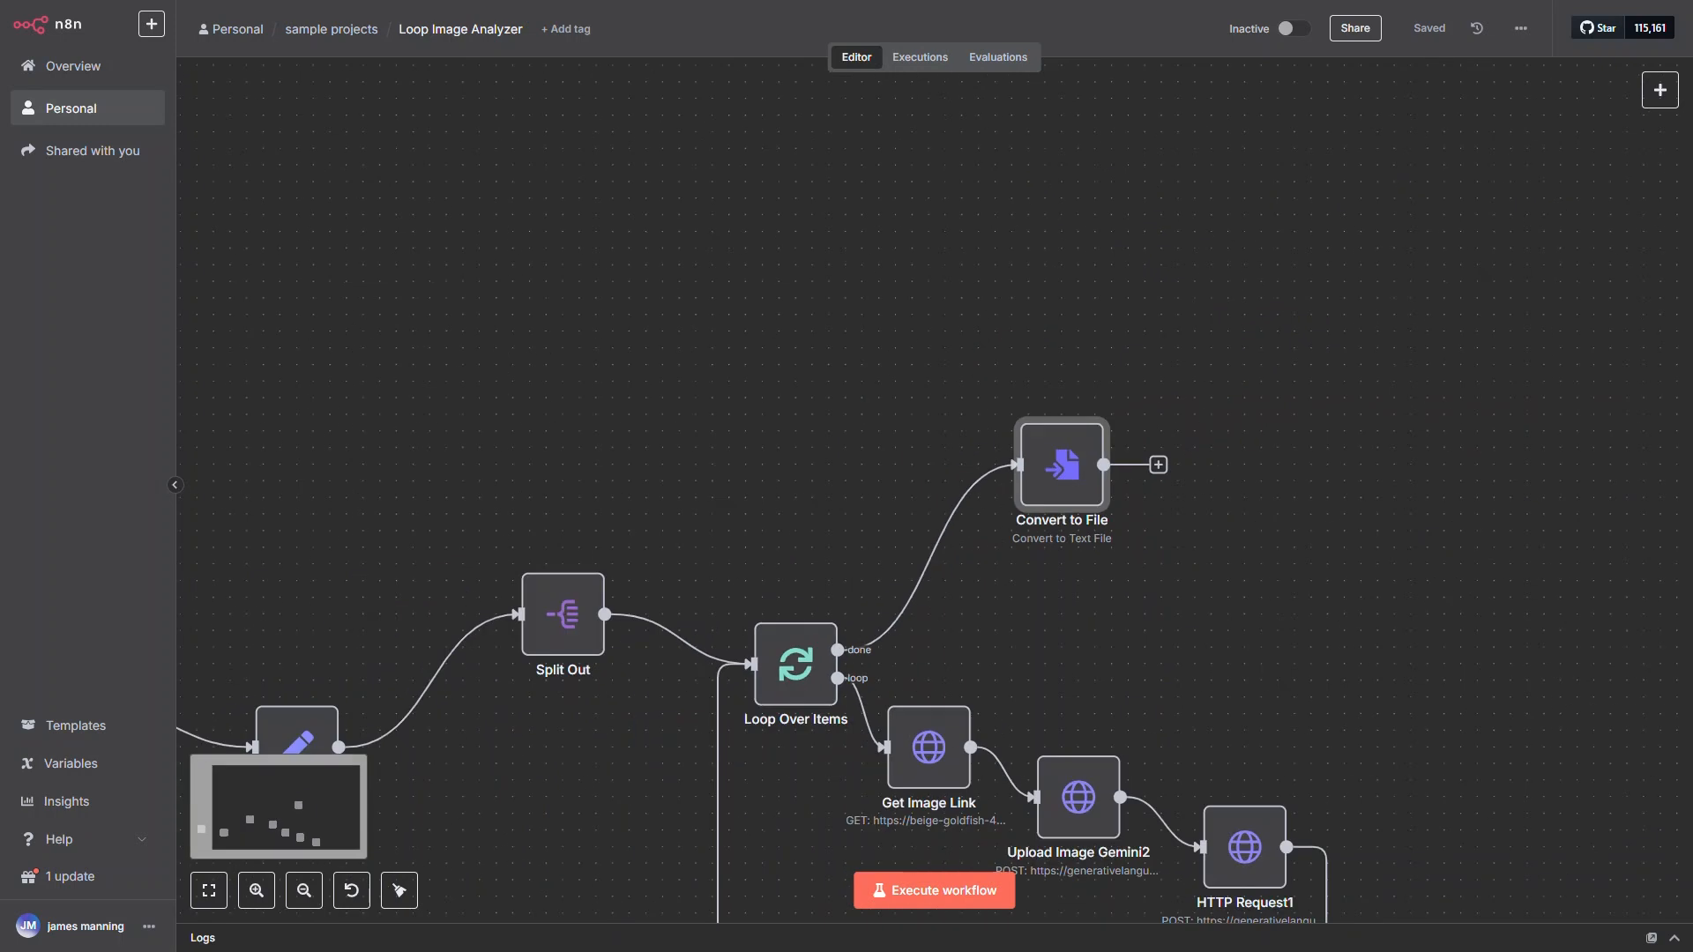
pyautogui.moveTo(1042, 584); pyautogui.dragTo(1131, 488)
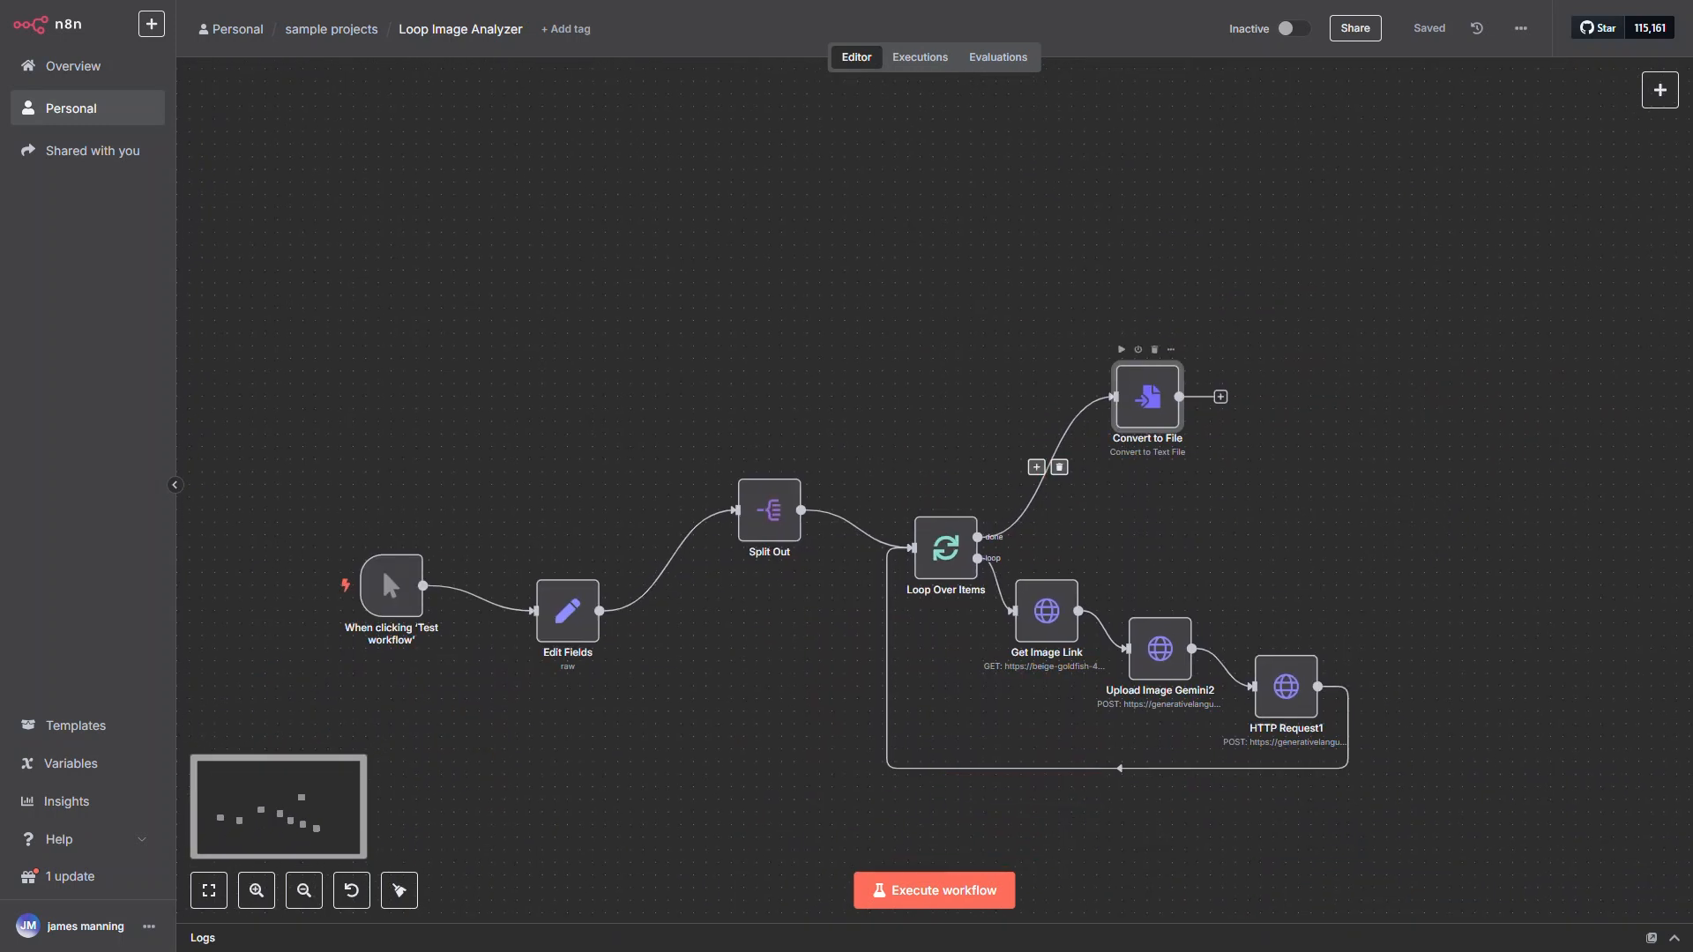
pyautogui.click(568, 610)
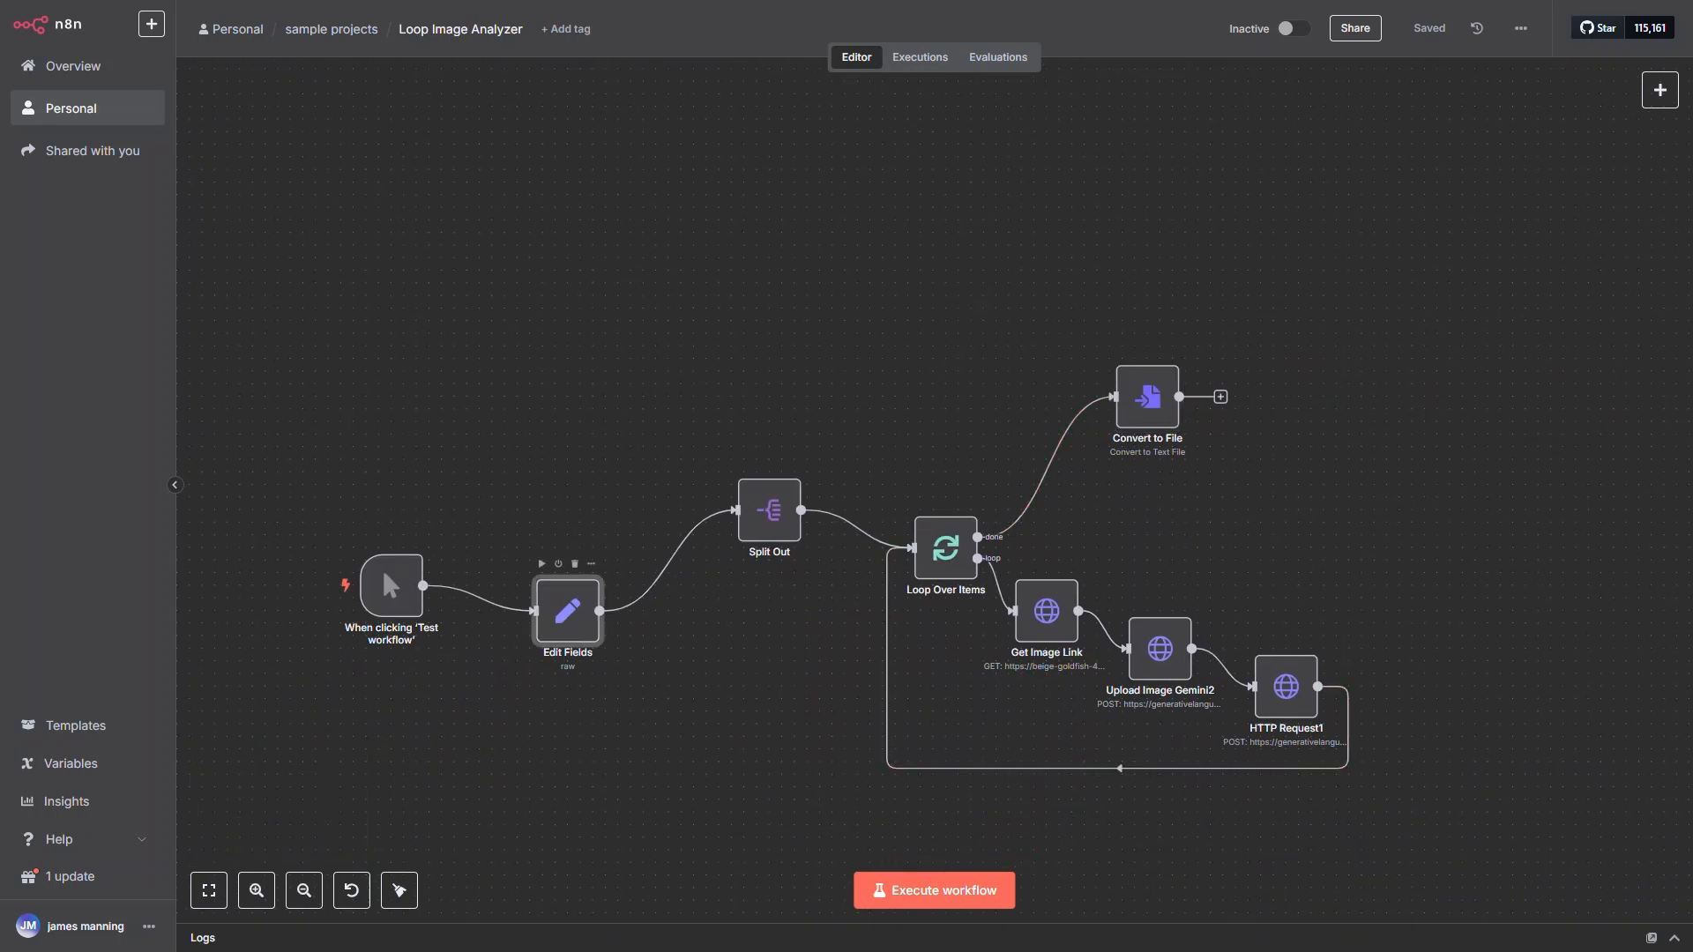
pyautogui.moveTo(701, 431); pyautogui.dragTo(1001, 604)
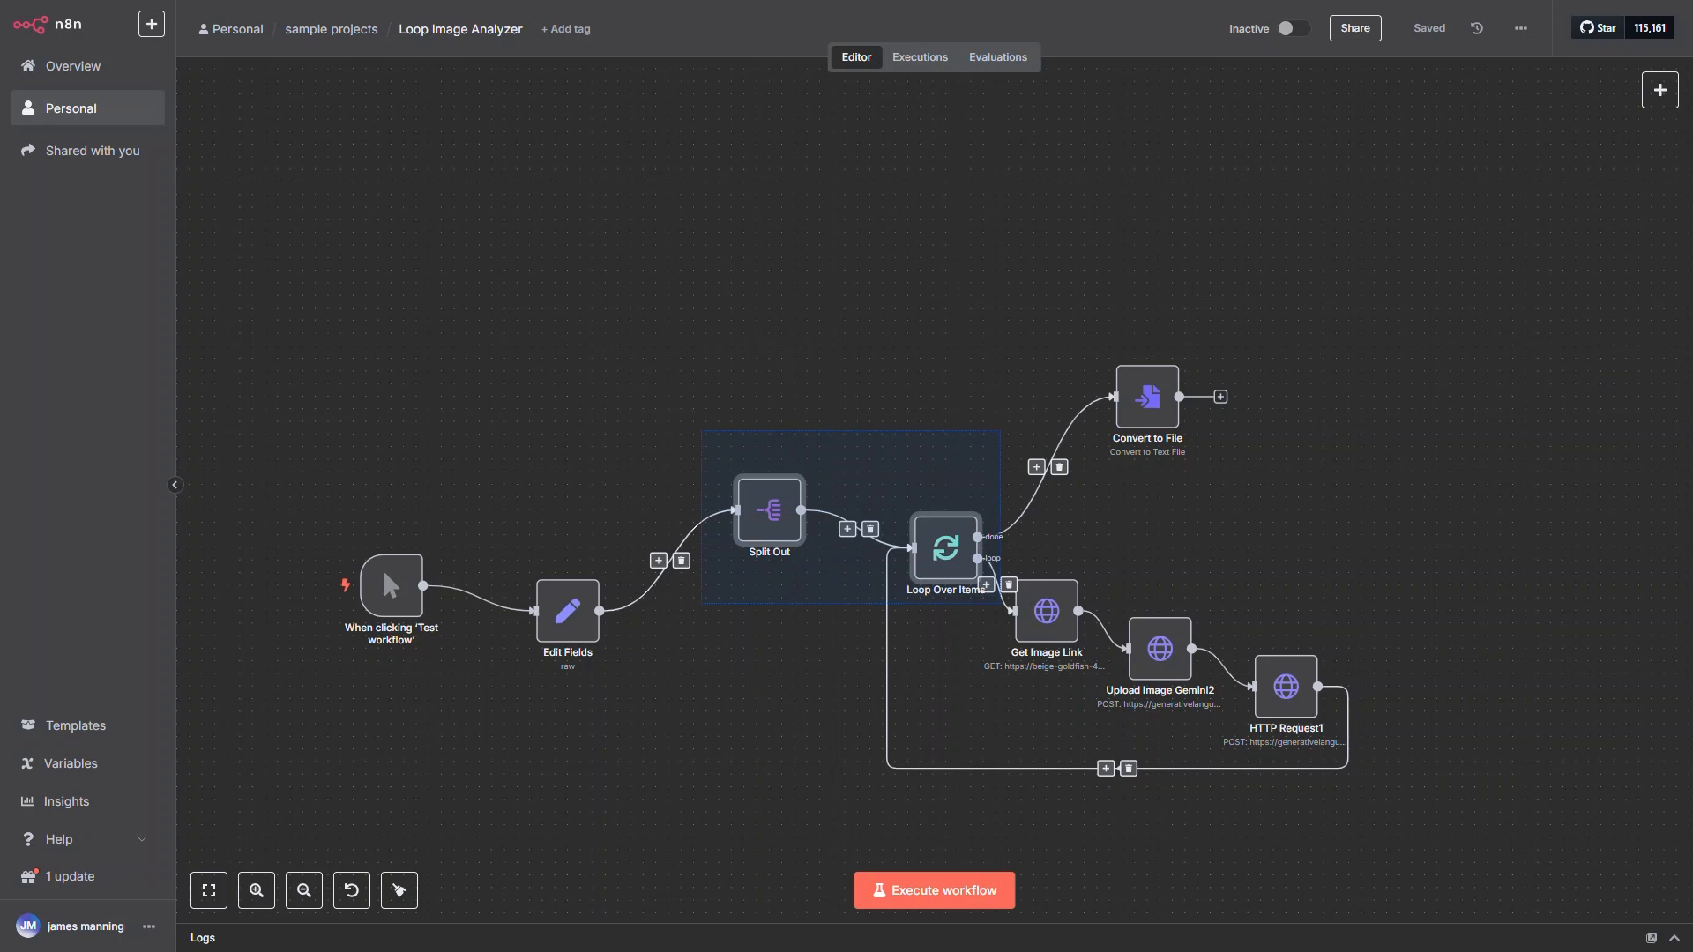
pyautogui.click(1000, 604)
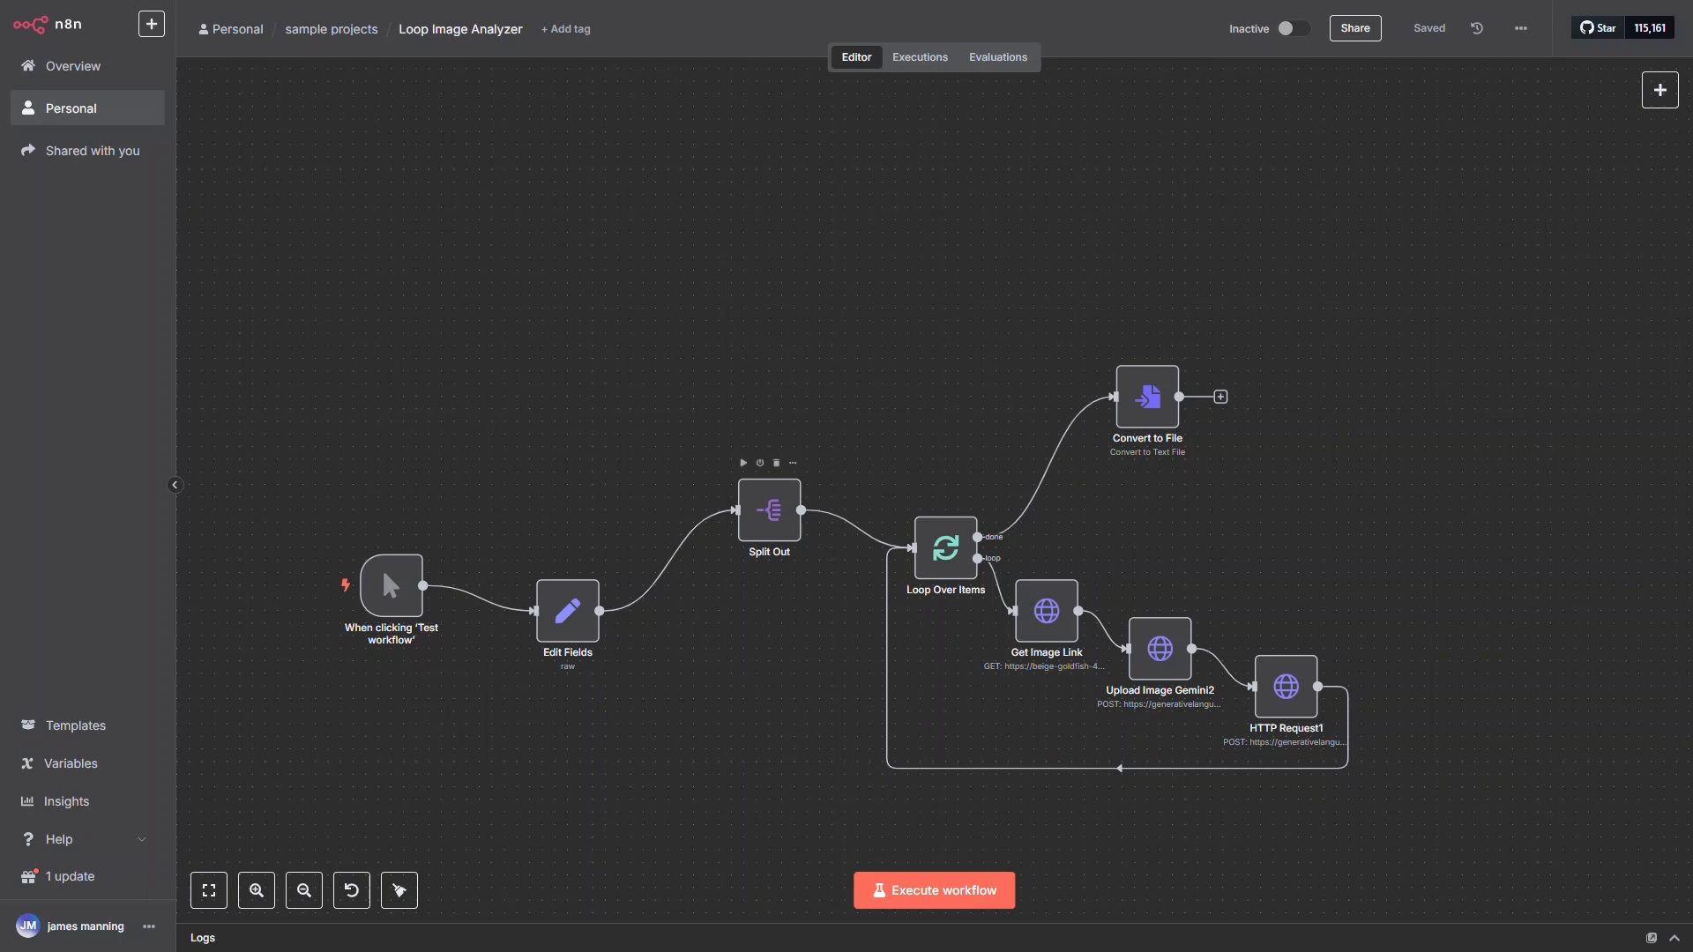
pyautogui.scroll(-2, 1117, 679)
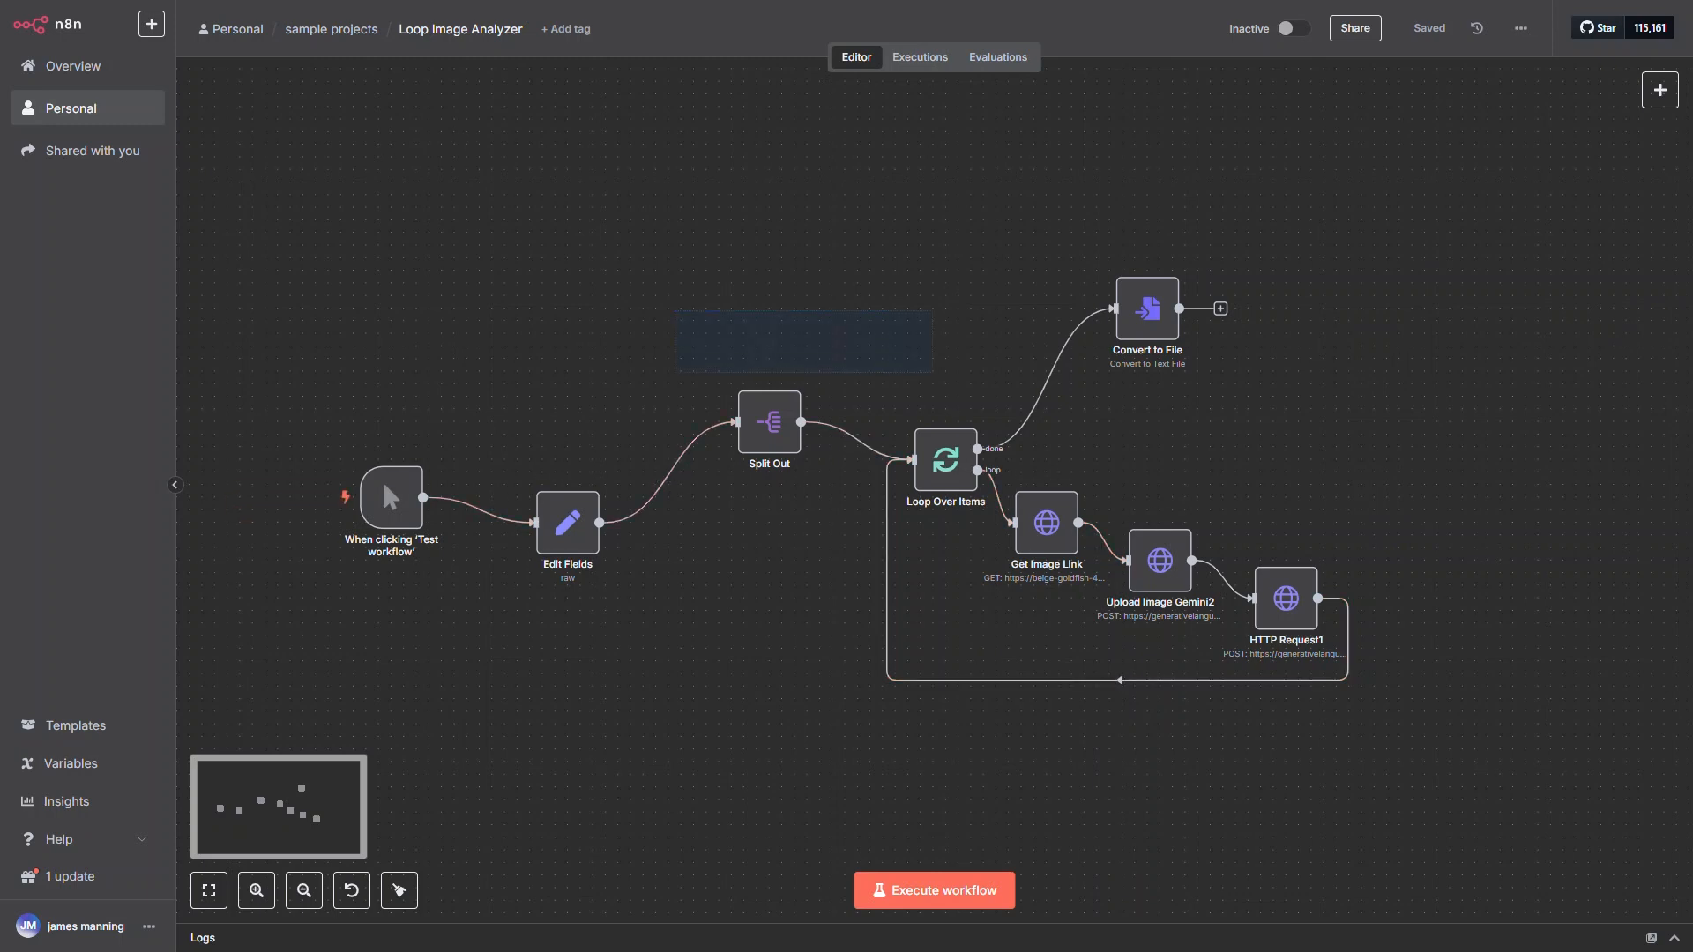
pyautogui.moveTo(932, 371); pyautogui.dragTo(996, 564)
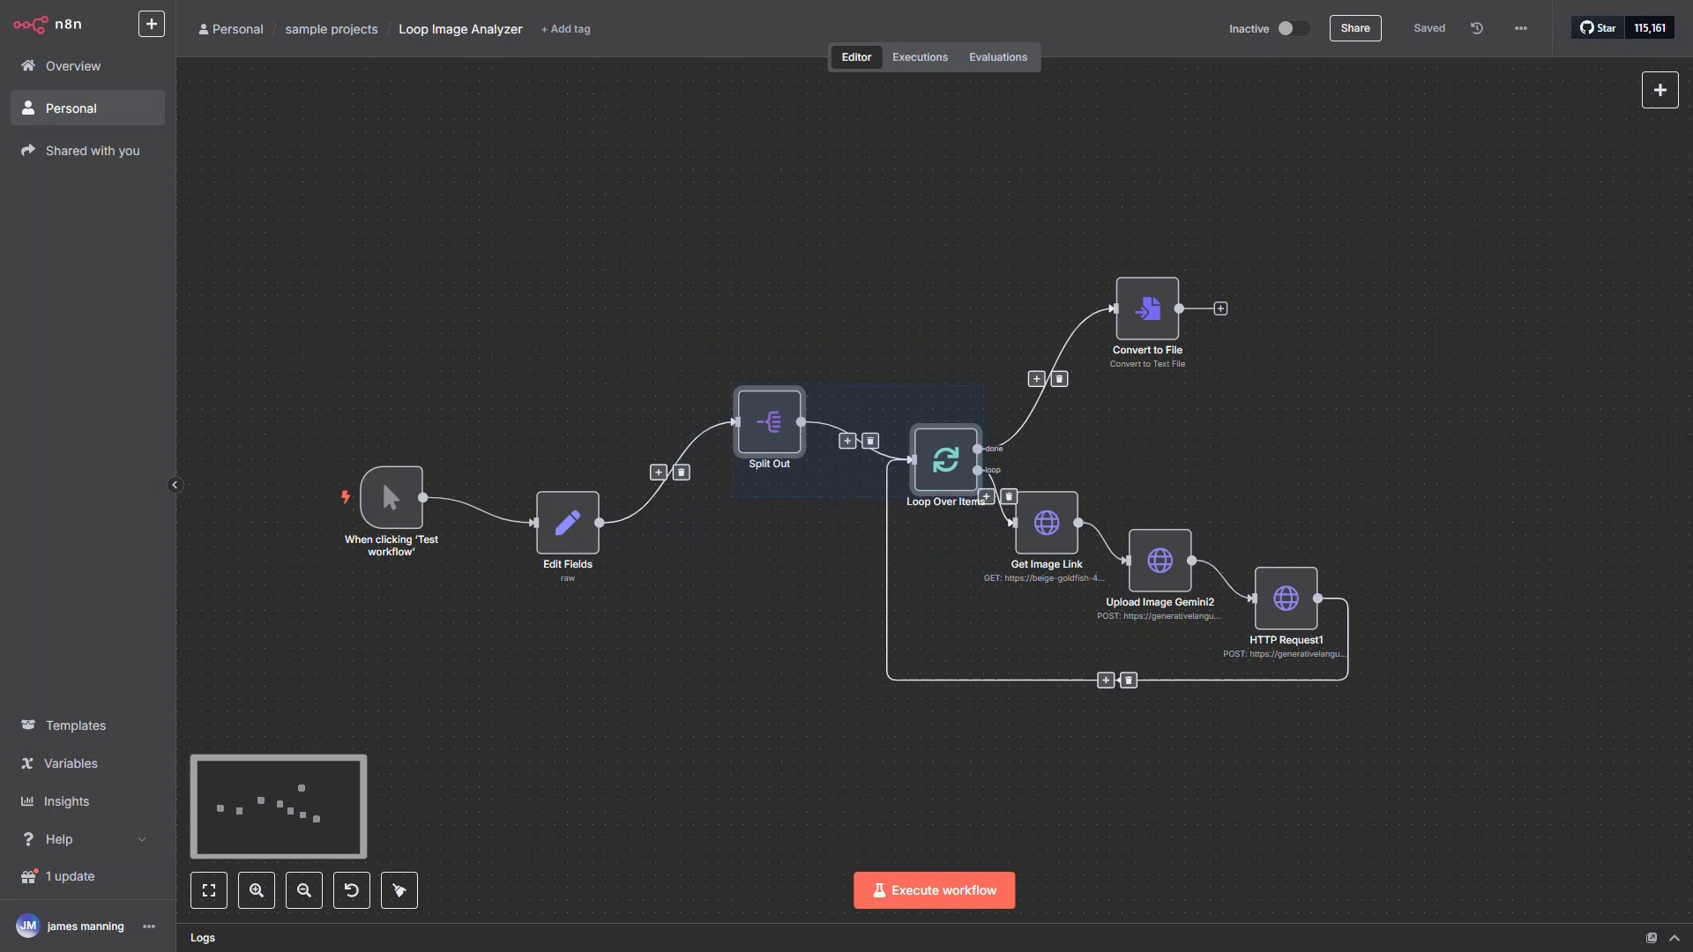
pyautogui.click(996, 565)
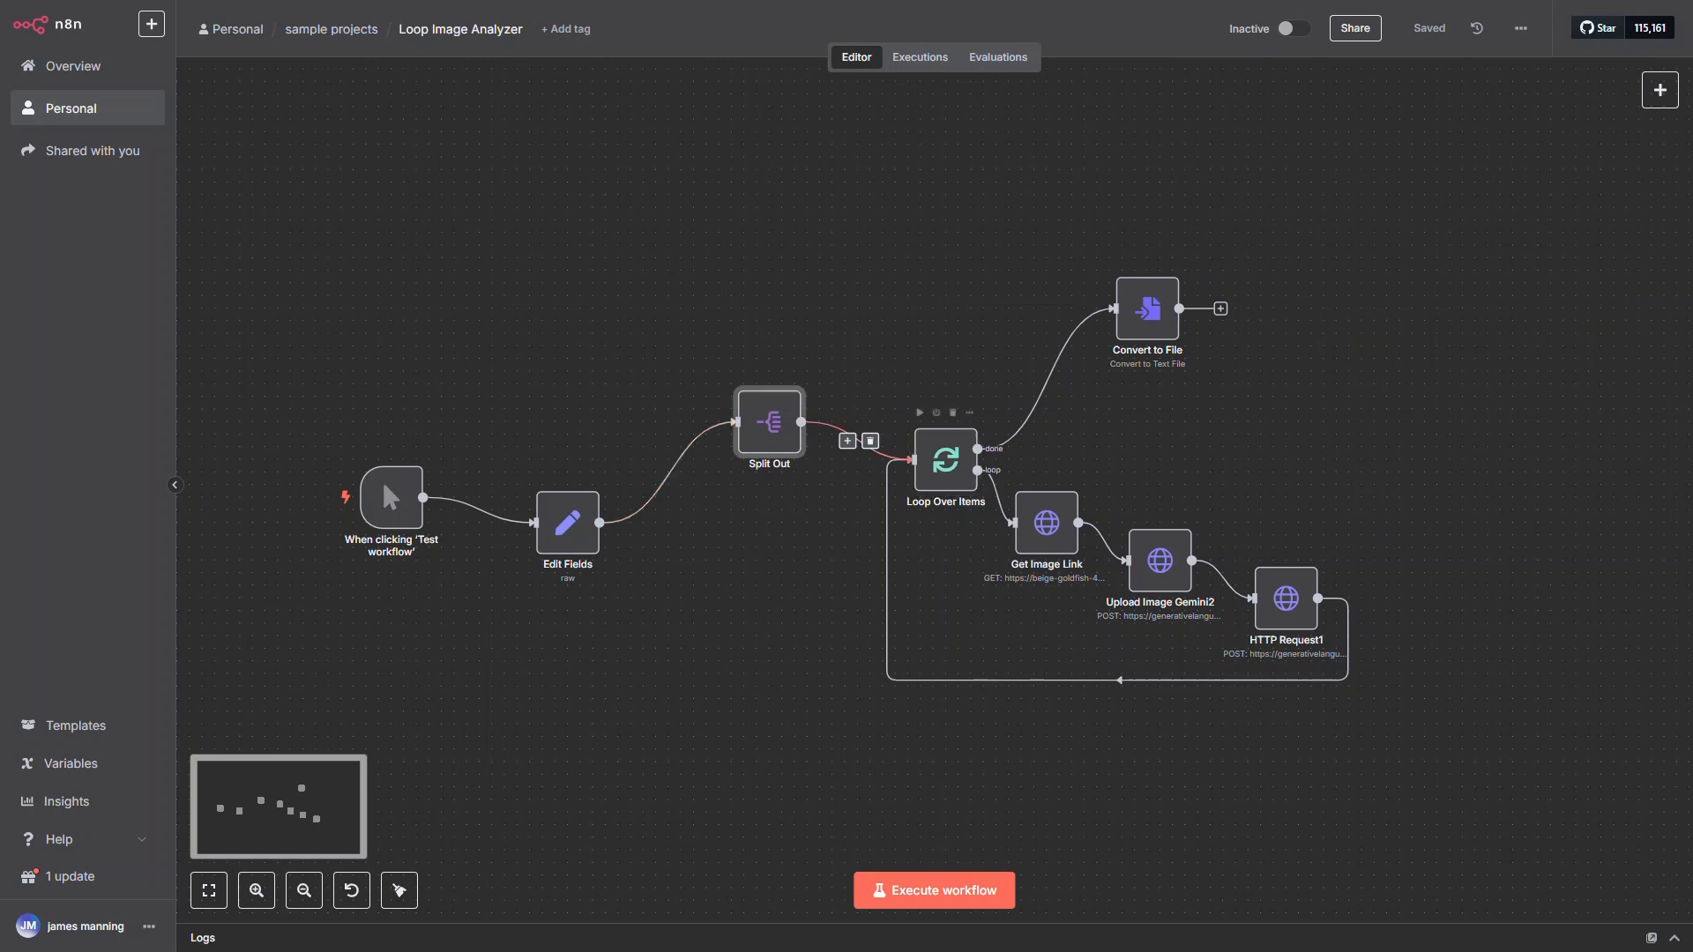
# Step: Move the Loop Over Items node slightly closer to Split Out and execute the Loop Image Analyzer workflow
pyautogui.moveTo(945, 459); pyautogui.dragTo(921, 459)
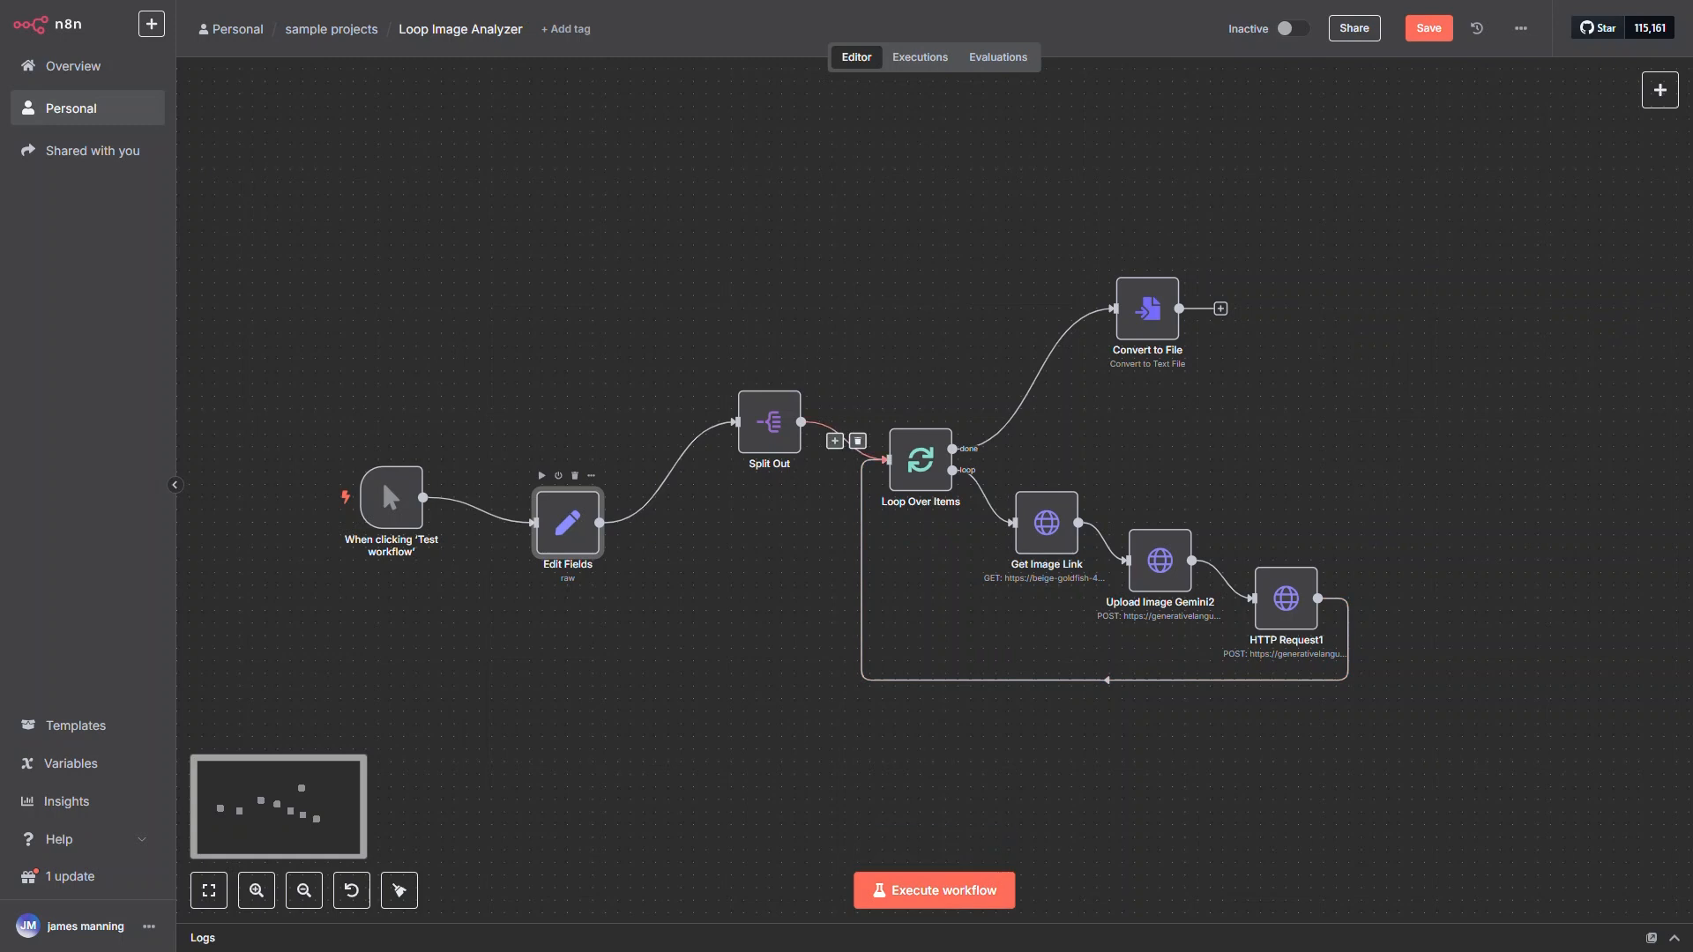
pyautogui.click(934, 891)
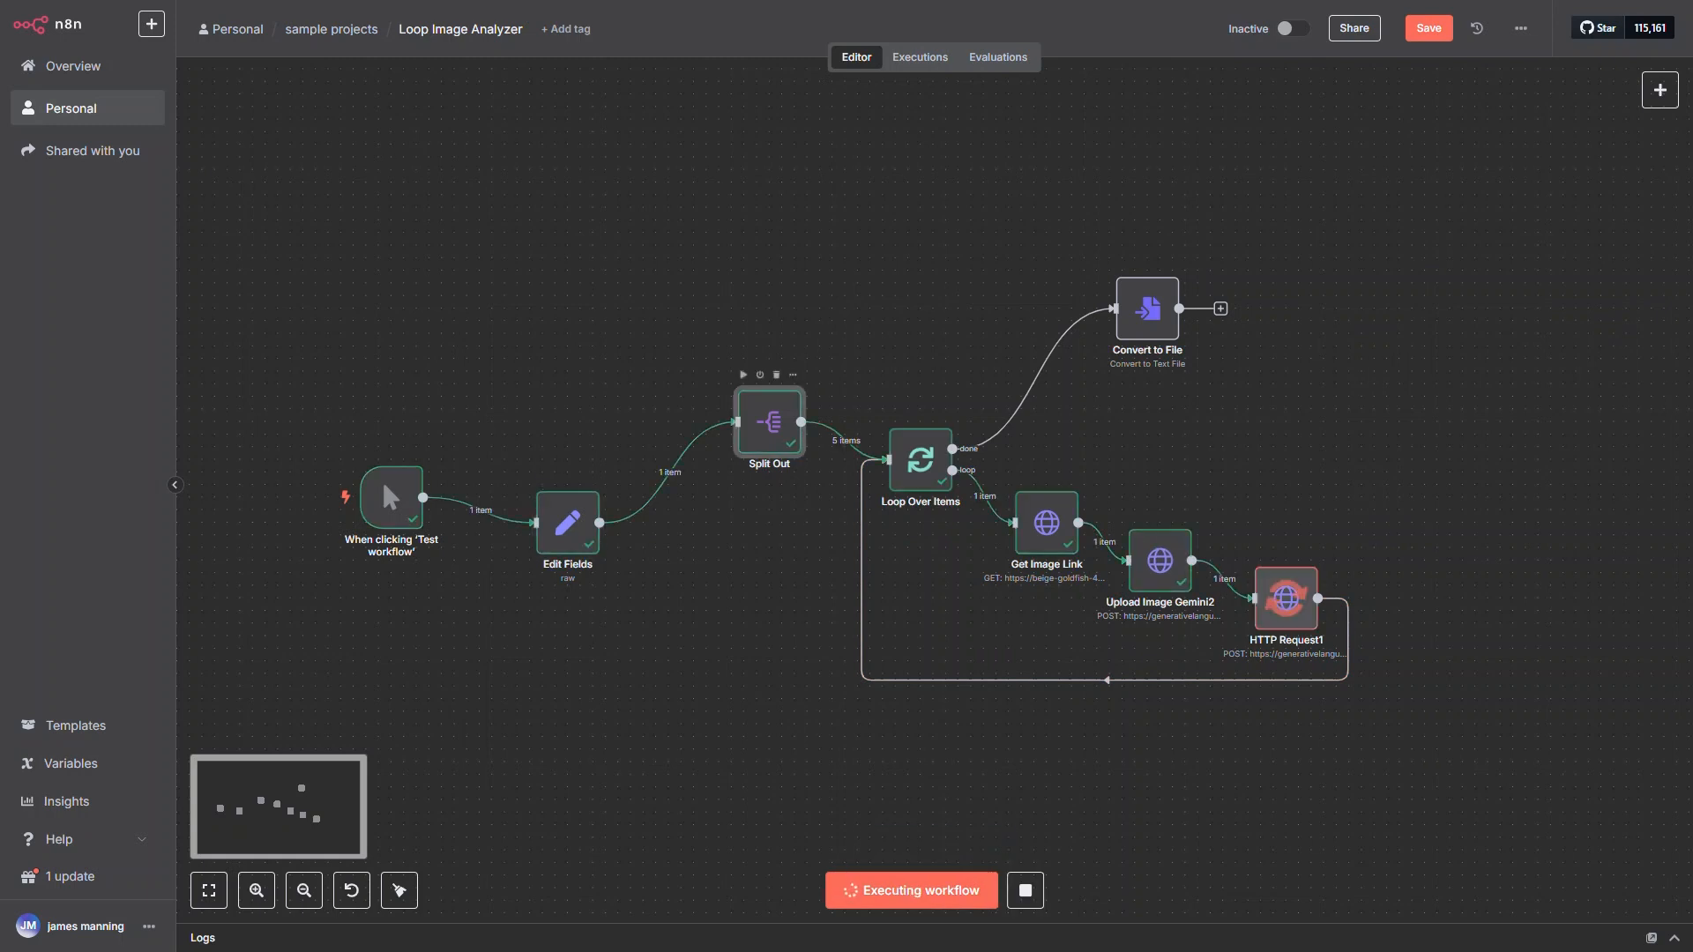
pyautogui.doubleClick(769, 421)
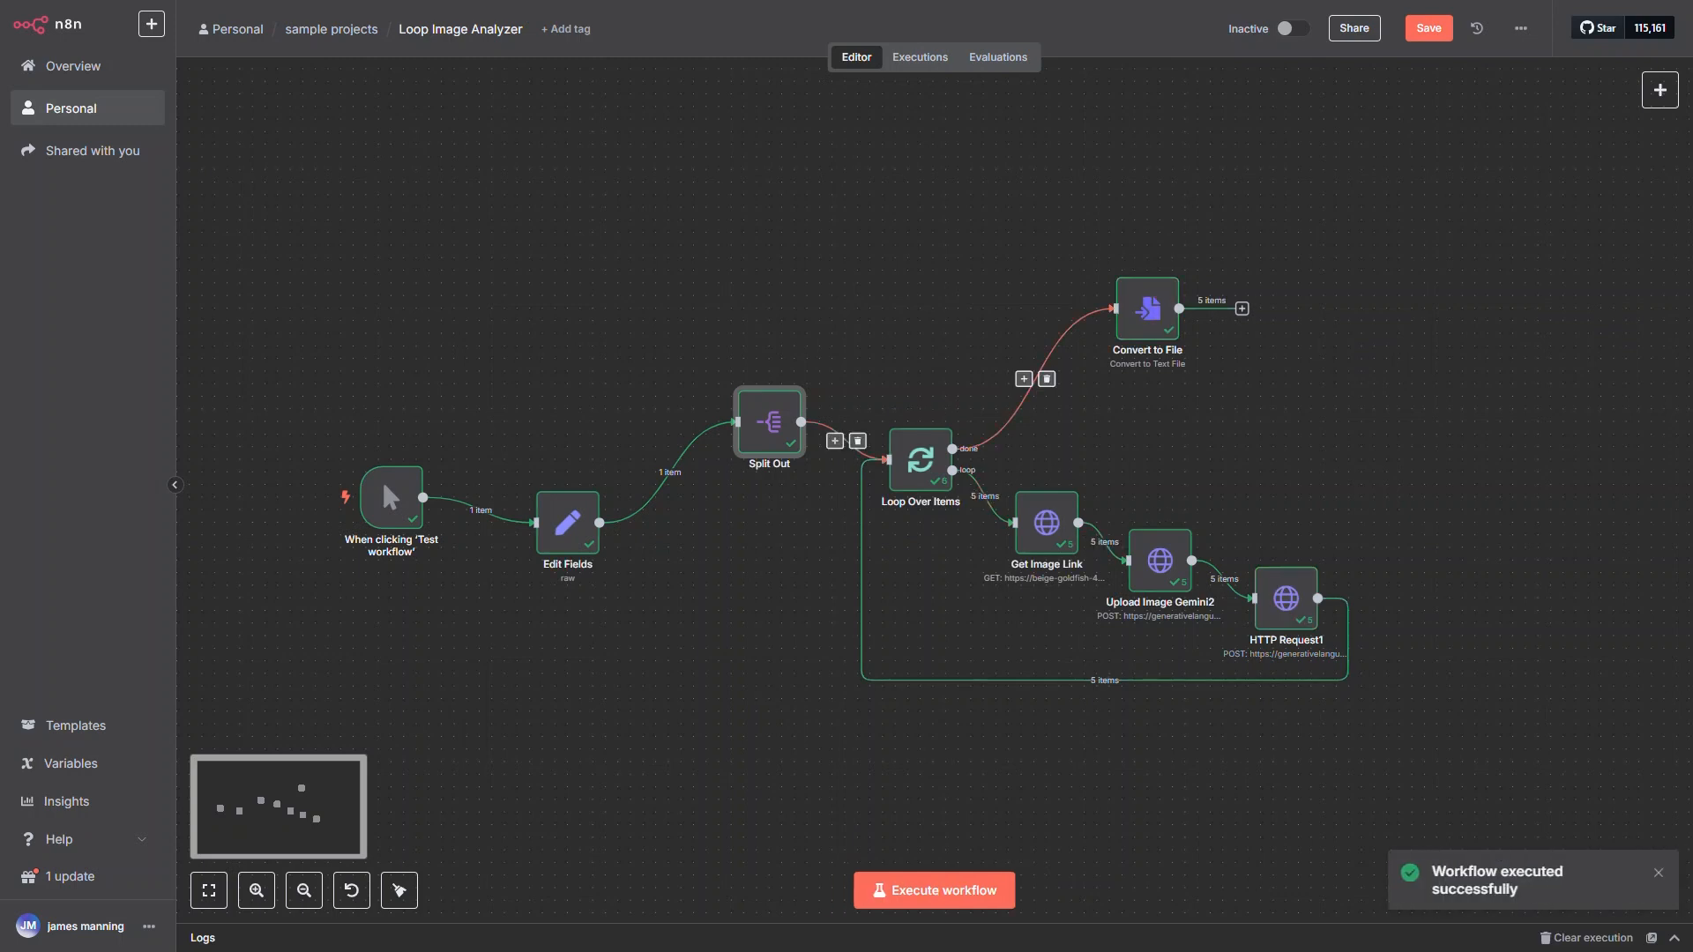
# Step: Examine the text files in the Convert to File node's output
pyautogui.doubleClick(1147, 309)
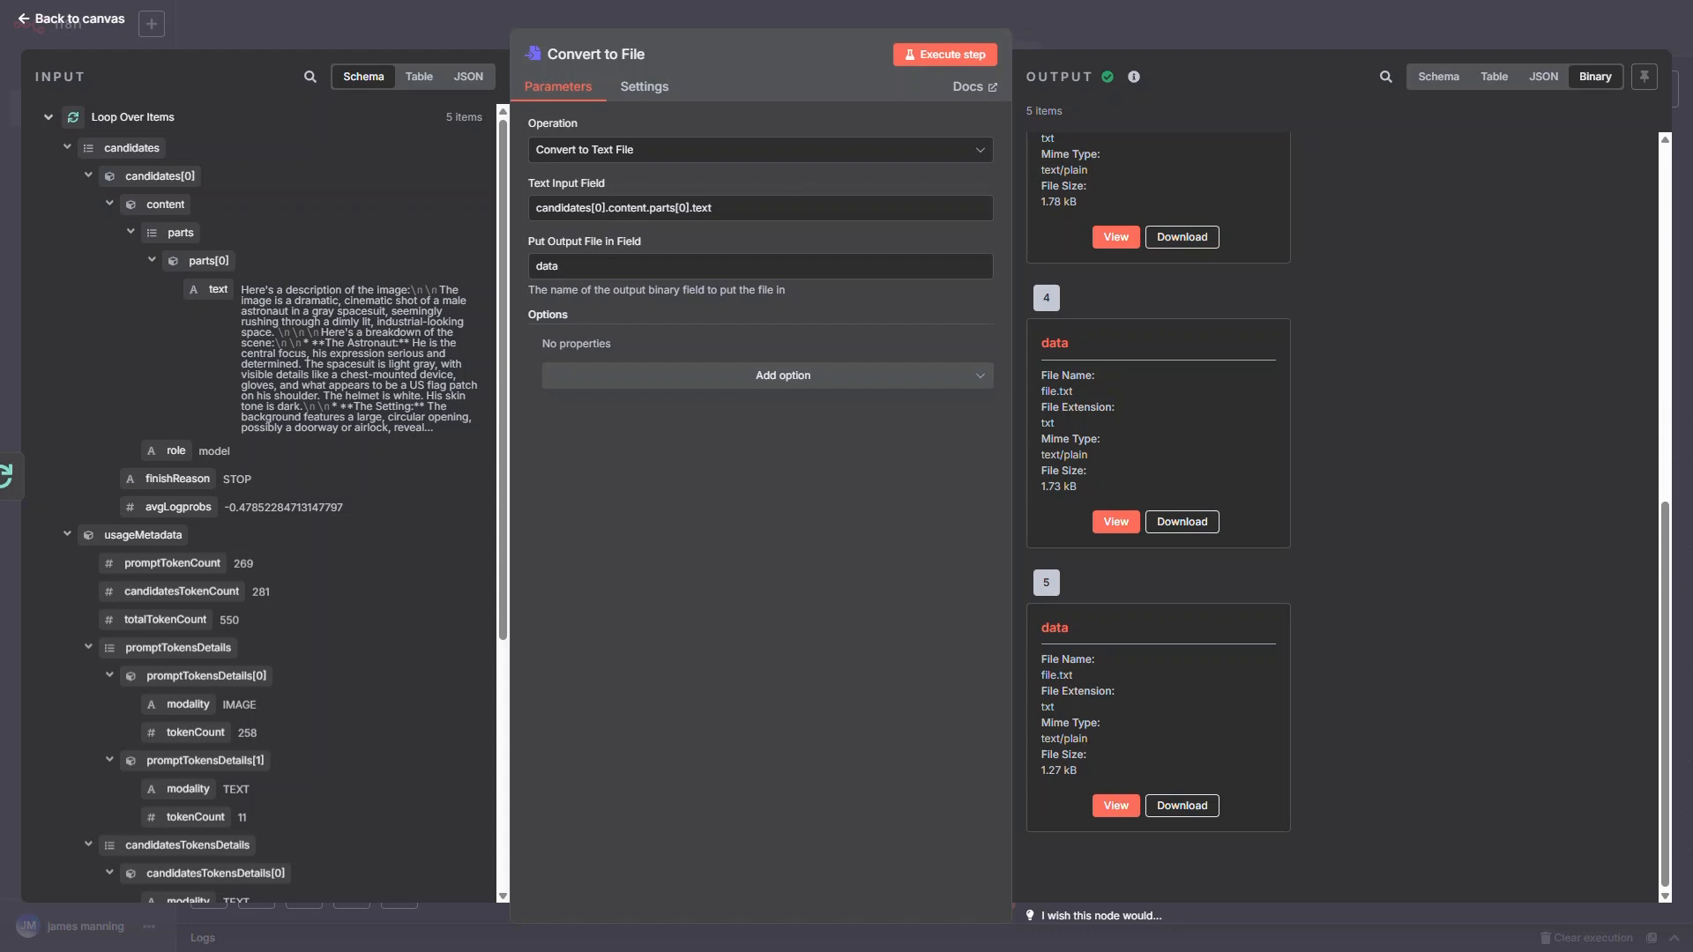
pyautogui.scroll(3, 1158, 516)
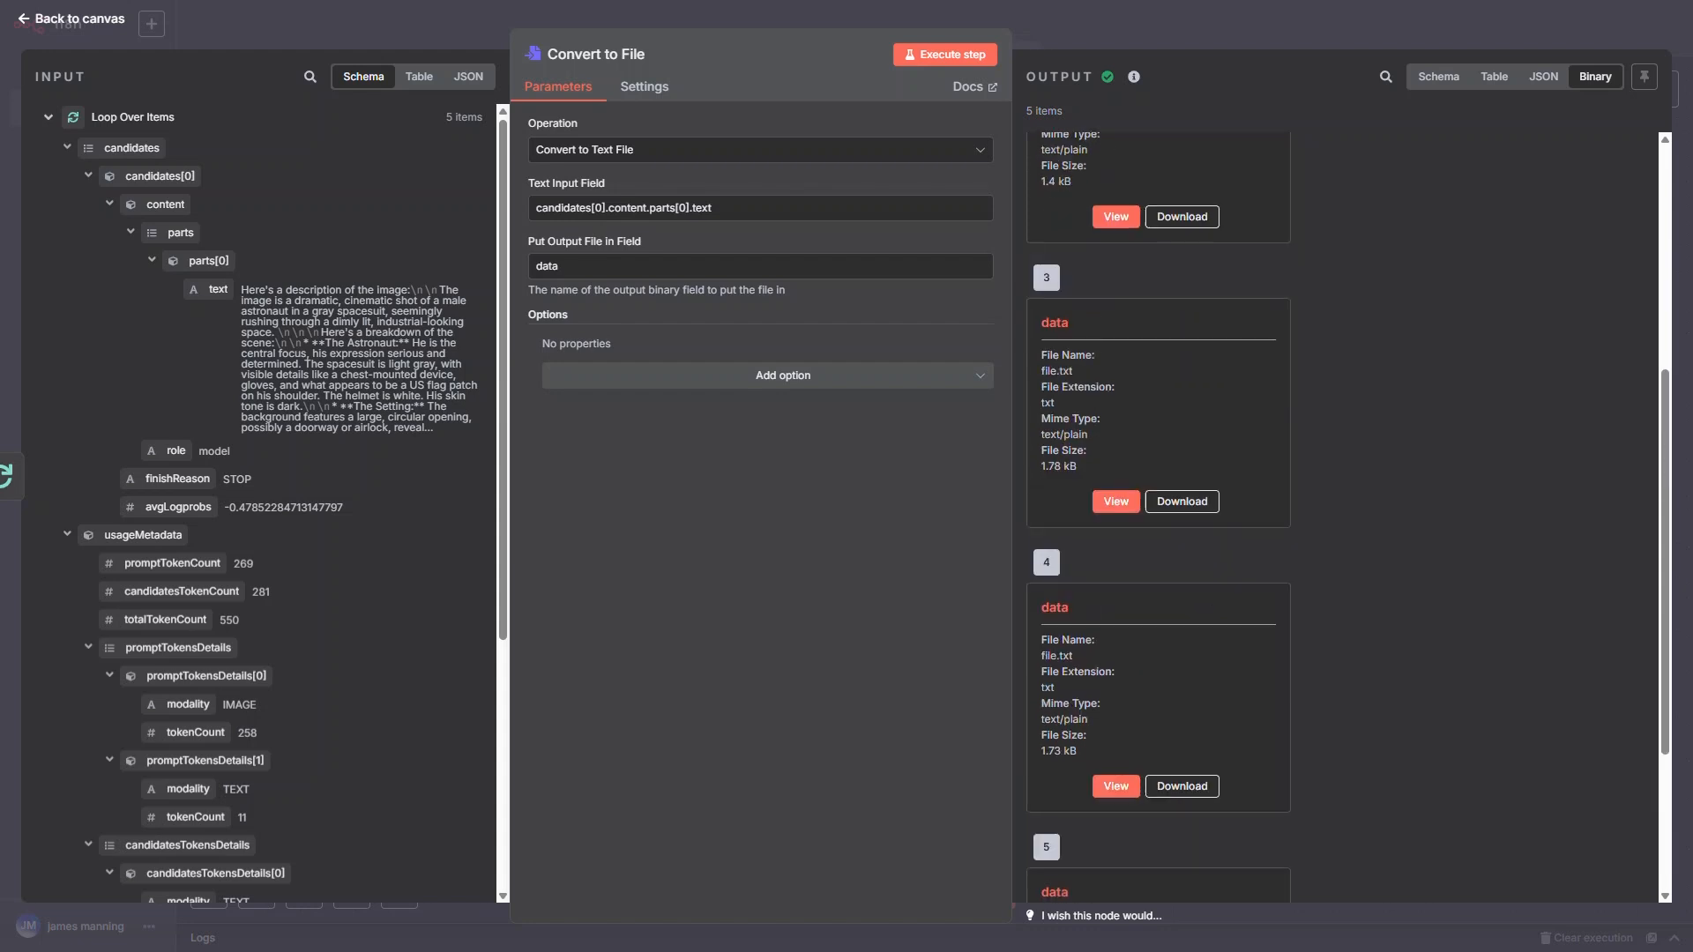
pyautogui.press('Escape')
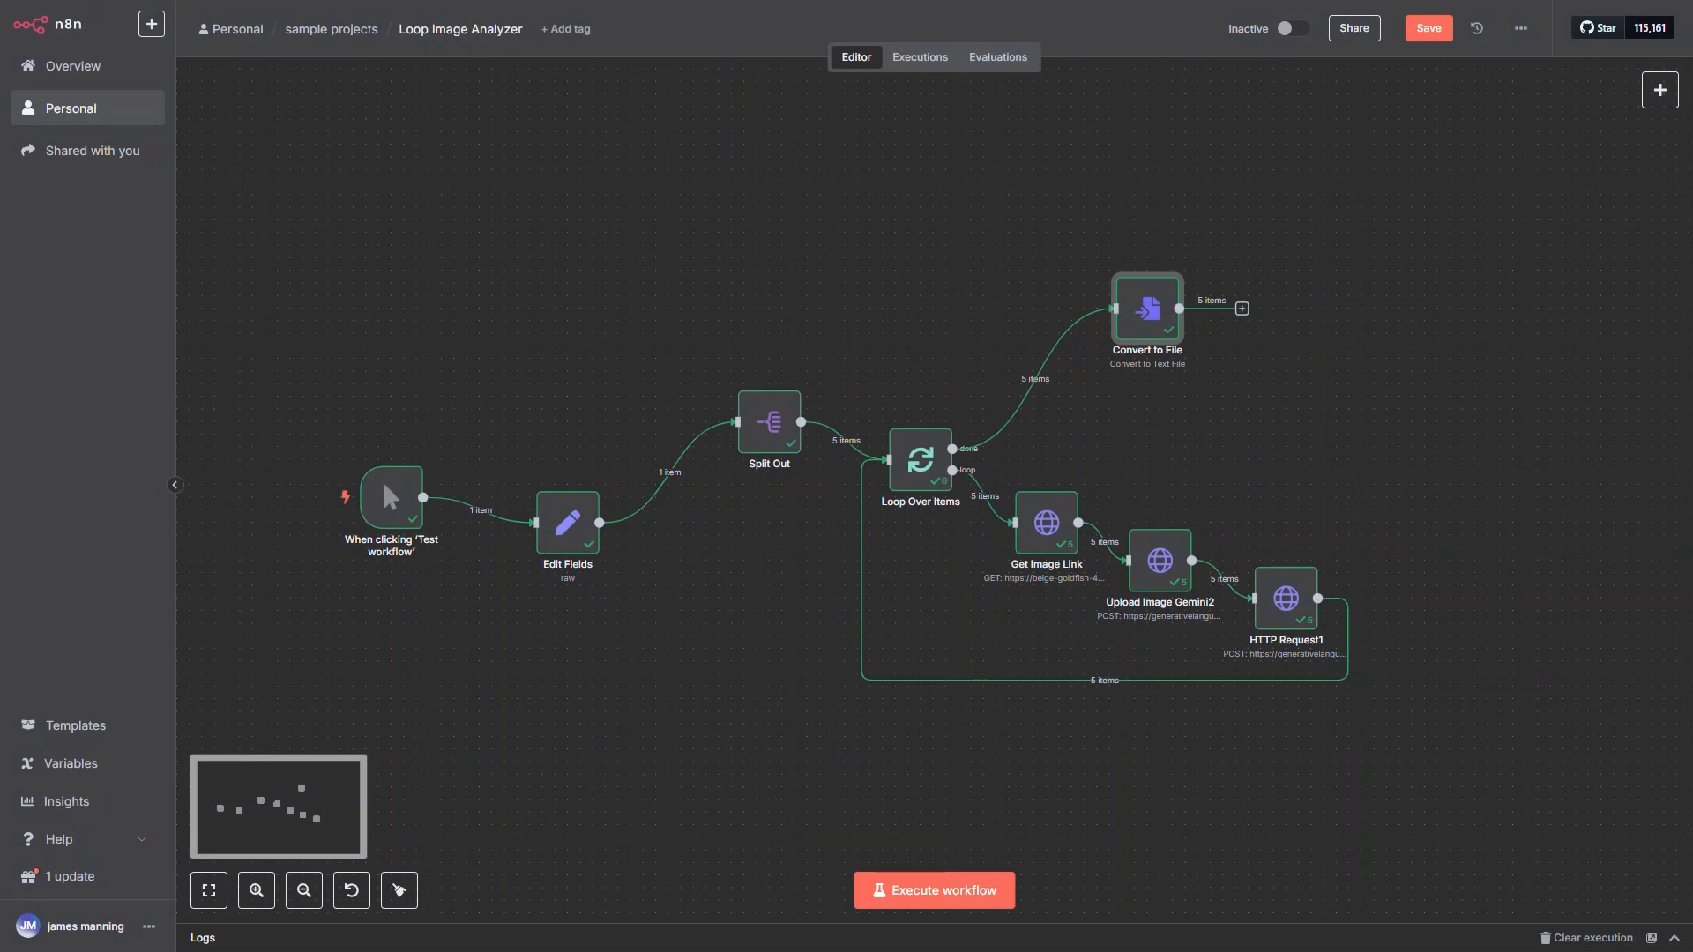
pyautogui.moveTo(1399, 749); pyautogui.dragTo(992, 206)
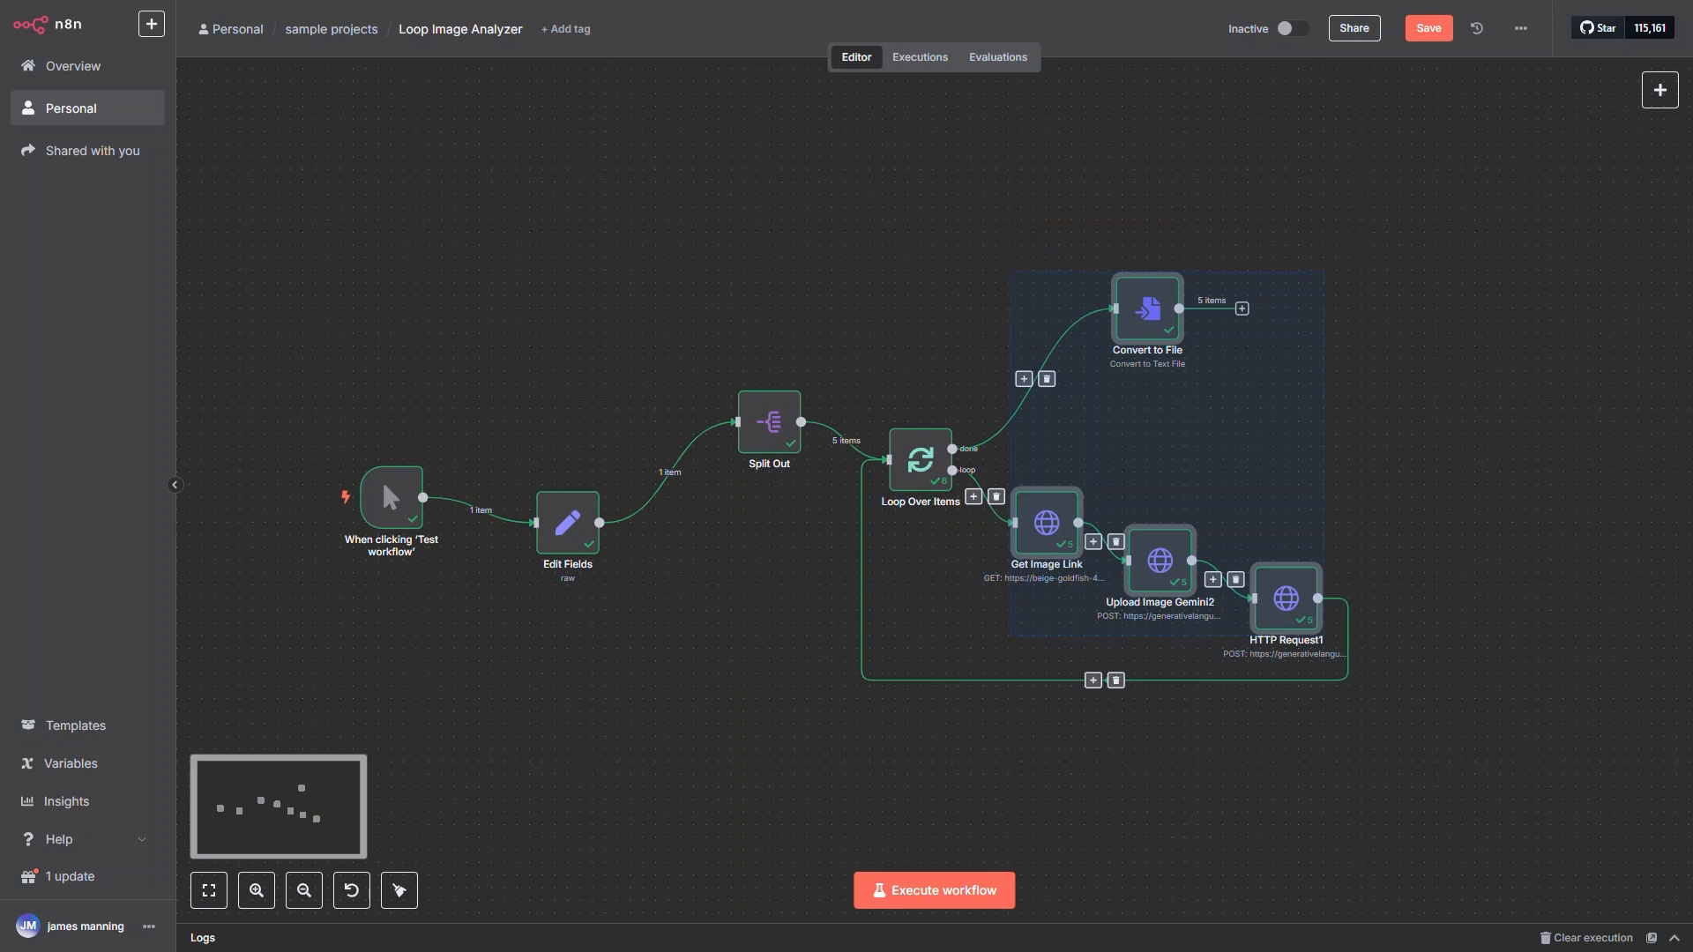
pyautogui.moveTo(510, 423)
pyautogui.mouseDown()
pyautogui.moveTo(690, 529)
pyautogui.moveTo(690, 603)
pyautogui.mouseUp()
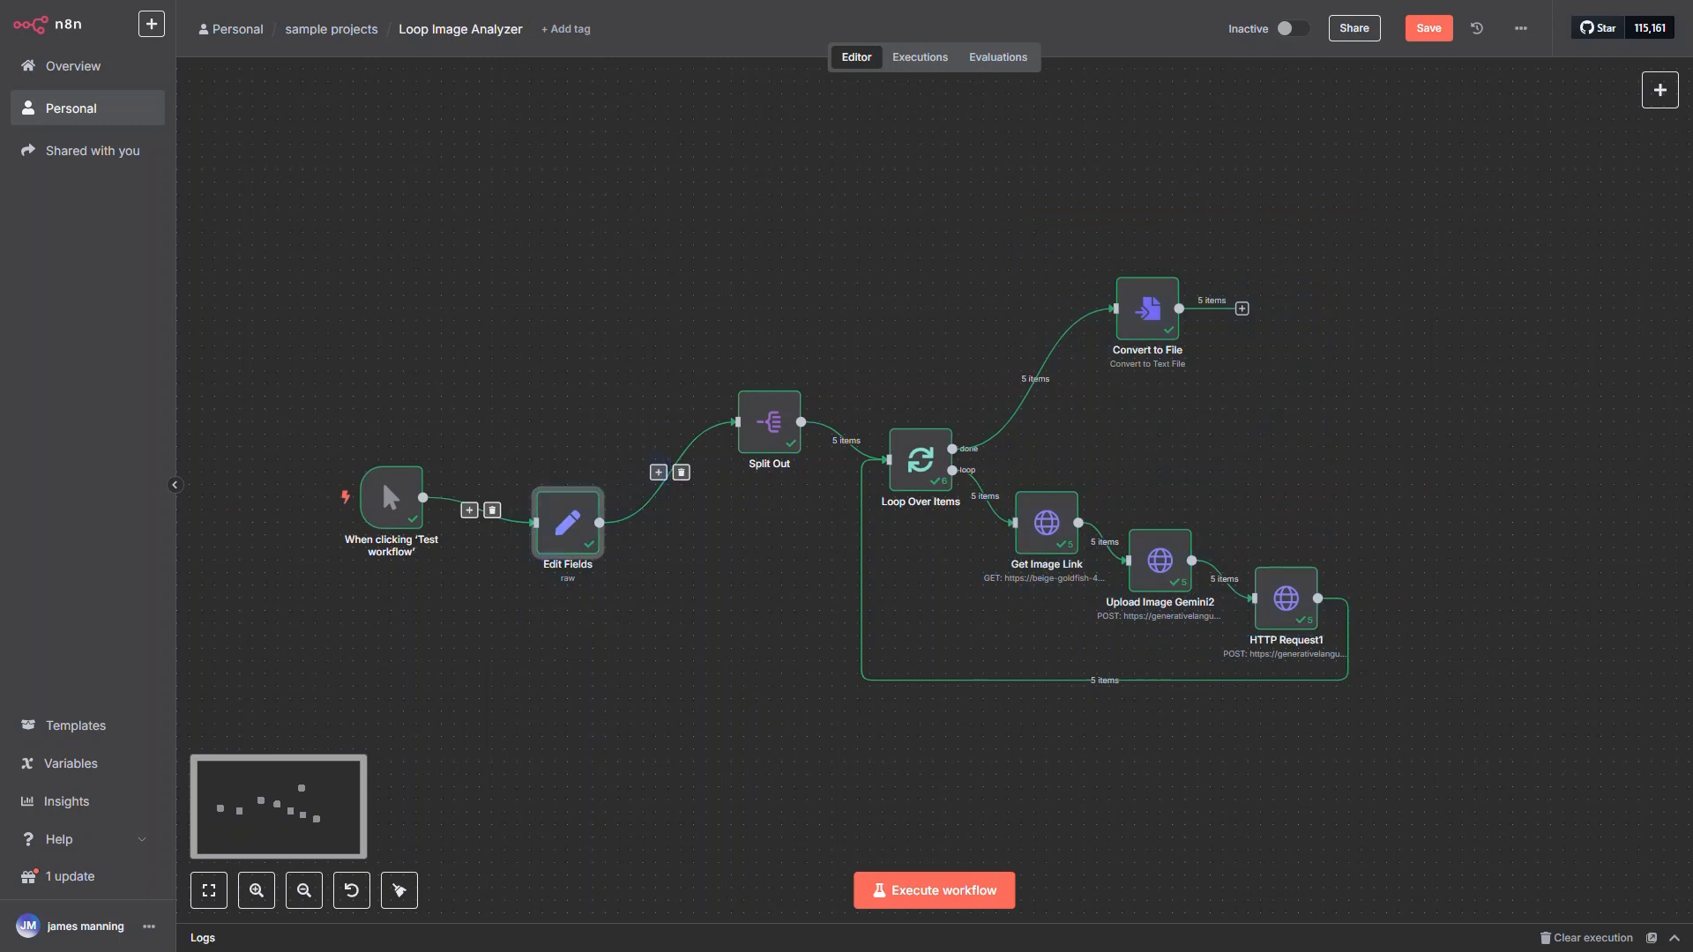
pyautogui.moveTo(669, 341); pyautogui.dragTo(993, 580)
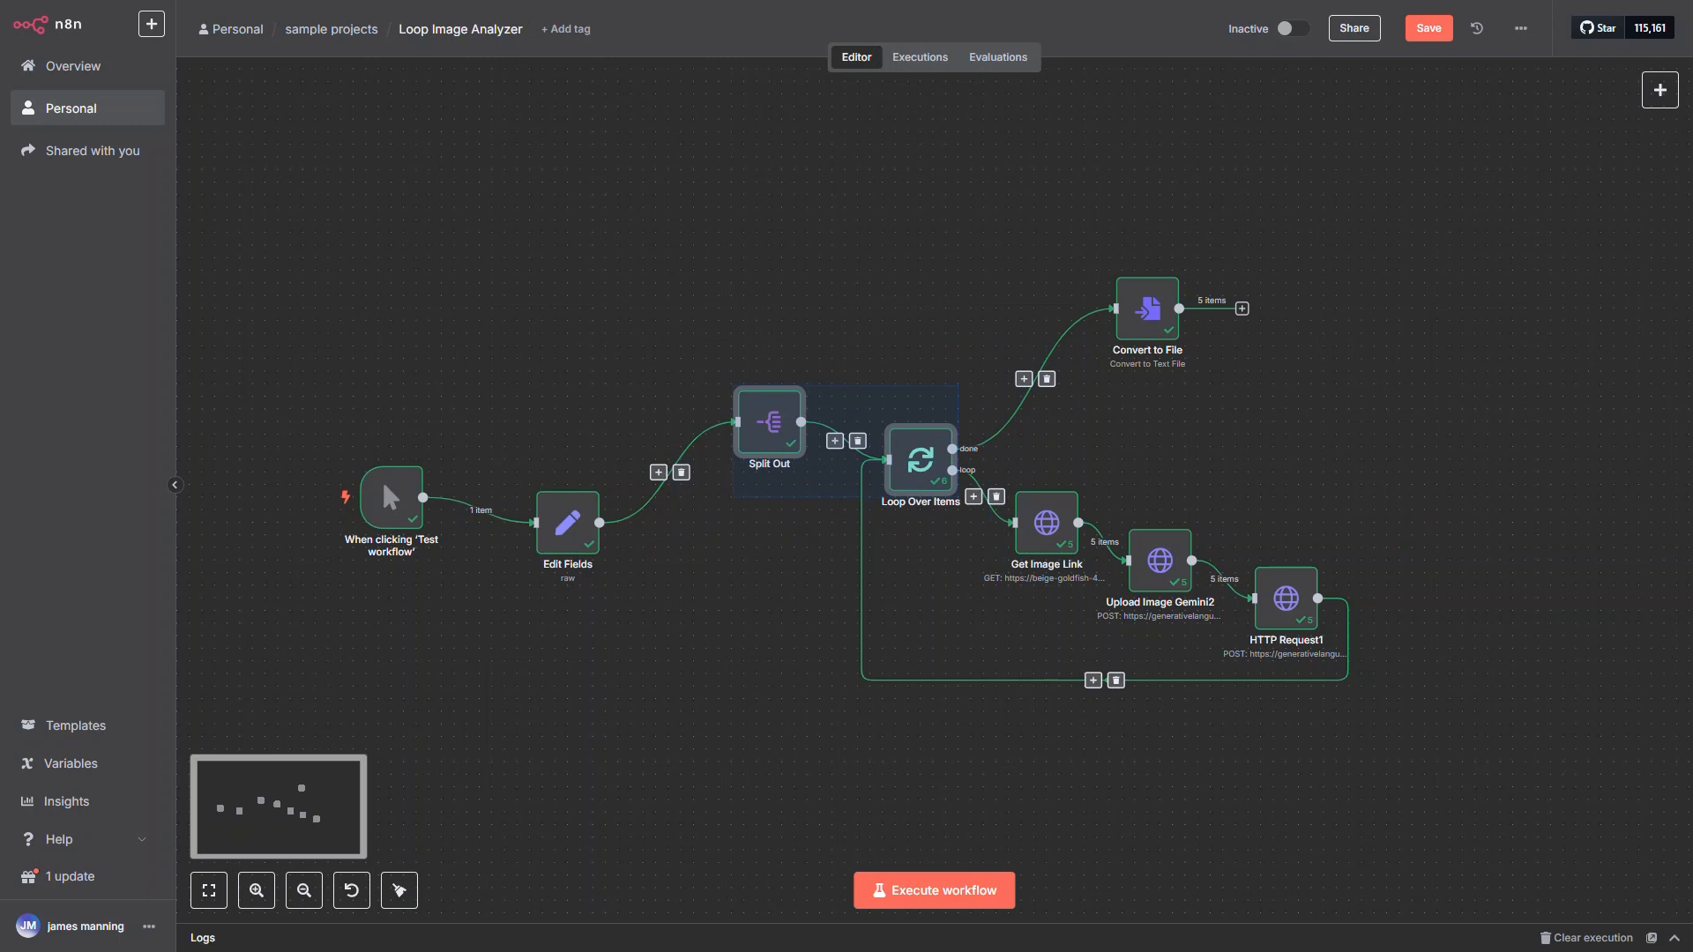
# Step: Review the done branch output of Loop Over Items, collapsing its candidates and usageMetadata groups
pyautogui.doubleClick(921, 459)
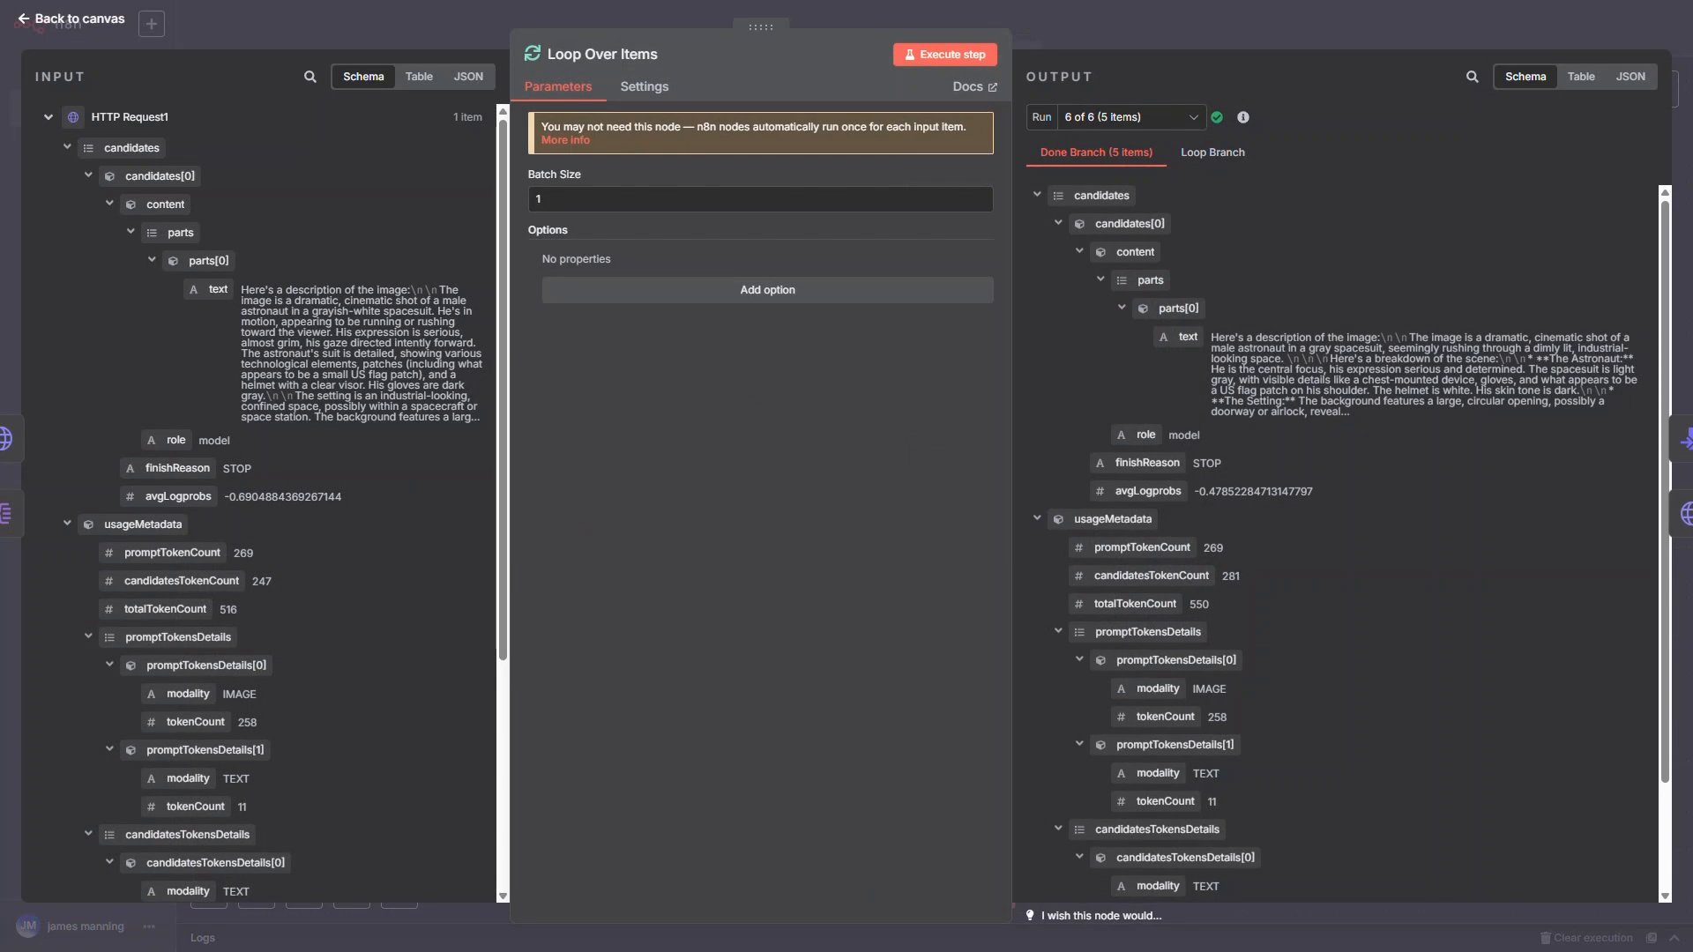
pyautogui.scroll(-3, 1349, 544)
pyautogui.scroll(3, 1349, 543)
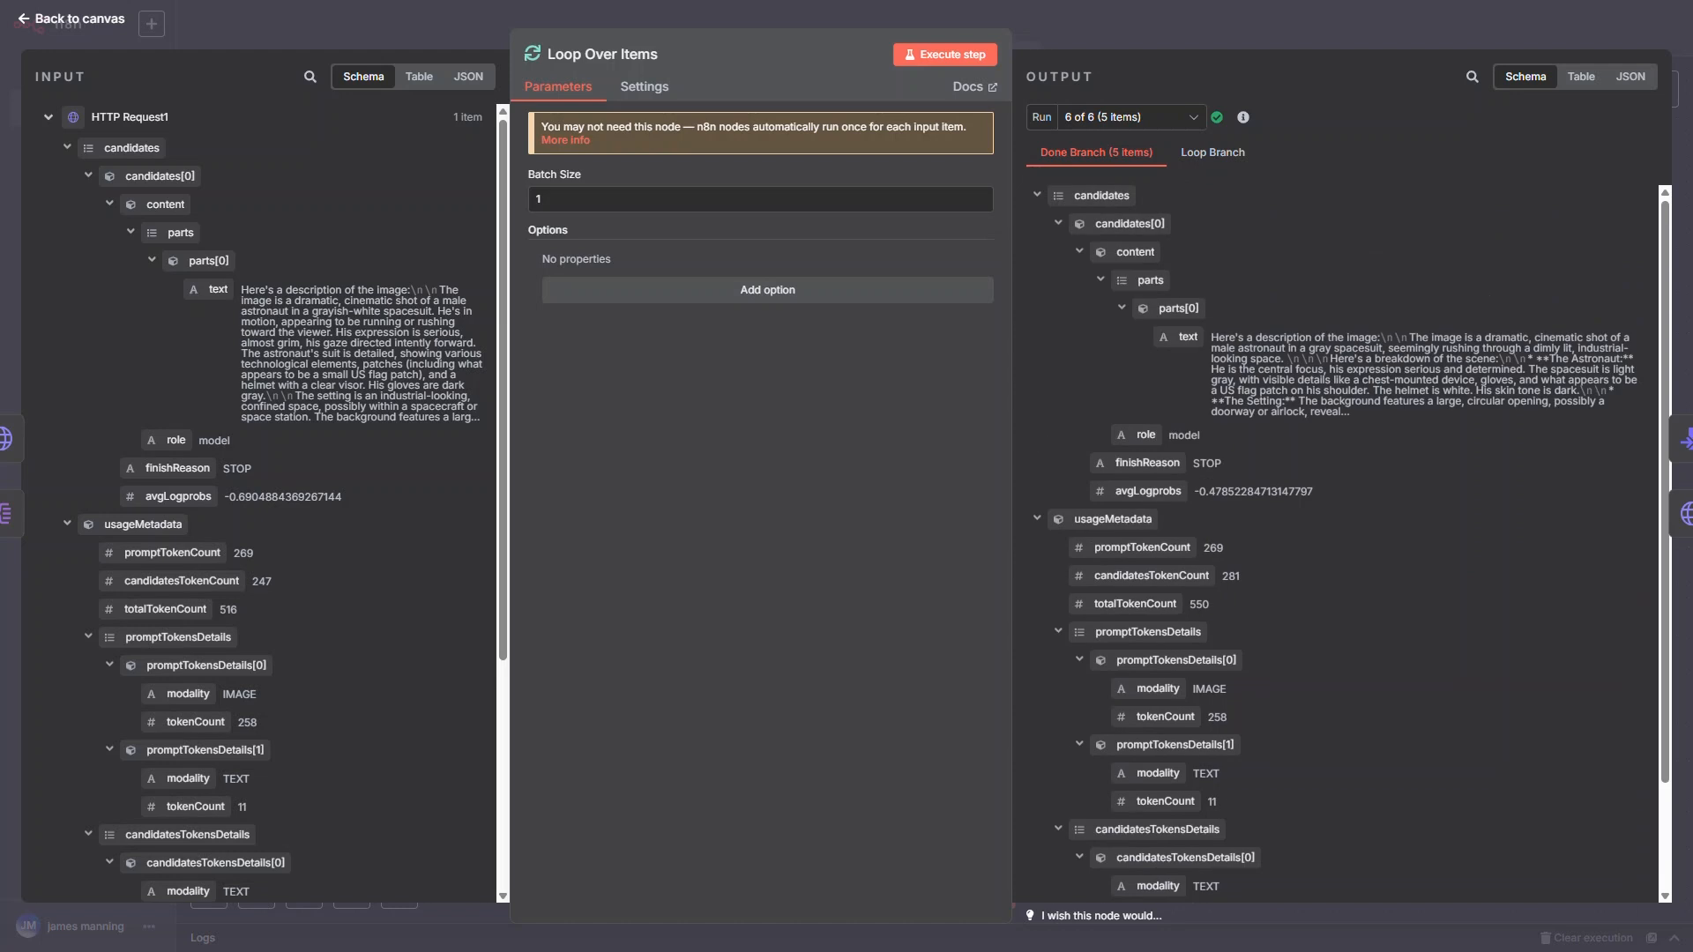
pyautogui.click(1037, 195)
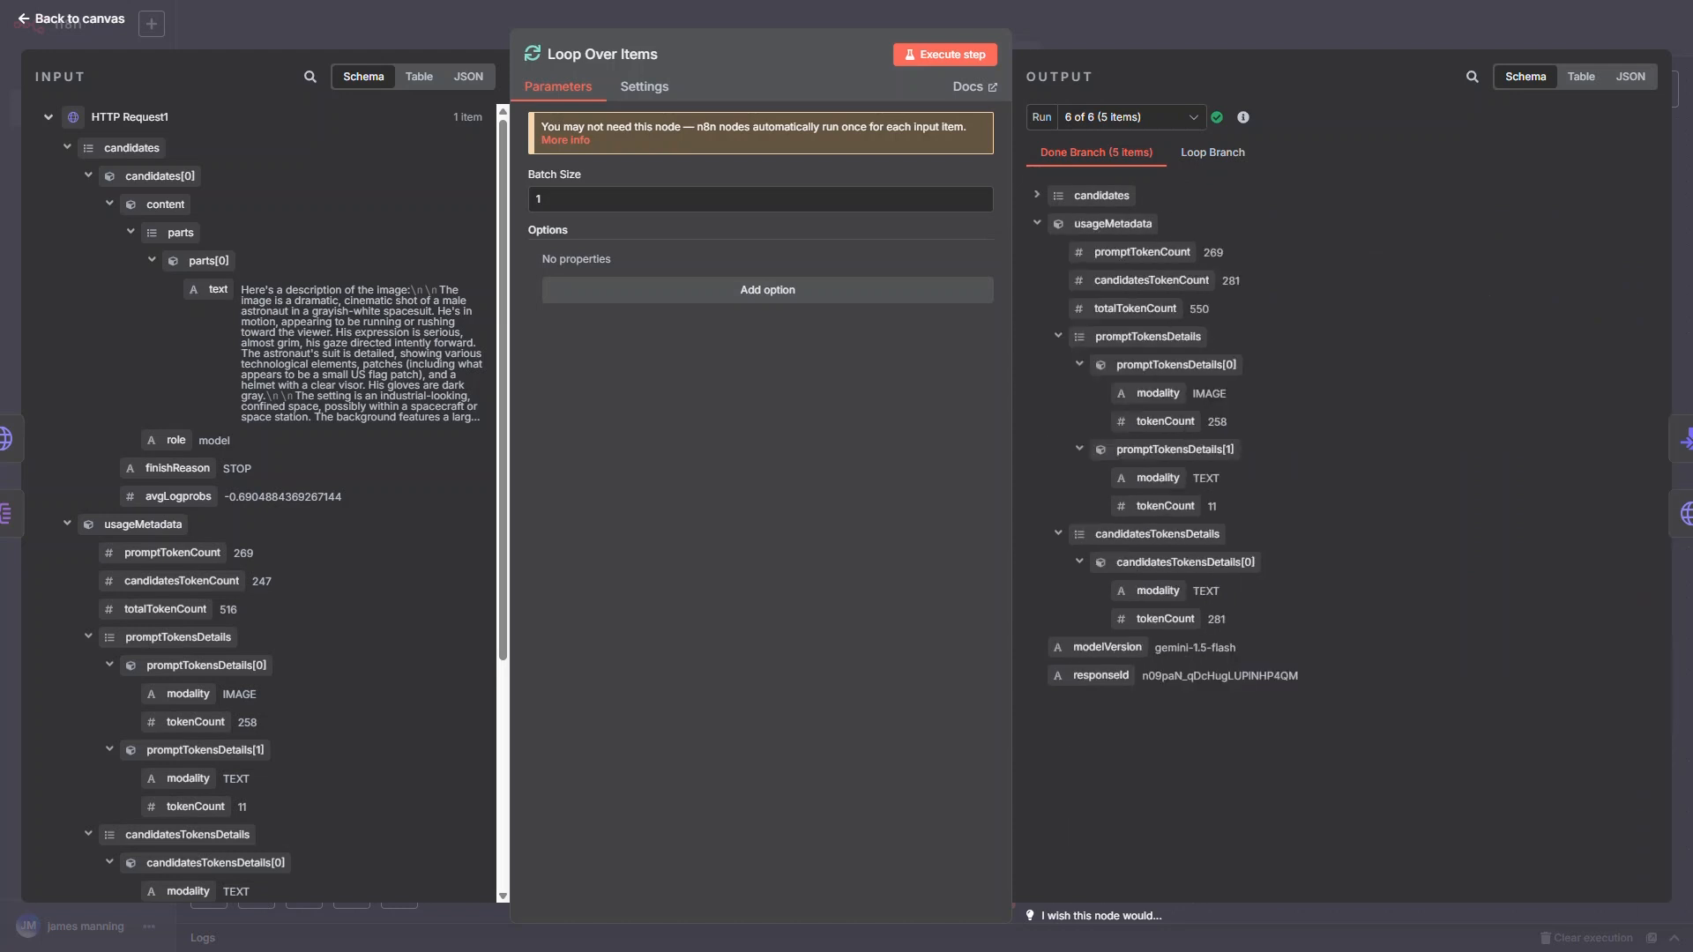
pyautogui.click(1037, 224)
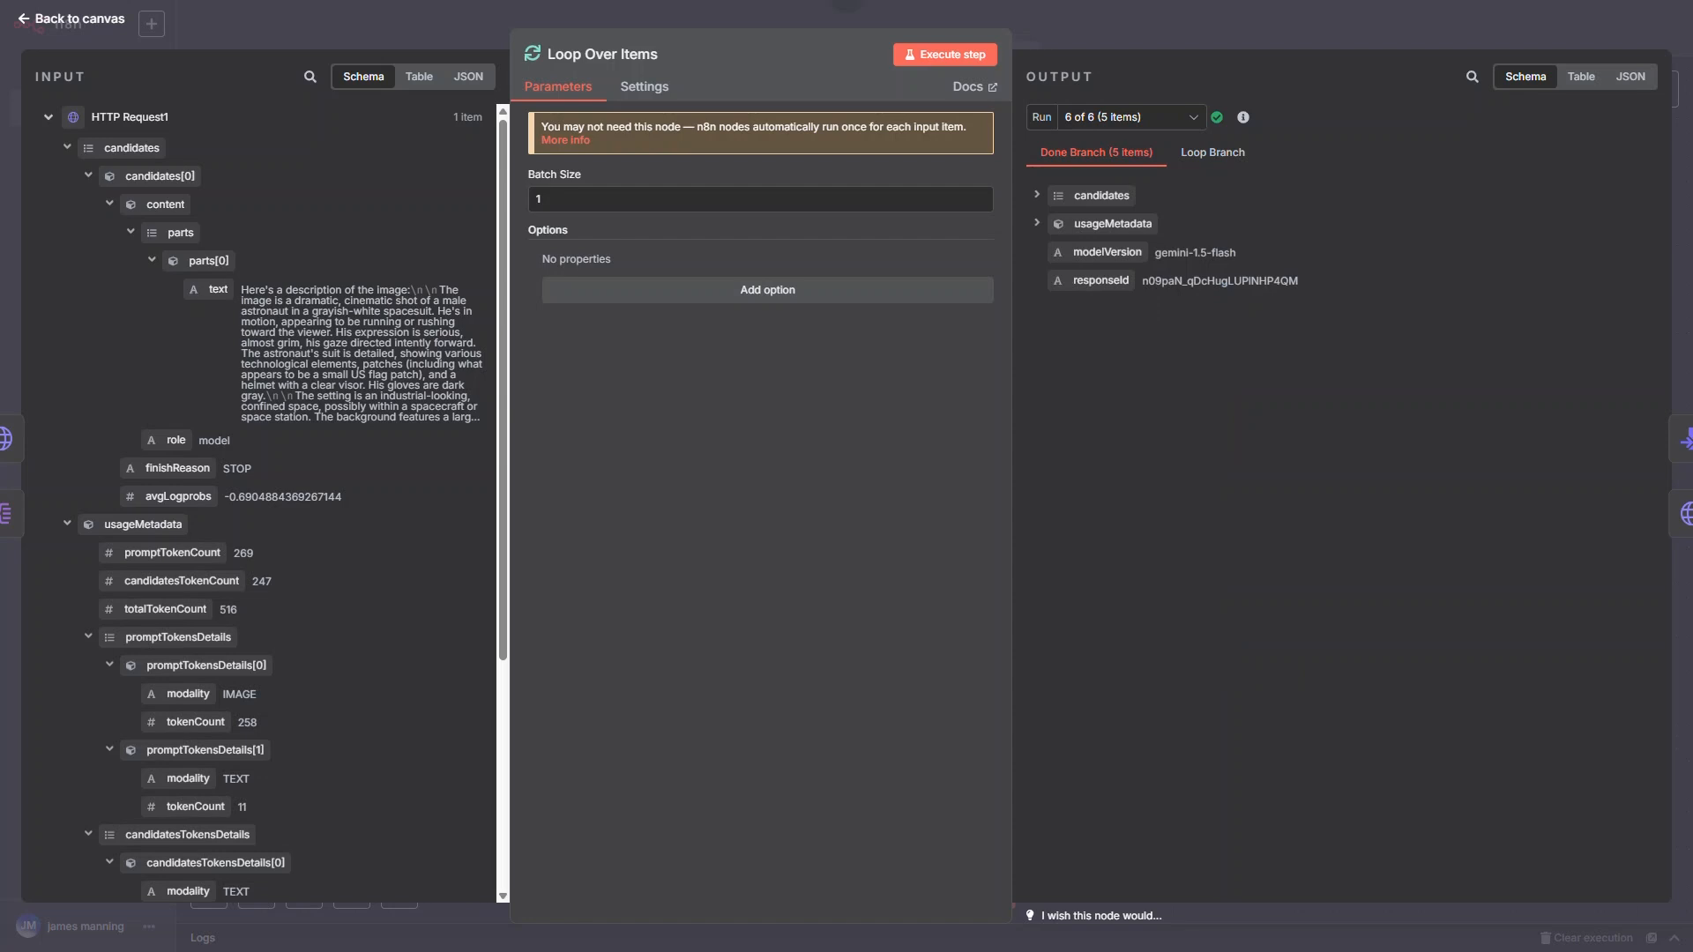
pyautogui.press('Escape')
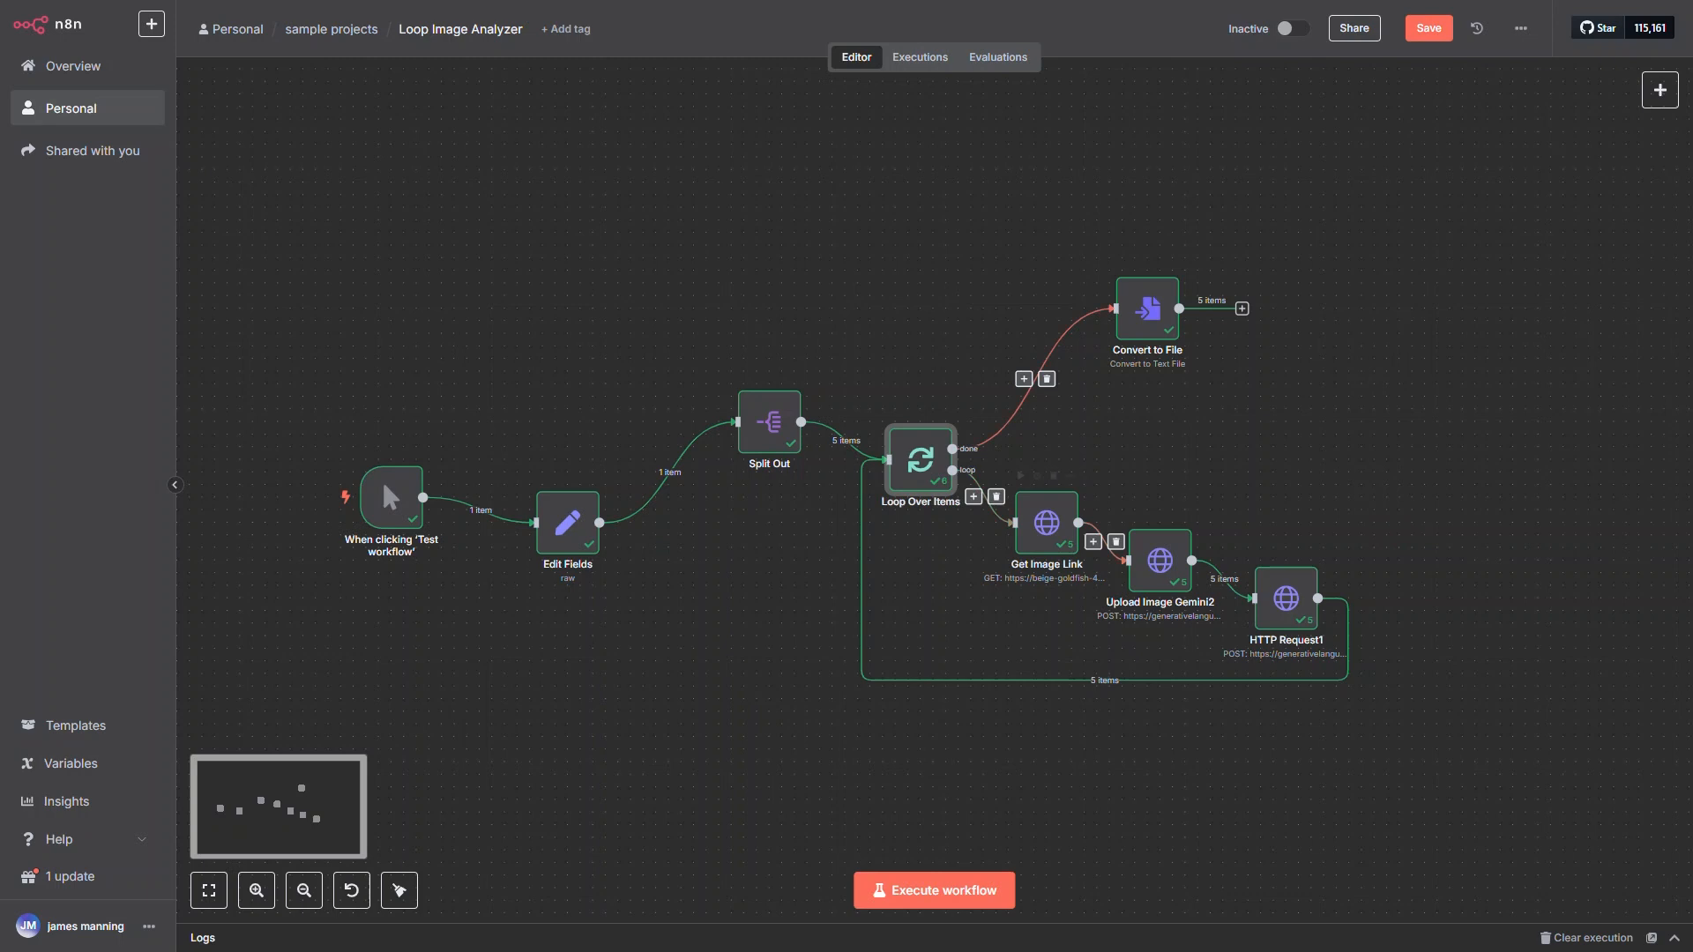
pyautogui.moveTo(994, 246)
pyautogui.mouseDown()
pyautogui.moveTo(1341, 374)
pyautogui.moveTo(1387, 722)
pyautogui.mouseUp()
pyautogui.moveTo(477, 441); pyautogui.dragTo(624, 599)
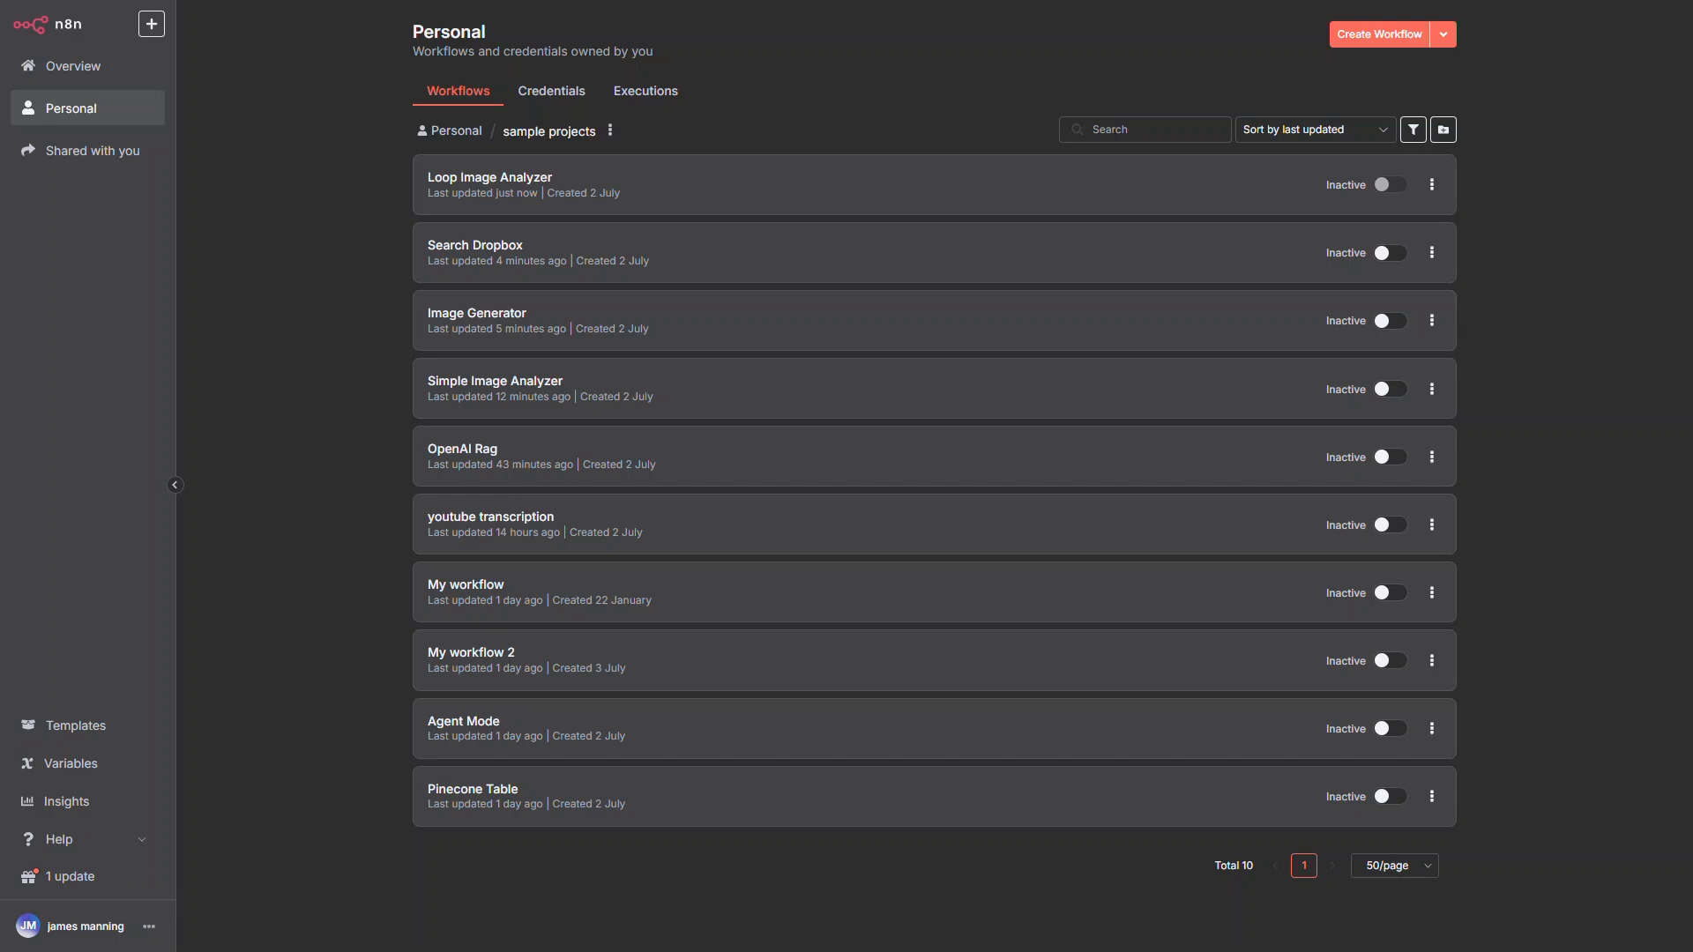
# Step: Open the youtube transcription workflow from sample projects and review the On form submission node's form fields and pinned output
pyautogui.click(490, 518)
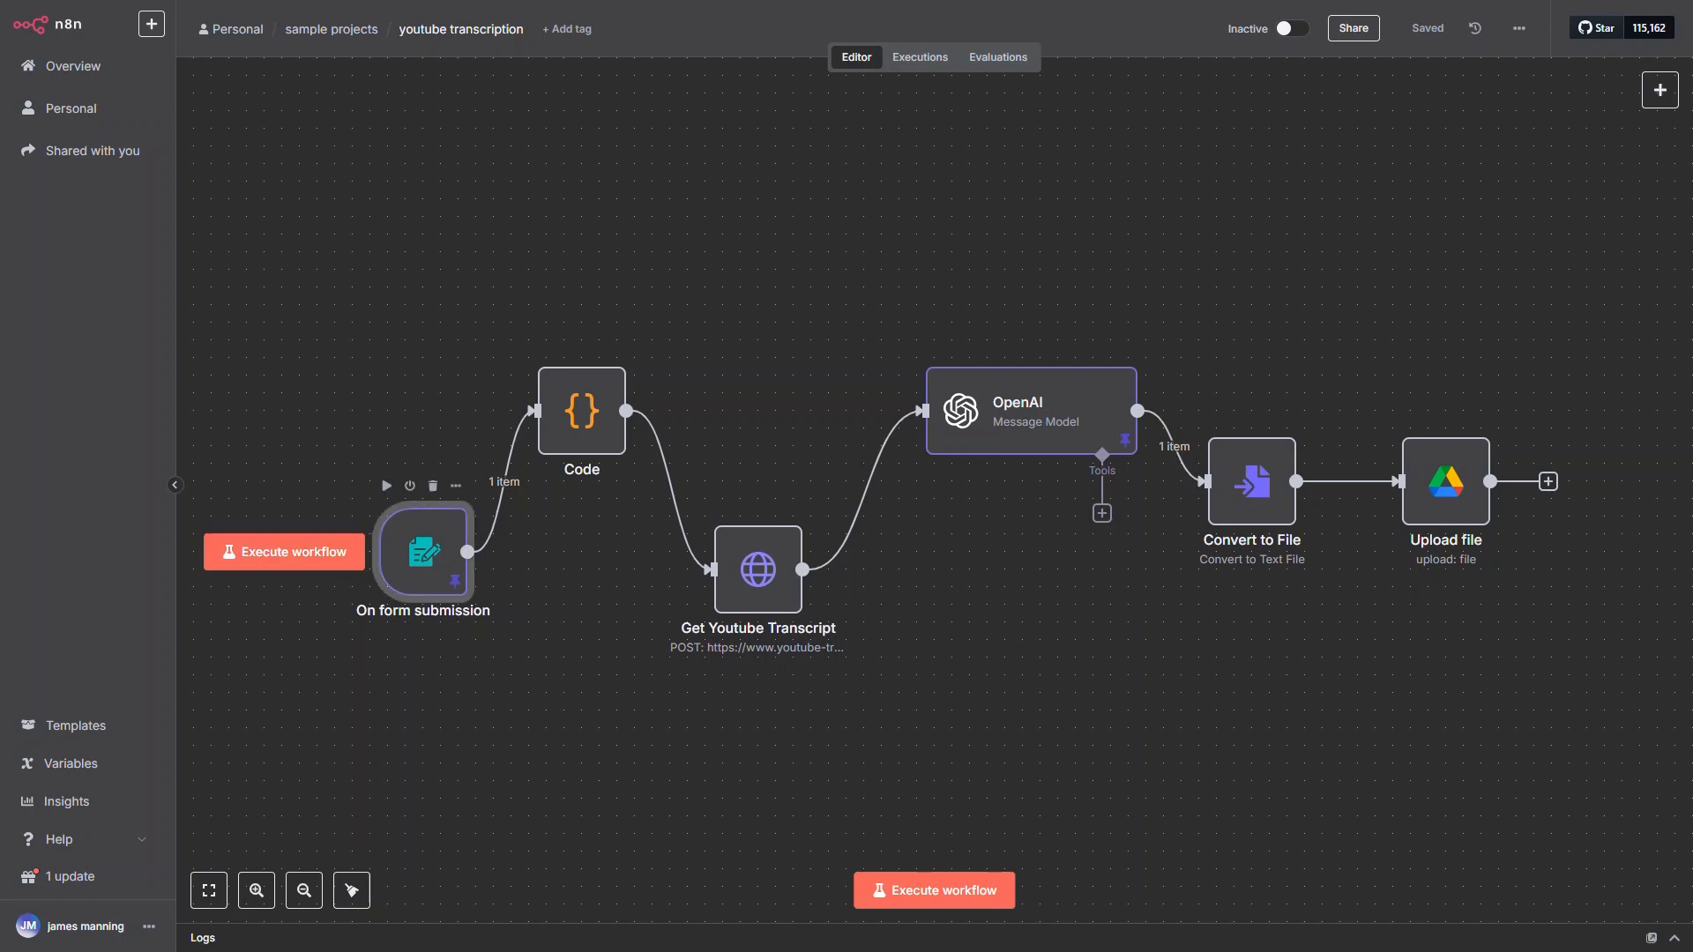
pyautogui.doubleClick(423, 551)
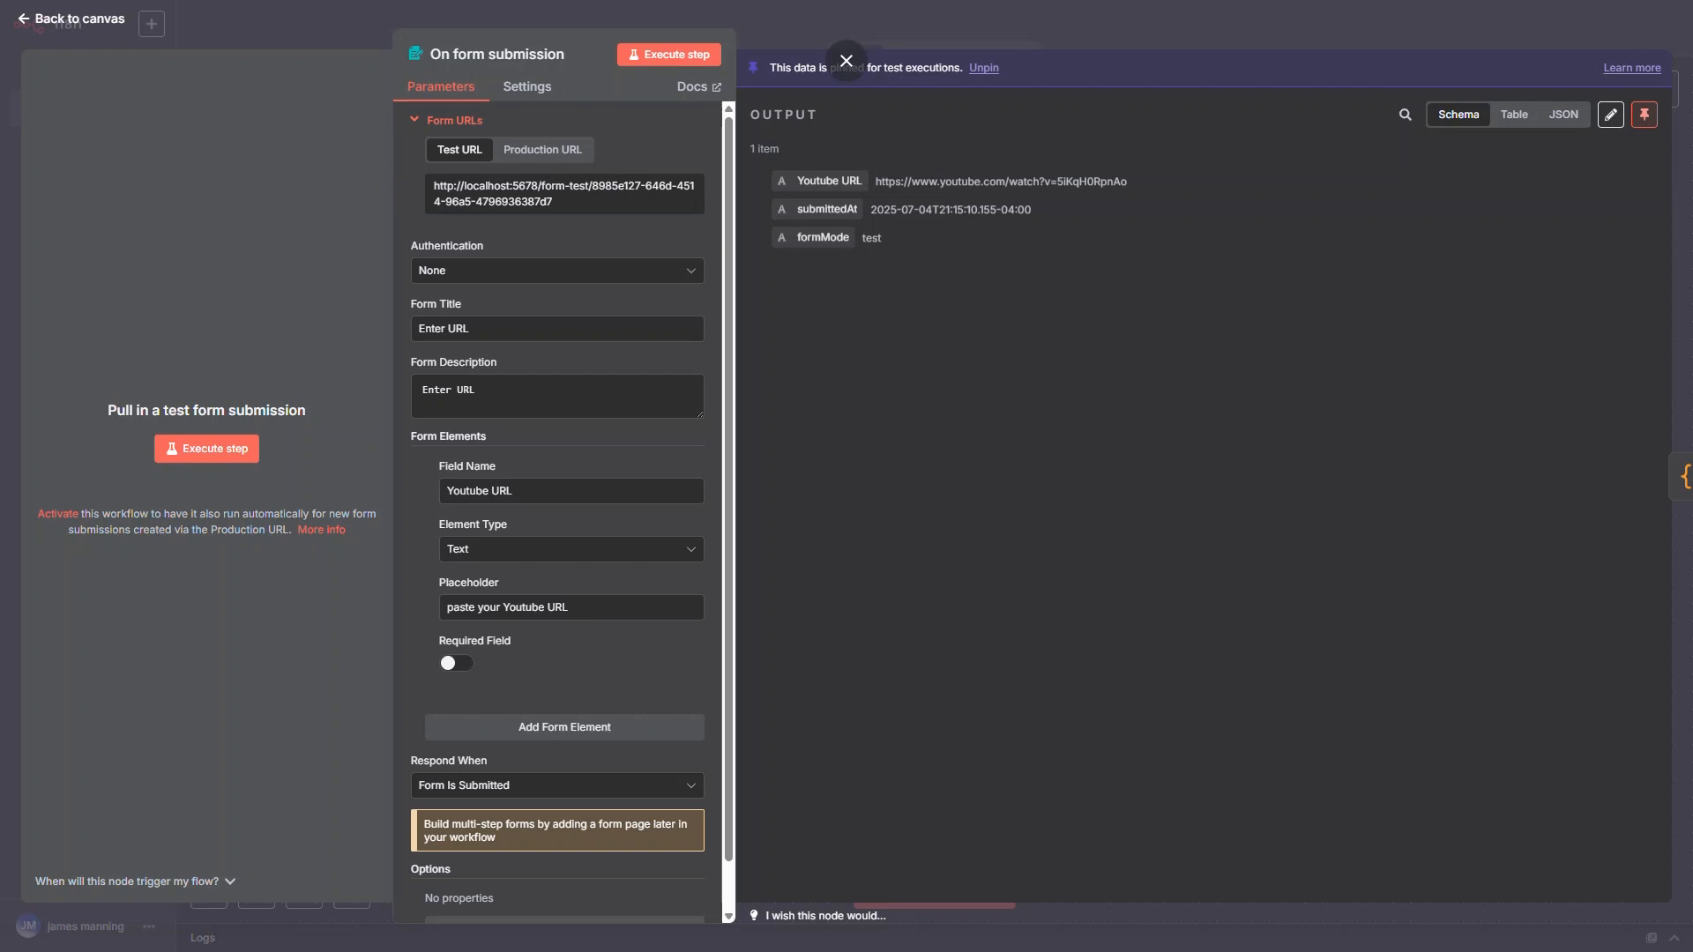
pyautogui.click(846, 61)
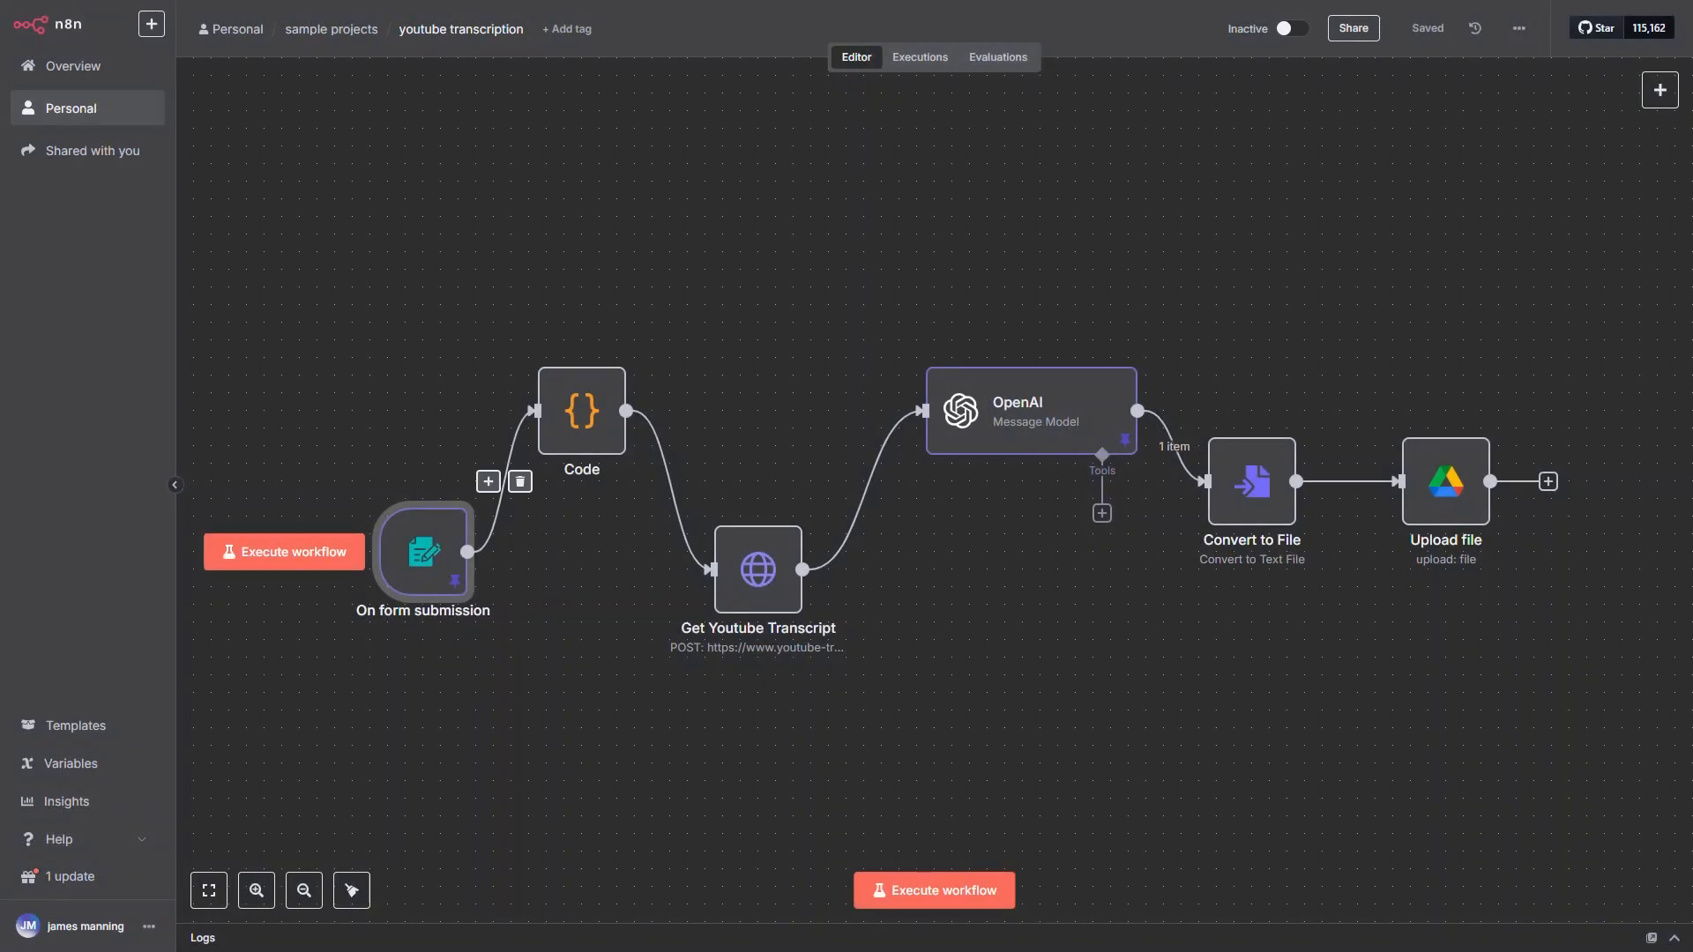
# Step: Examine the Code node's JavaScript for extracting the video ID and the Youtube URL value in its input
pyautogui.doubleClick(582, 411)
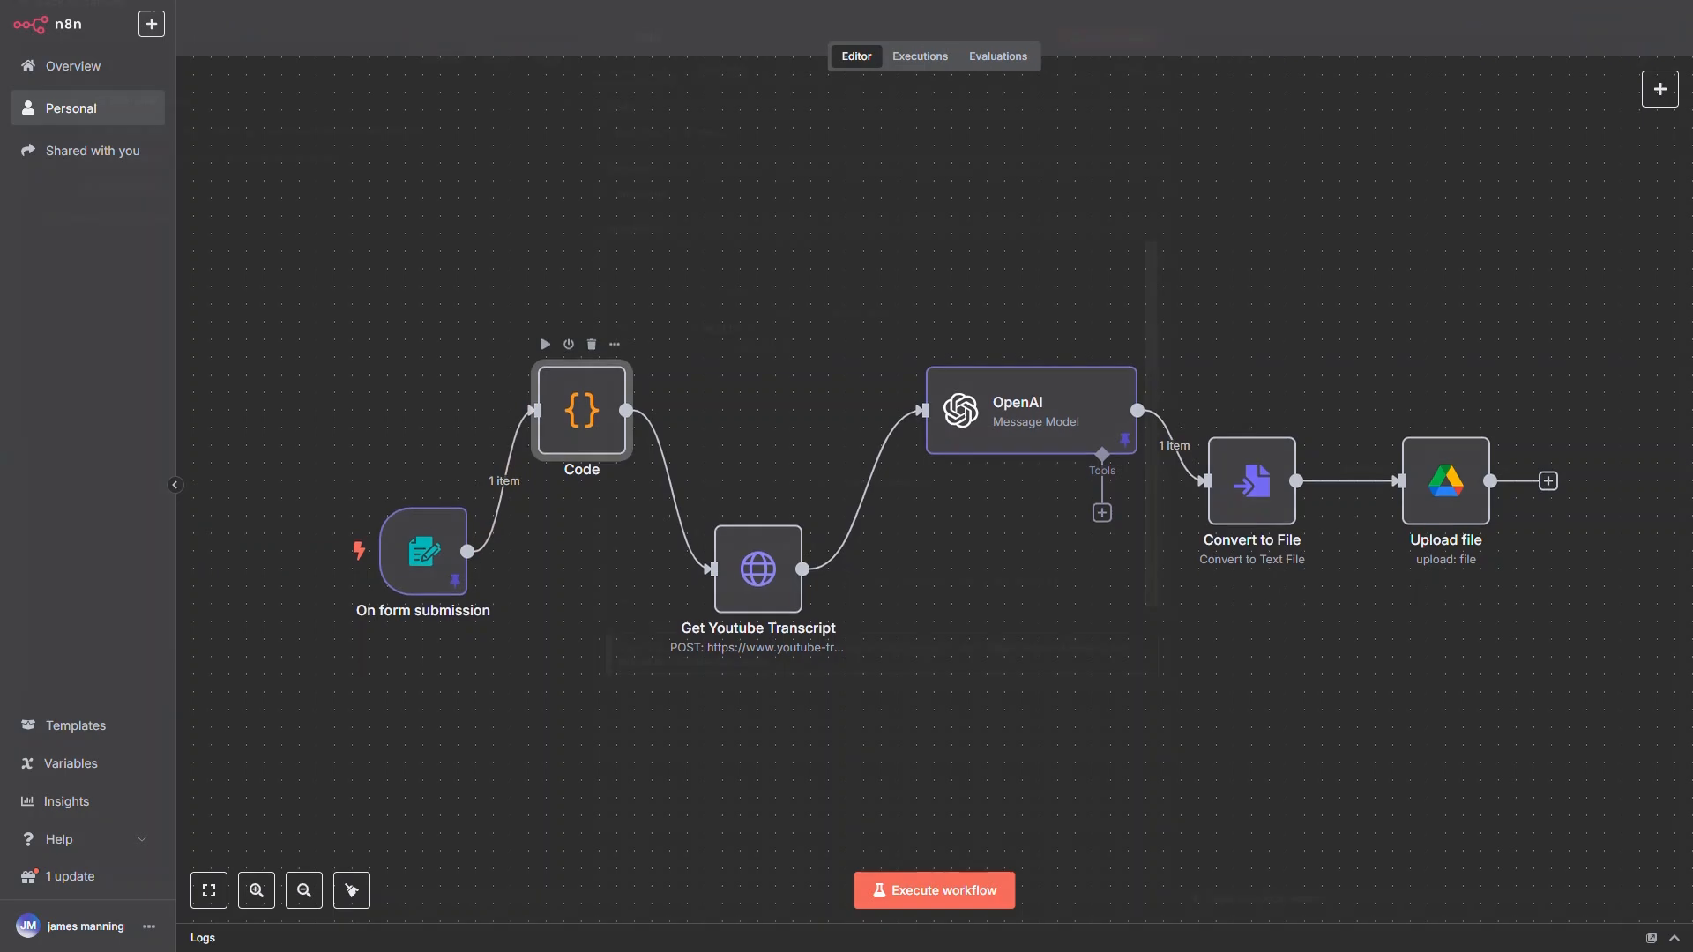
pyautogui.scroll(3, 882, 445)
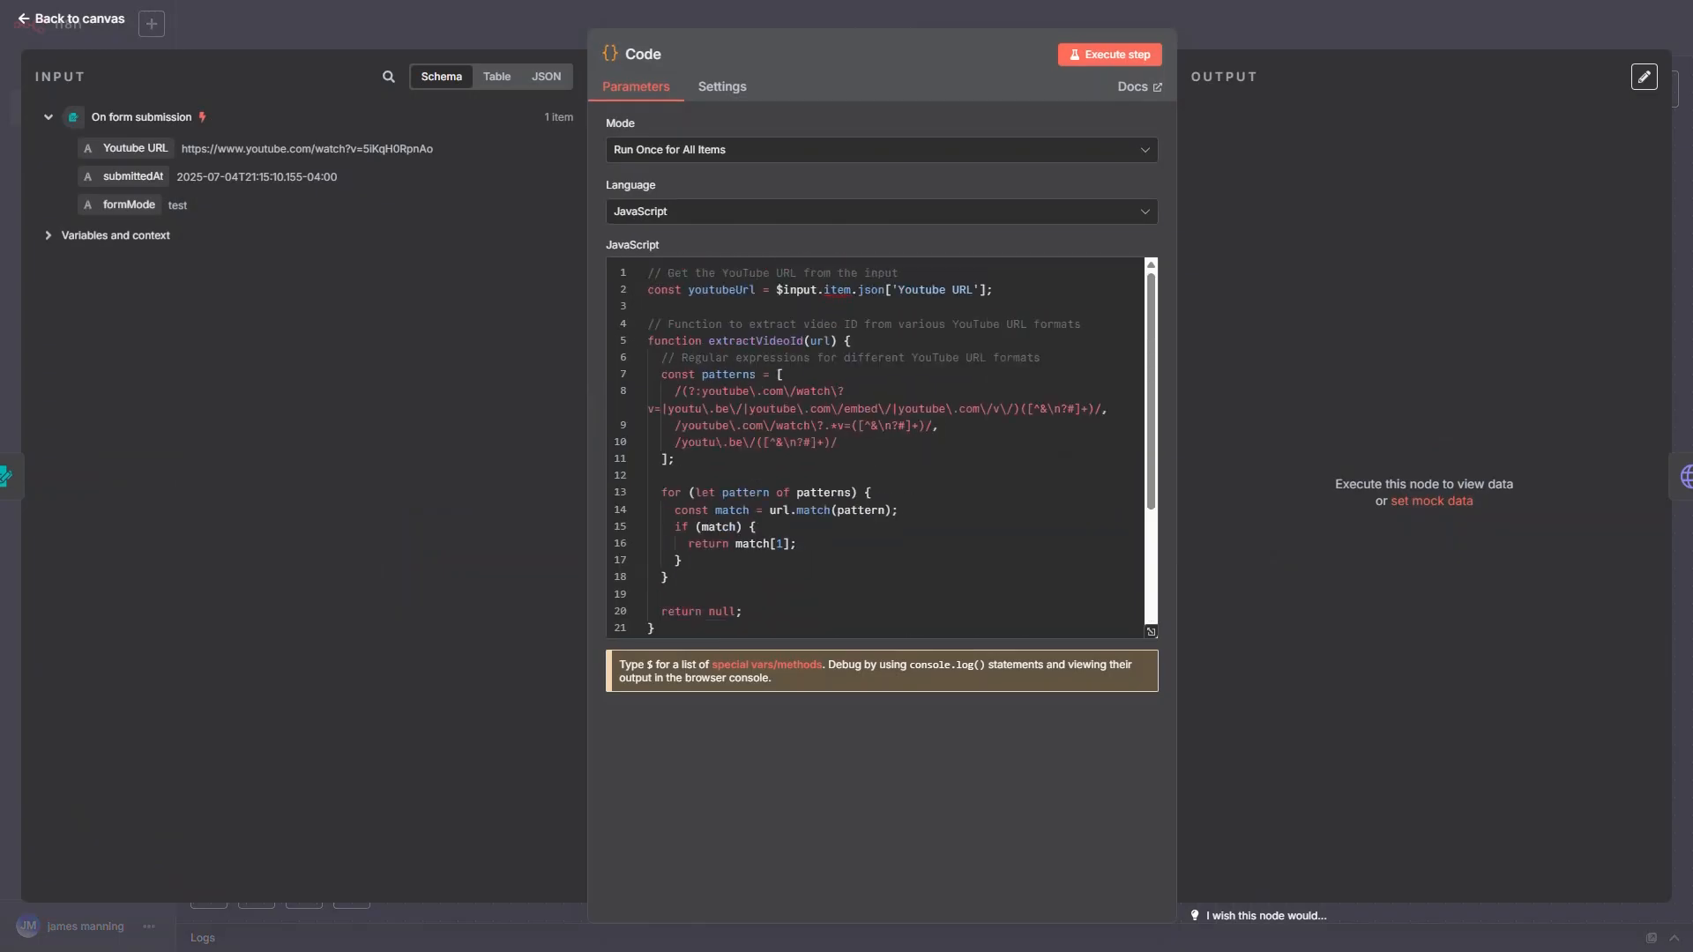
pyautogui.moveTo(434, 148); pyautogui.dragTo(371, 148)
pyautogui.click(846, 31)
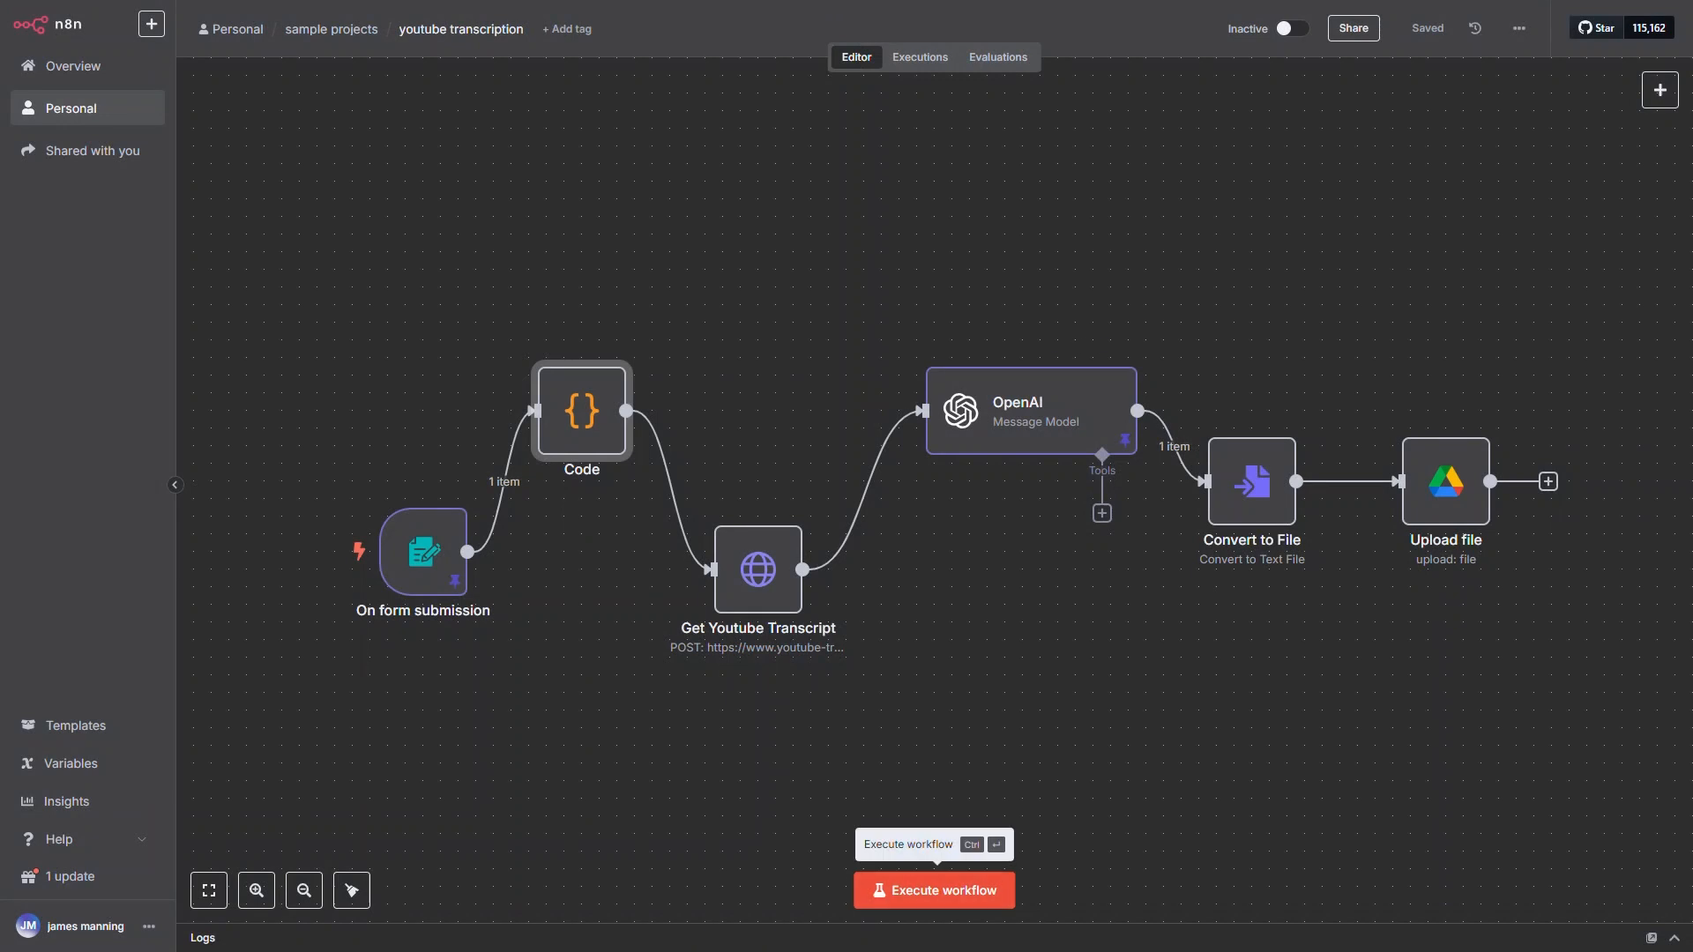
# Step: Execute the youtube transcription workflow and examine the OpenAI node's instruction manual prompt and its output
pyautogui.click(935, 891)
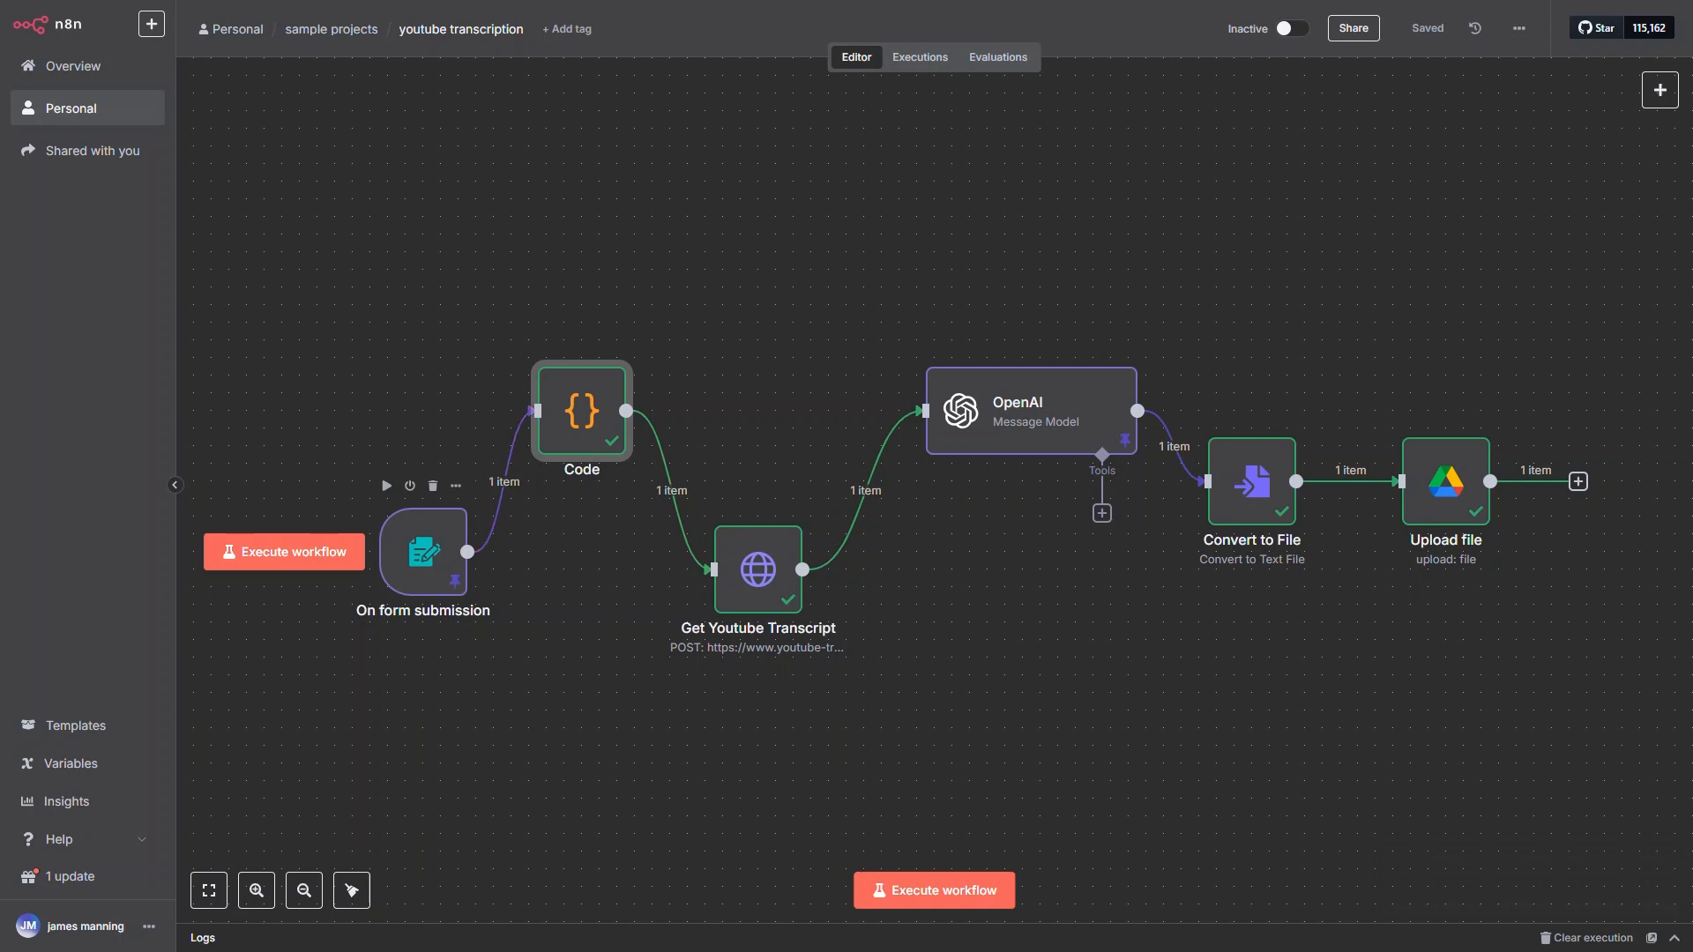
pyautogui.doubleClick(1031, 414)
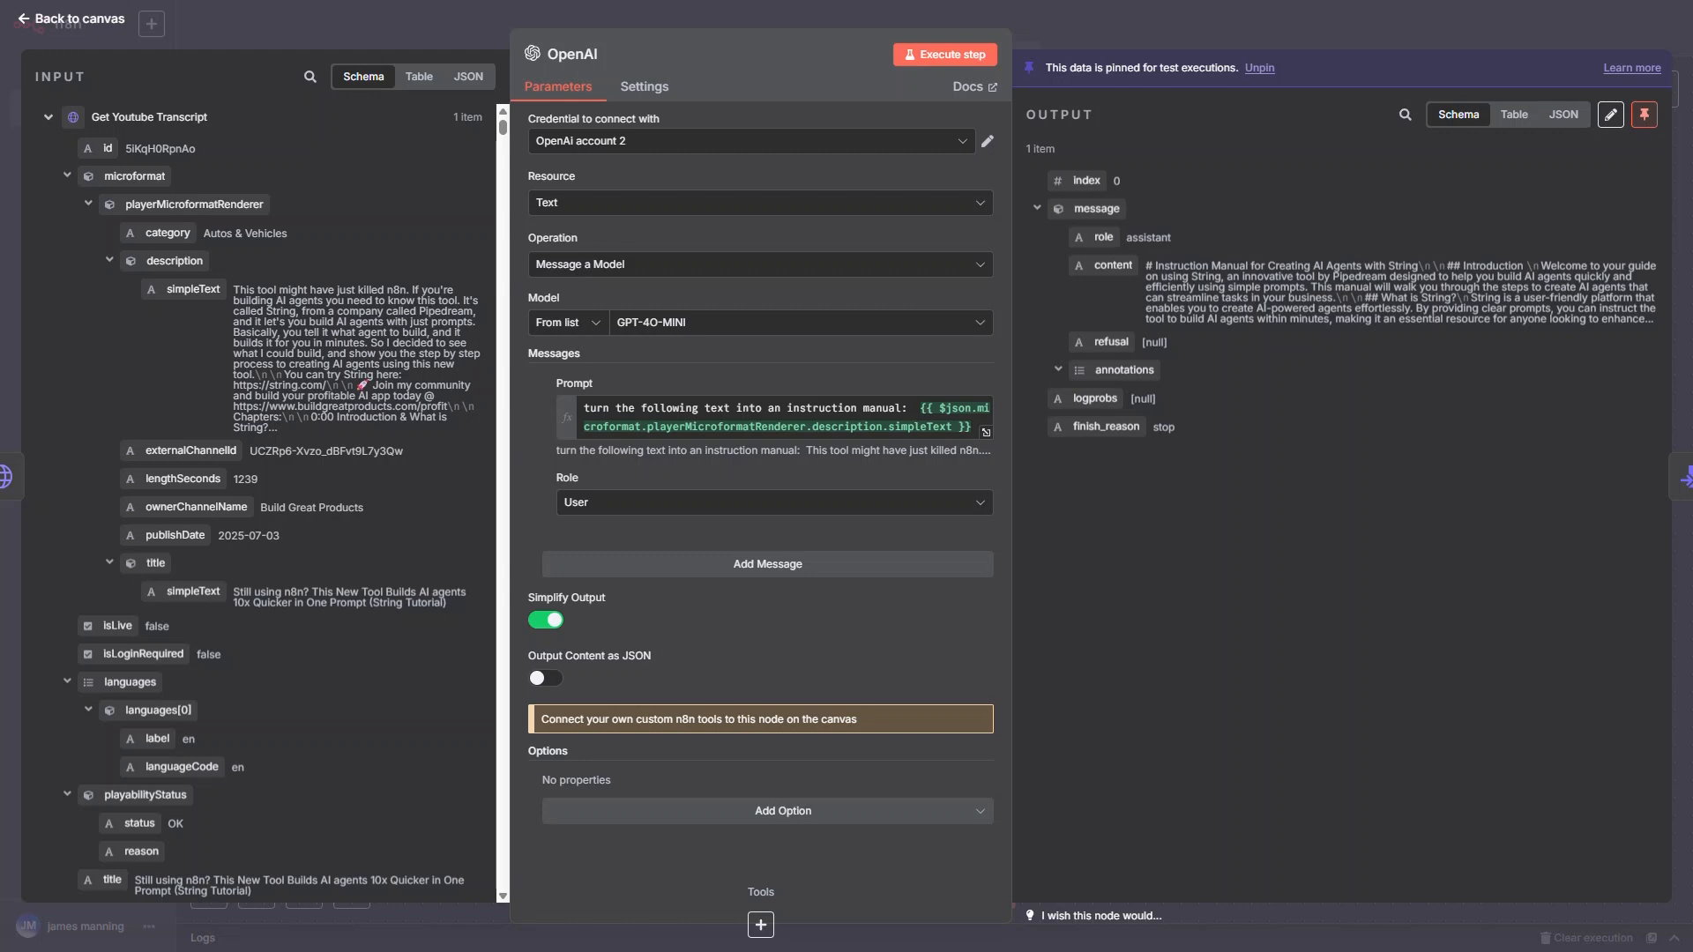
pyautogui.press('Escape')
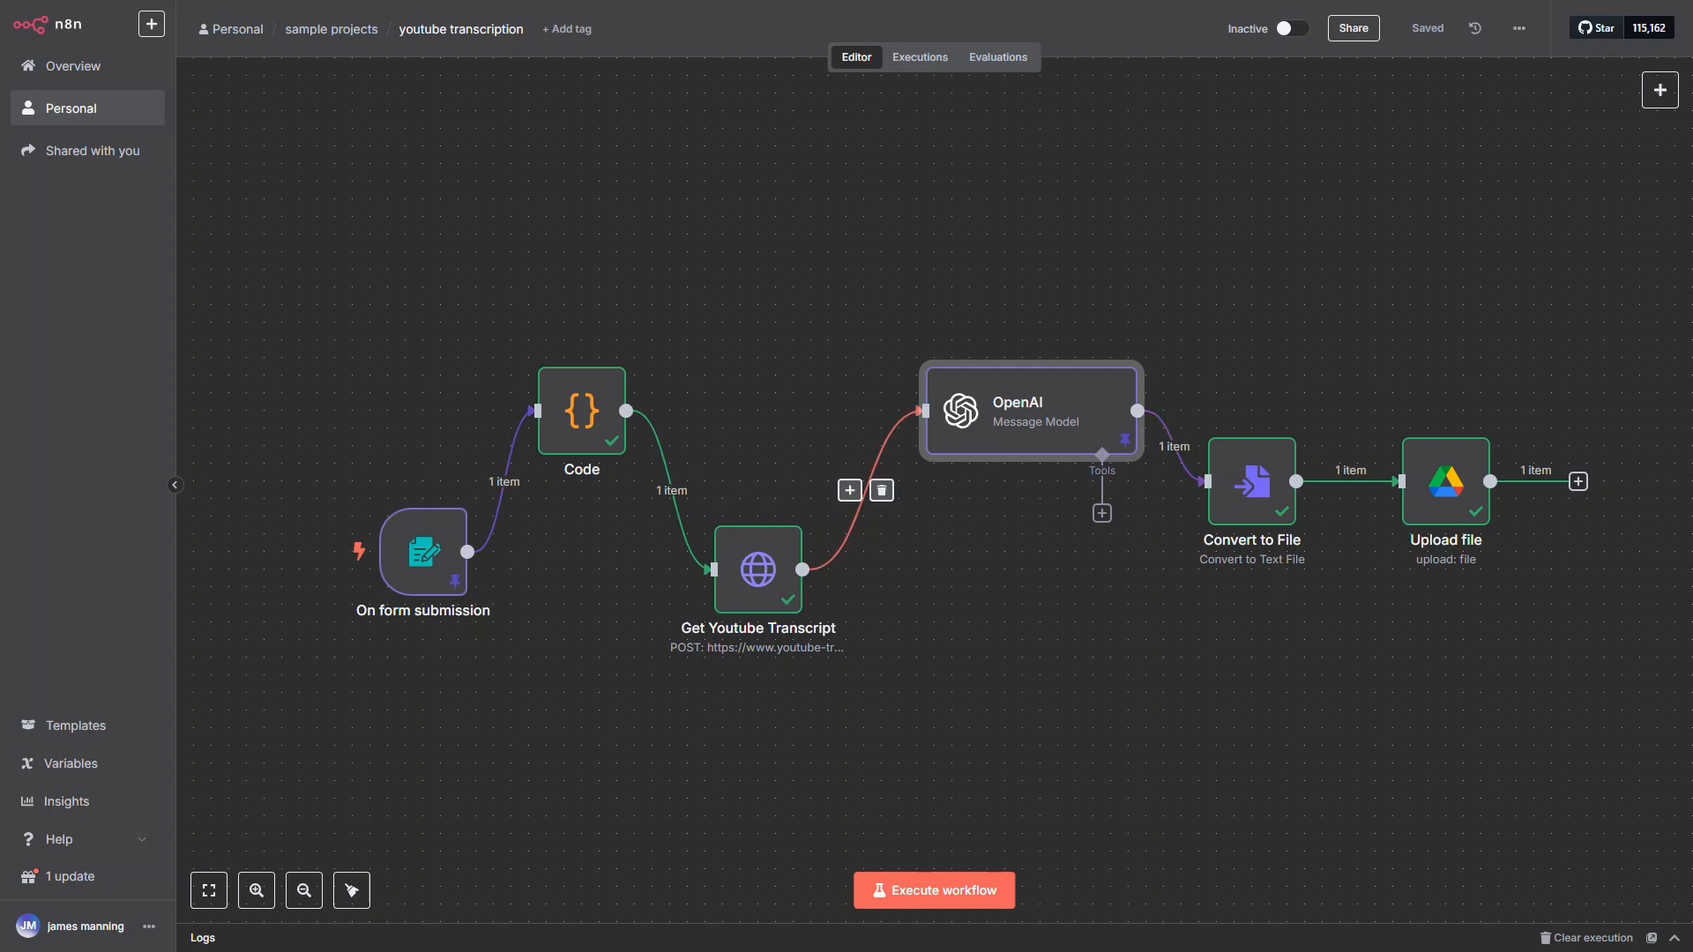
# Step: Move the OpenAI node slightly up and away from Convert to File, and review the Upload file node's Google Drive settings and file name
pyautogui.moveTo(1023, 414); pyautogui.dragTo(970, 397)
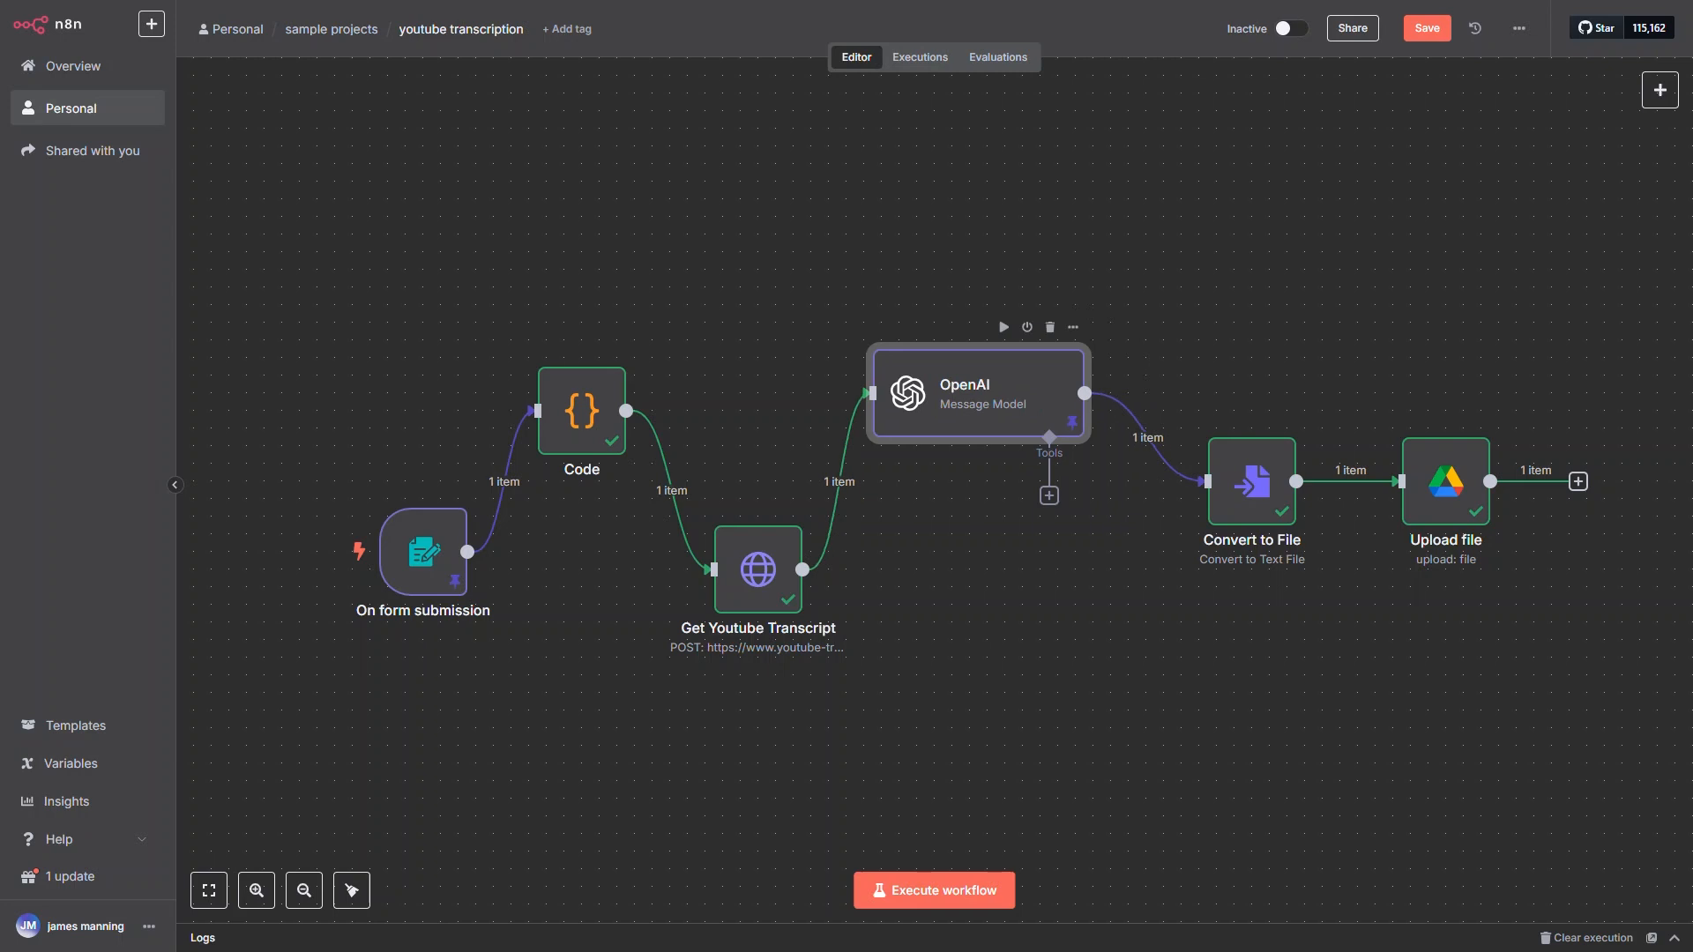
pyautogui.doubleClick(1446, 481)
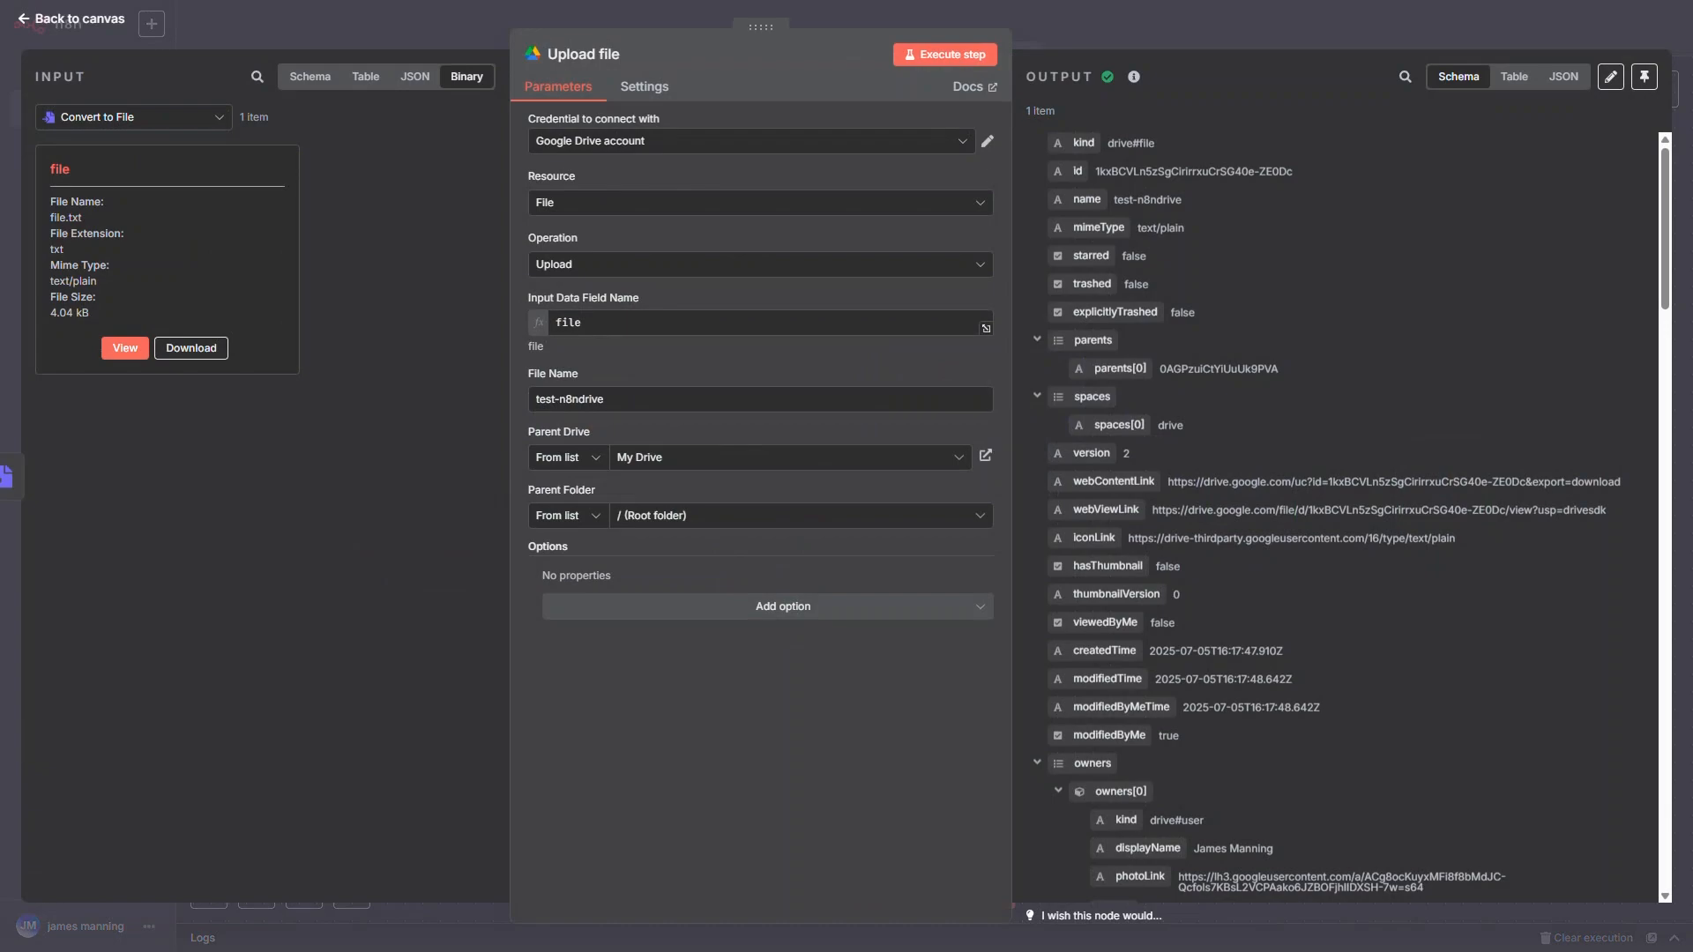
pyautogui.press('Escape')
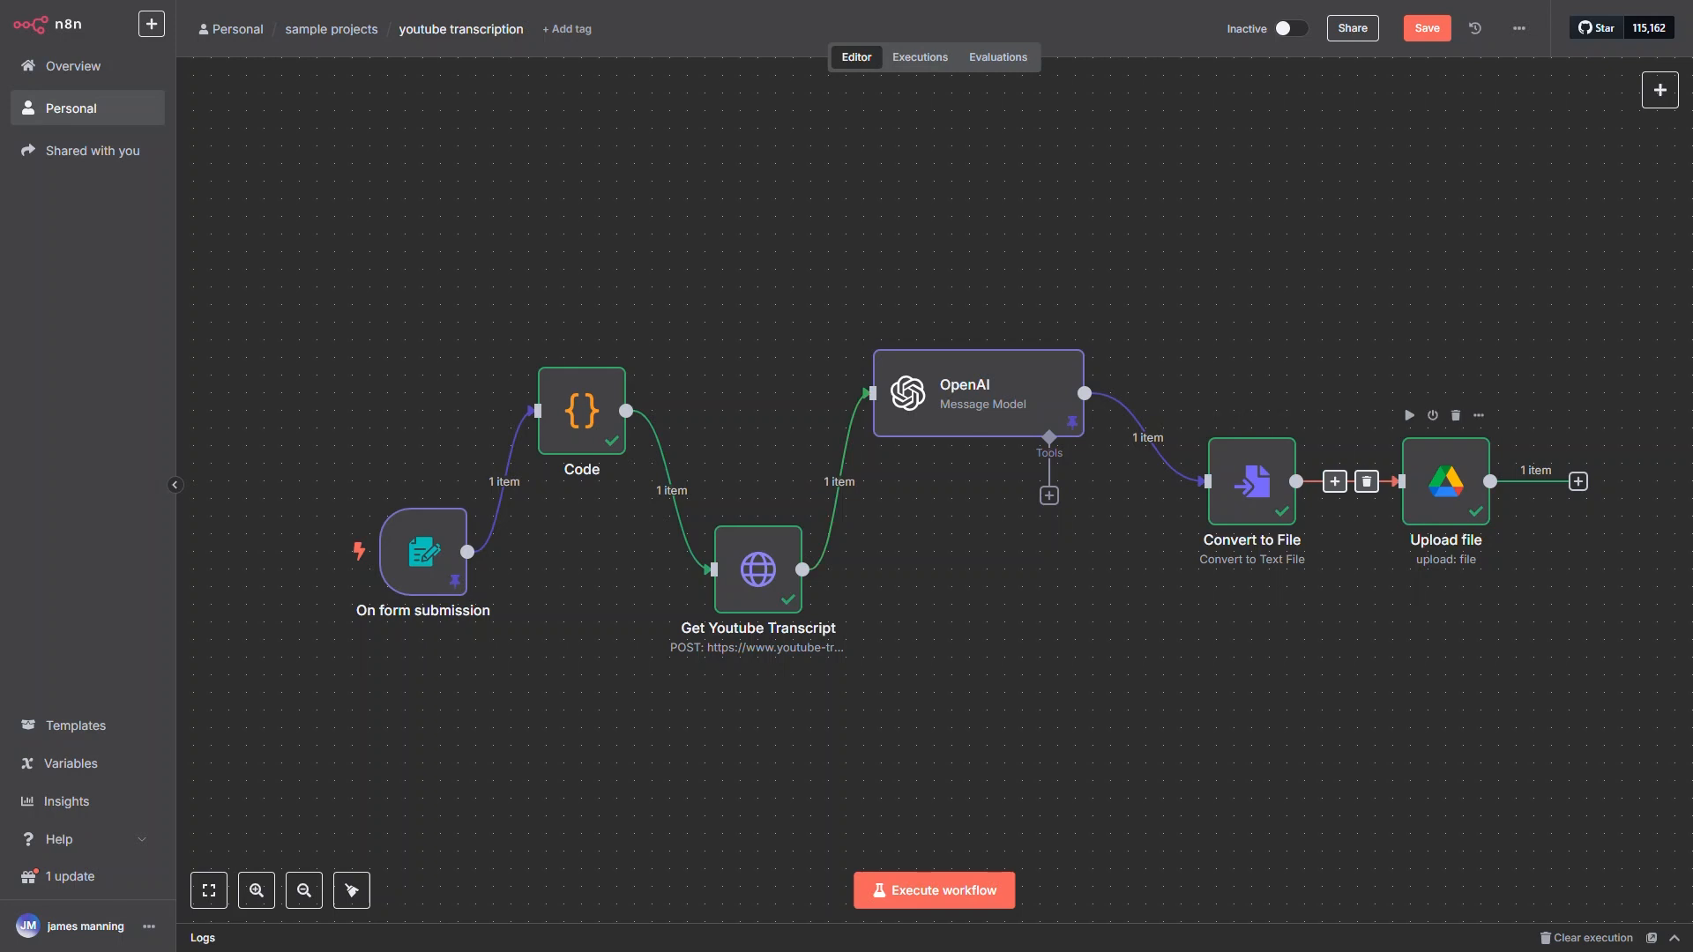
pyautogui.doubleClick(1446, 481)
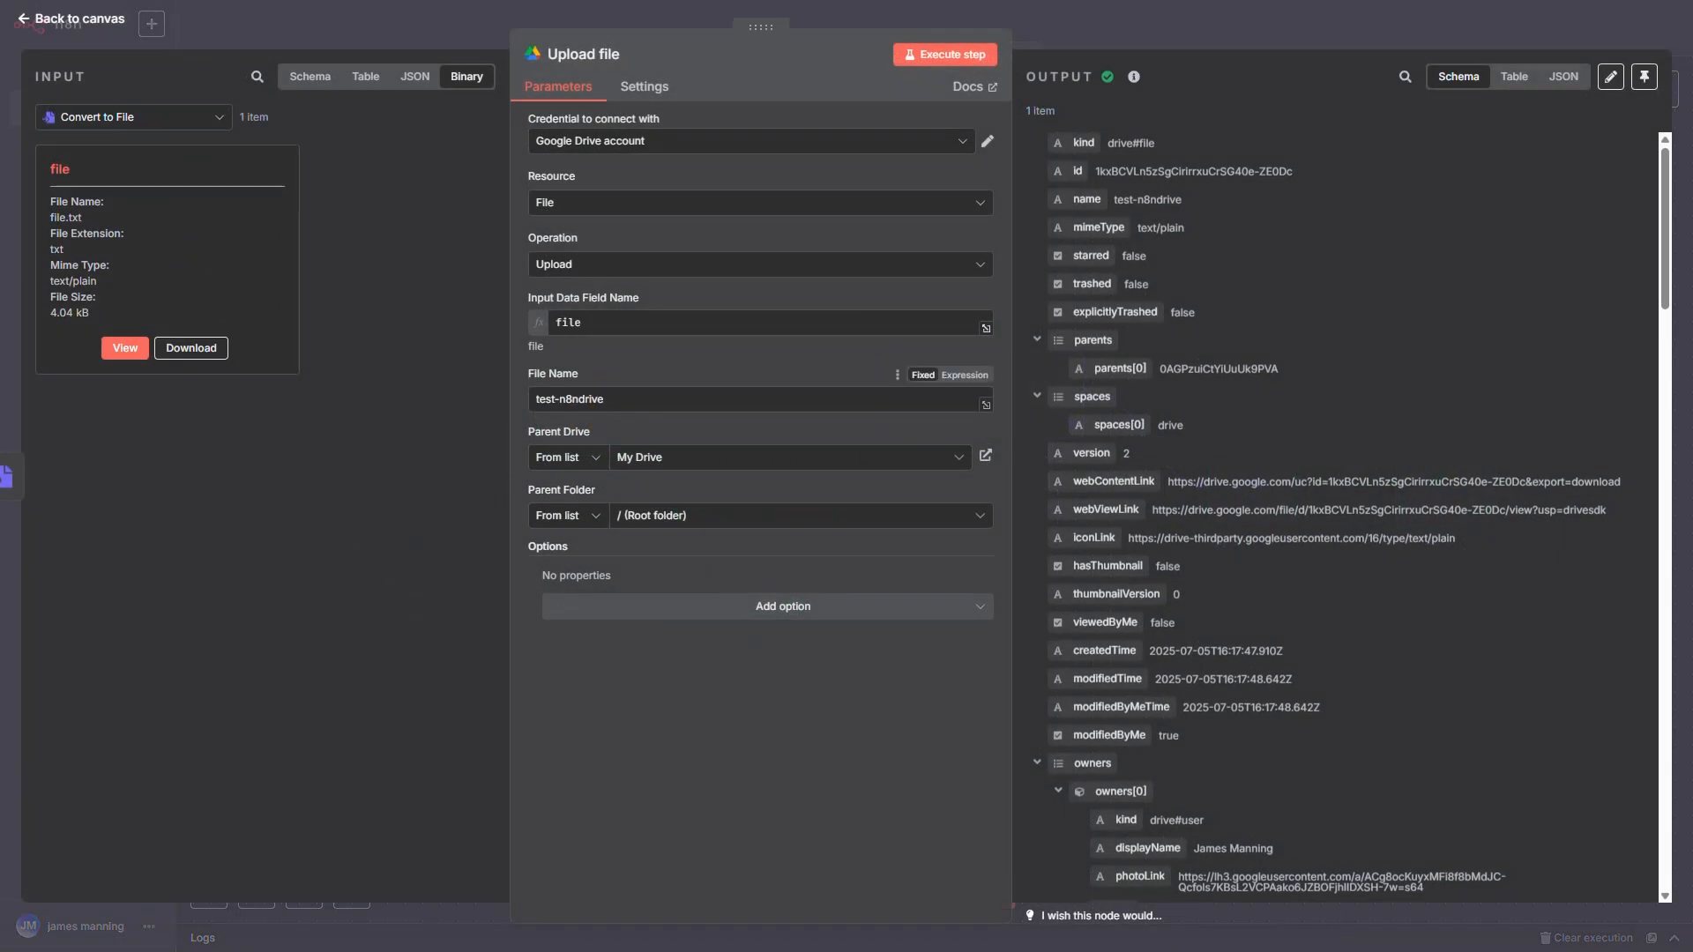
pyautogui.click(630, 399)
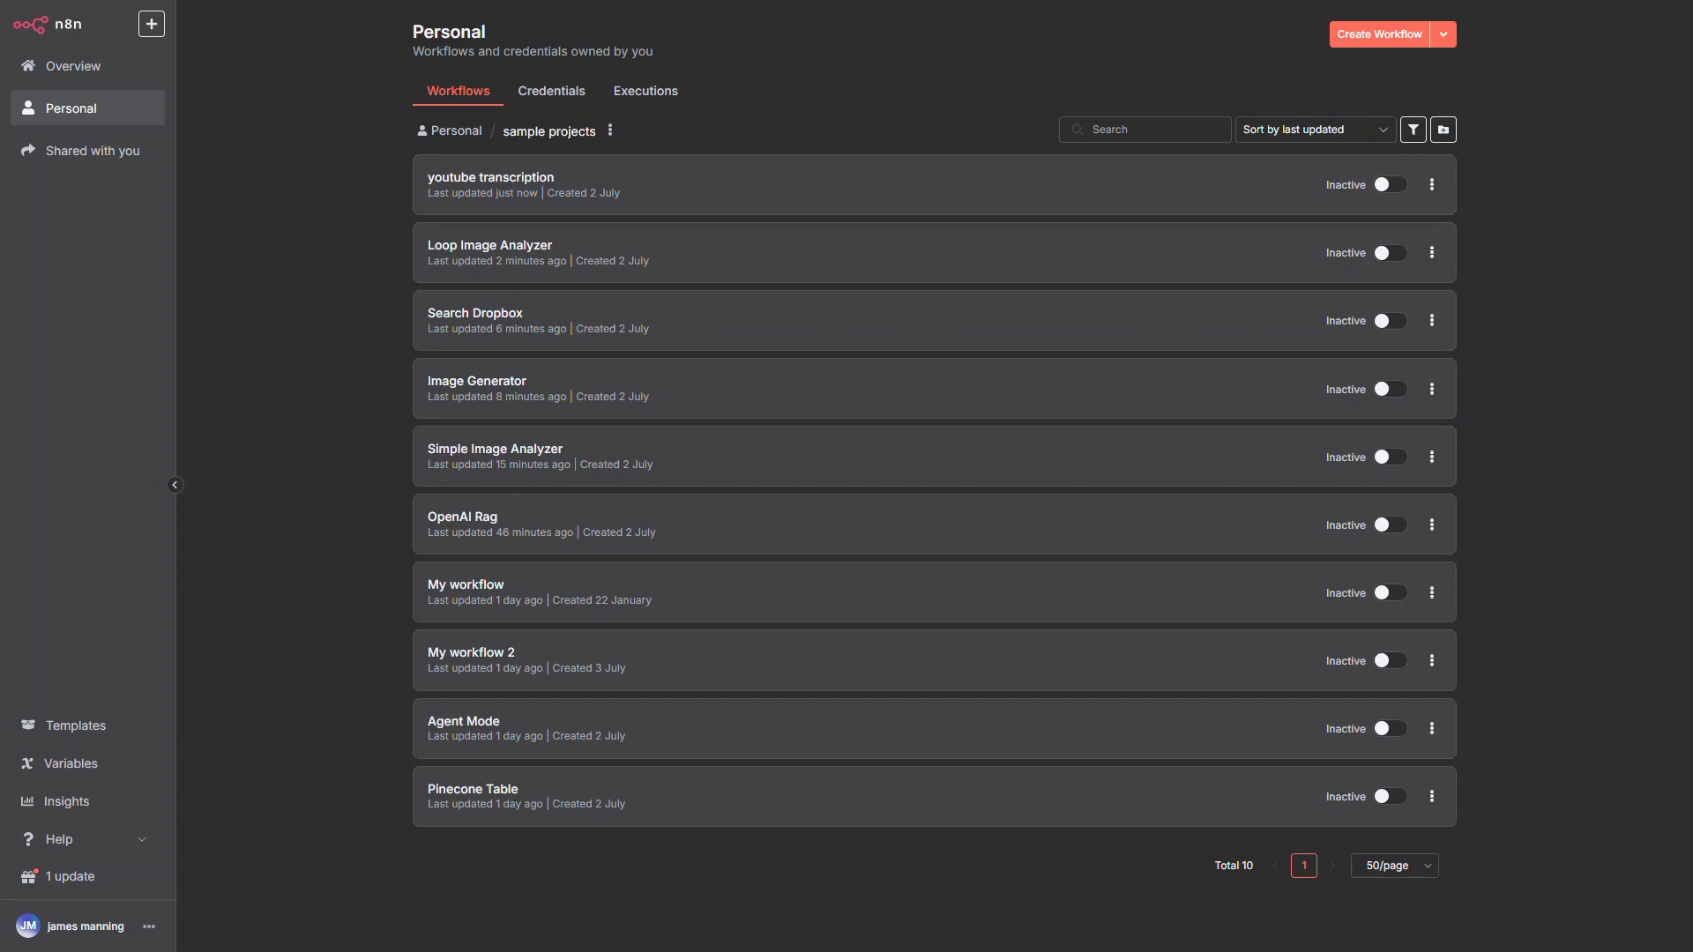
# Step: Open the Pinecone Table workflow and review the On form submission node's file upload field settings
pyautogui.click(473, 790)
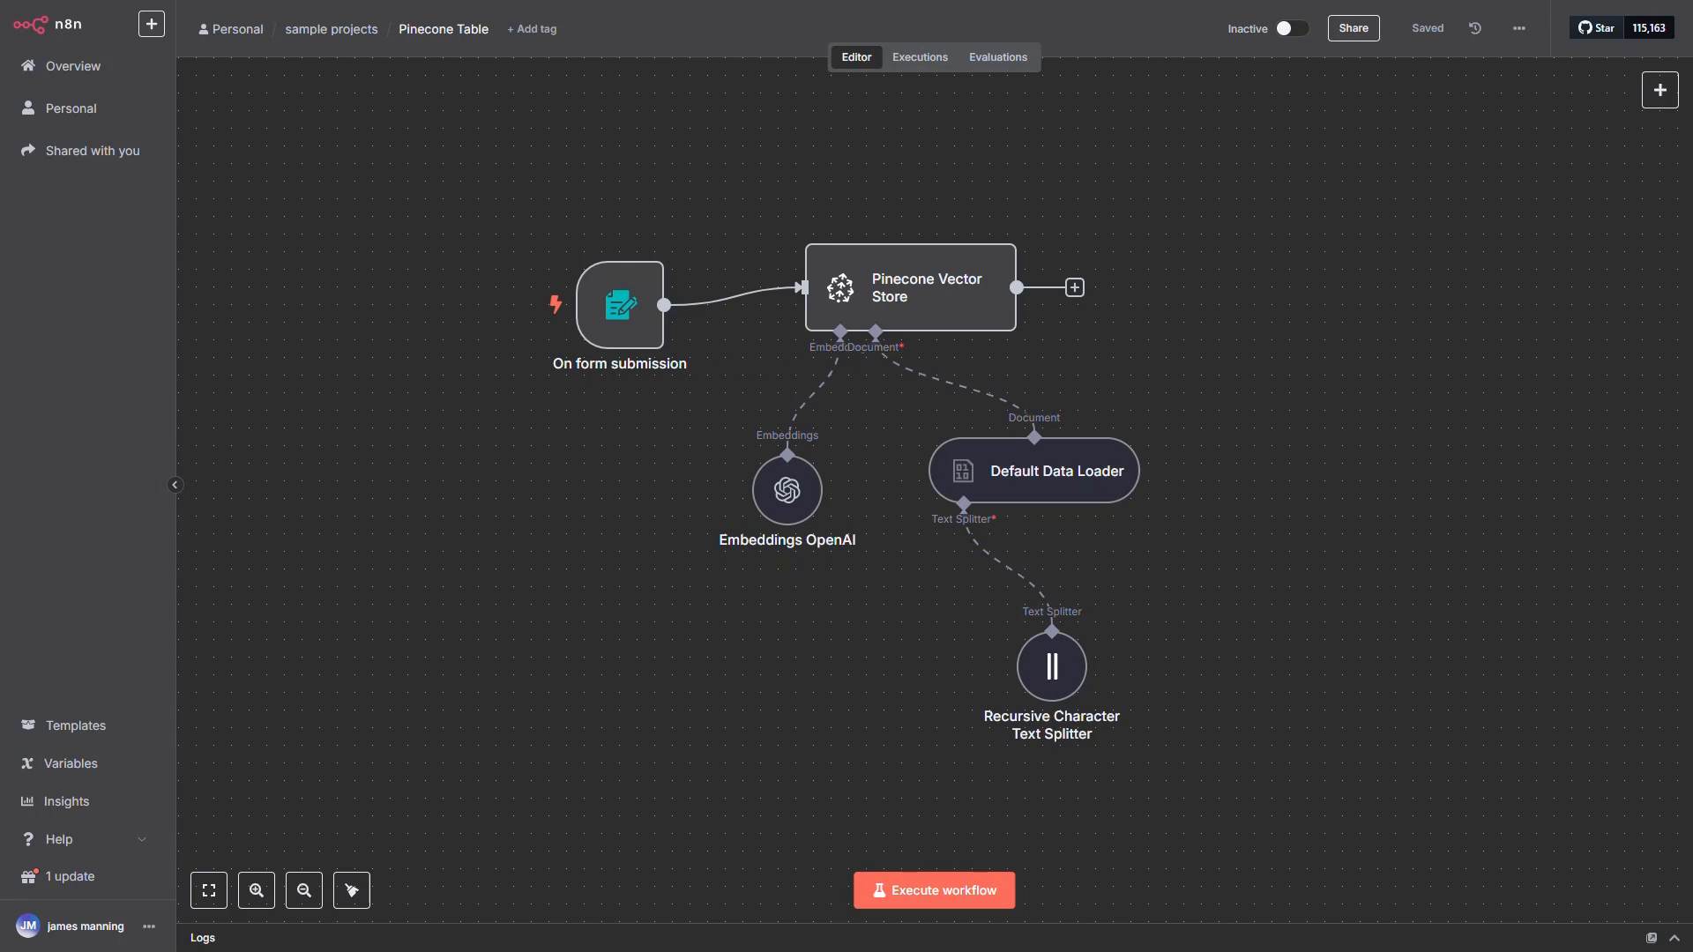
pyautogui.doubleClick(620, 305)
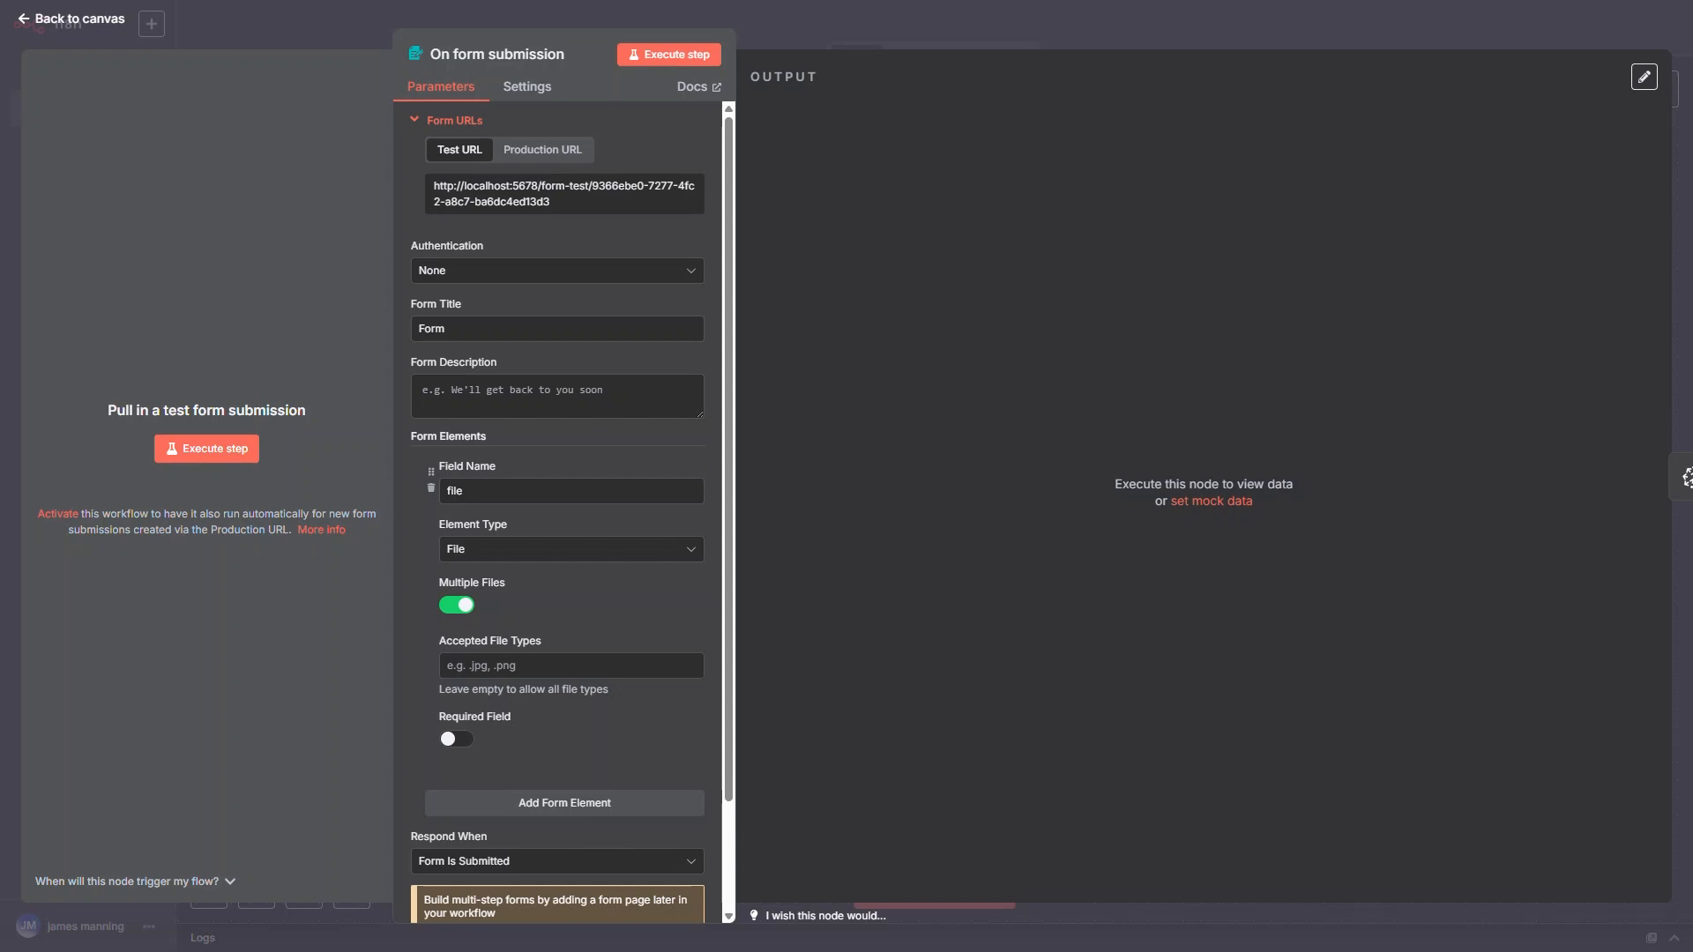
pyautogui.press('Escape')
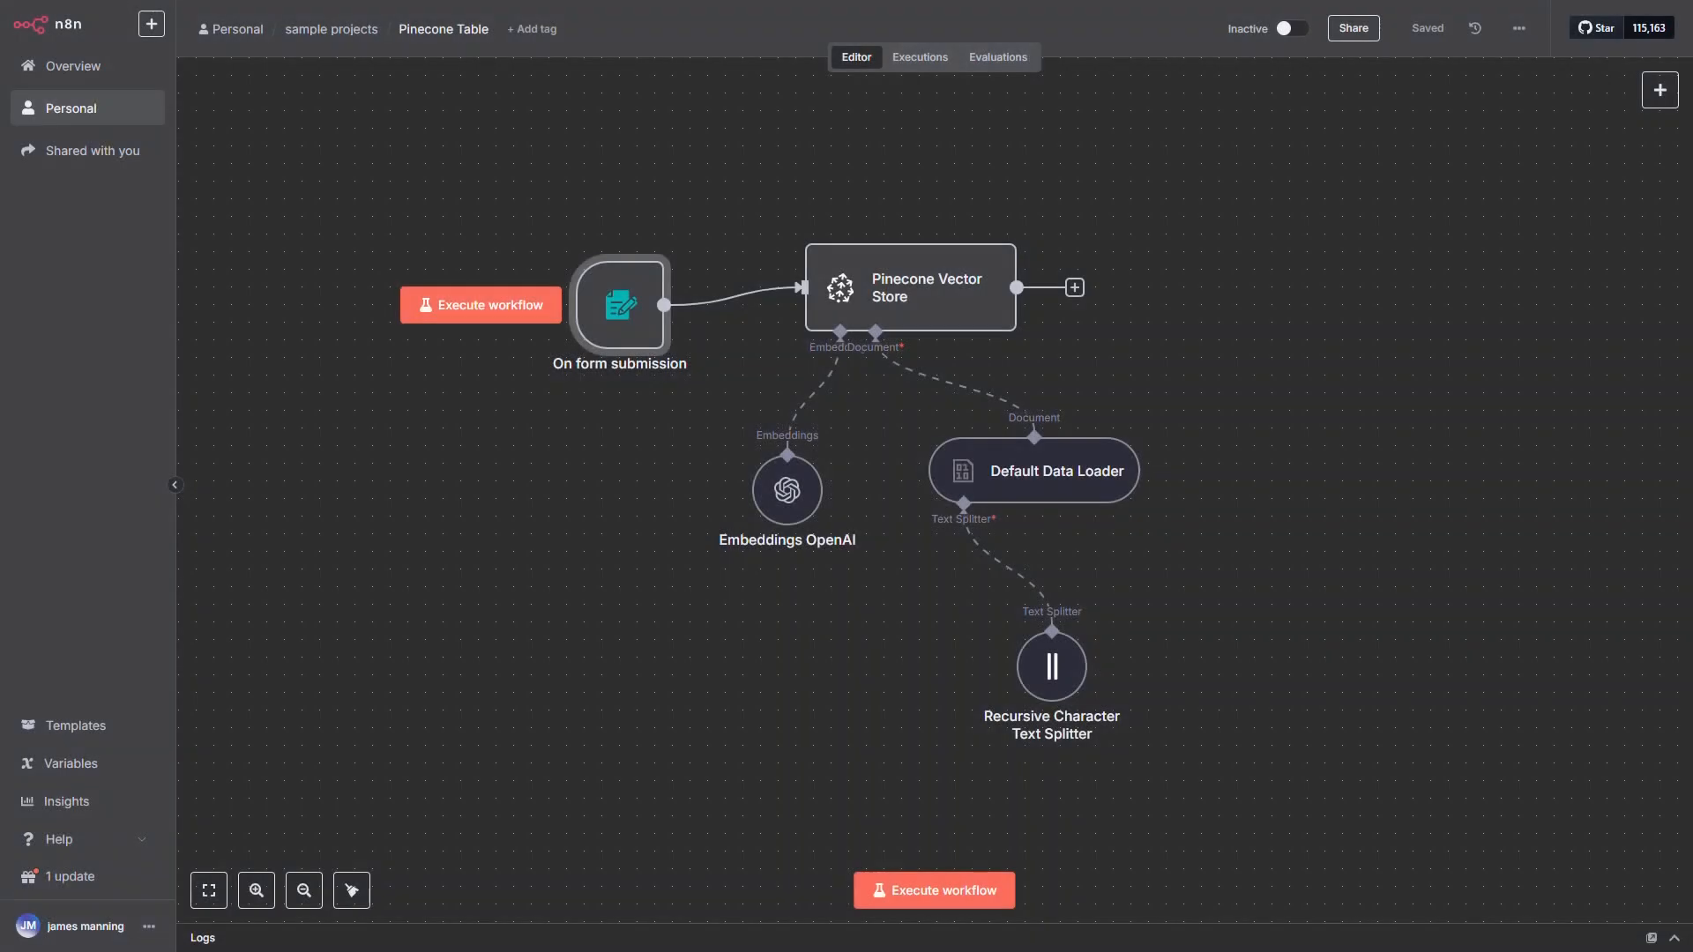
# Step: Review the Pinecone Vector Store node's operation mode, index, embedding batch size and namespace
pyautogui.doubleClick(912, 300)
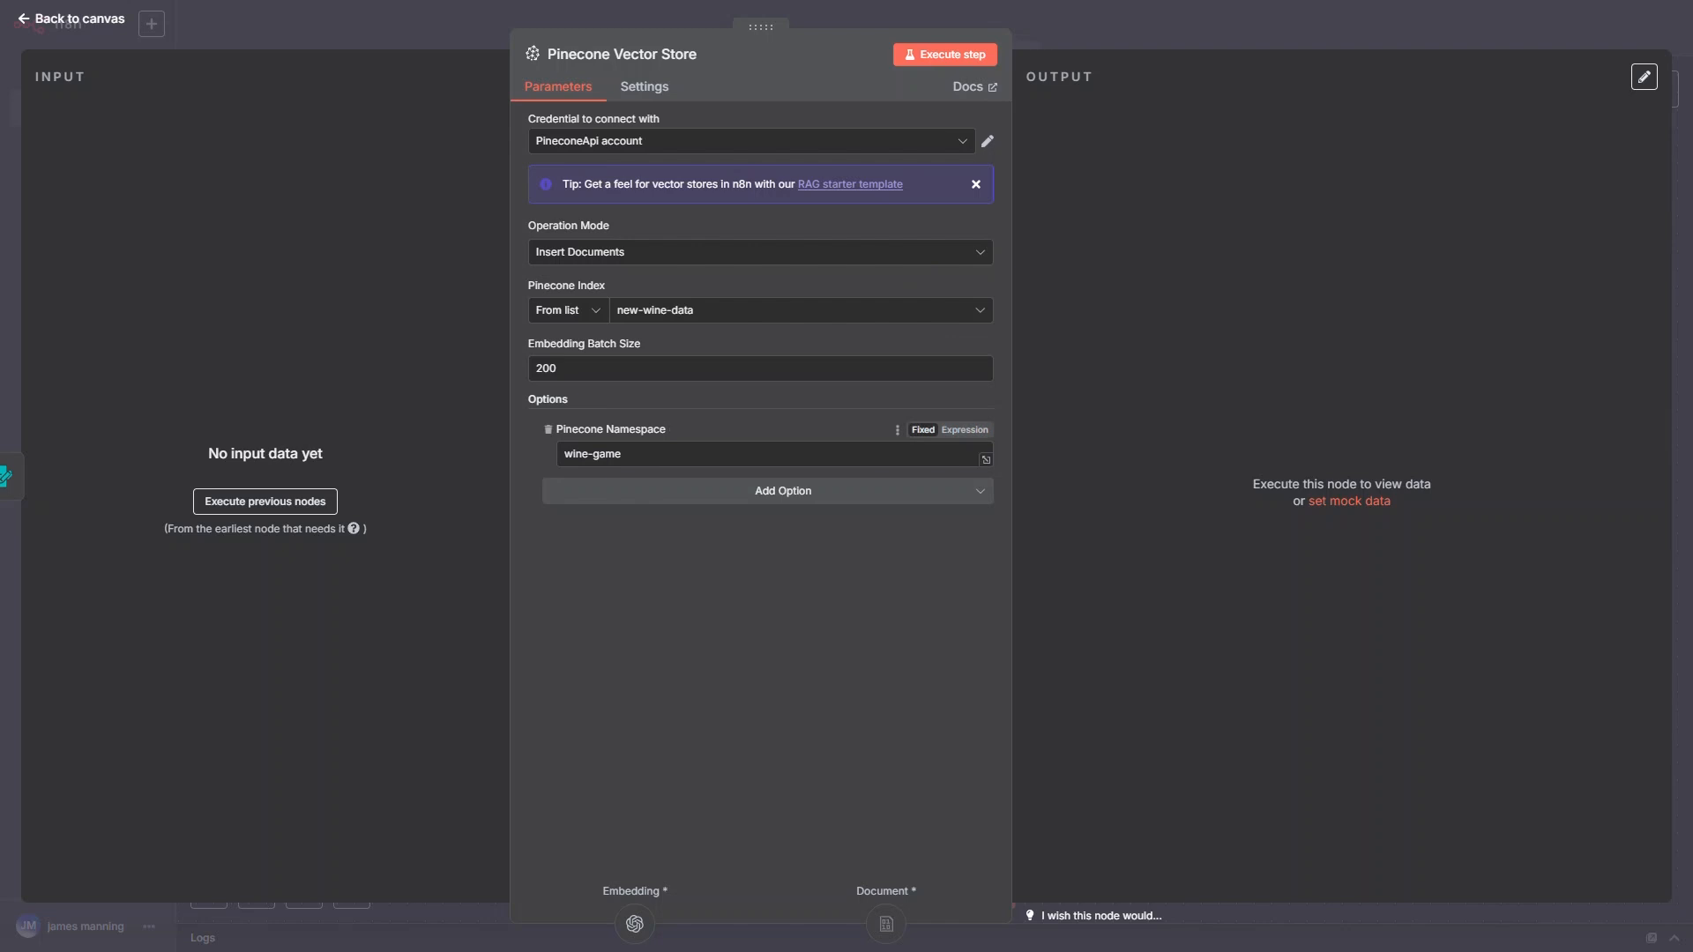
pyautogui.click(622, 454)
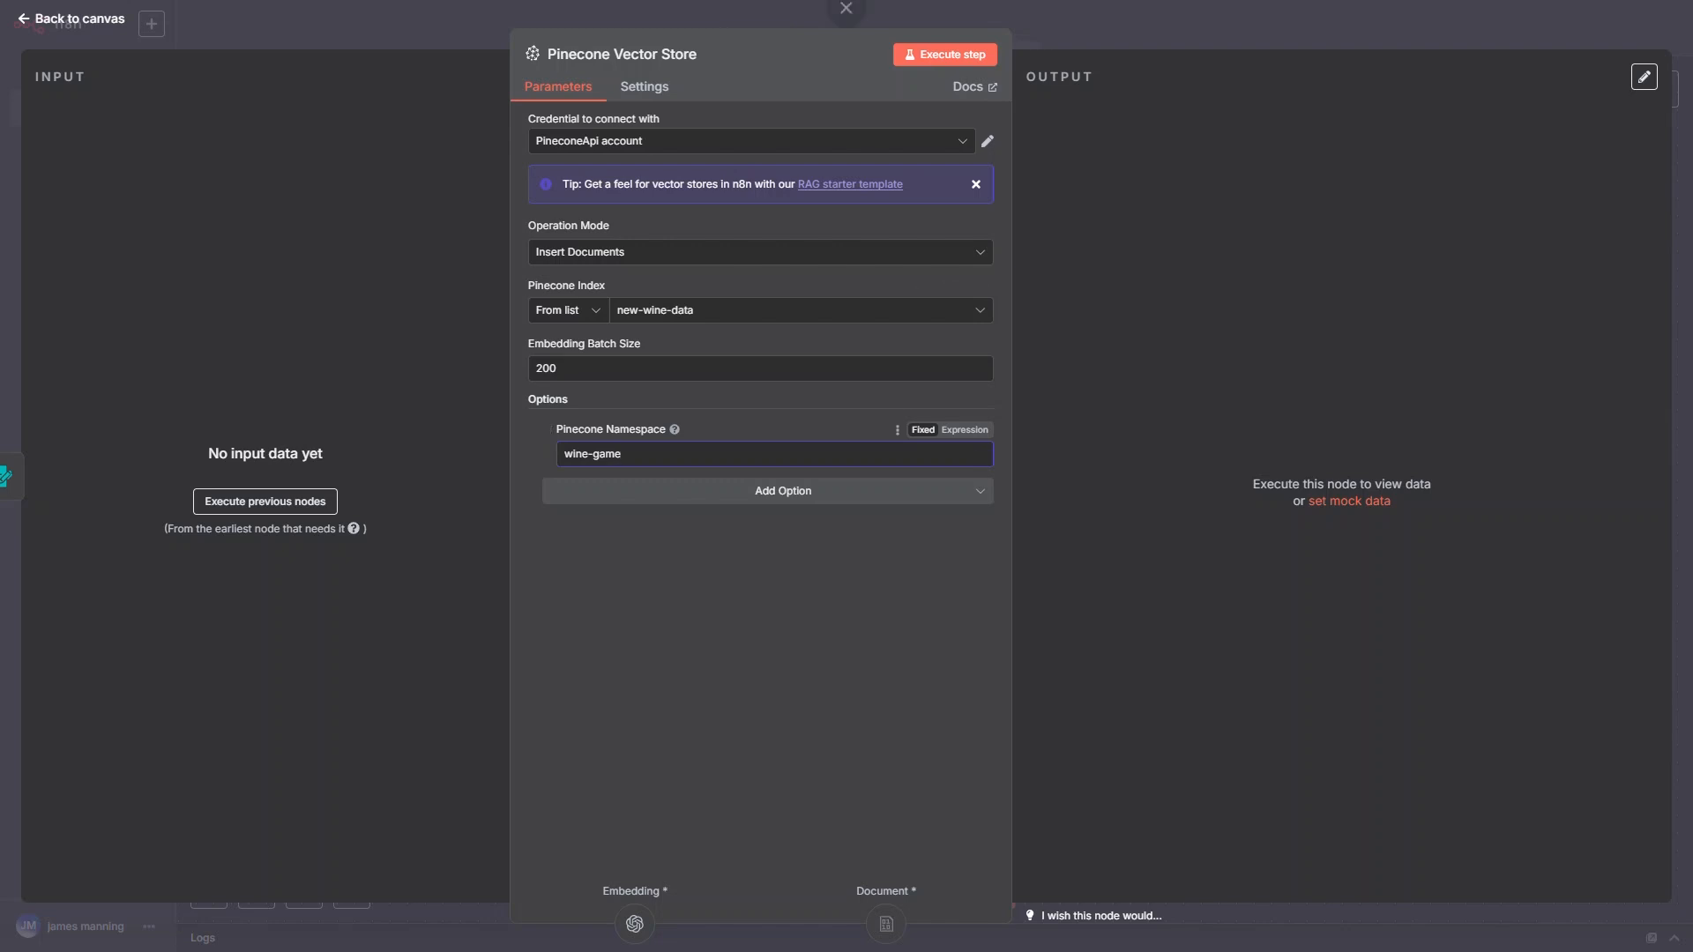
pyautogui.click(847, 60)
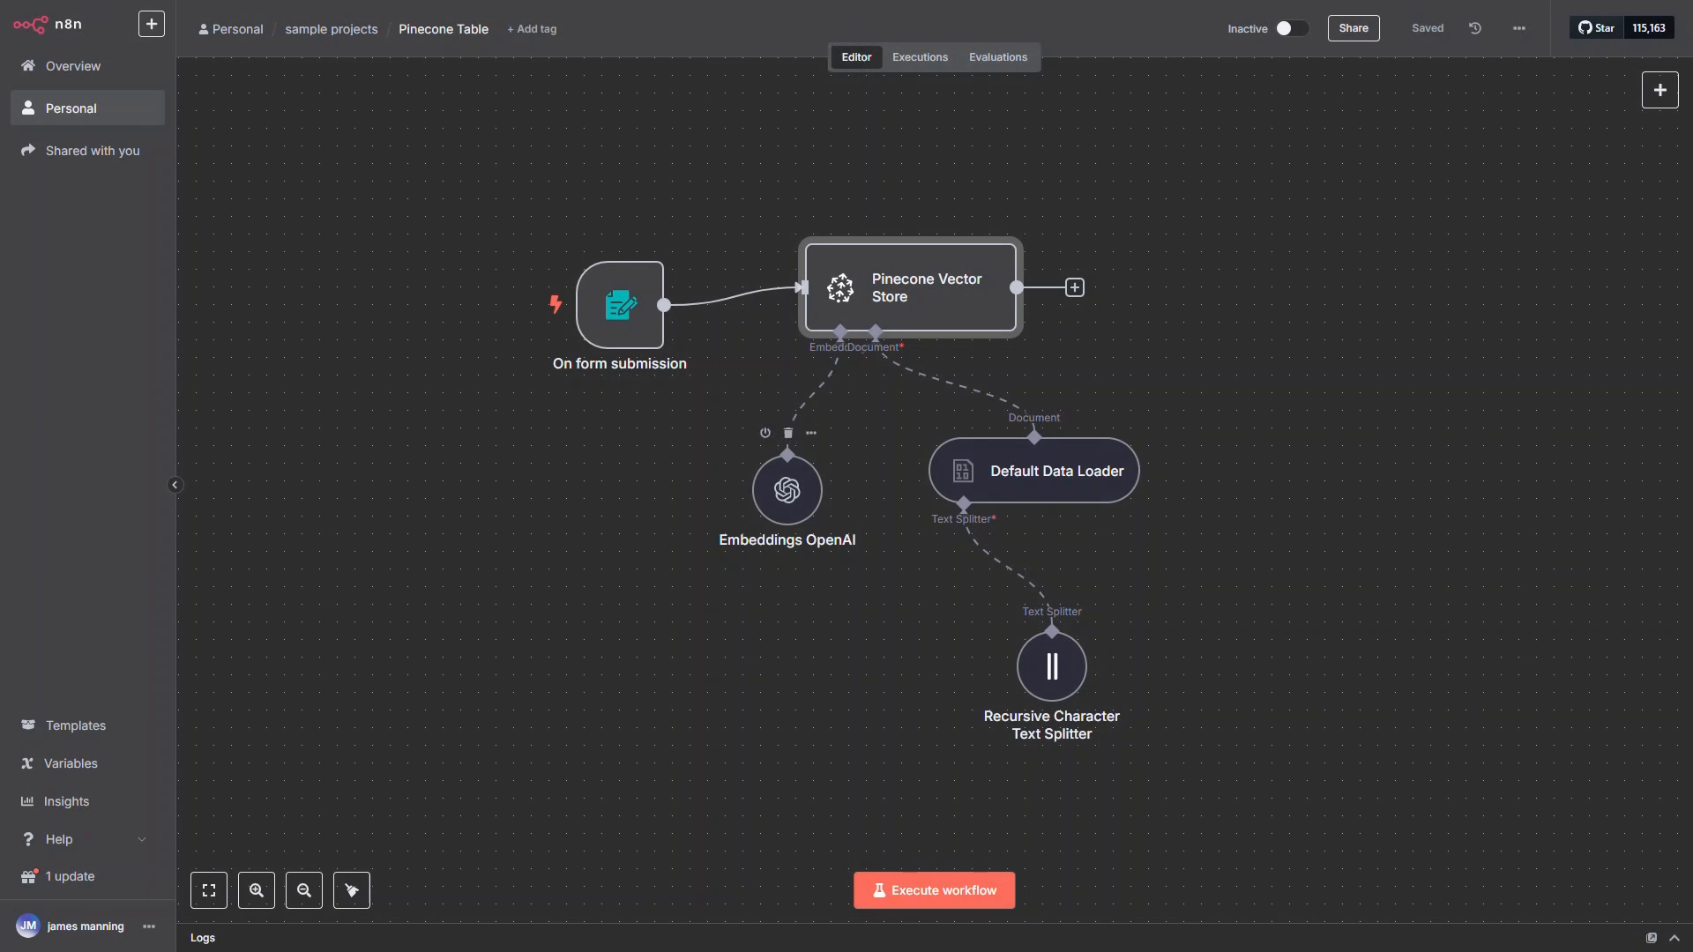
# Step: Review the Embeddings OpenAI node's model and the Recursive Character Text Splitter's chunk size and chunk overlap
pyautogui.doubleClick(787, 490)
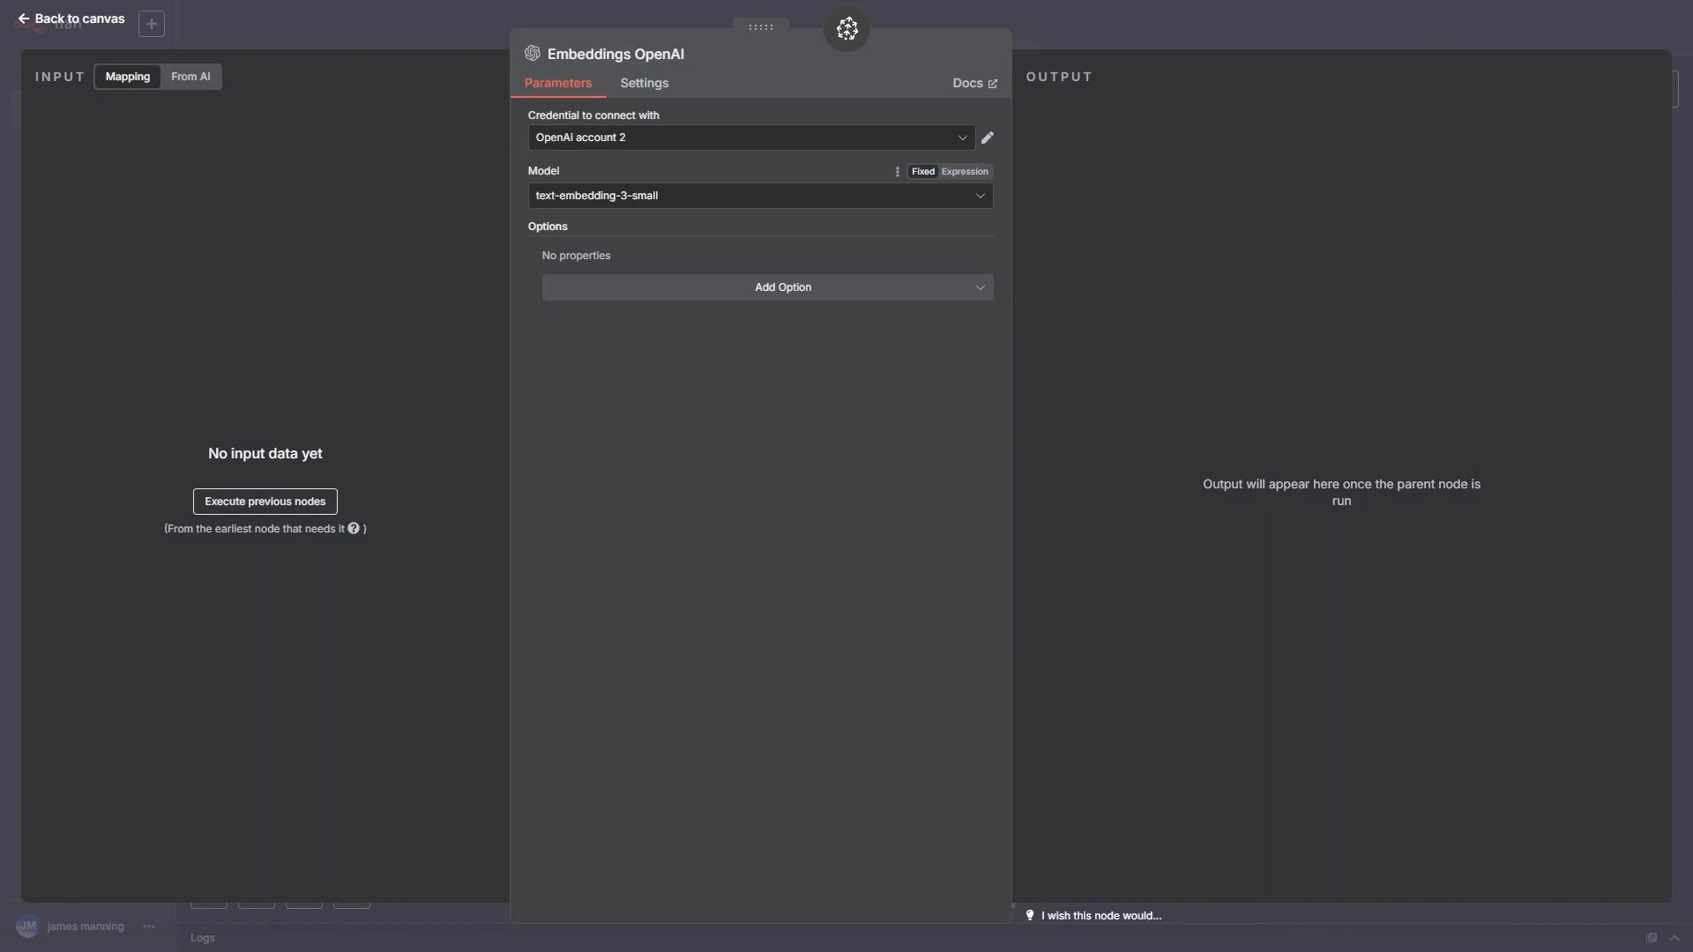
pyautogui.press('Escape')
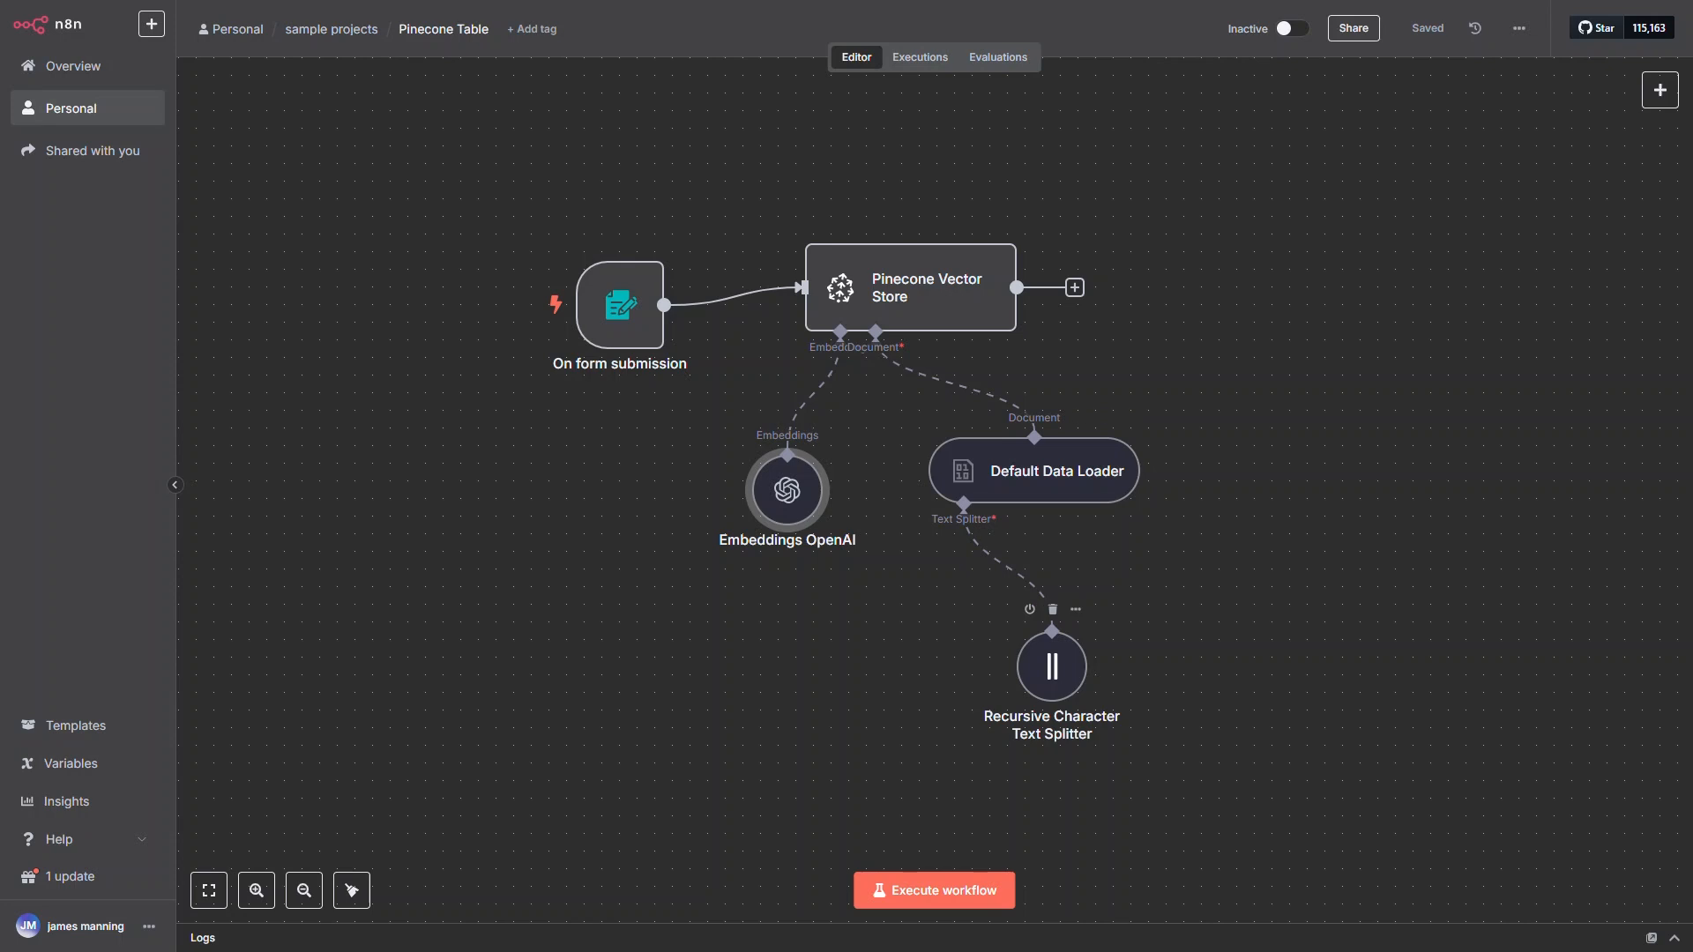
pyautogui.doubleClick(1052, 667)
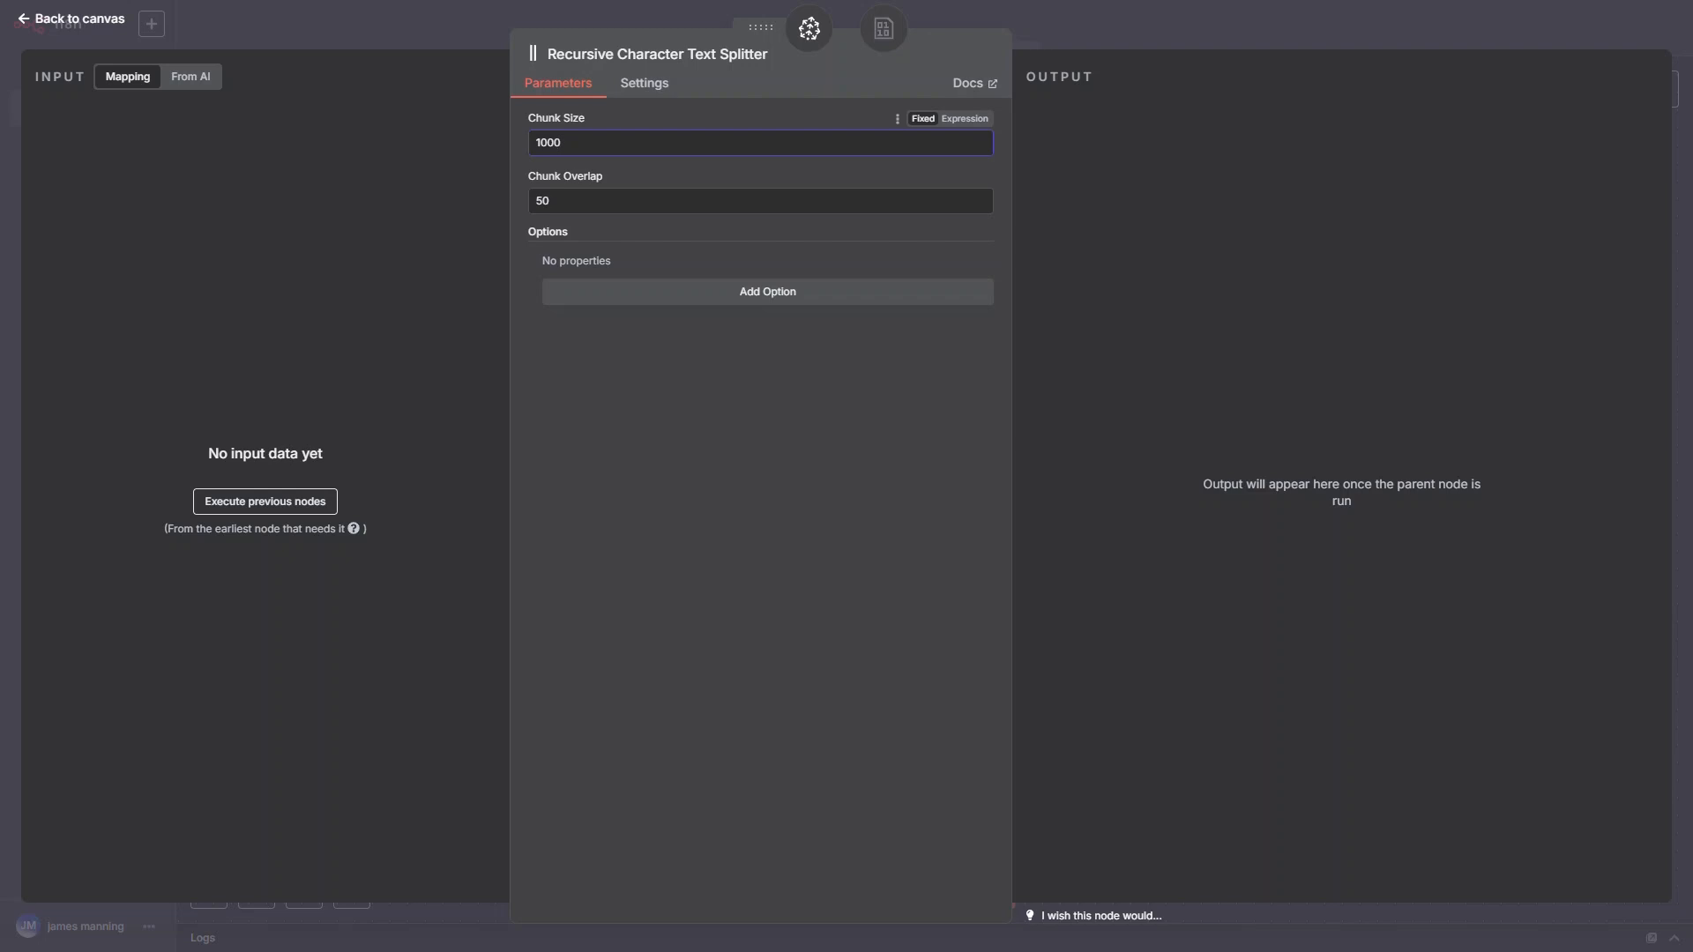
pyautogui.click(760, 201)
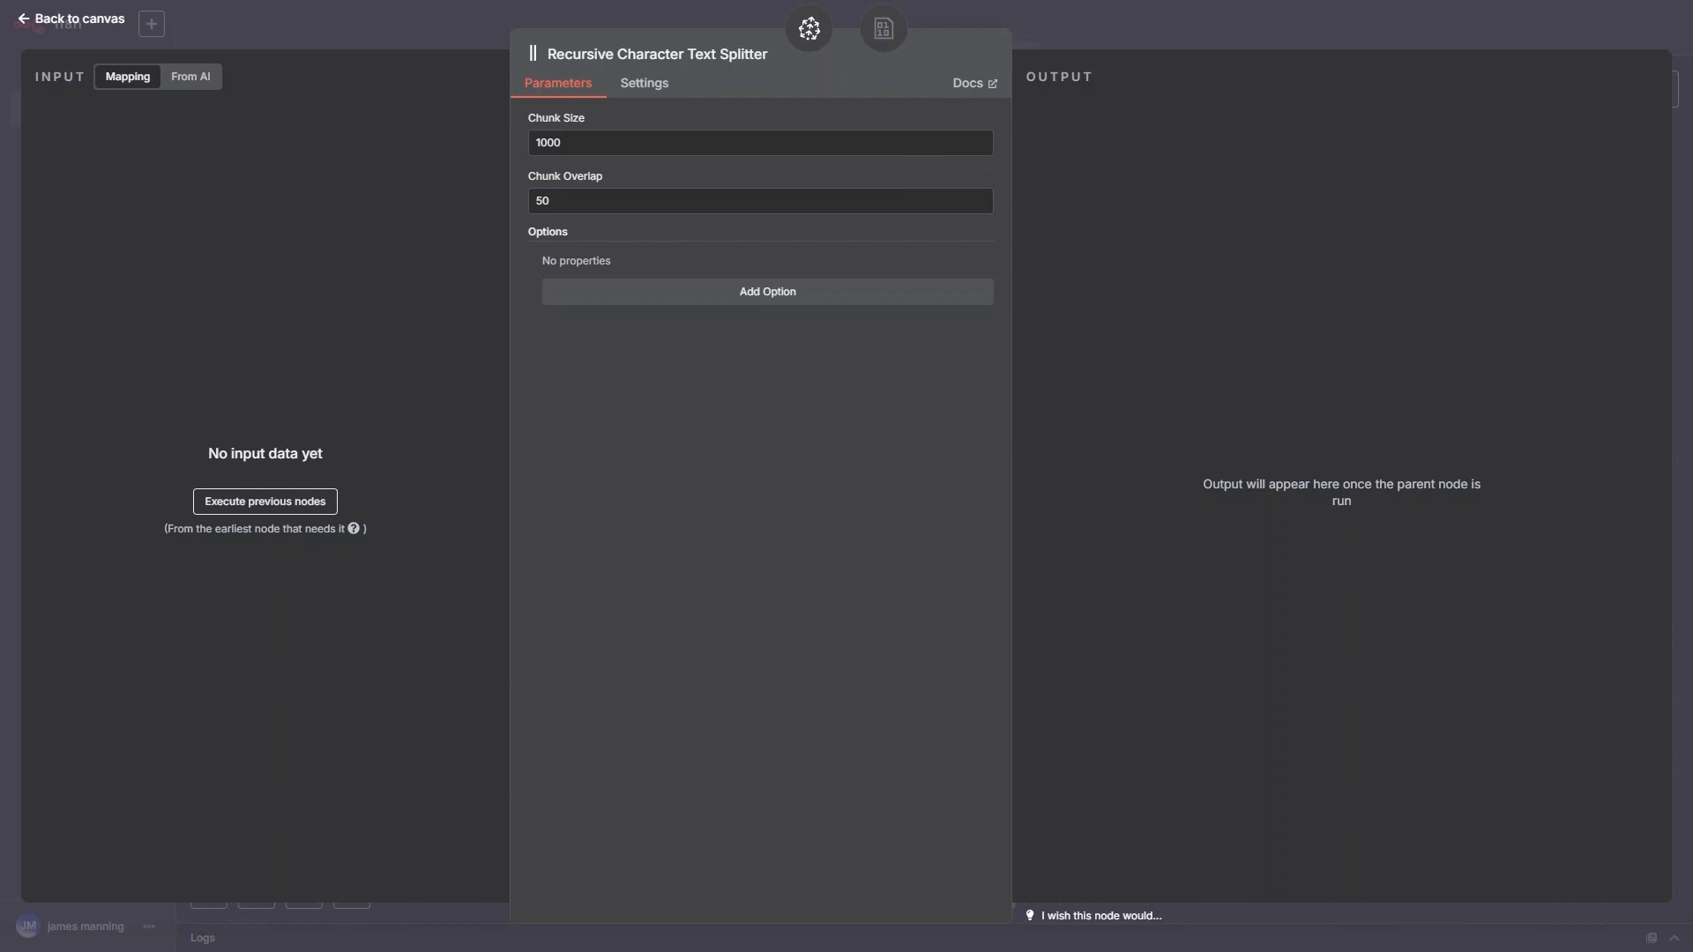
pyautogui.press('Escape')
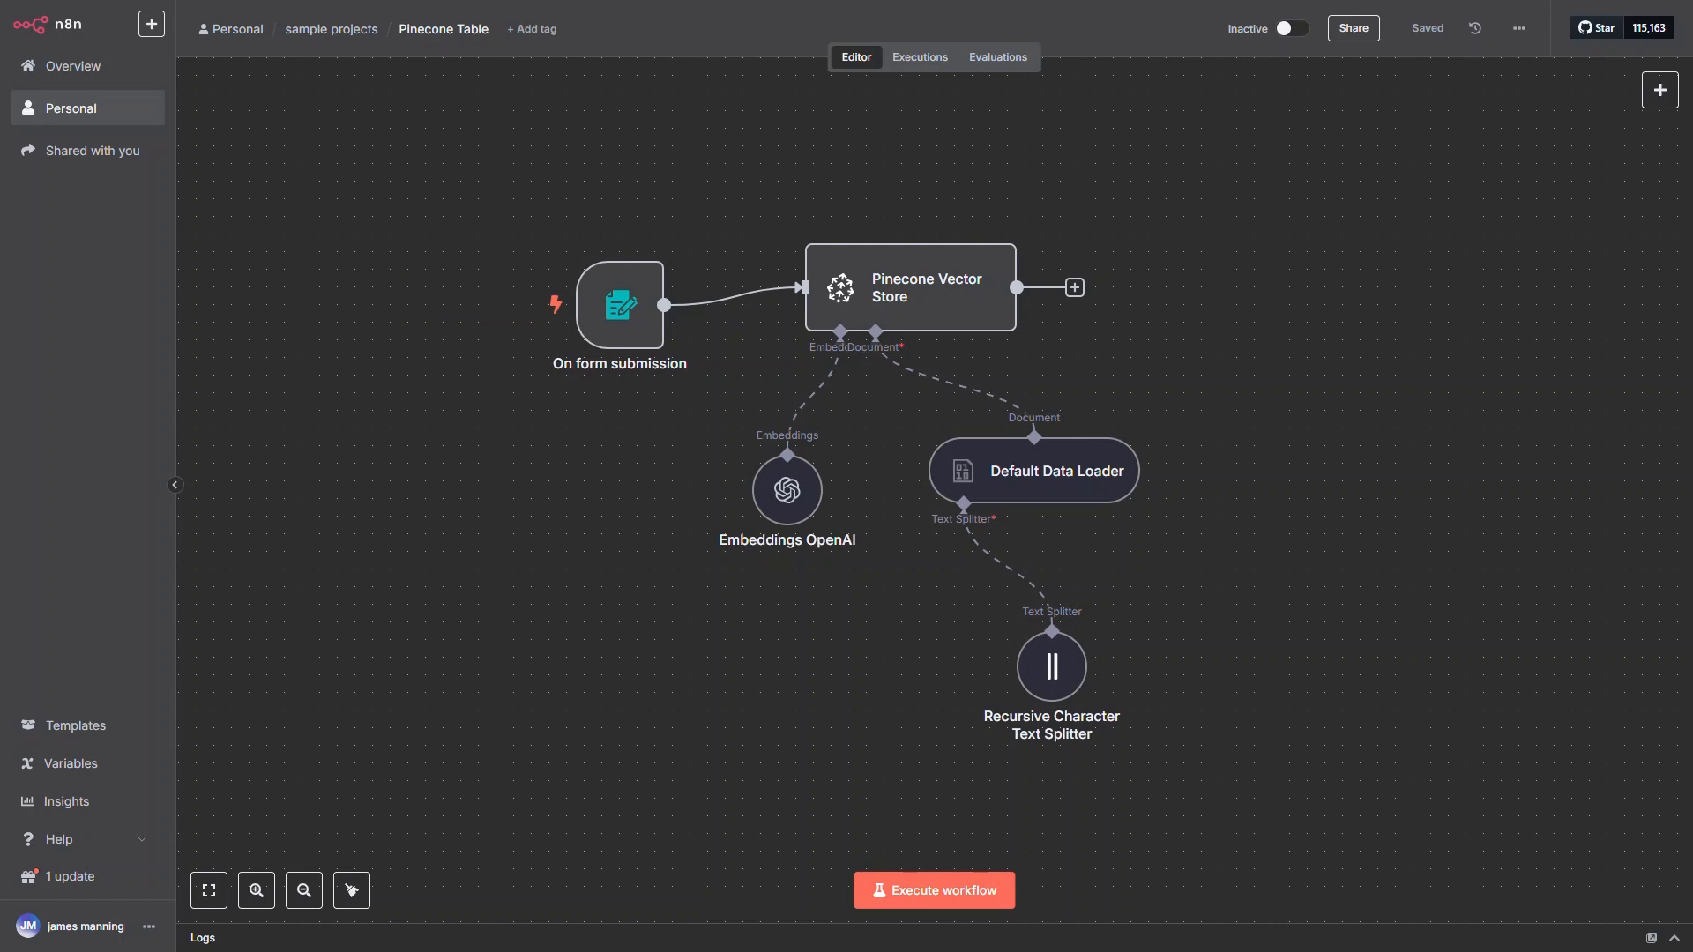
# Step: Return to the sample projects list and open the OpenAI Rag workflow
pyautogui.moveTo(1005, 565)
pyautogui.hotkey('alt', 'Left')
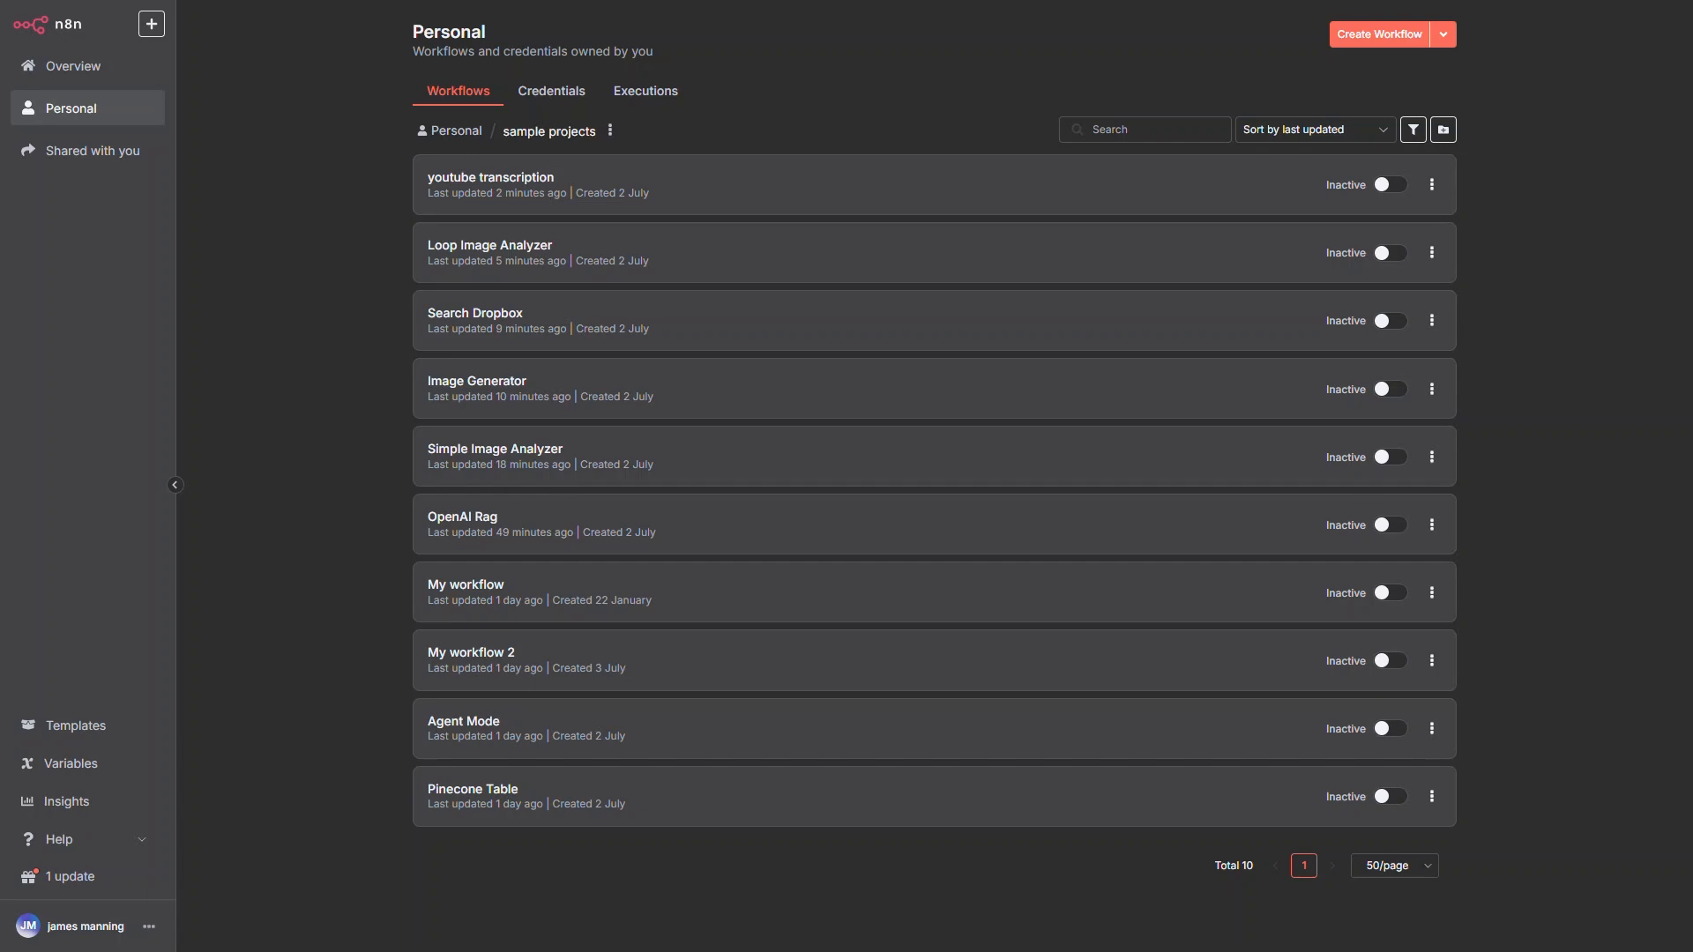
pyautogui.click(768, 538)
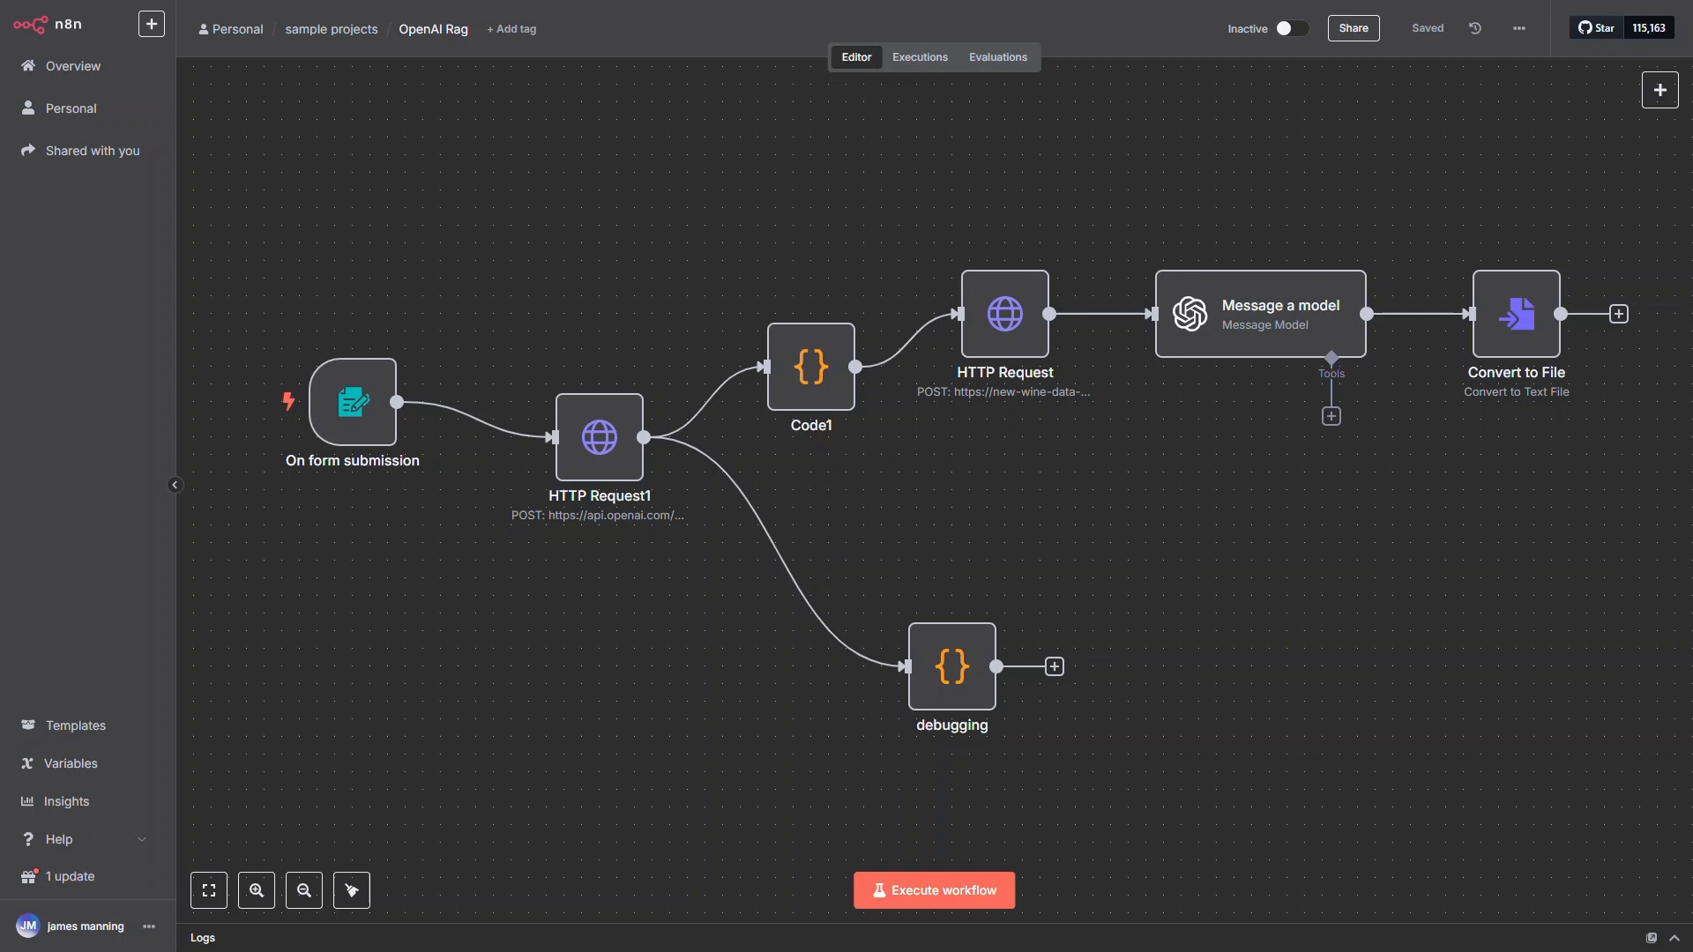
# Step: Move the On form submission node slightly down and closer to HTTP Request1, and review its Question field settings
pyautogui.moveTo(353, 401); pyautogui.dragTo(388, 455)
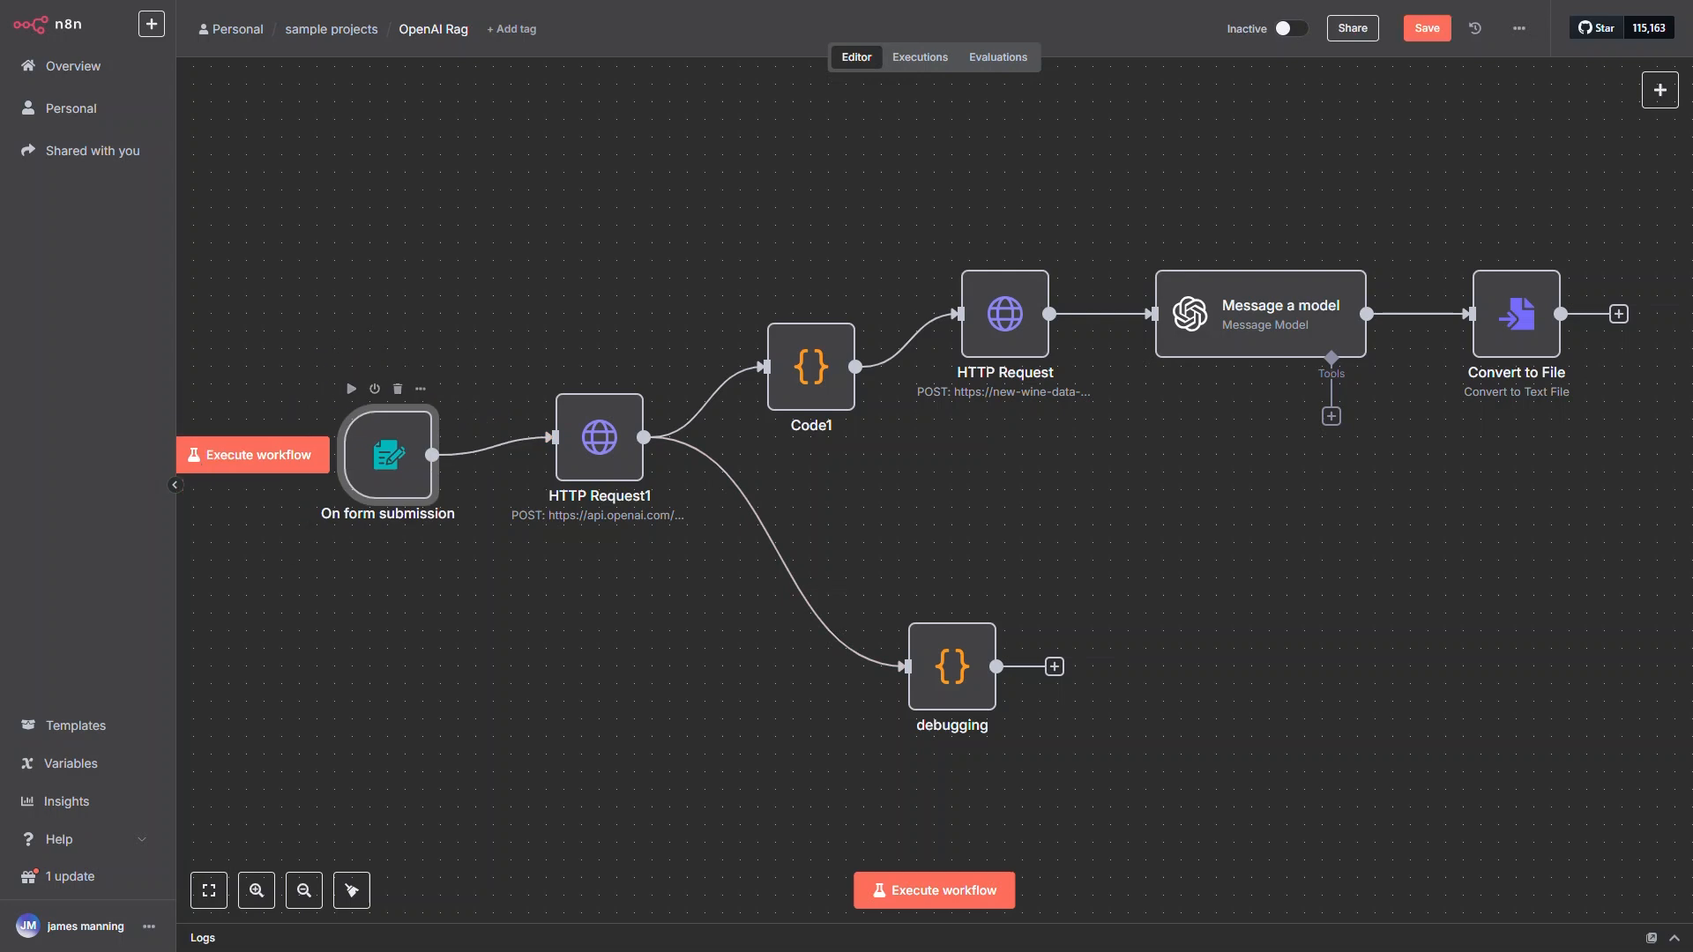
pyautogui.doubleClick(388, 454)
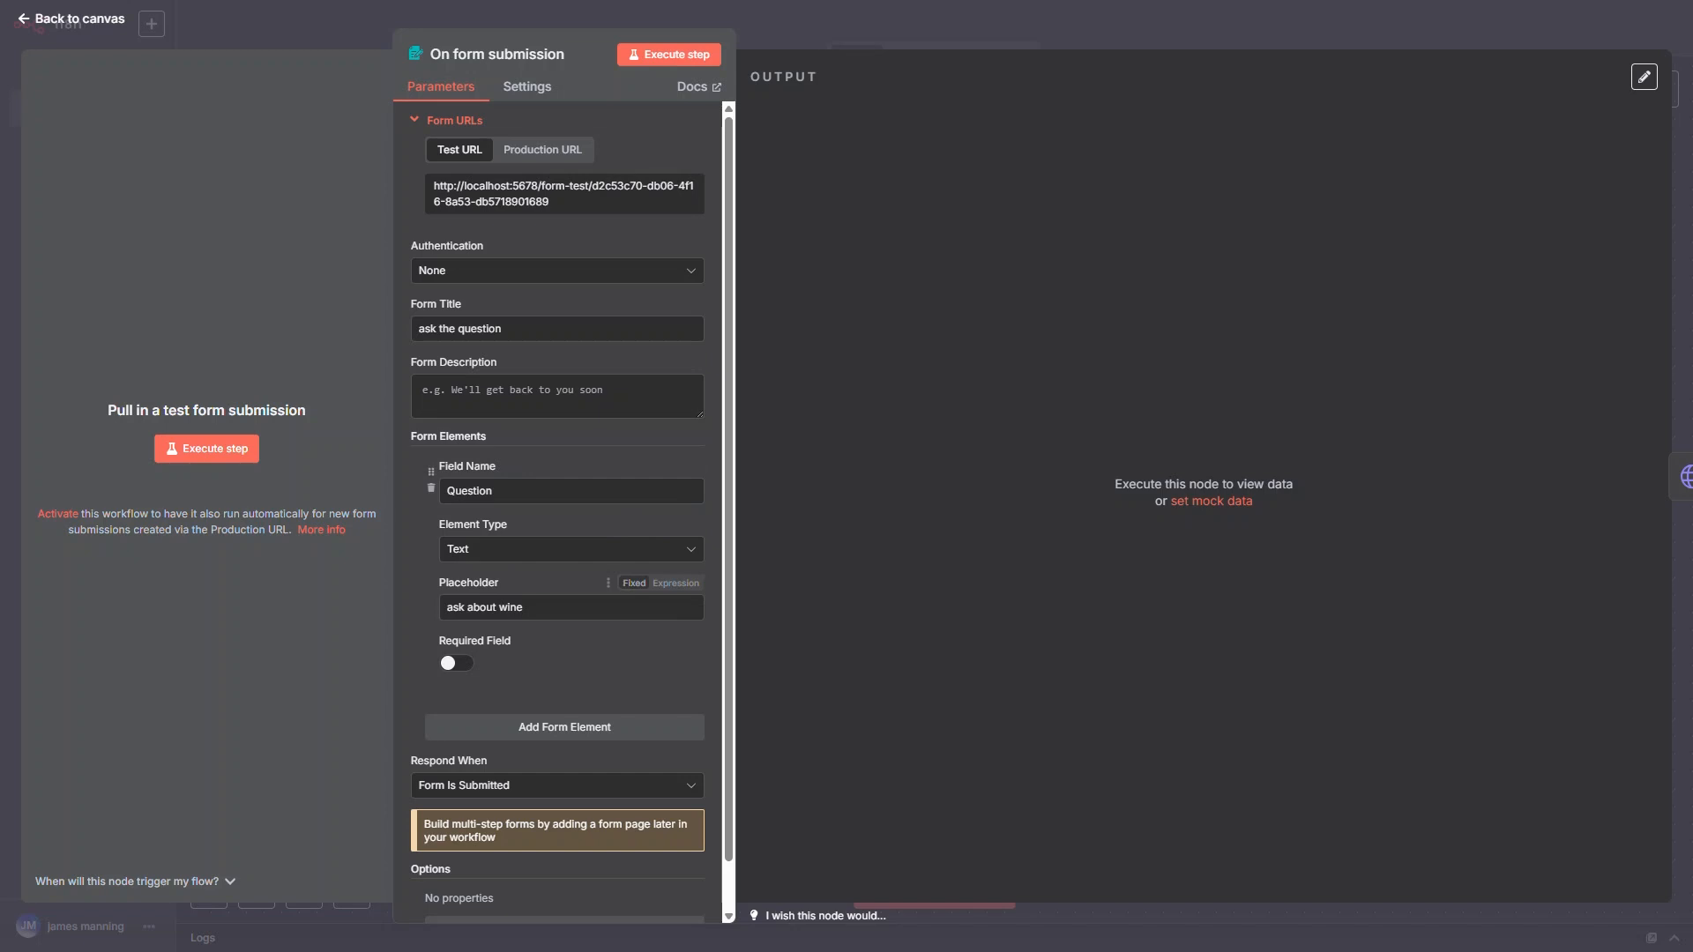
pyautogui.press('Escape')
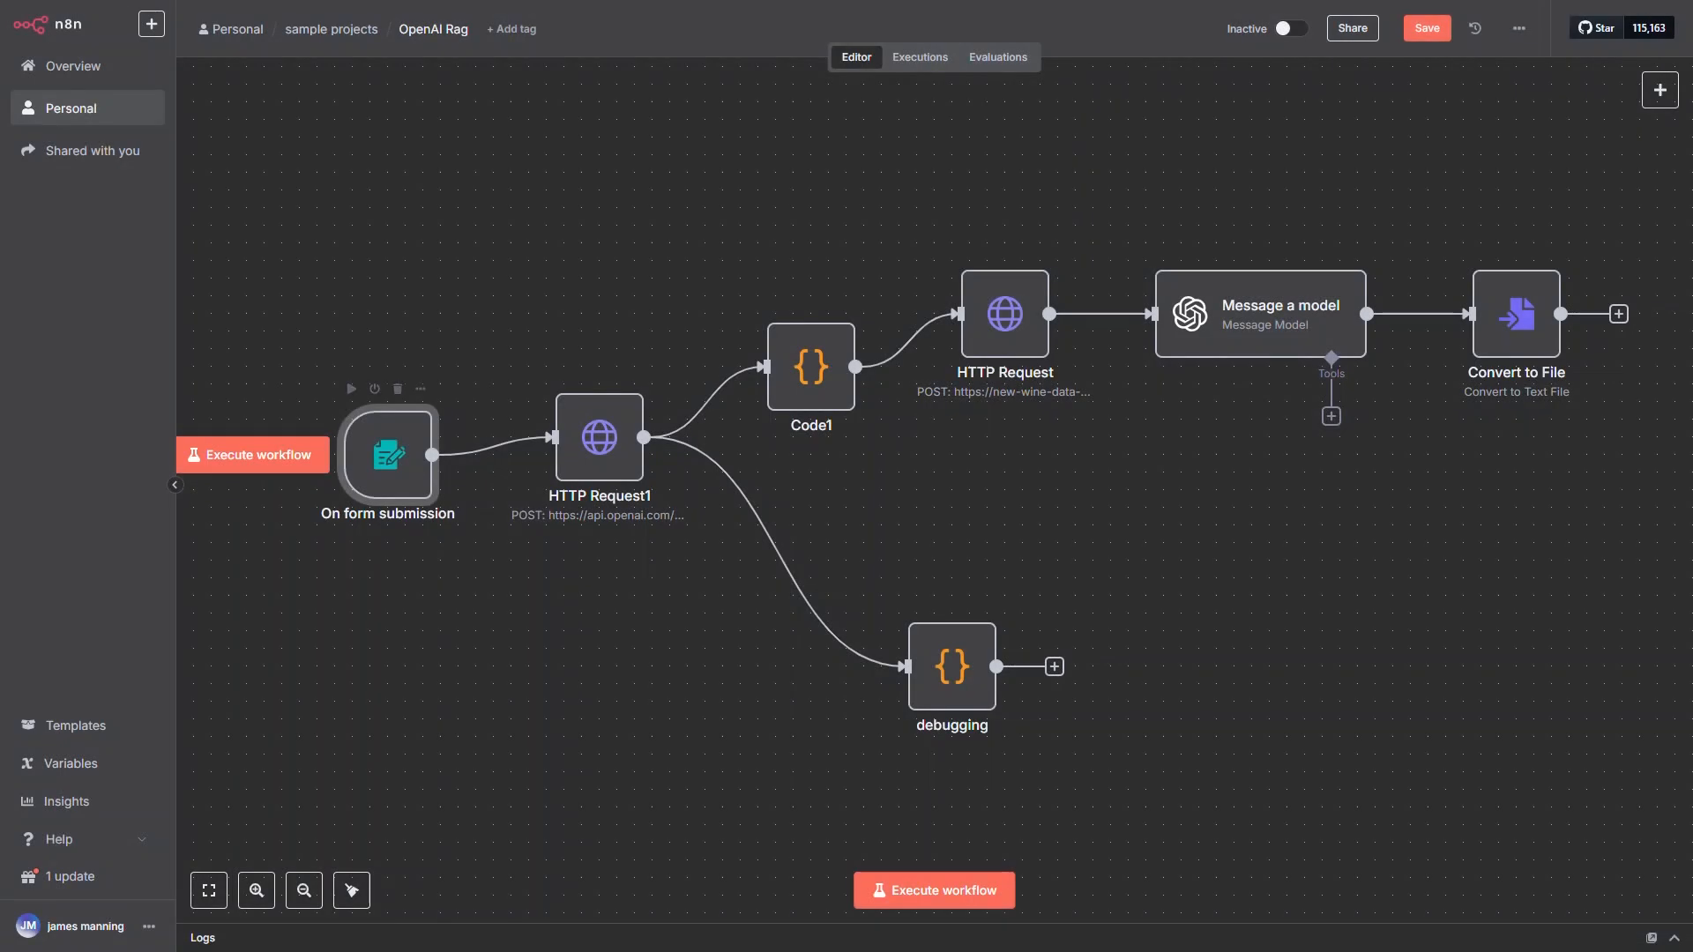
# Step: Move the HTTP Request1 node slightly down in line with On form submission, and review its OpenAI embeddings request settings
pyautogui.click(599, 437)
pyautogui.doubleClick(600, 437)
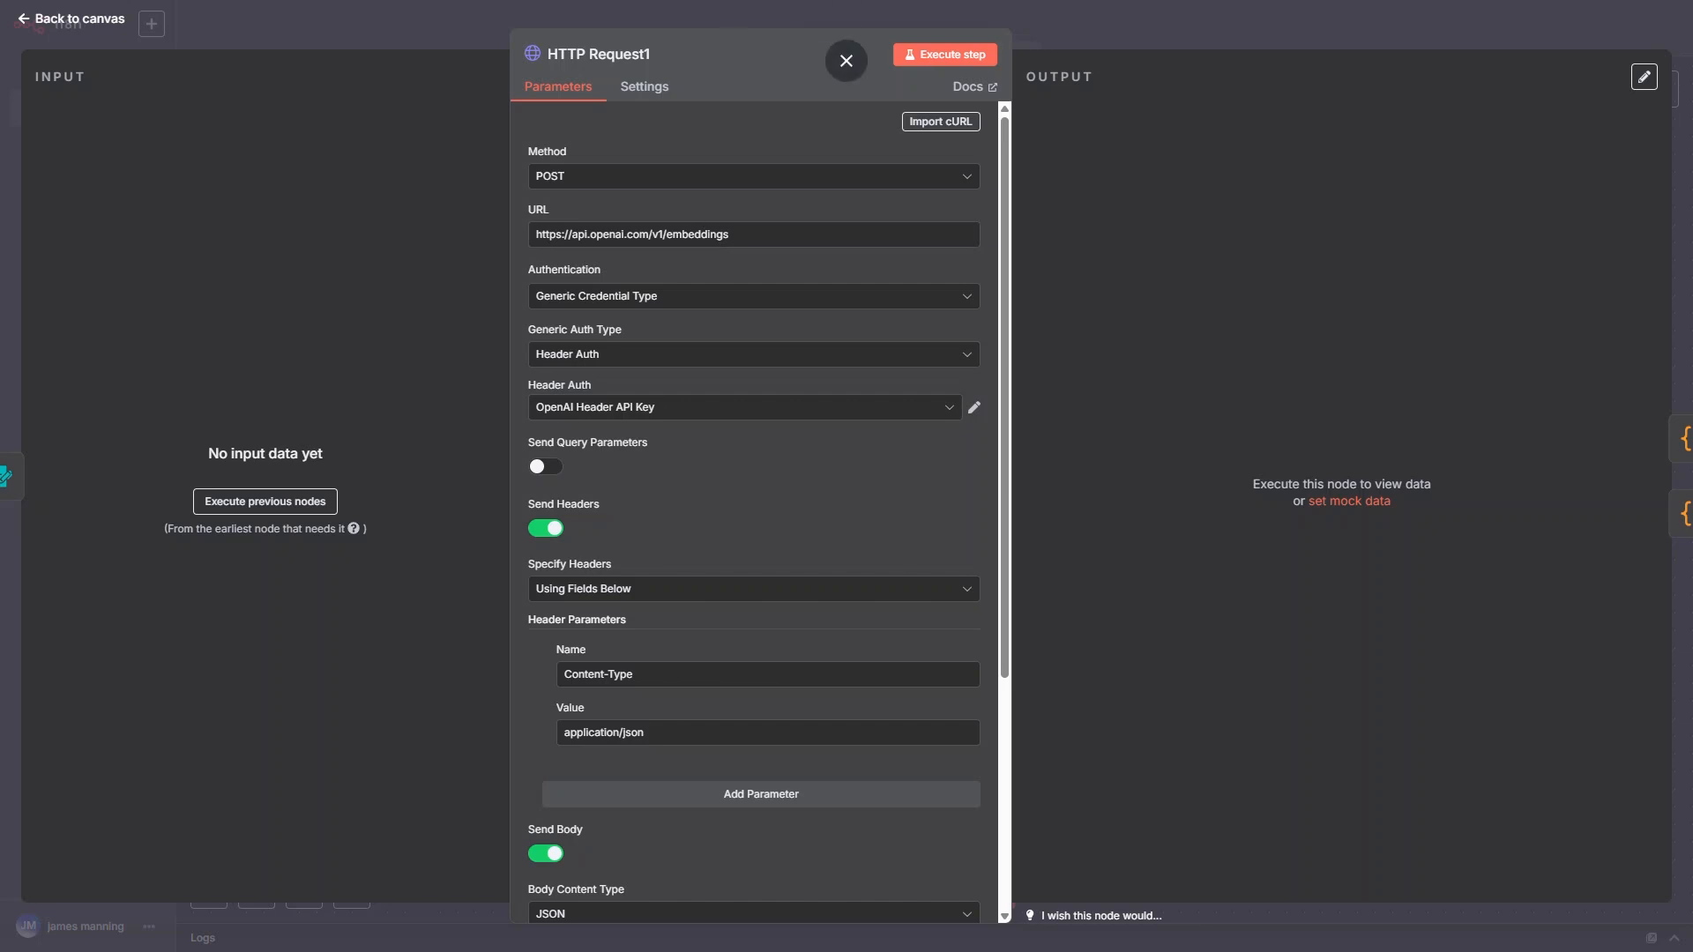
pyautogui.press('Escape')
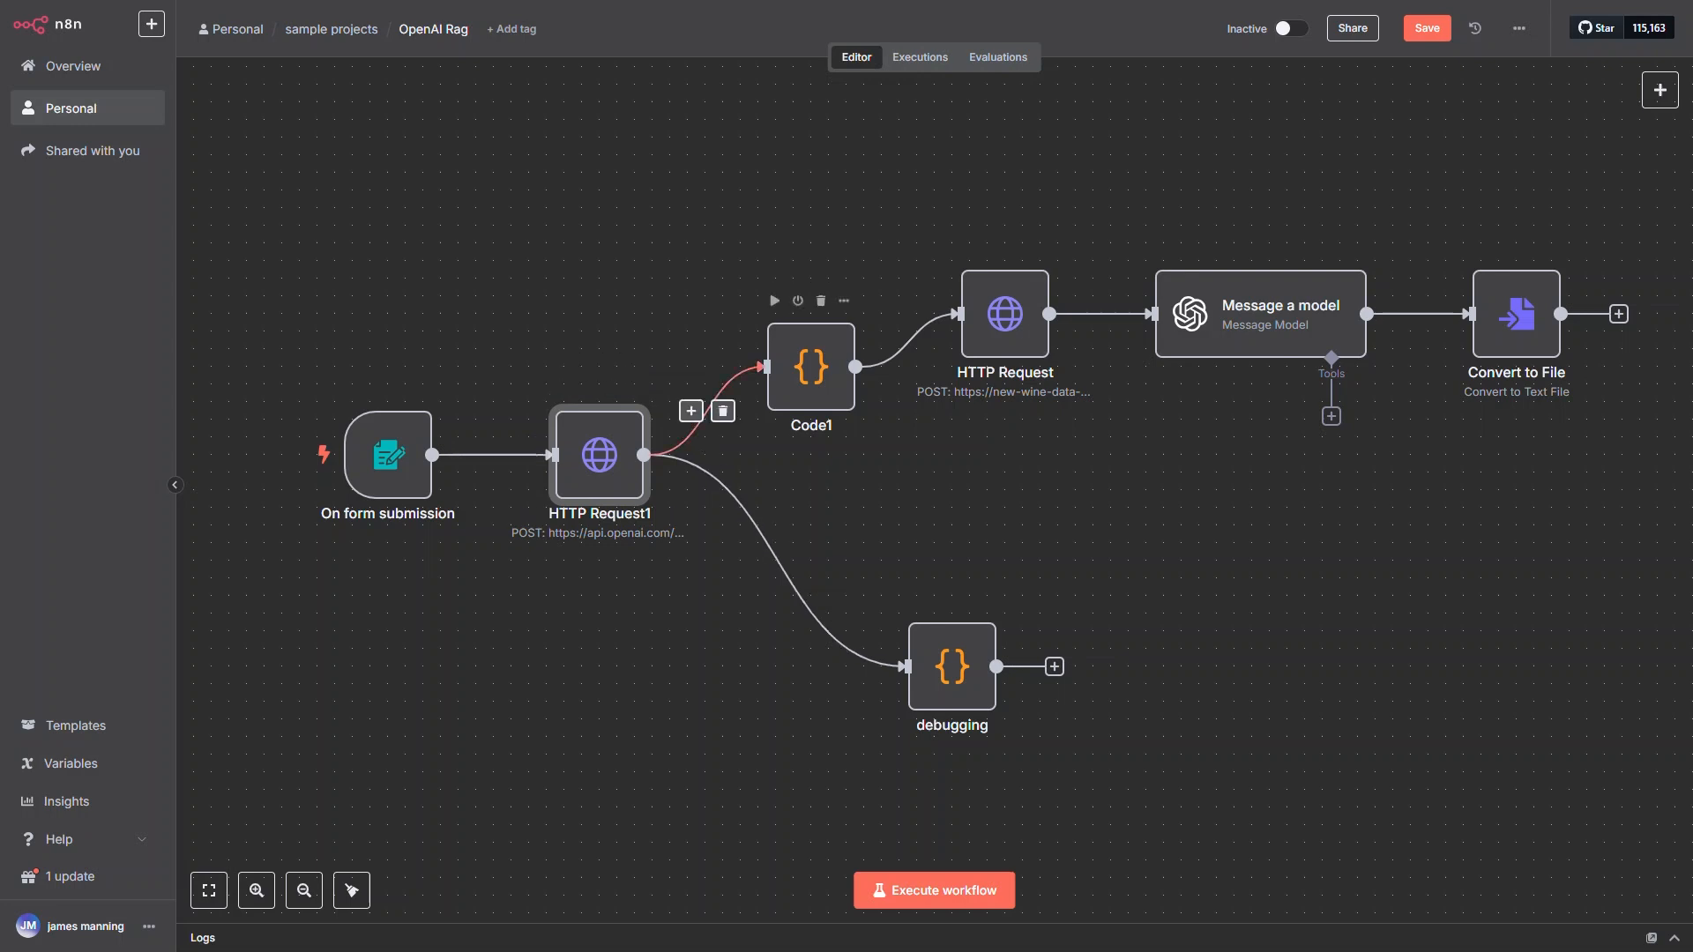
# Step: Review the Code1 node's JavaScript and the HTTP Request node's Pinecone query URL, authentication and headers
pyautogui.doubleClick(811, 366)
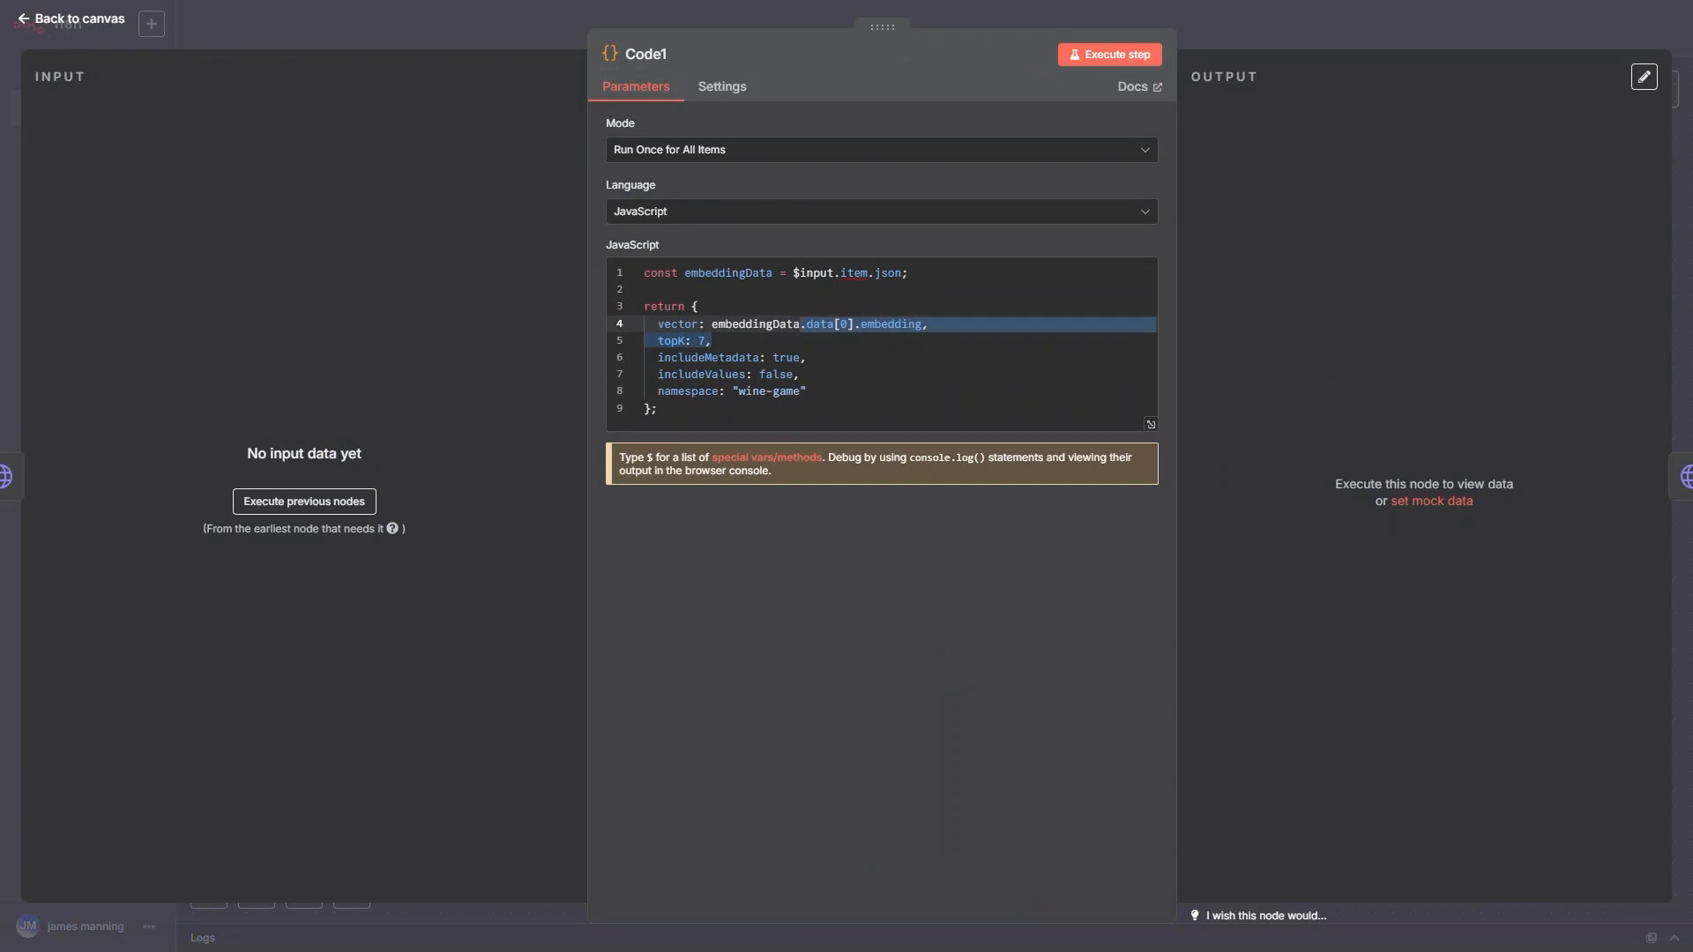
pyautogui.click(846, 60)
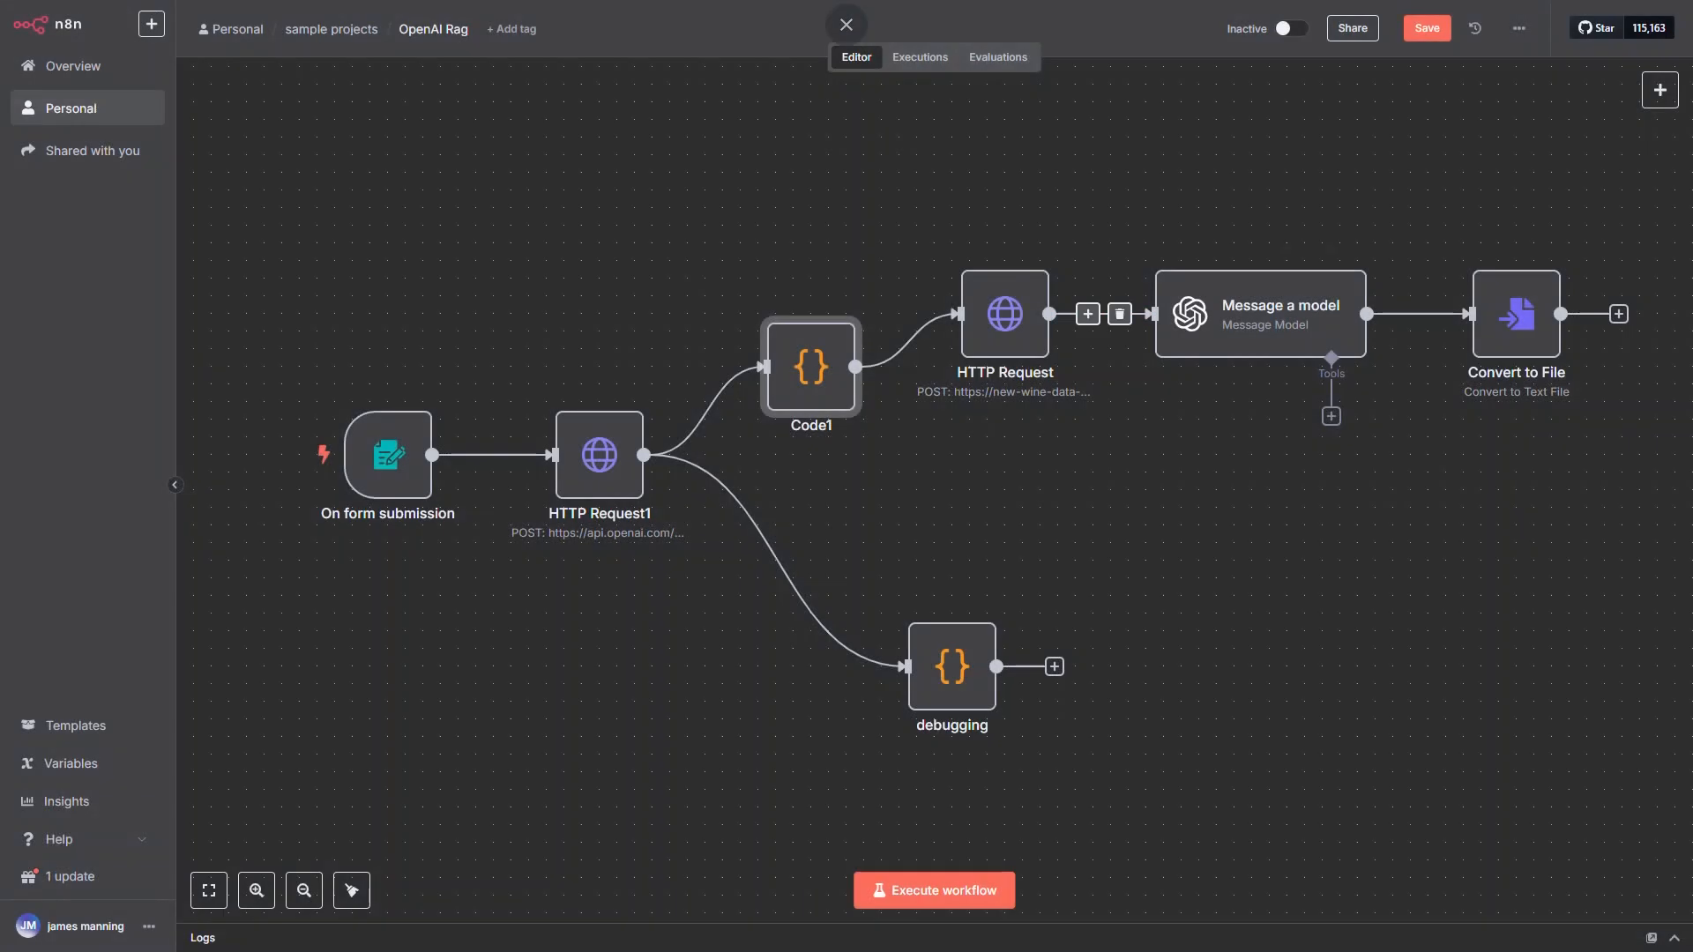
pyautogui.doubleClick(1005, 313)
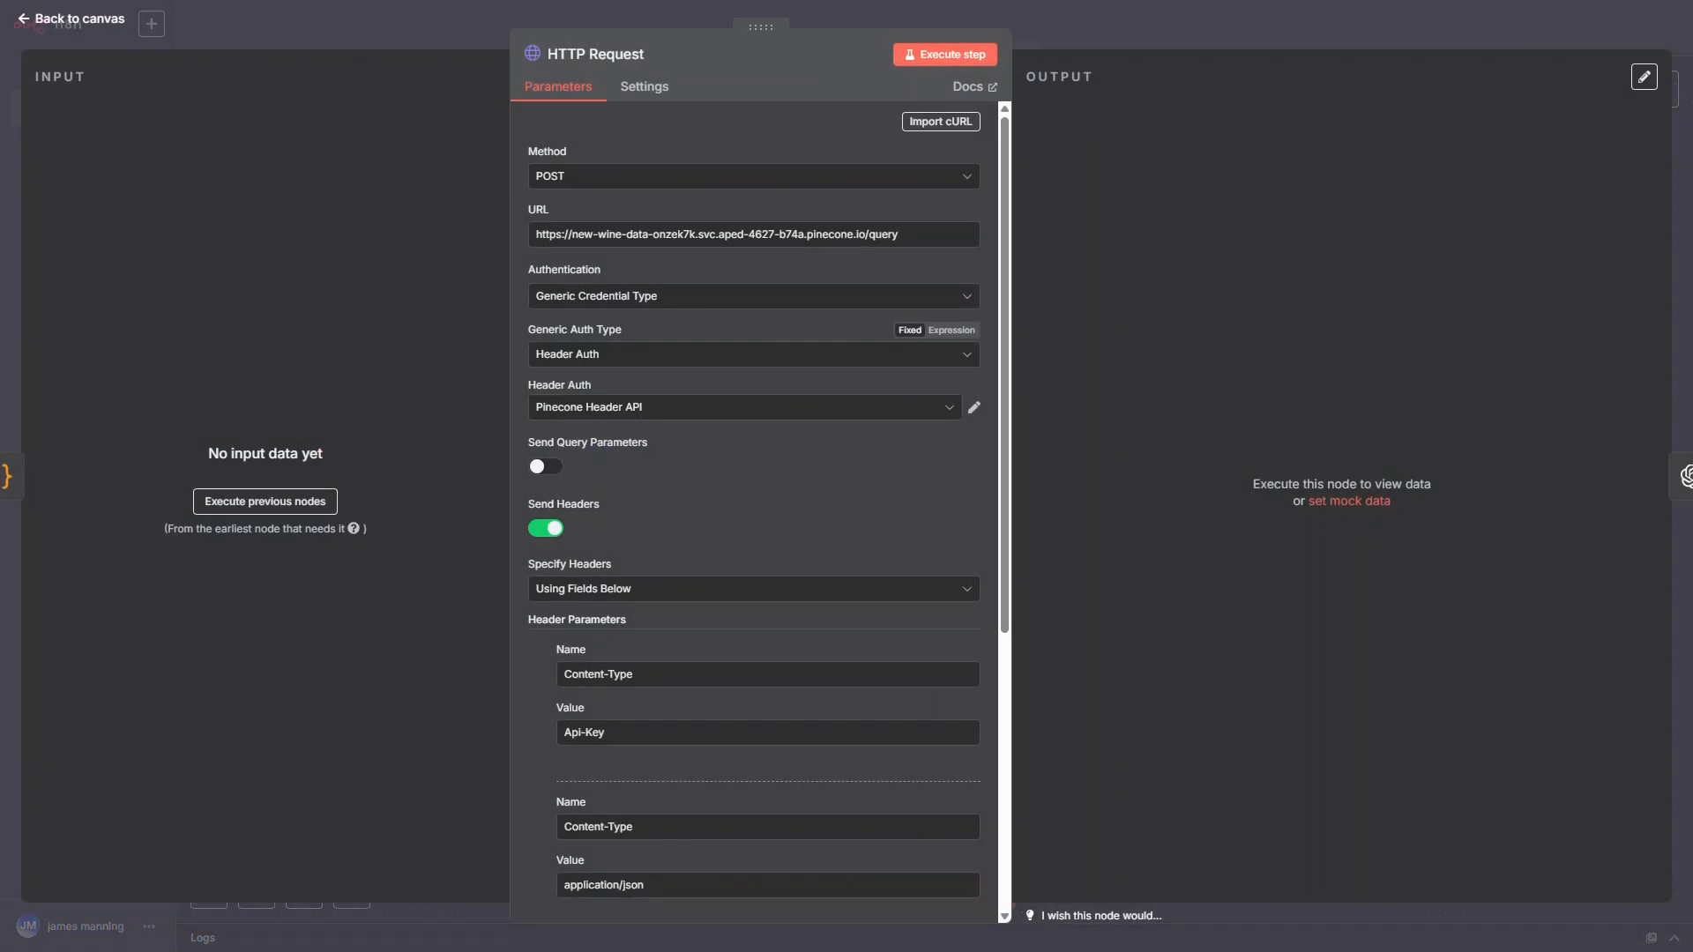
pyautogui.click(72, 18)
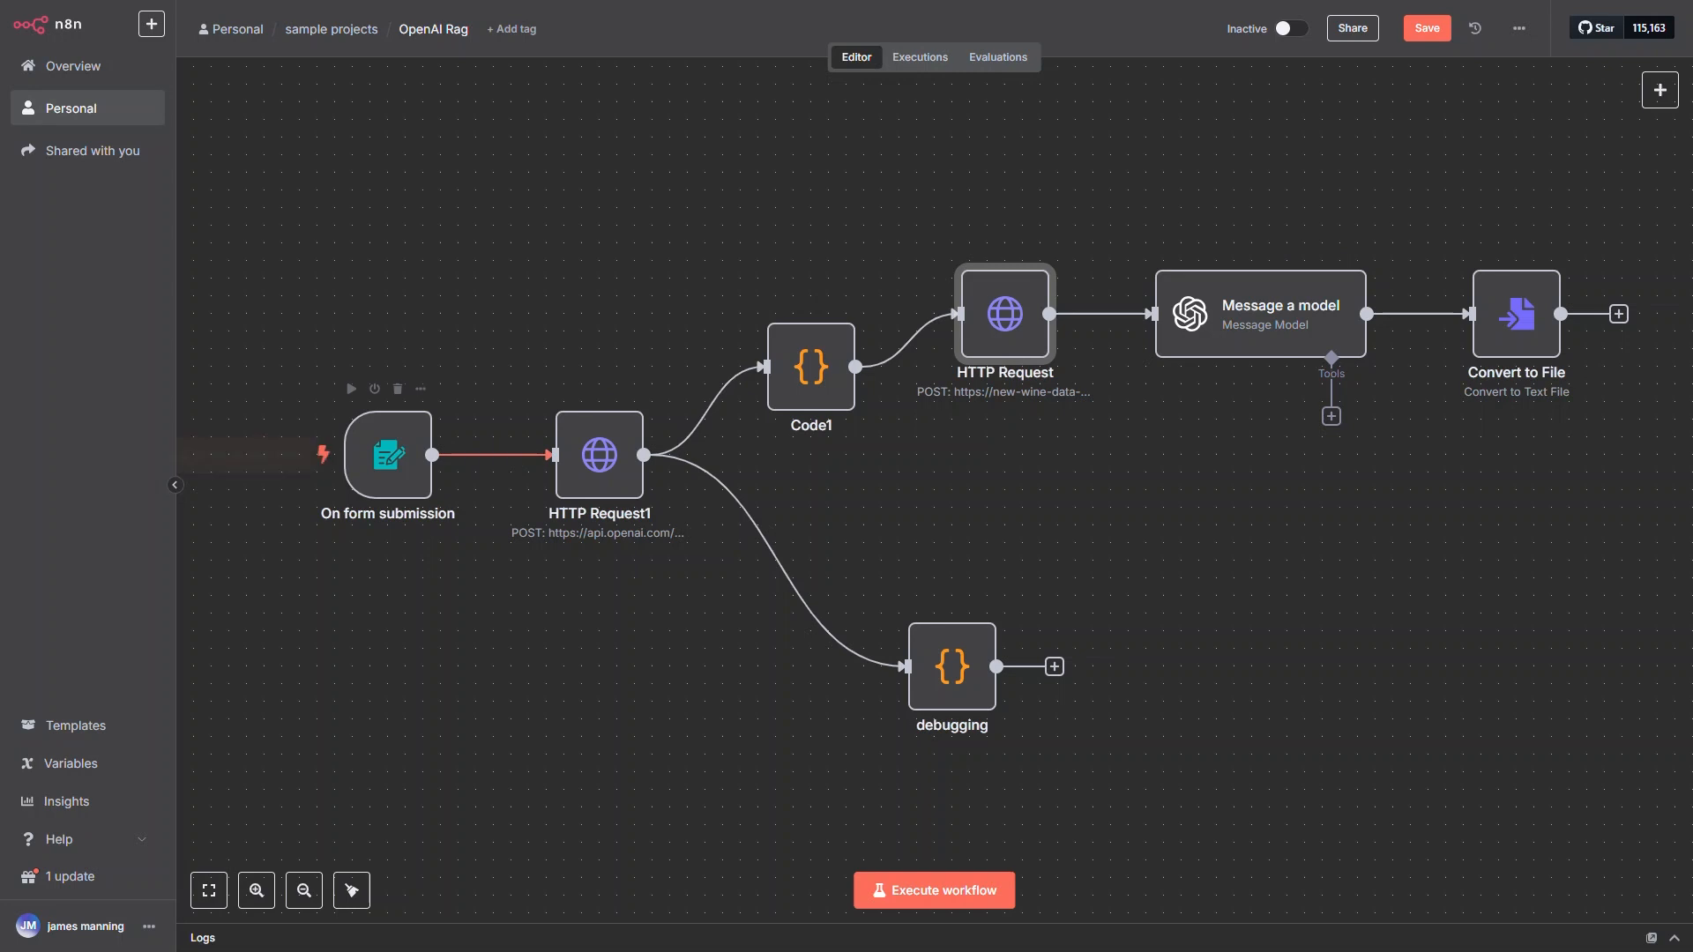
# Step: Execute the OpenAI Rag workflow, submit the question "what is the best wine to go with steak" and close the form window
pyautogui.click(253, 454)
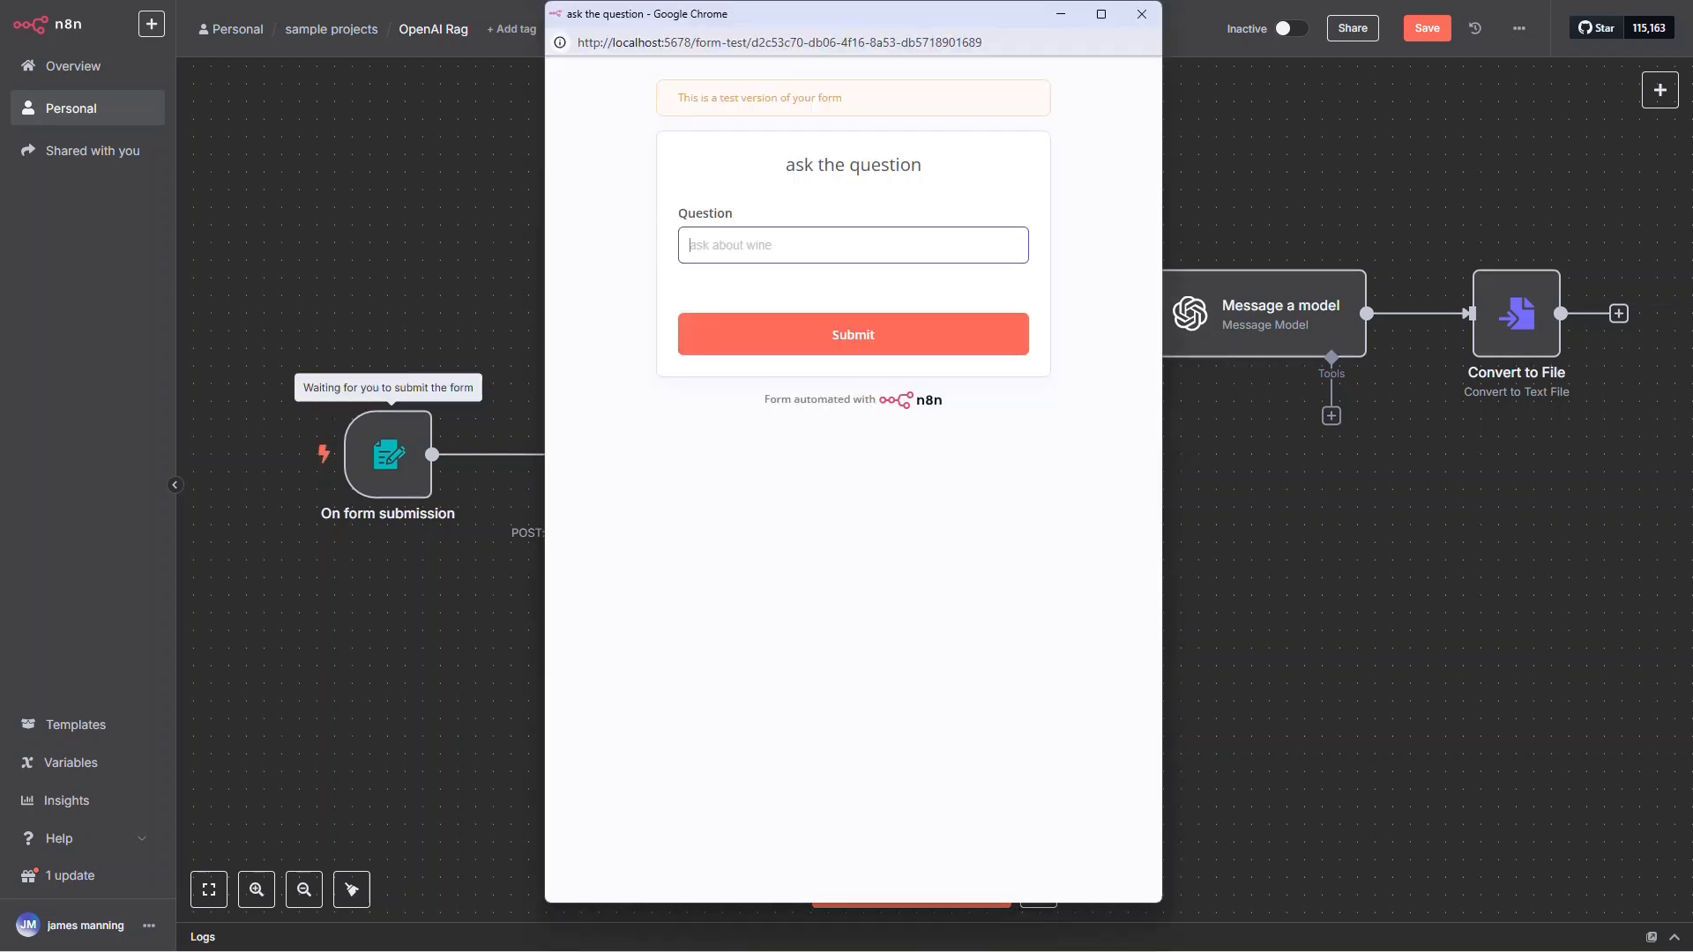
pyautogui.write('what is the best wine to go with steak')
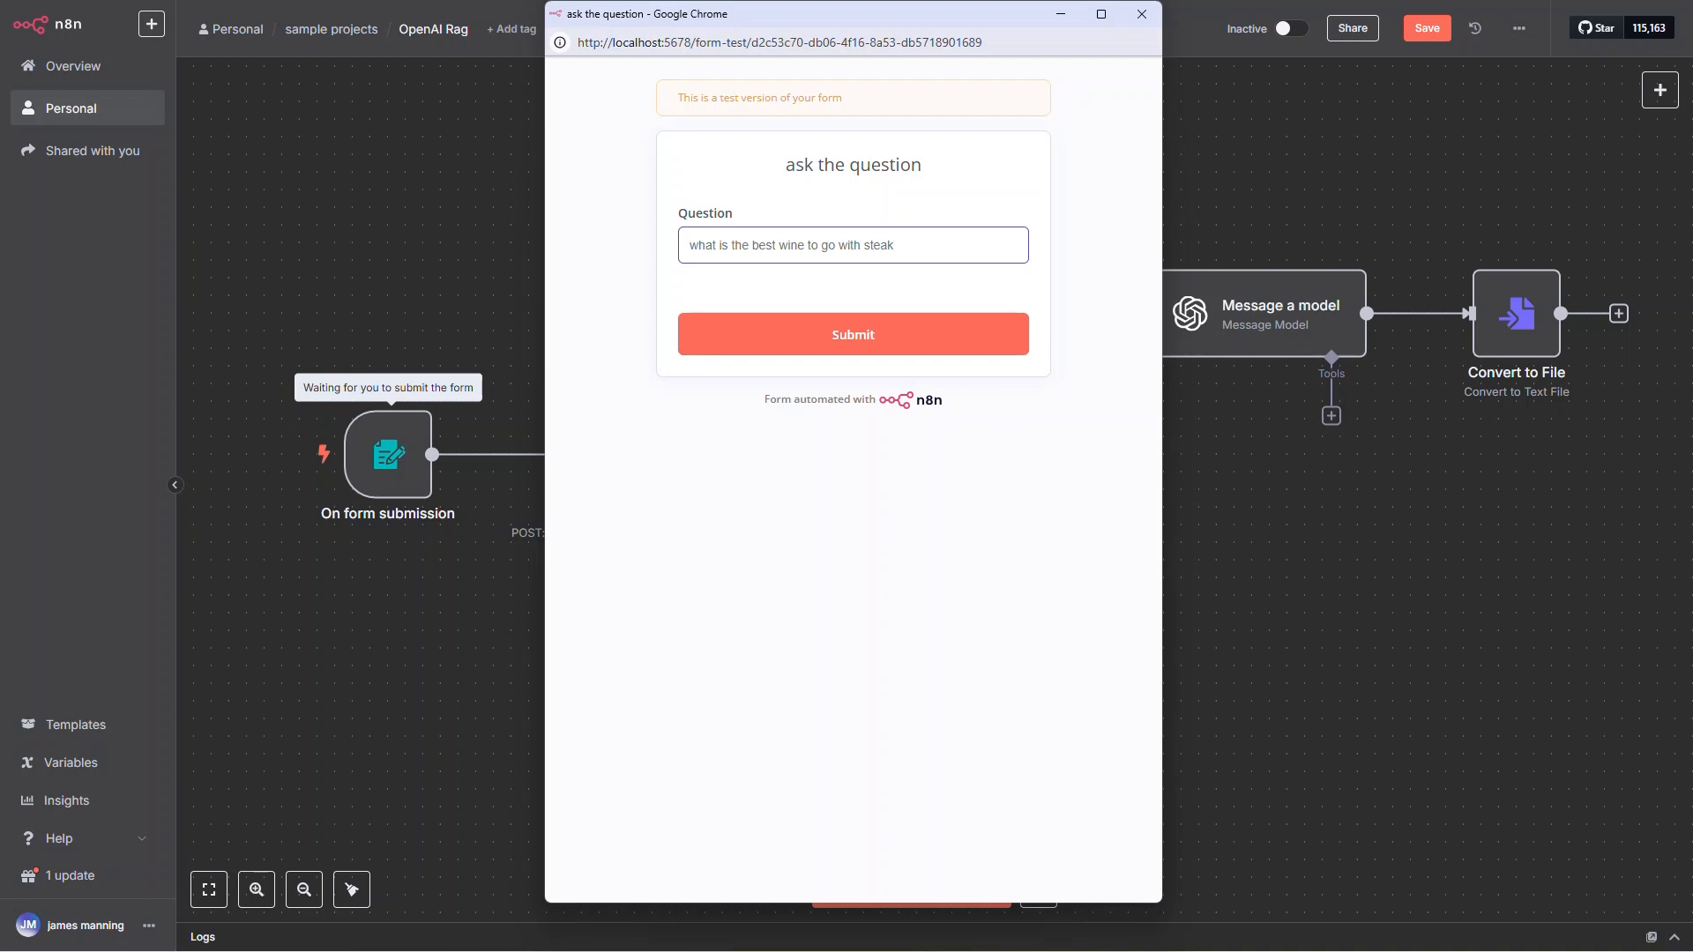
pyautogui.press('Return')
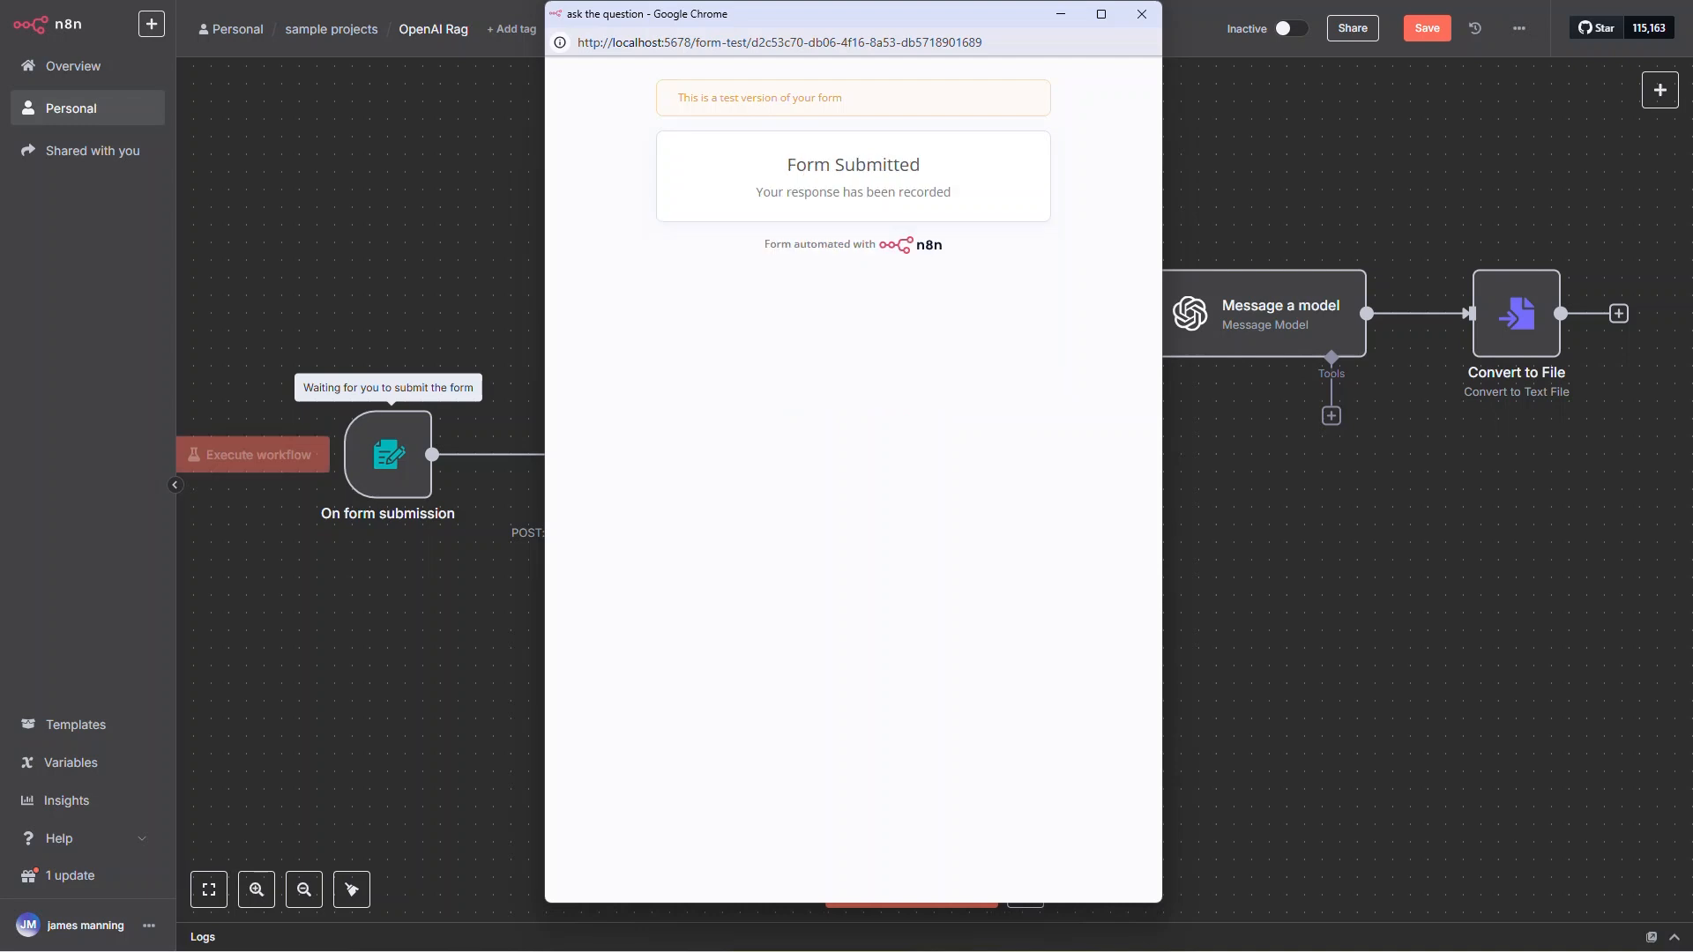
pyautogui.hotkey('ctrl', 'w')
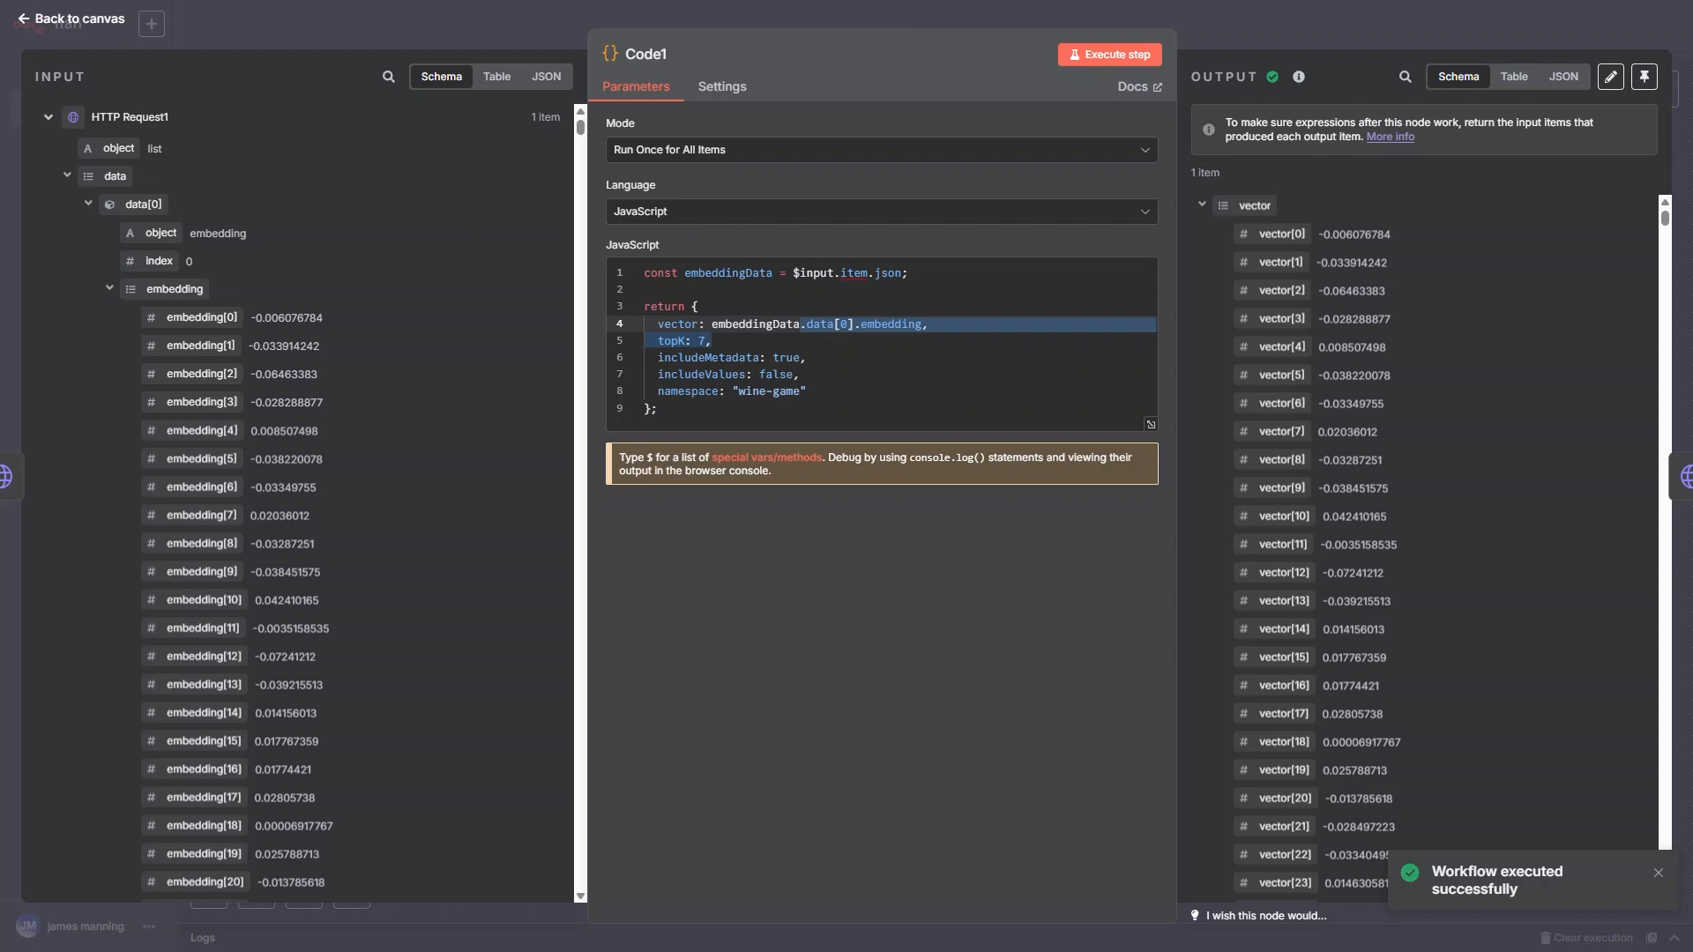
# Step: Examine the Code1 node's input with the embedding array collapsed, and the debugging node's code and vector output
pyautogui.click(109, 288)
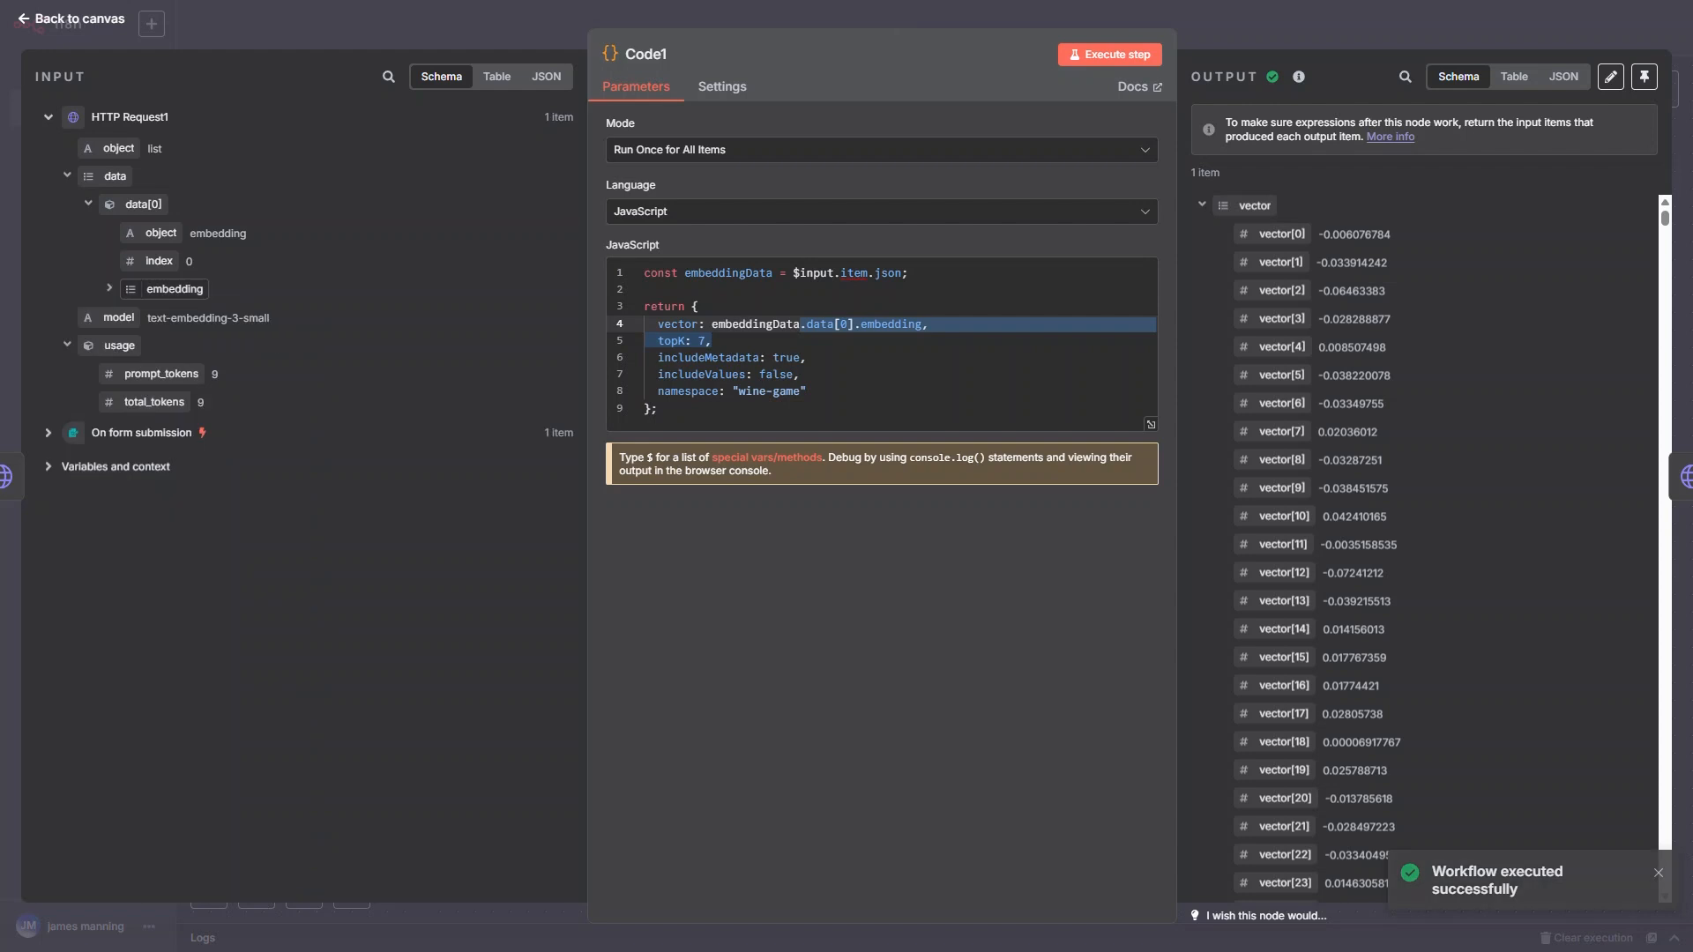
pyautogui.click(1202, 204)
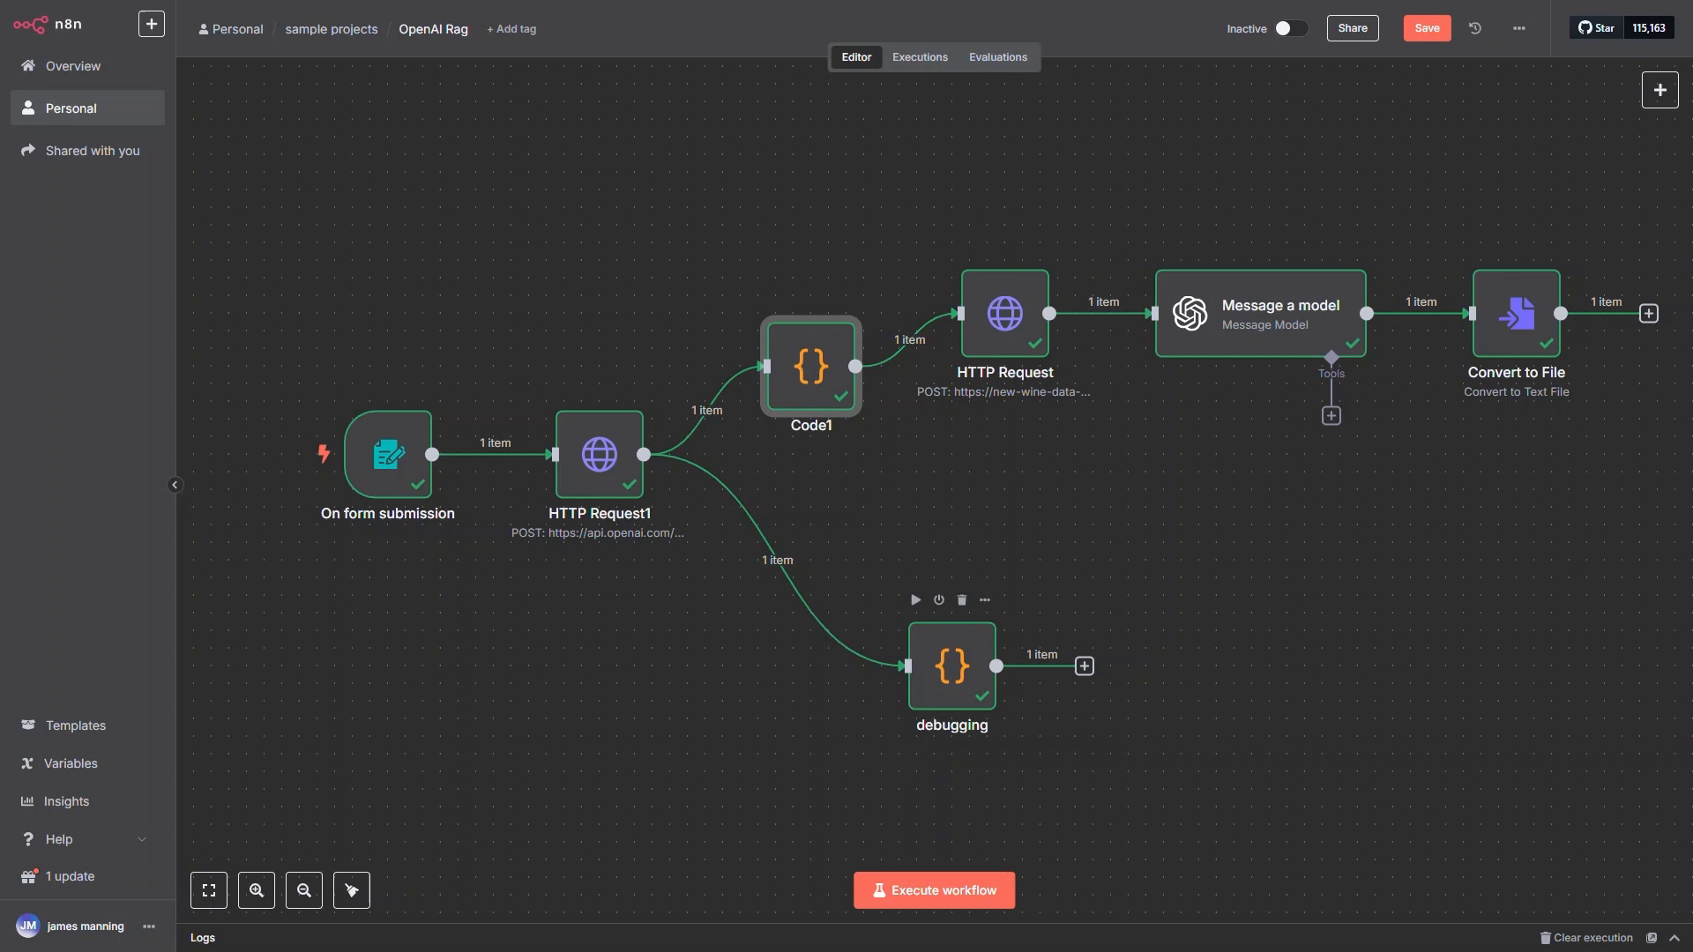
pyautogui.doubleClick(957, 670)
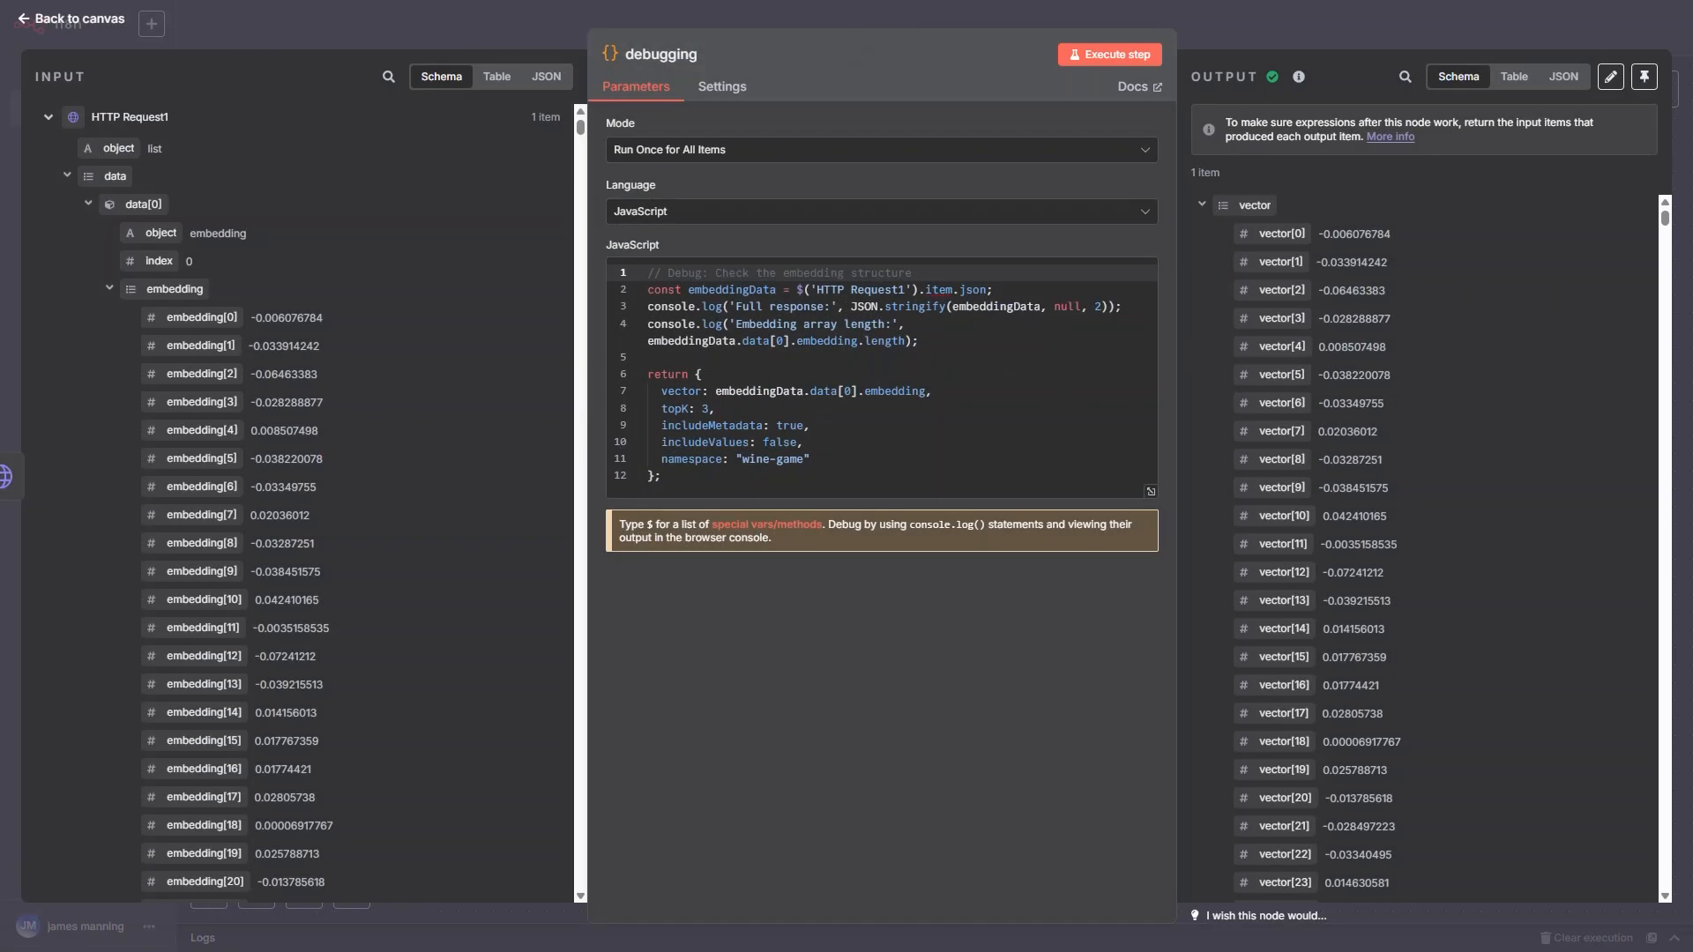
pyautogui.click(1201, 204)
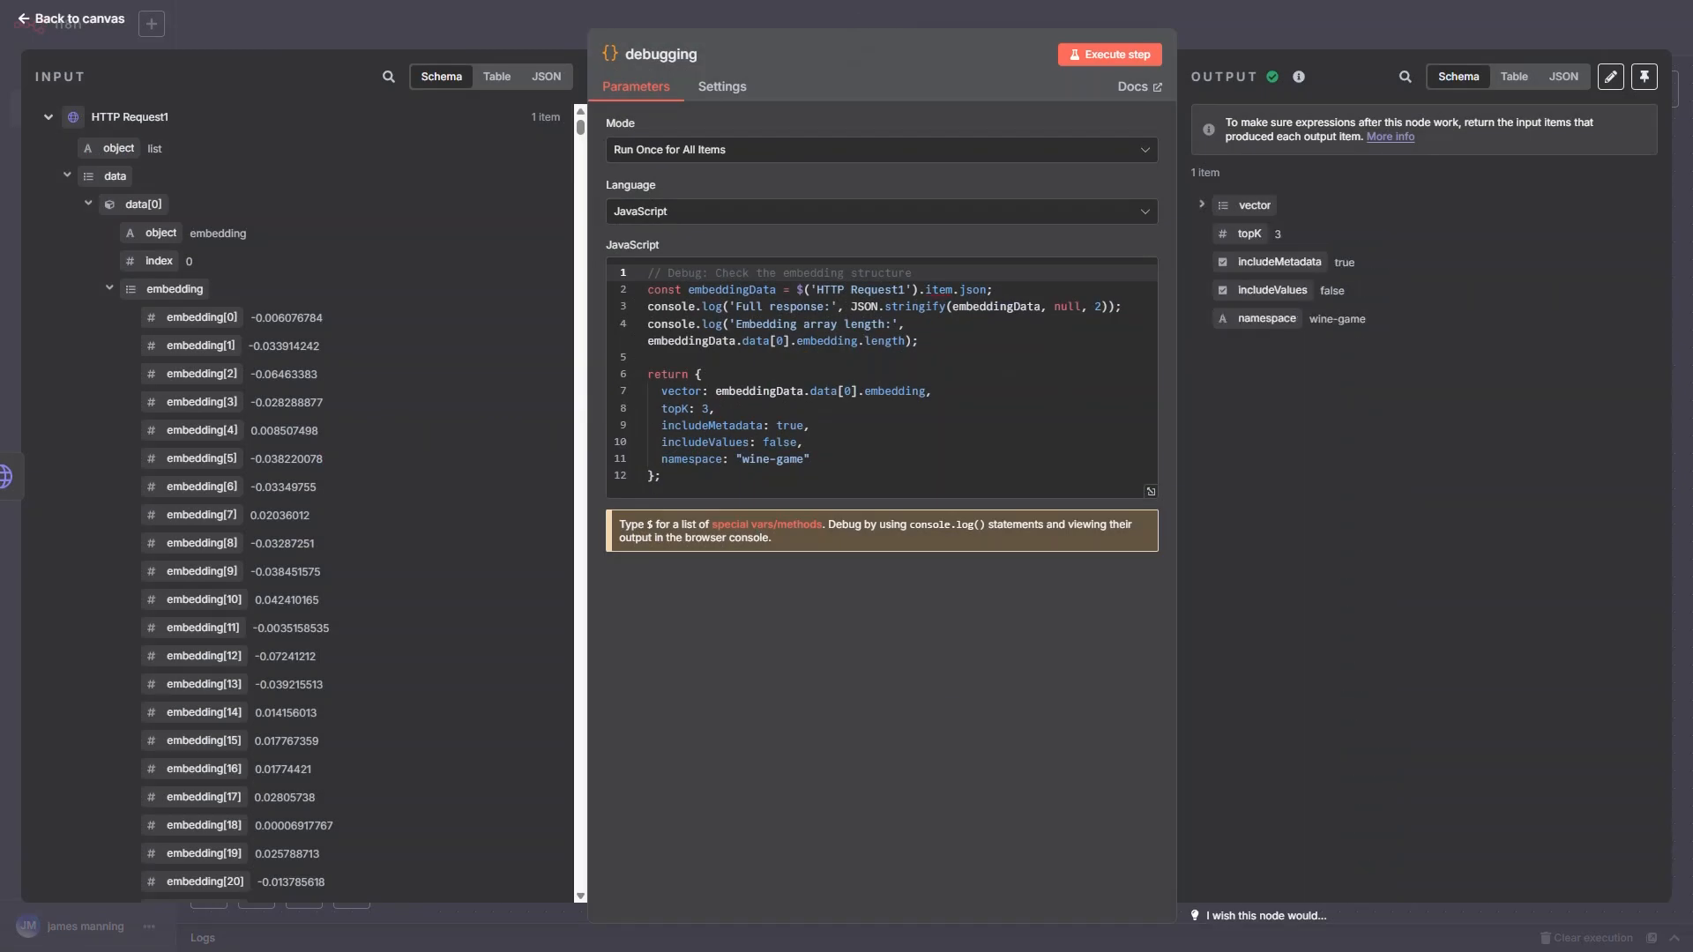
pyautogui.click(1201, 205)
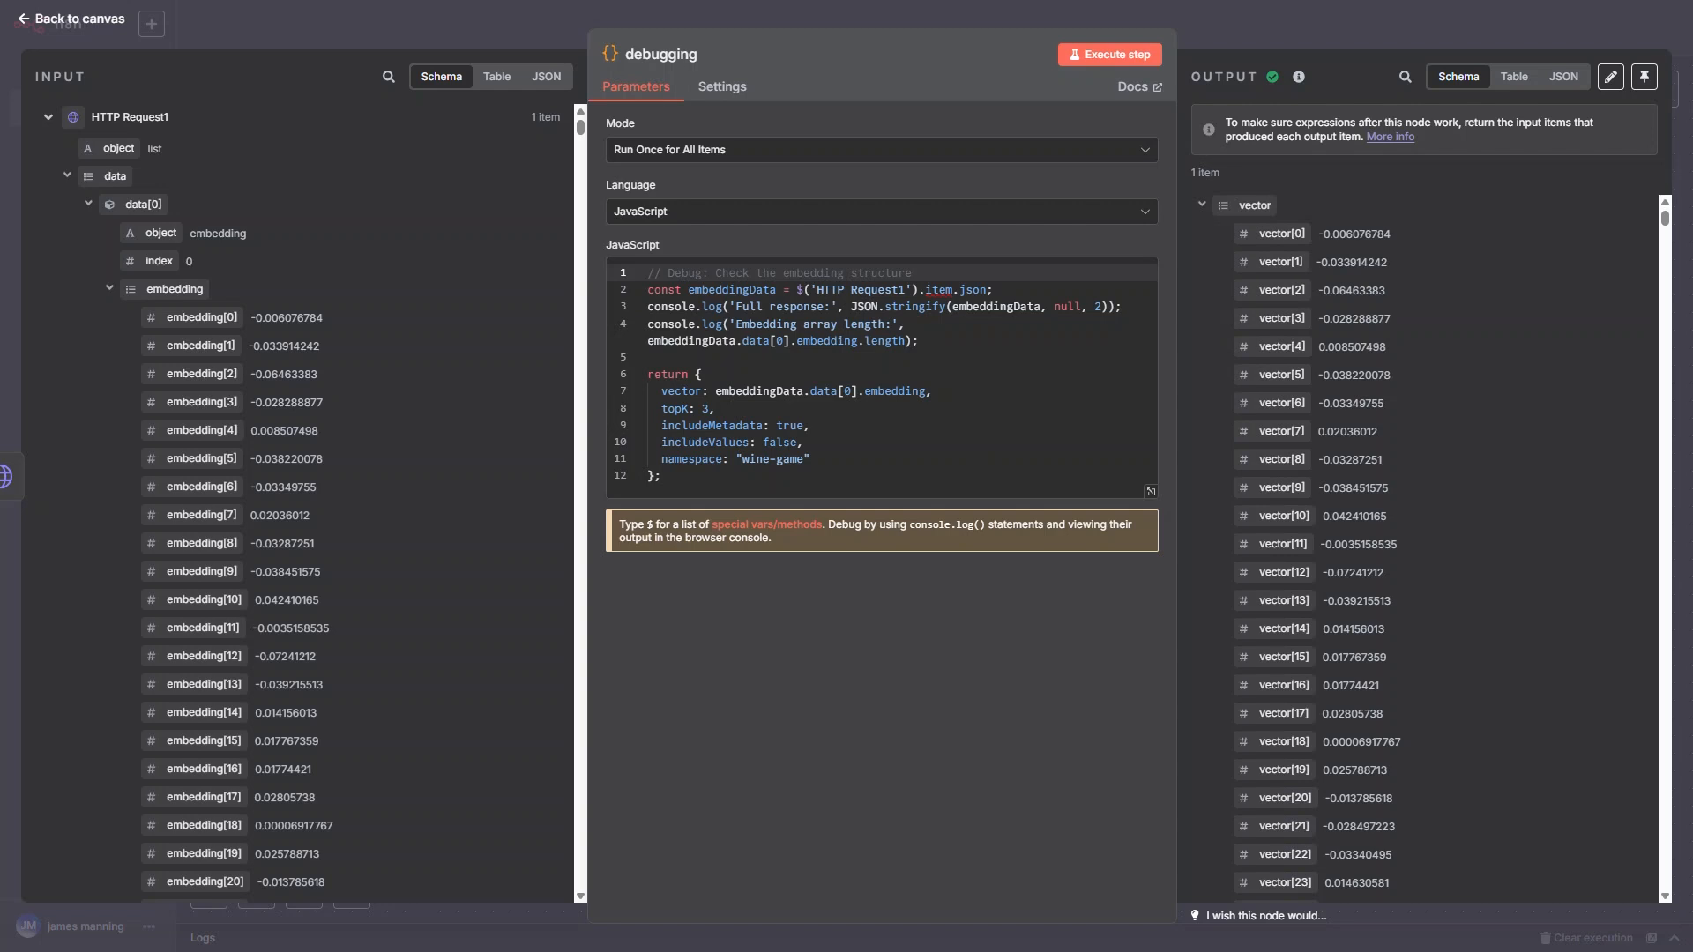
pyautogui.press('Escape')
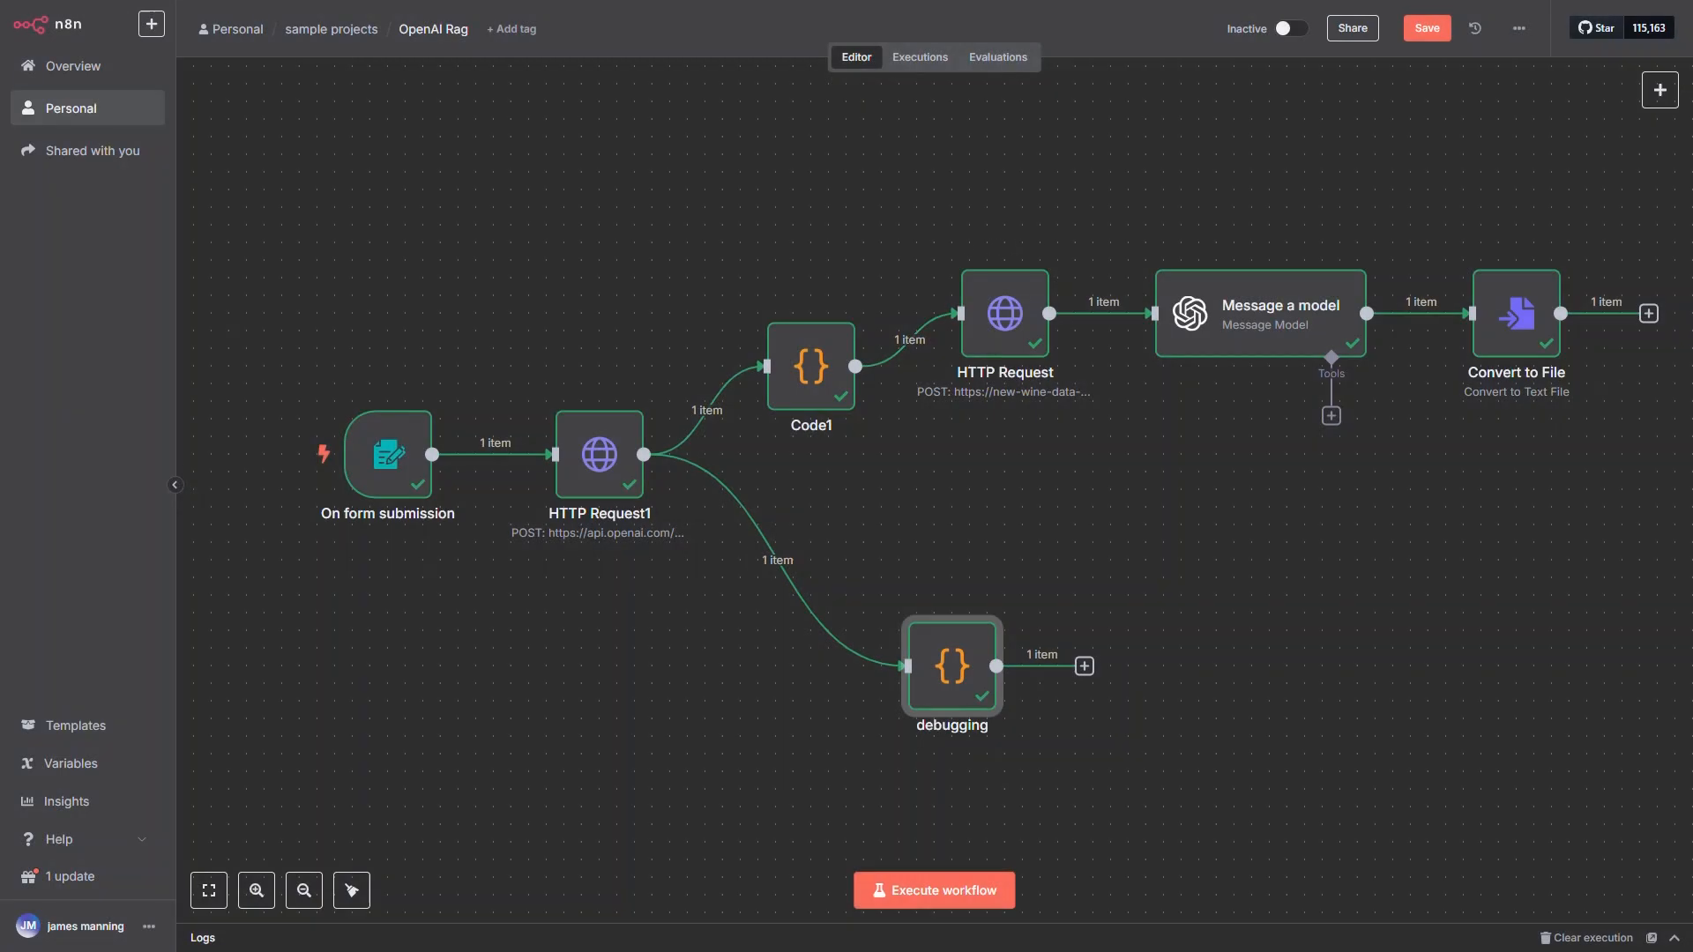
# Step: Move the debugging node slightly up, and examine the matches in the HTTP Request node's Pinecone query output
pyautogui.moveTo(953, 657); pyautogui.dragTo(952, 622)
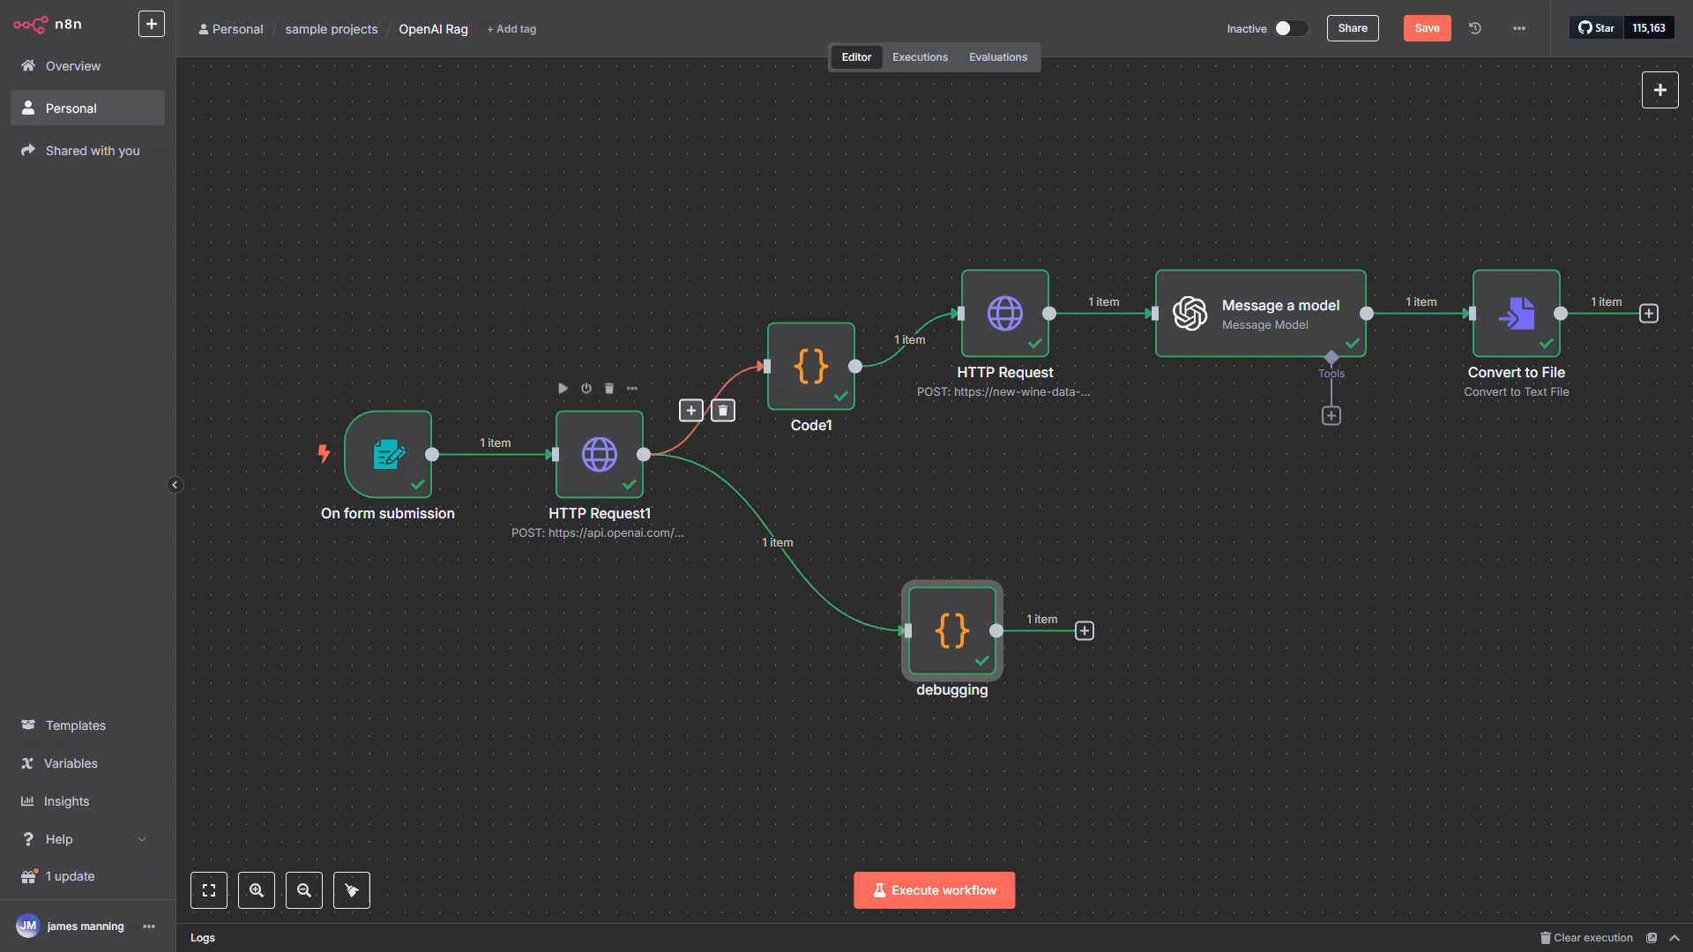
pyautogui.doubleClick(1005, 314)
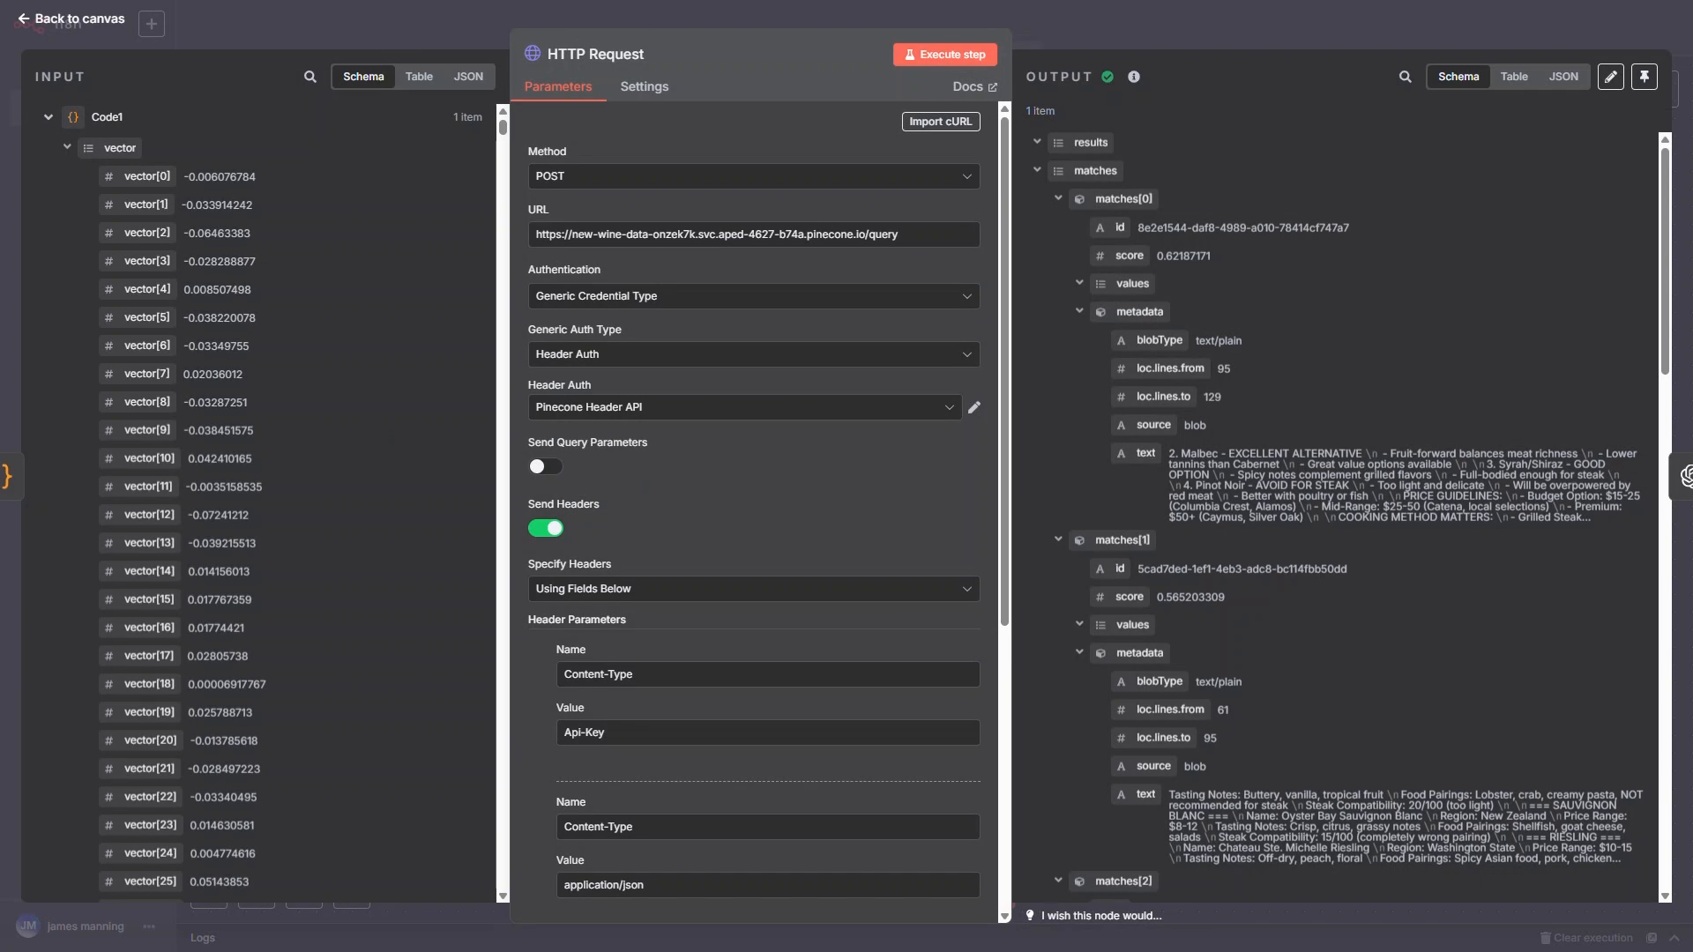
pyautogui.scroll(-12, 1367, 520)
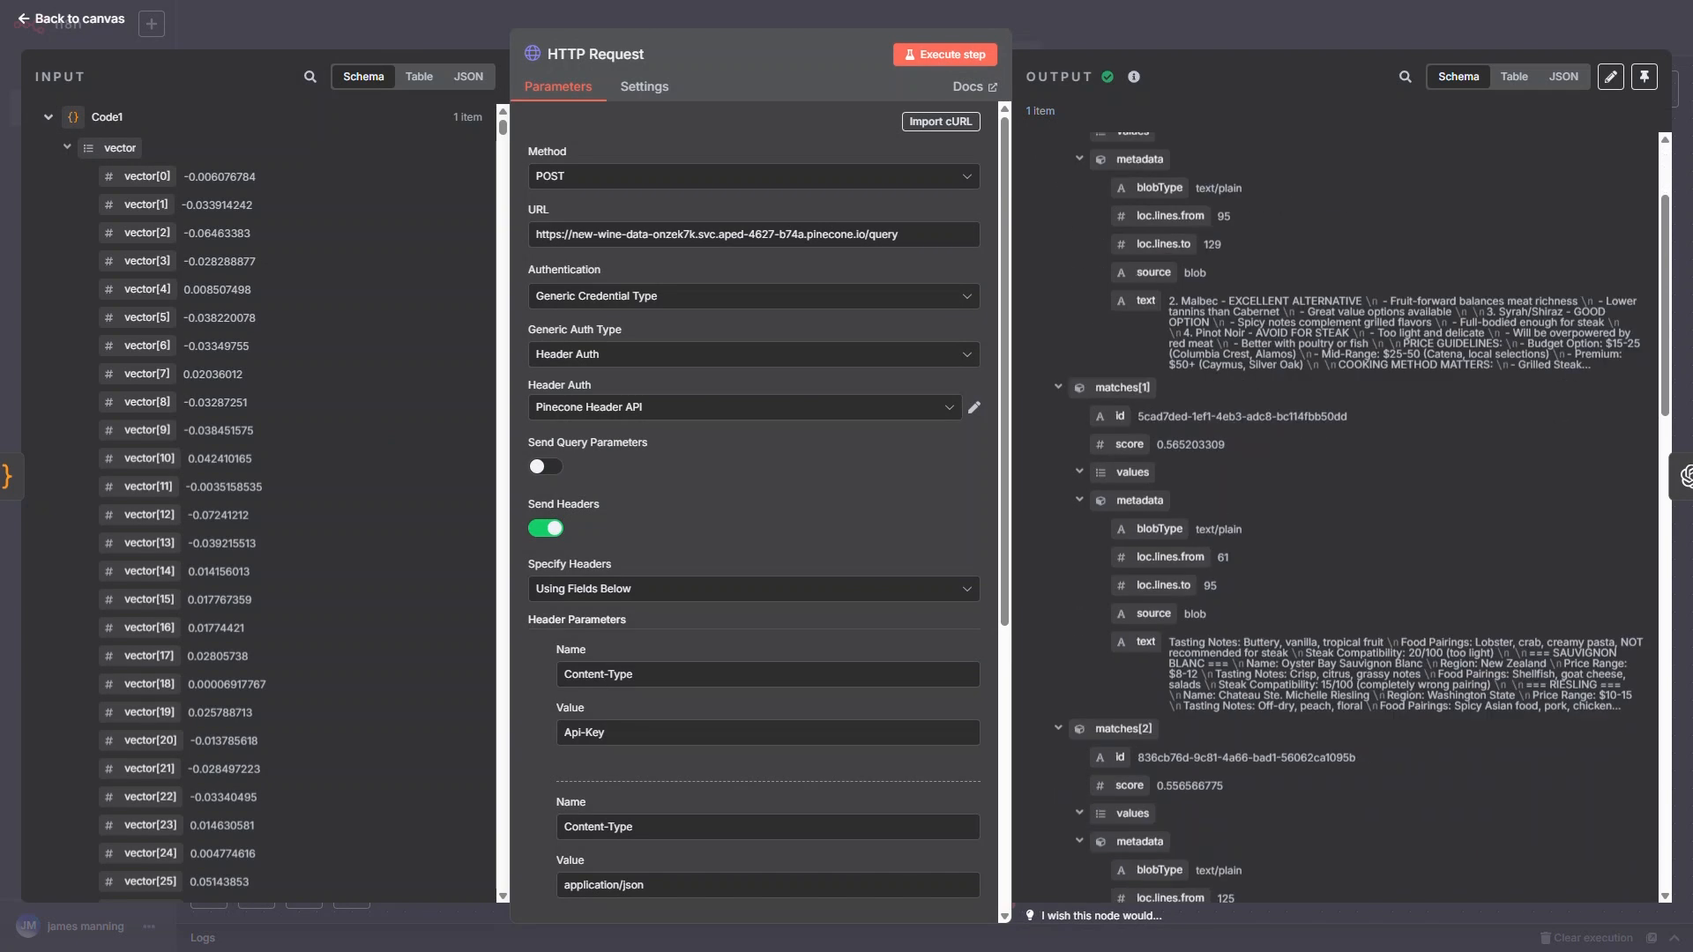
# Step: Compare the scores and wine texts across all the matches in the HTTP Request output, including the steak compatibility rating, and close the node
pyautogui.scroll(-9, 1349, 521)
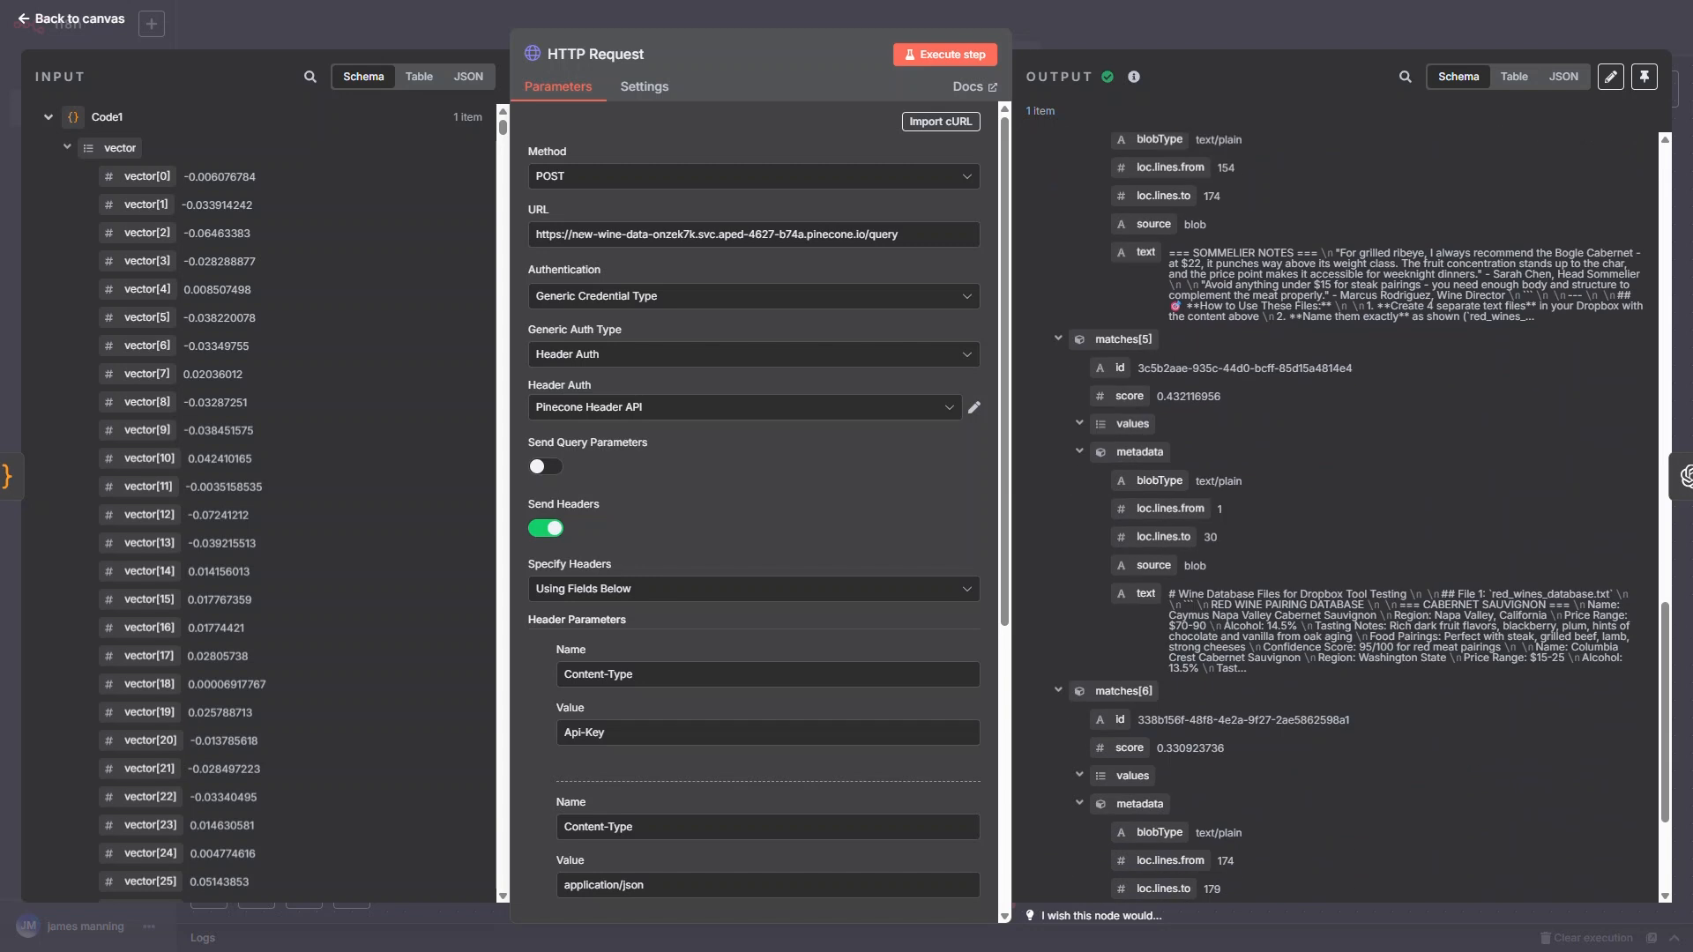
pyautogui.scroll(20, 1344, 520)
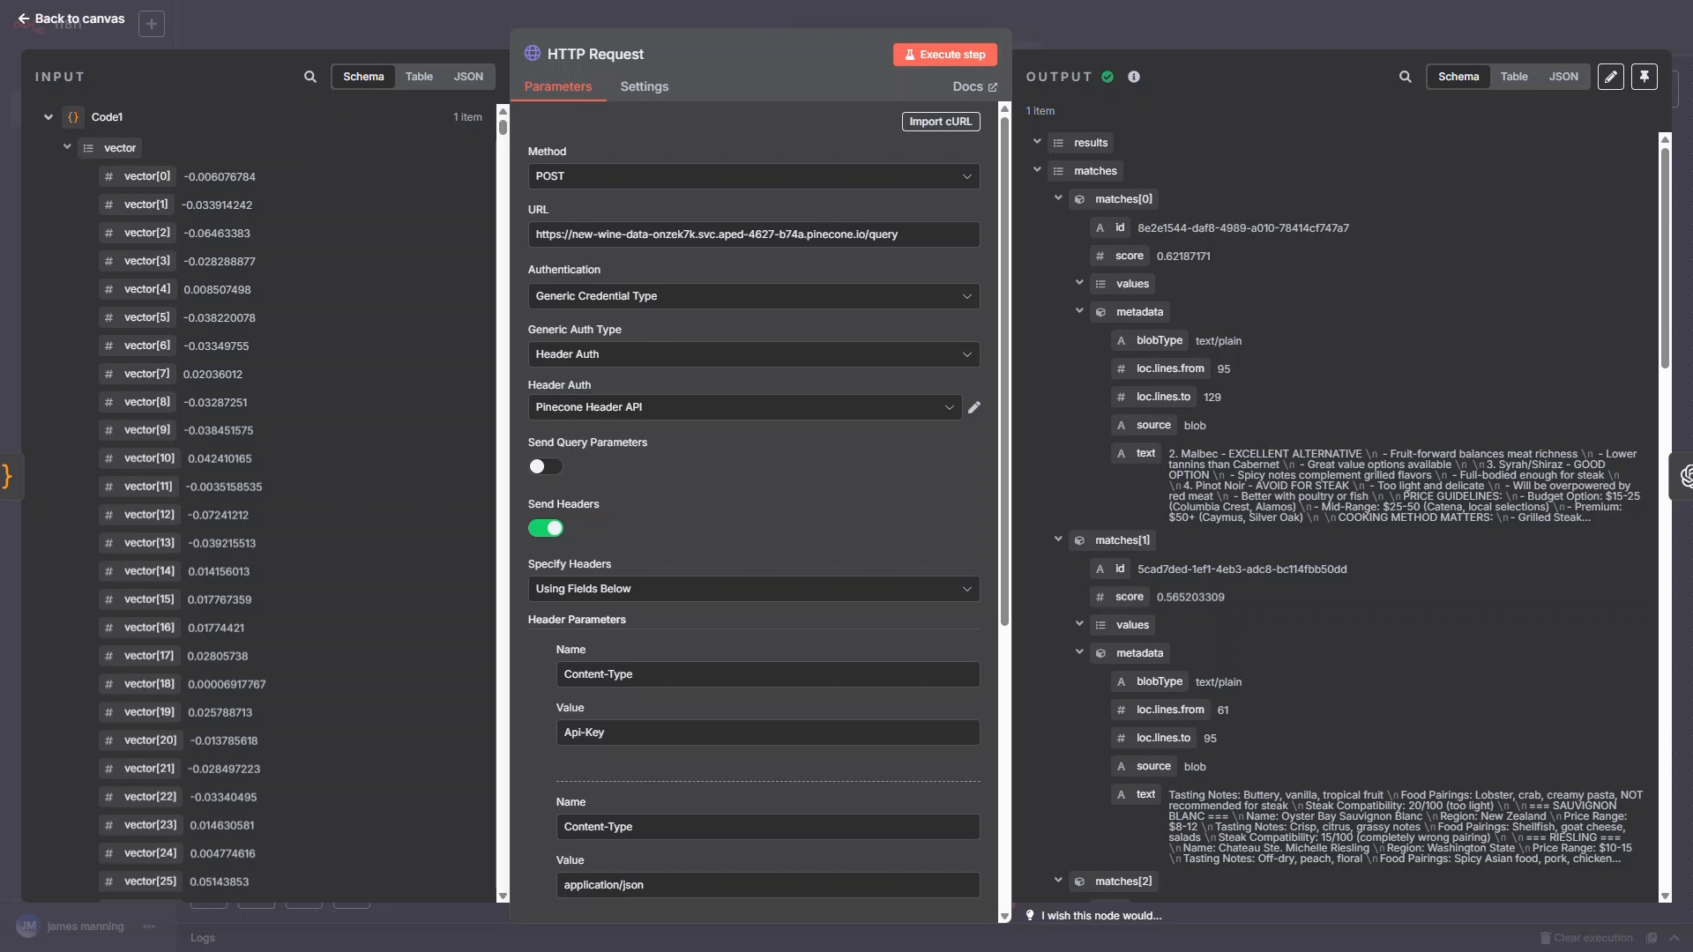
pyautogui.moveTo(1164, 256); pyautogui.dragTo(1212, 257)
pyautogui.click(1213, 257)
pyautogui.scroll(-3, 1340, 511)
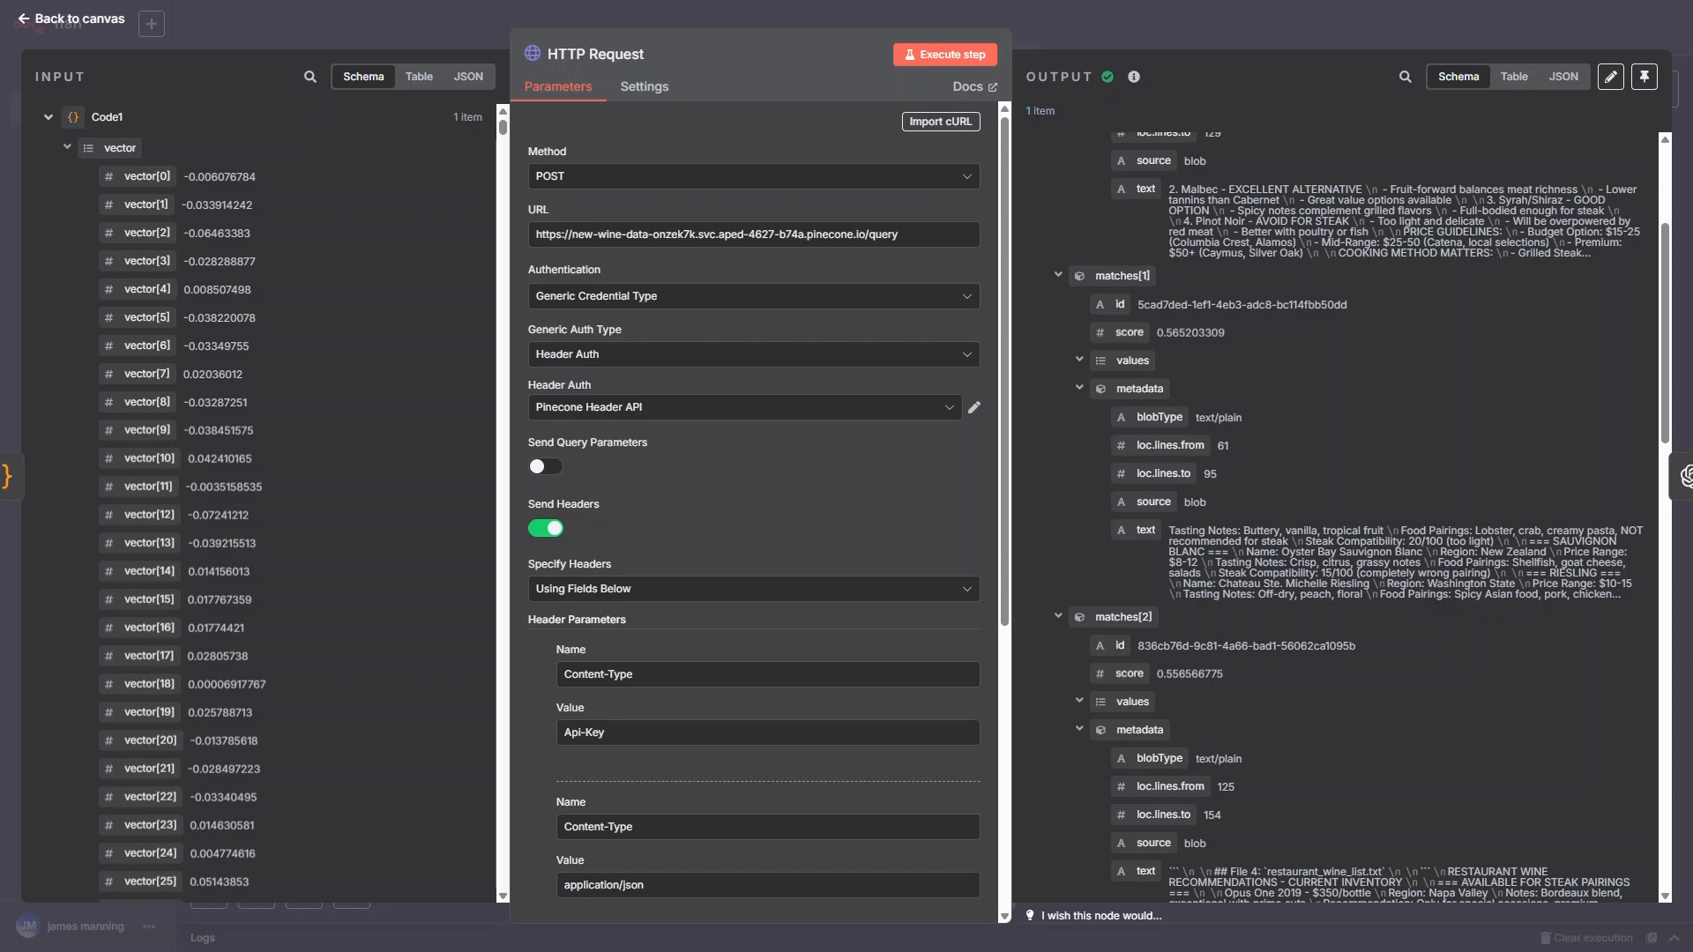
pyautogui.moveTo(1402, 540); pyautogui.dragTo(1452, 541)
pyautogui.scroll(-4, 1367, 521)
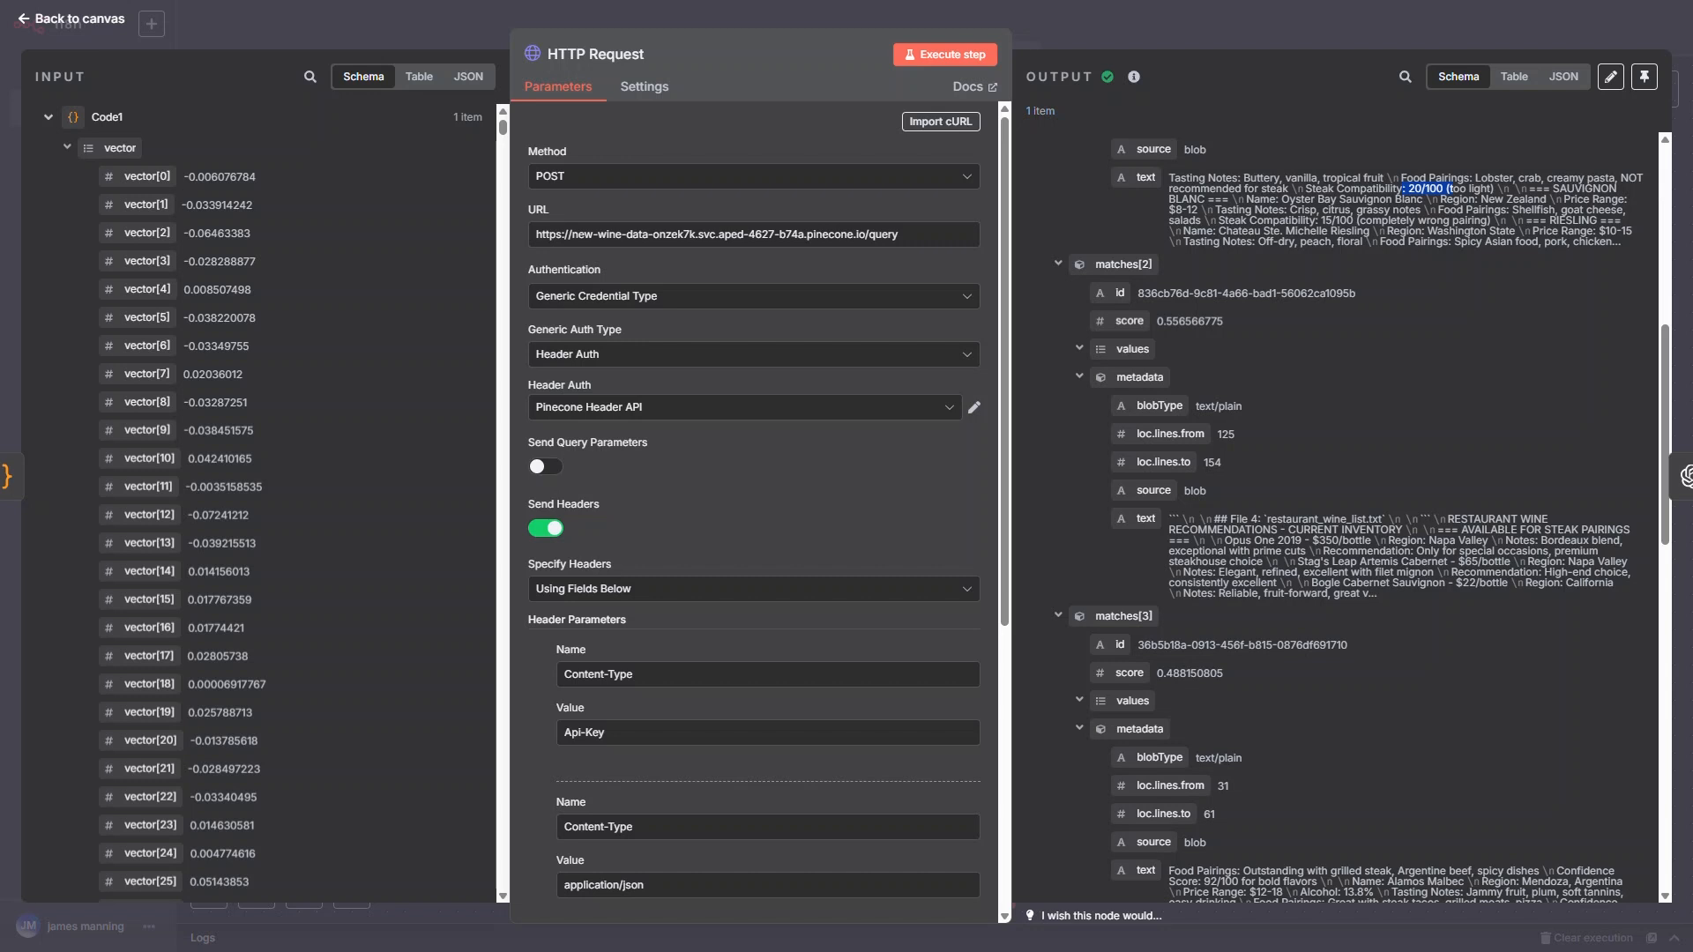
pyautogui.scroll(7, 1340, 520)
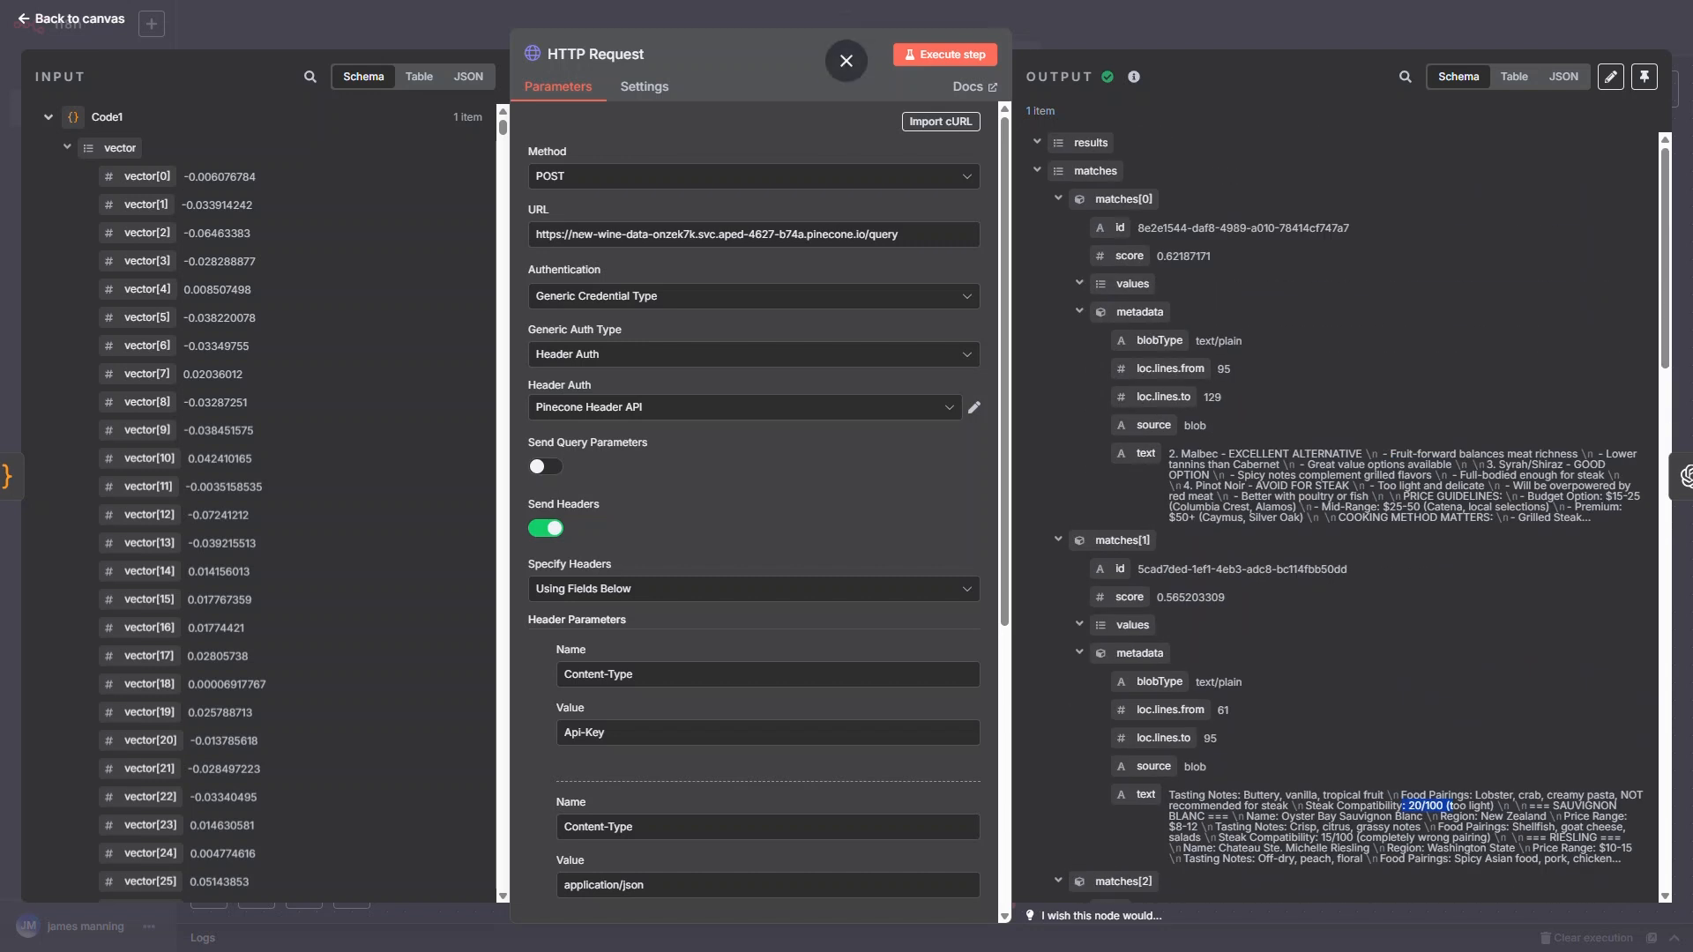
pyautogui.press('Escape')
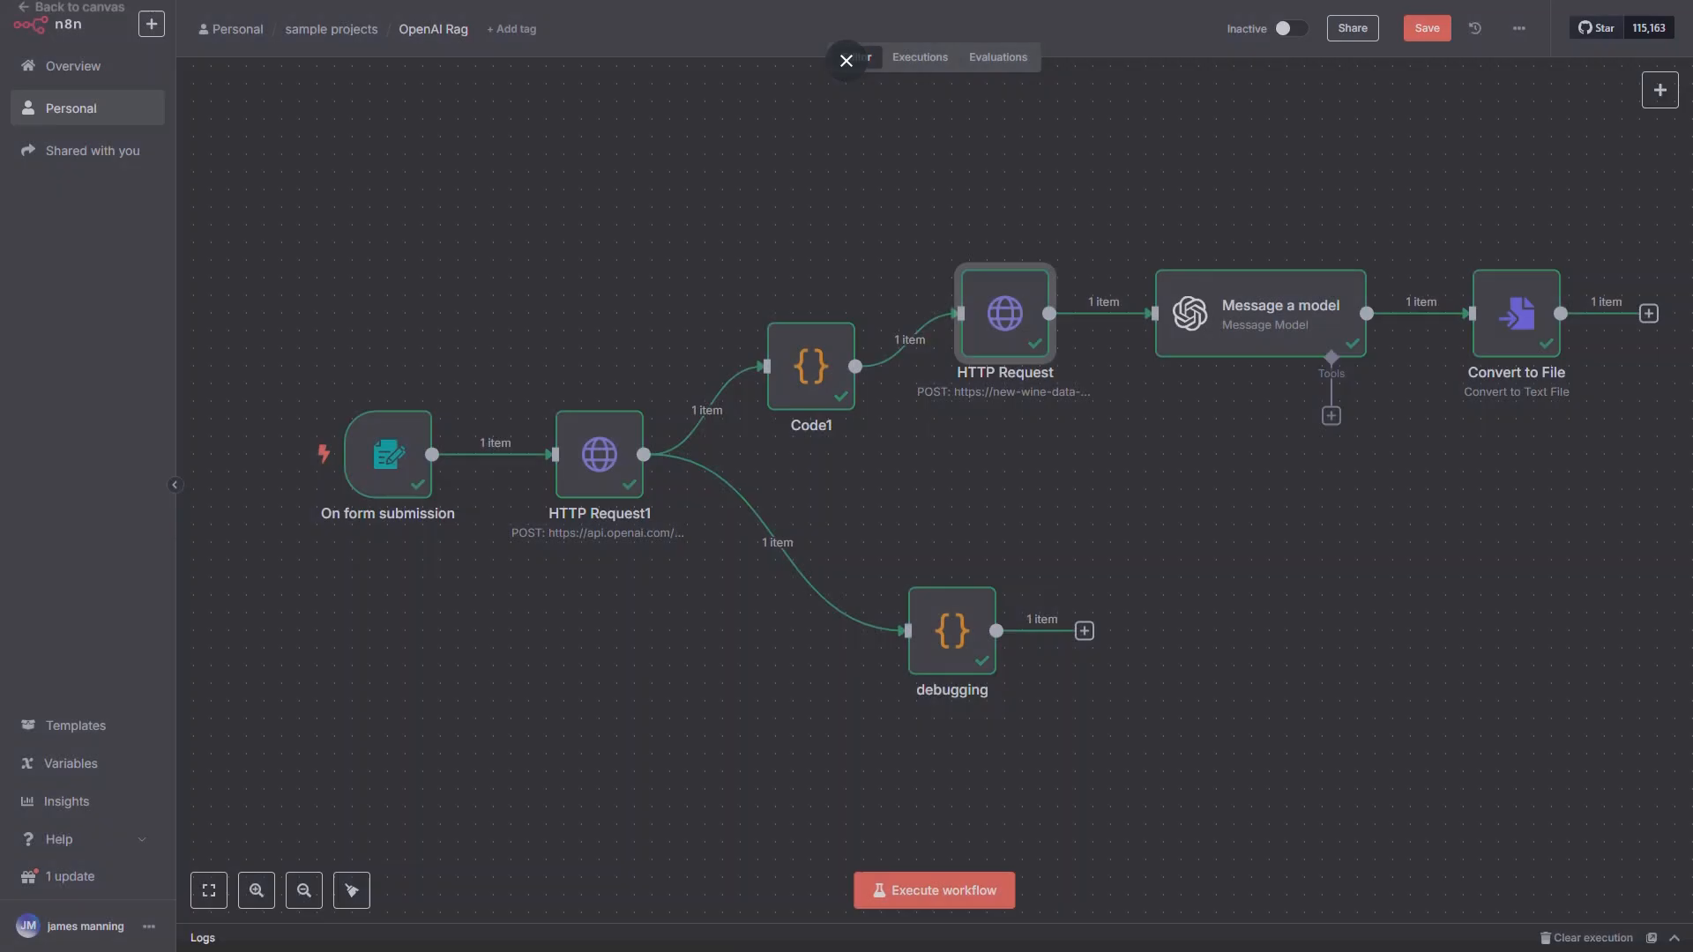
# Step: Review the Message a model node's system and user prompts and the primary choice in its output, and close the node
pyautogui.doubleClick(1261, 313)
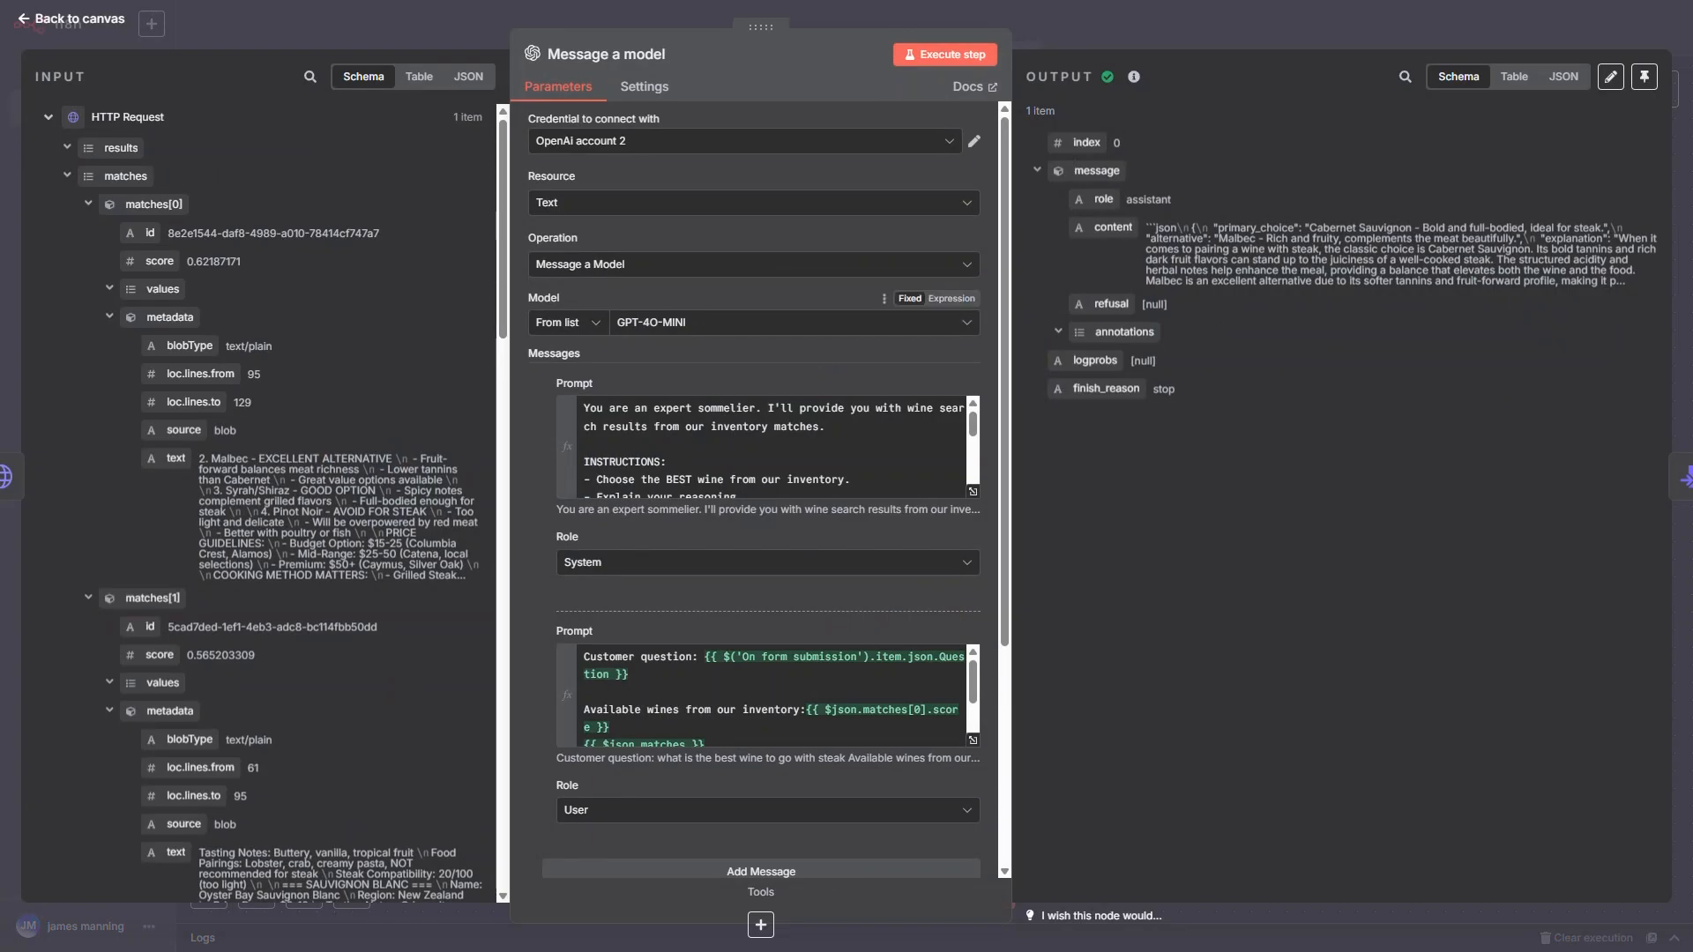
pyautogui.scroll(-10, 767, 445)
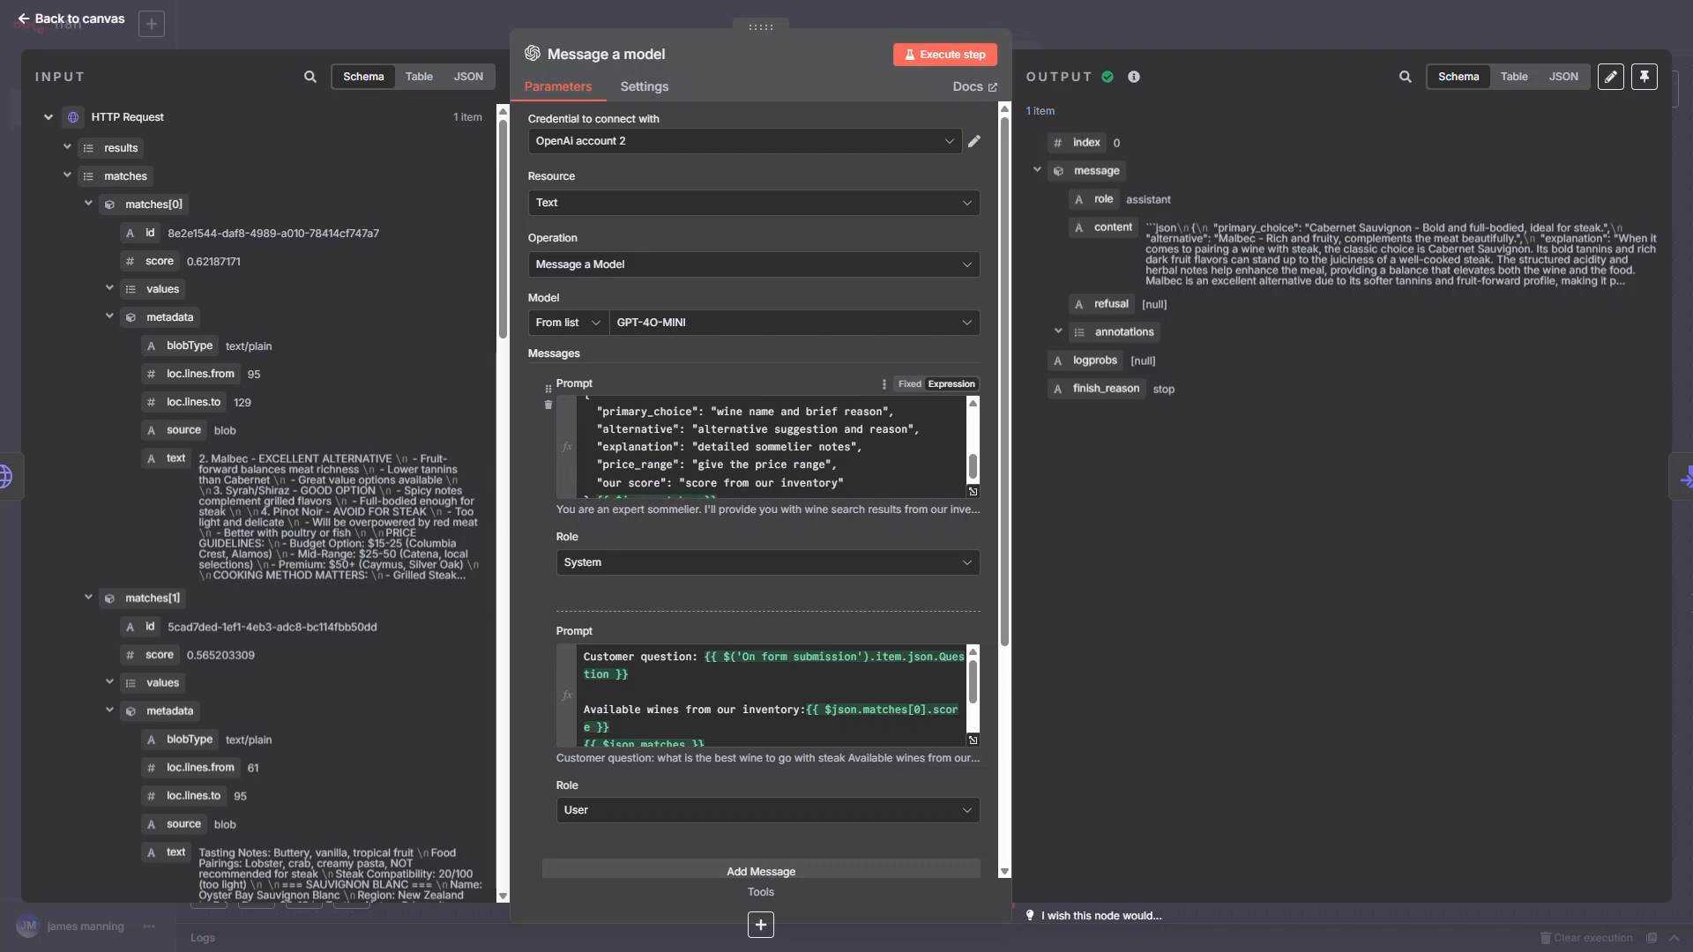
pyautogui.scroll(5, 768, 446)
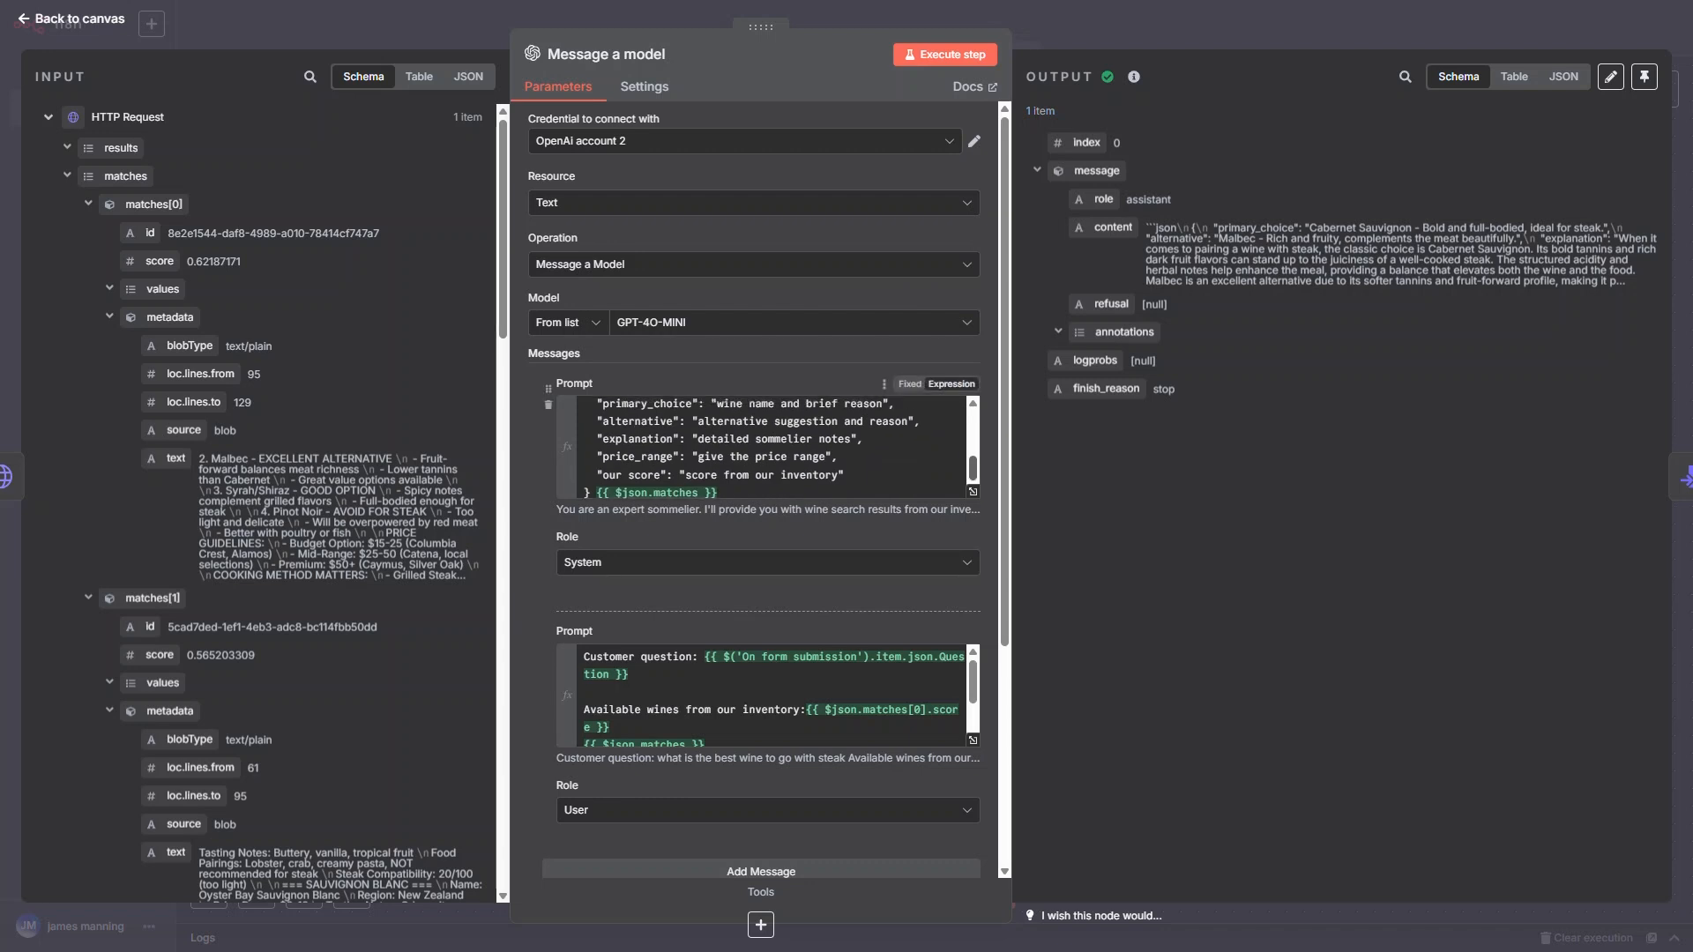
pyautogui.scroll(-5, 767, 446)
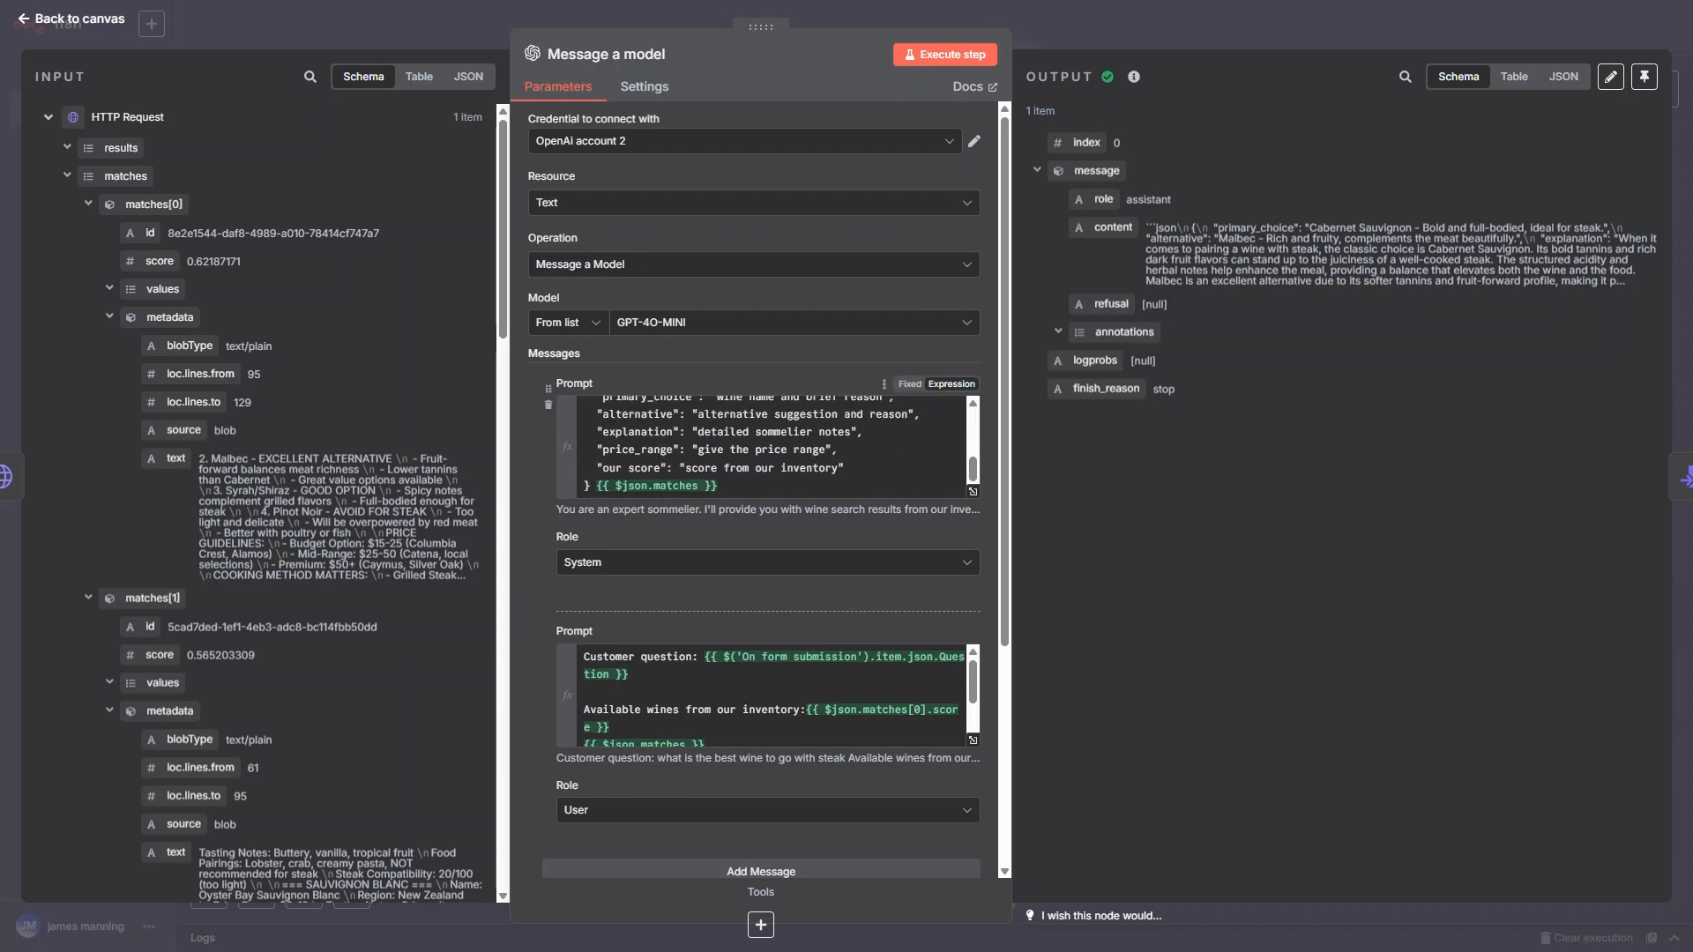
pyautogui.scroll(-2, 767, 697)
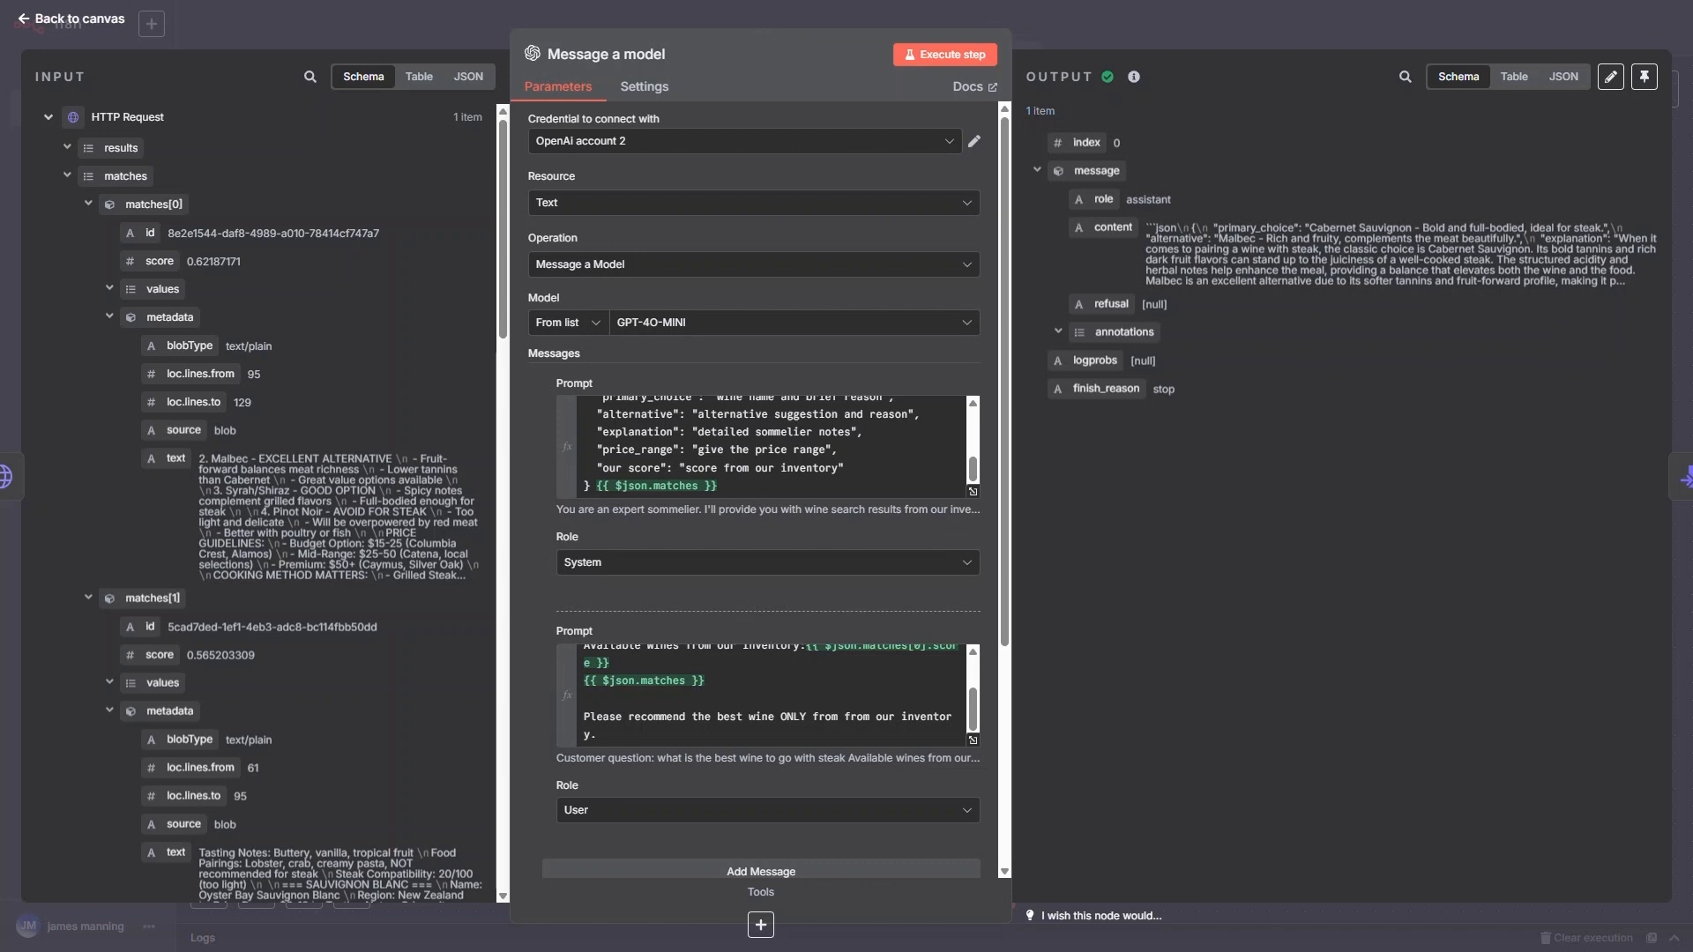
pyautogui.moveTo(1309, 227); pyautogui.dragTo(1497, 228)
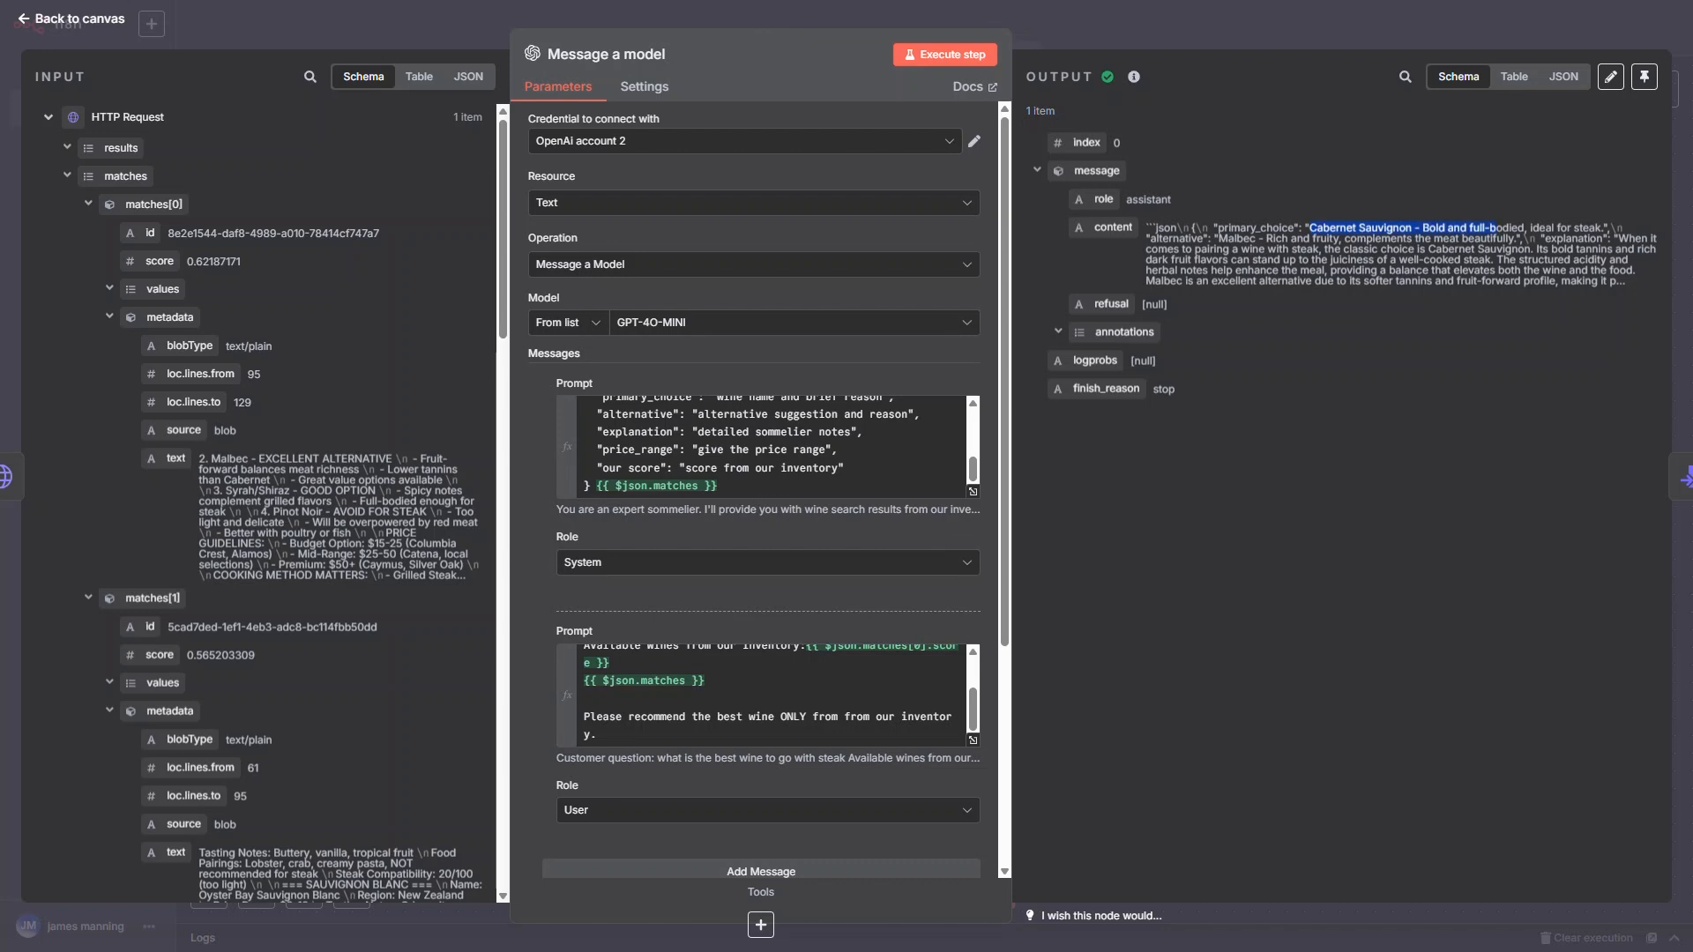
pyautogui.press('Escape')
# Step: View the text file produced by the Convert to File node and return to the canvas
pyautogui.doubleClick(1523, 315)
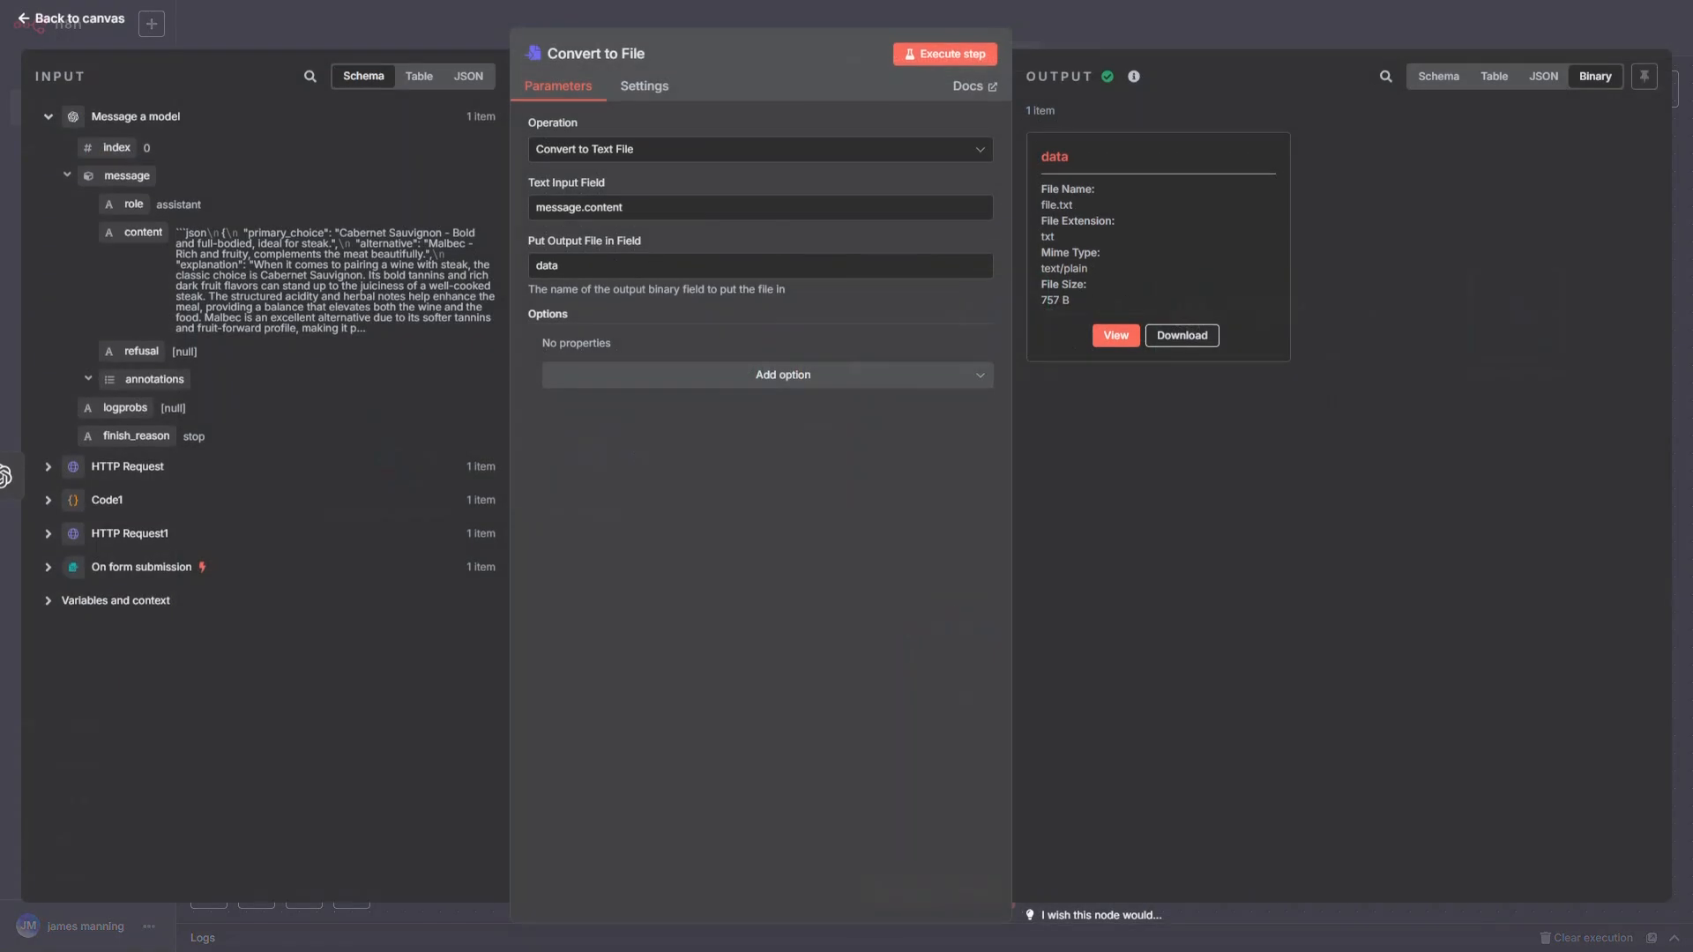
pyautogui.click(1115, 335)
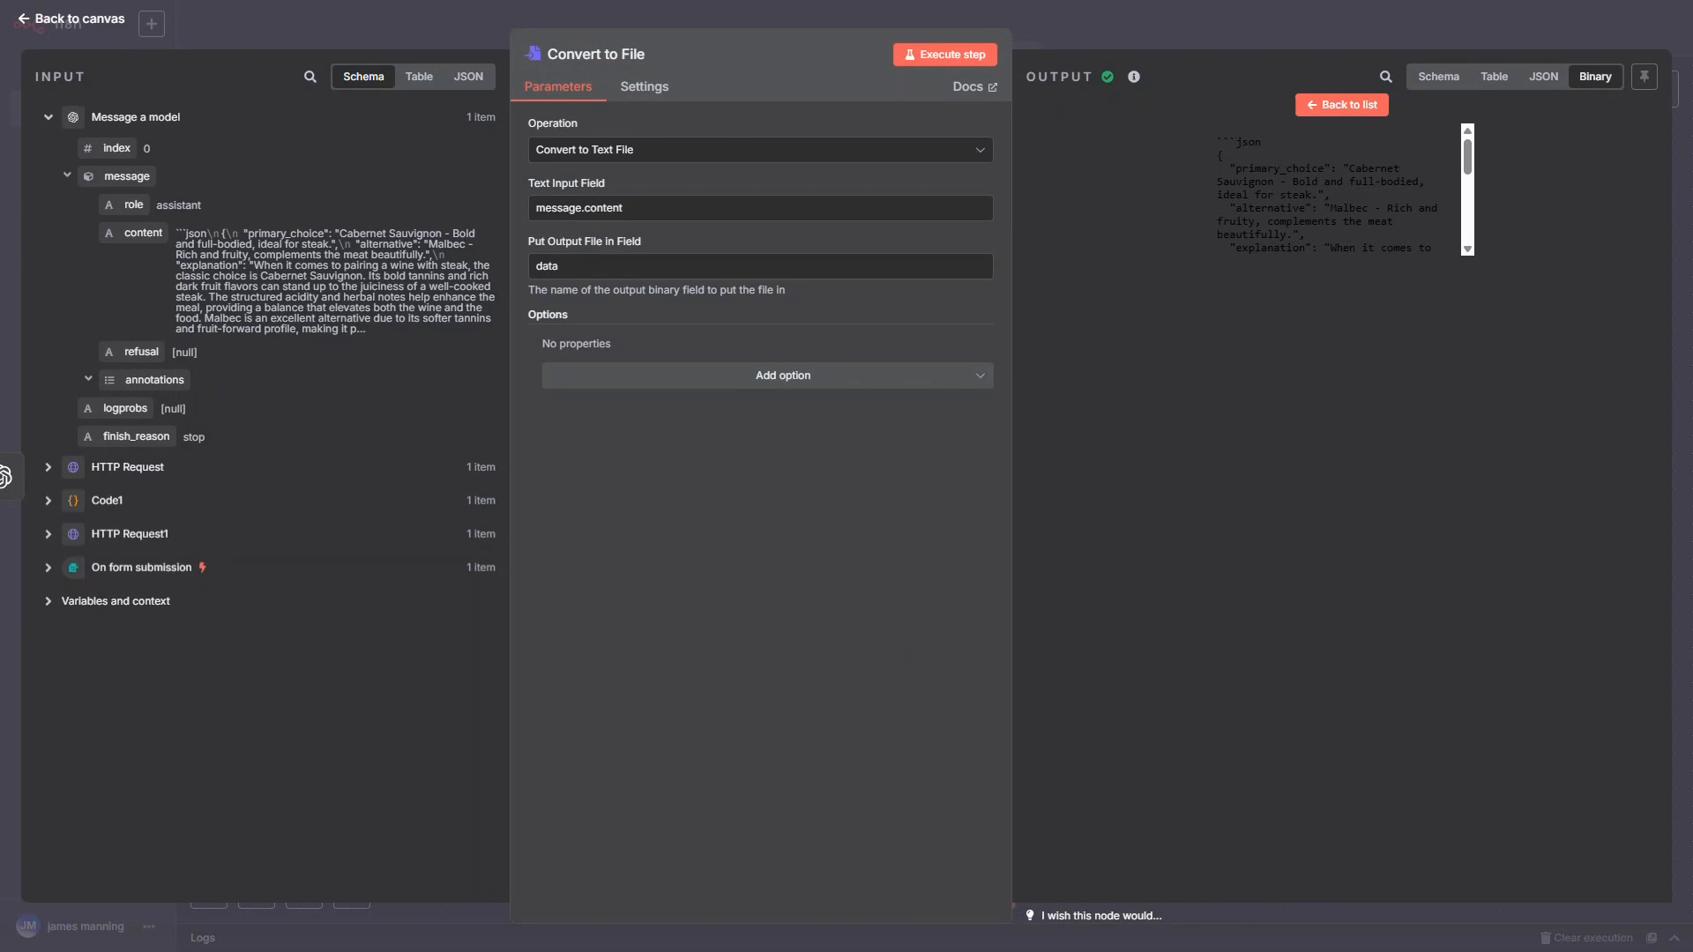
pyautogui.press('Escape')
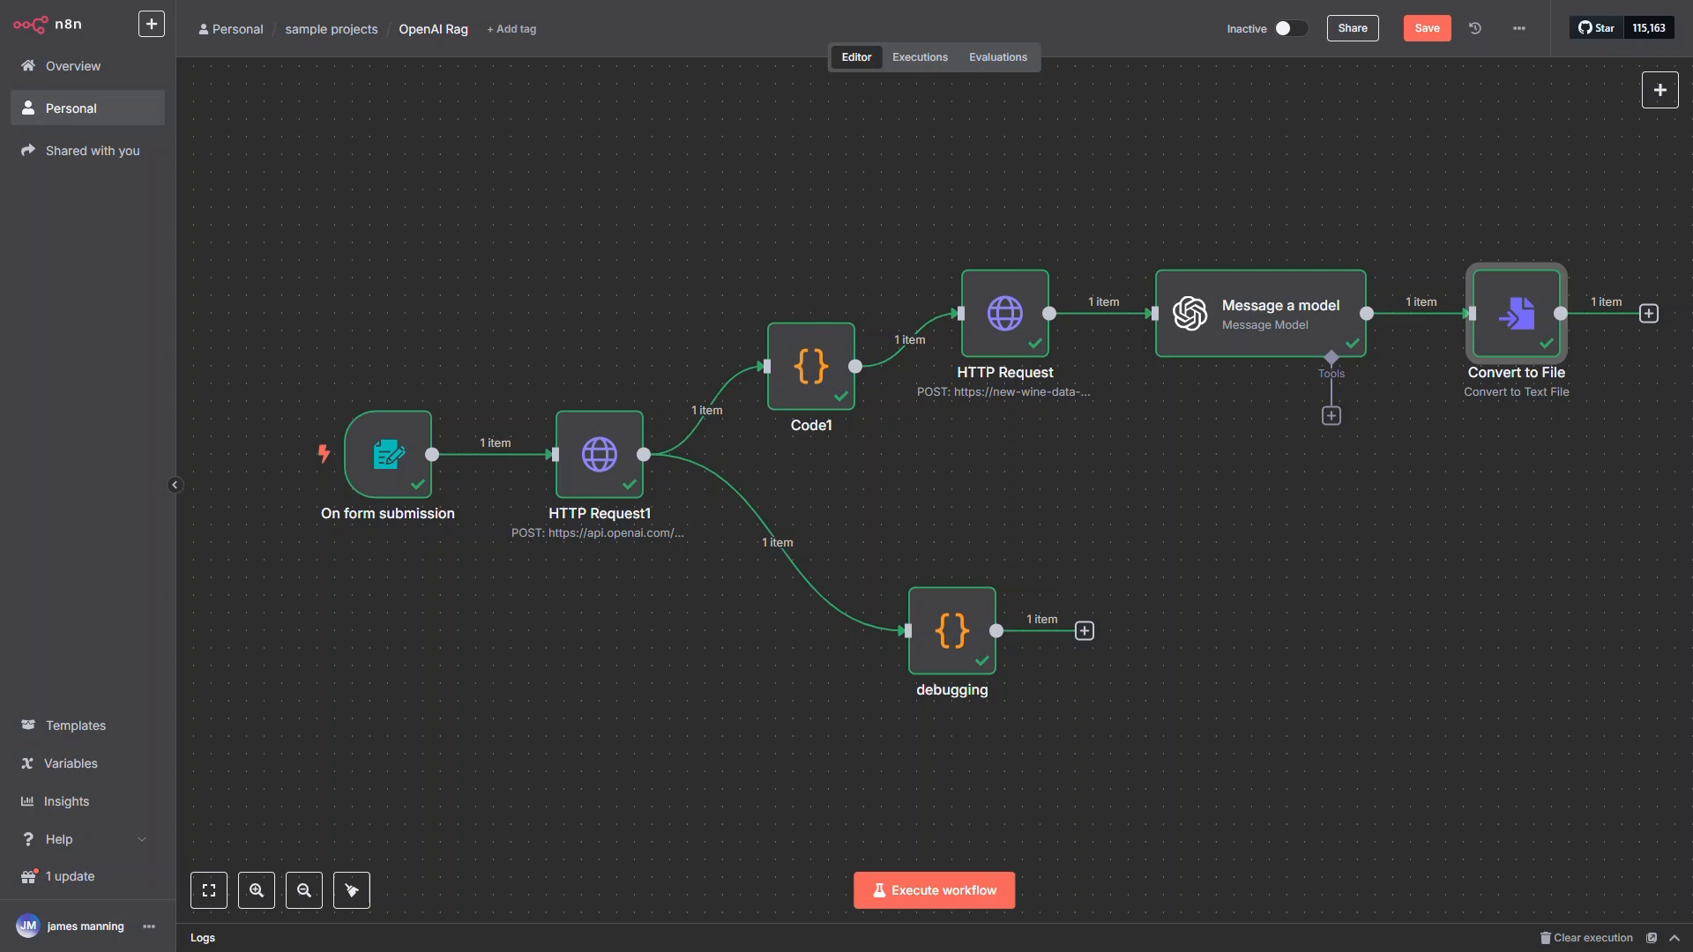
# Step: Save the OpenAI Rag workflow
pyautogui.moveTo(1119, 476); pyautogui.dragTo(1067, 478)
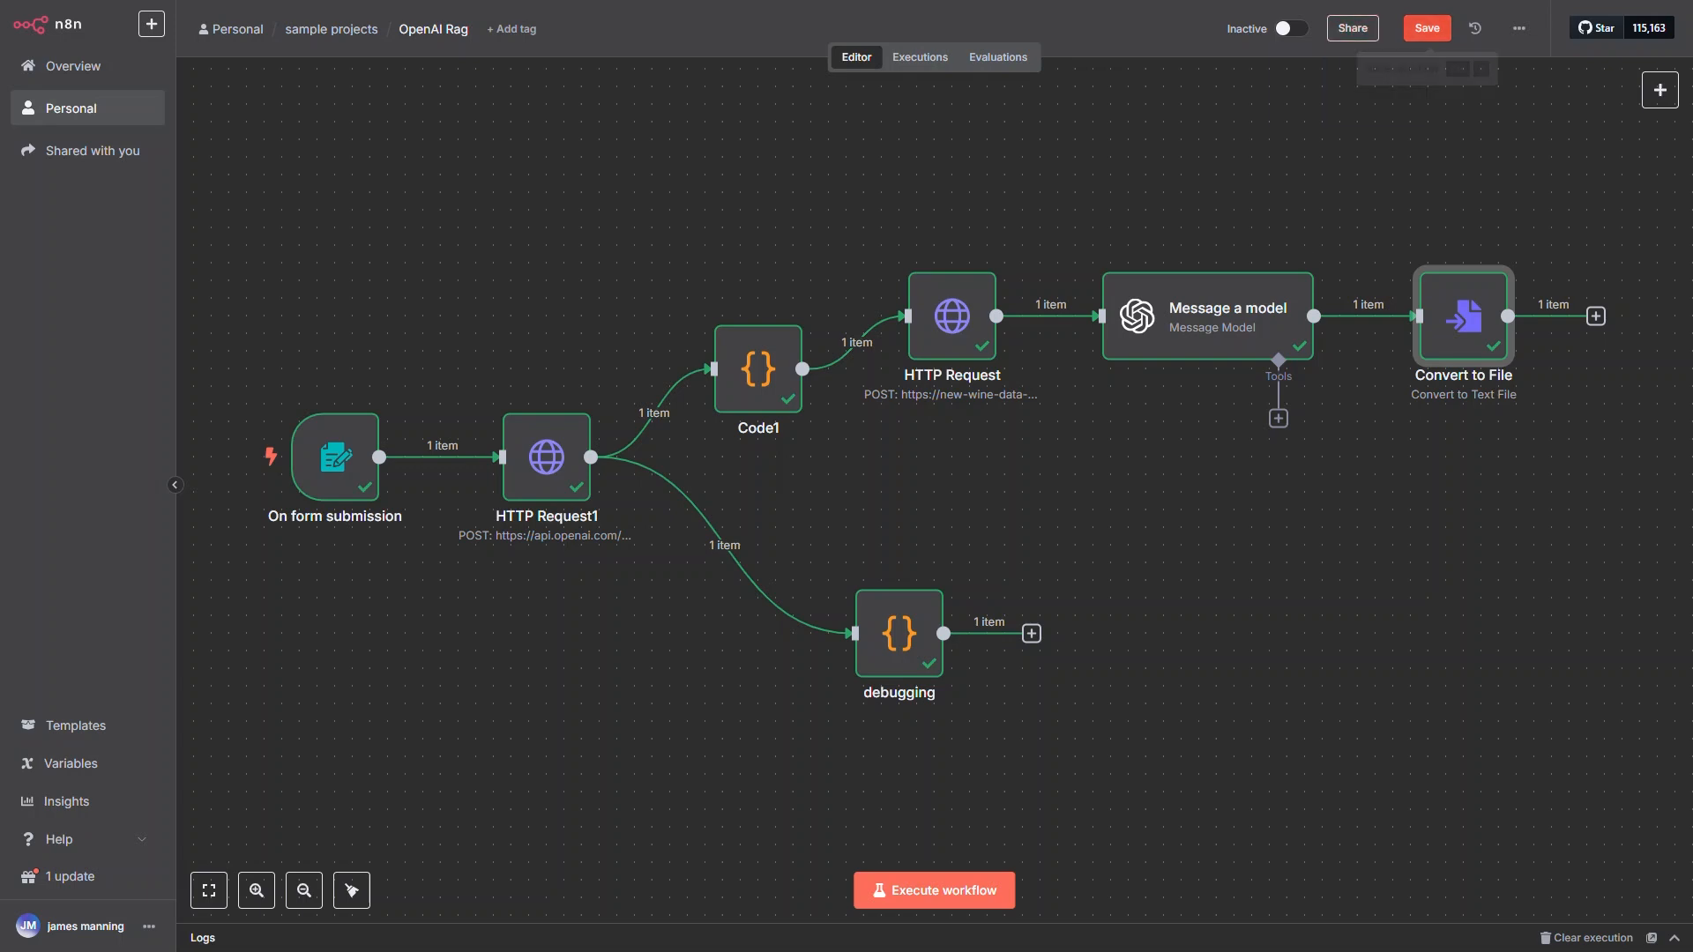
pyautogui.moveTo(1146, 441); pyautogui.dragTo(1197, 612)
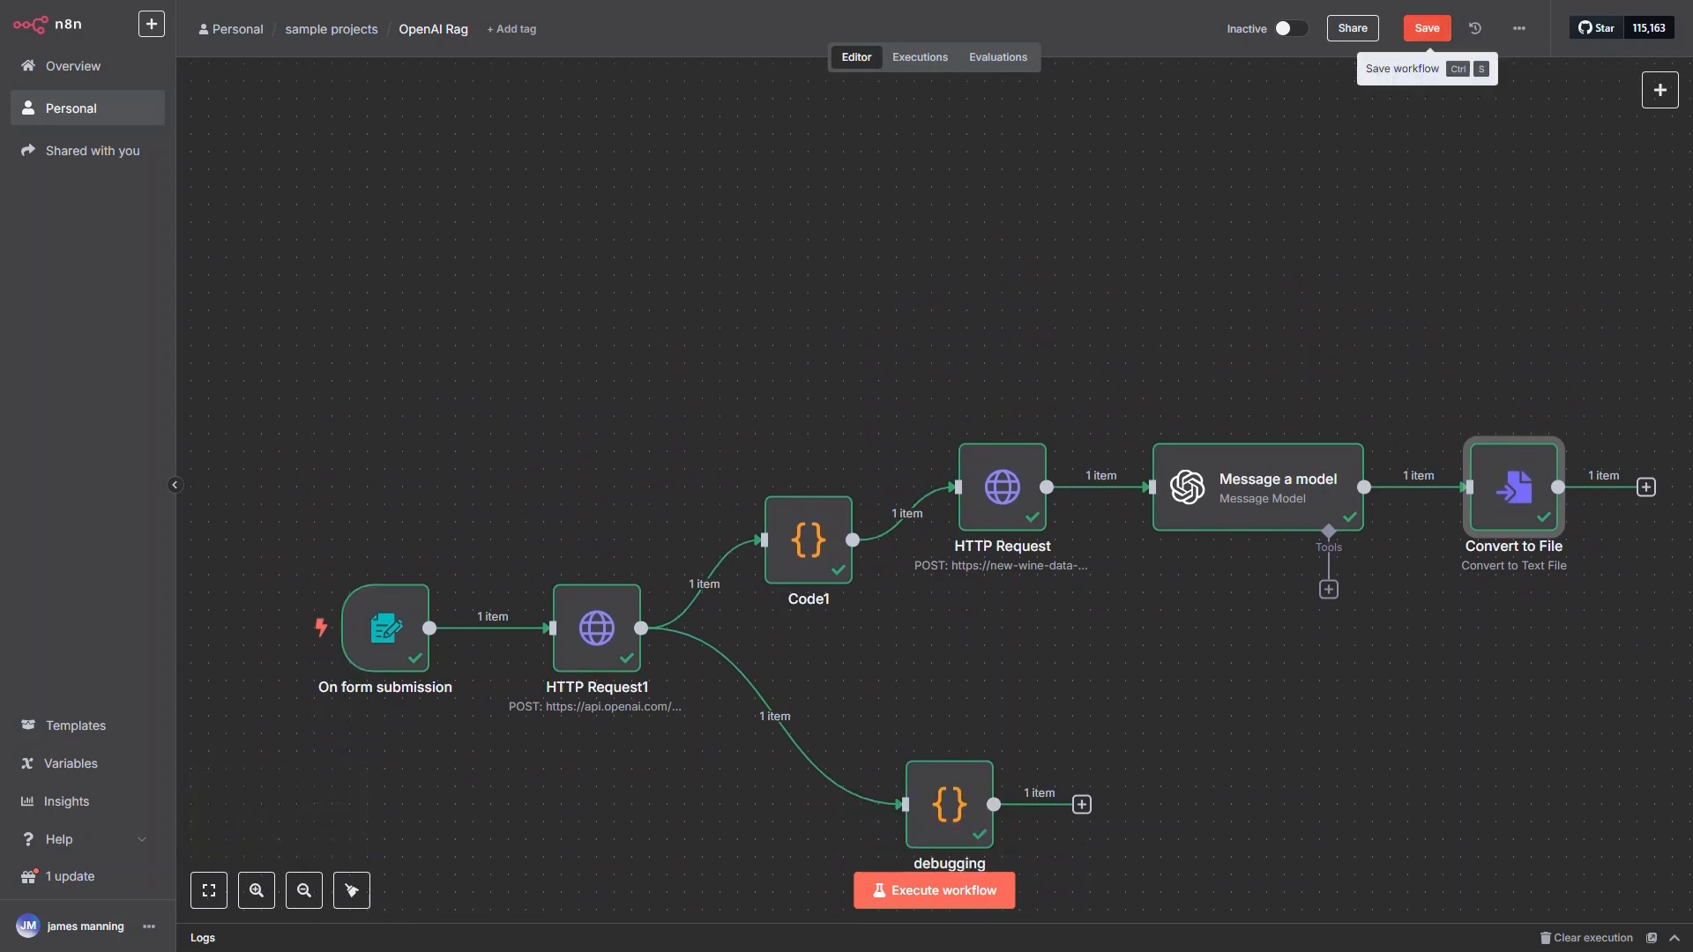
pyautogui.click(1427, 27)
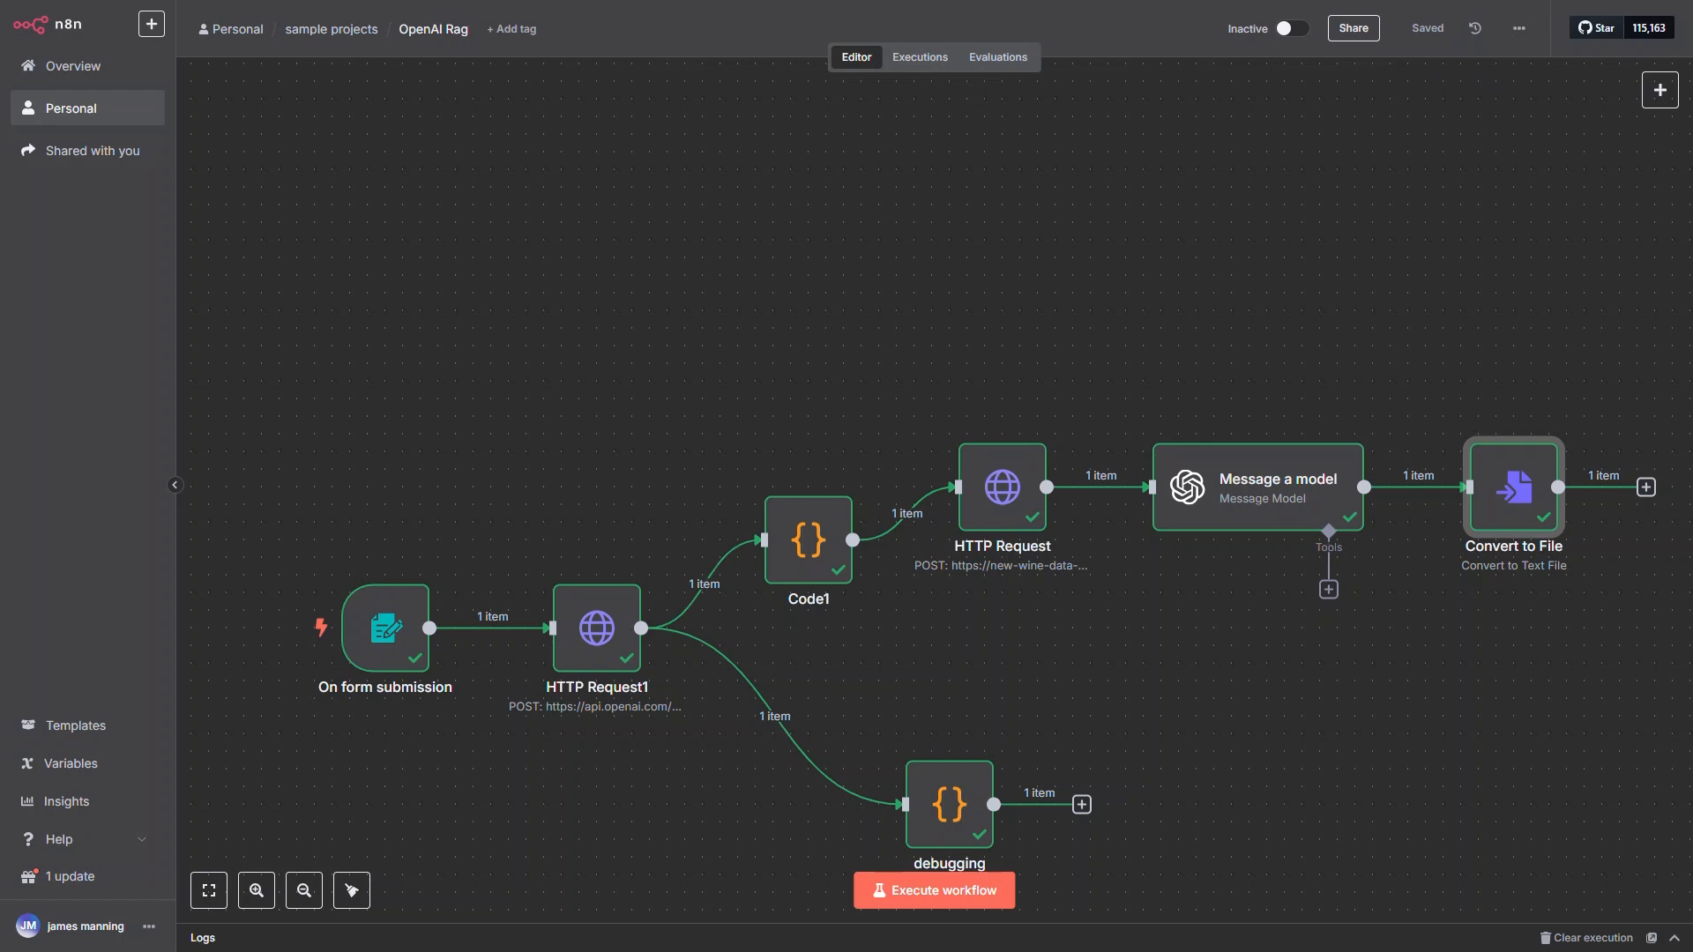
# Step: Open the Loop Image Analyzer workflow from the sample projects folder of the personal workspace
pyautogui.click(72, 109)
pyautogui.click(511, 316)
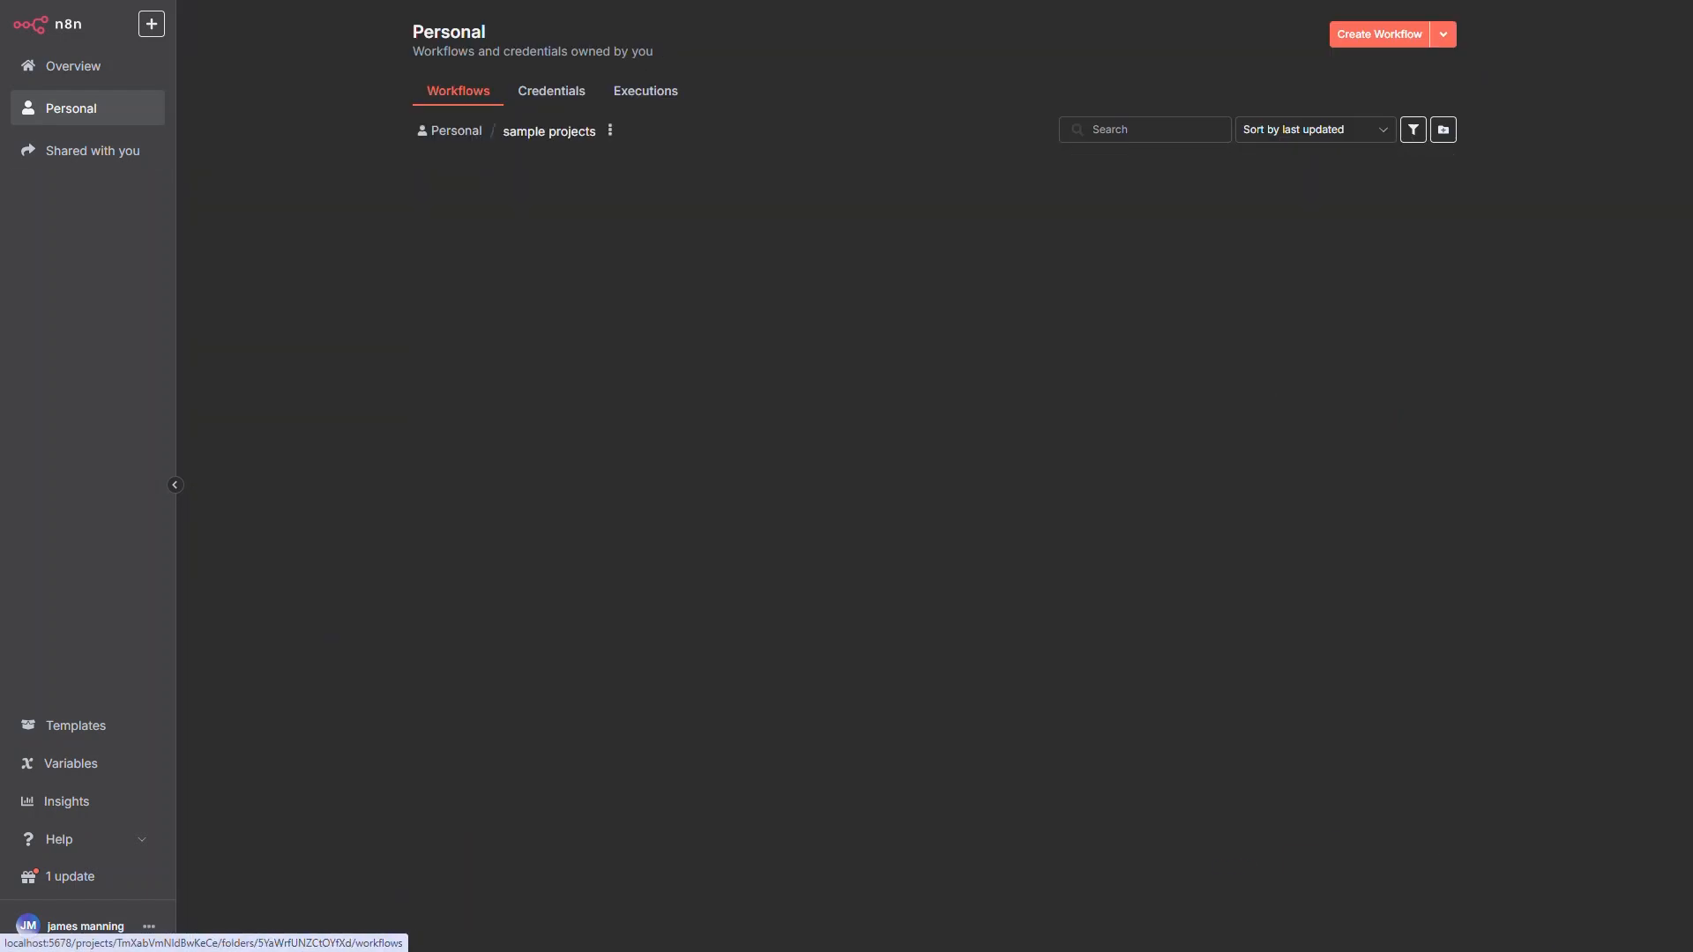
pyautogui.click(510, 315)
# Step: Move the Convert to File node up and slightly right, farther from the loop branch, and save the Loop Image Analyzer workflow
pyautogui.scroll(1, 943, 546)
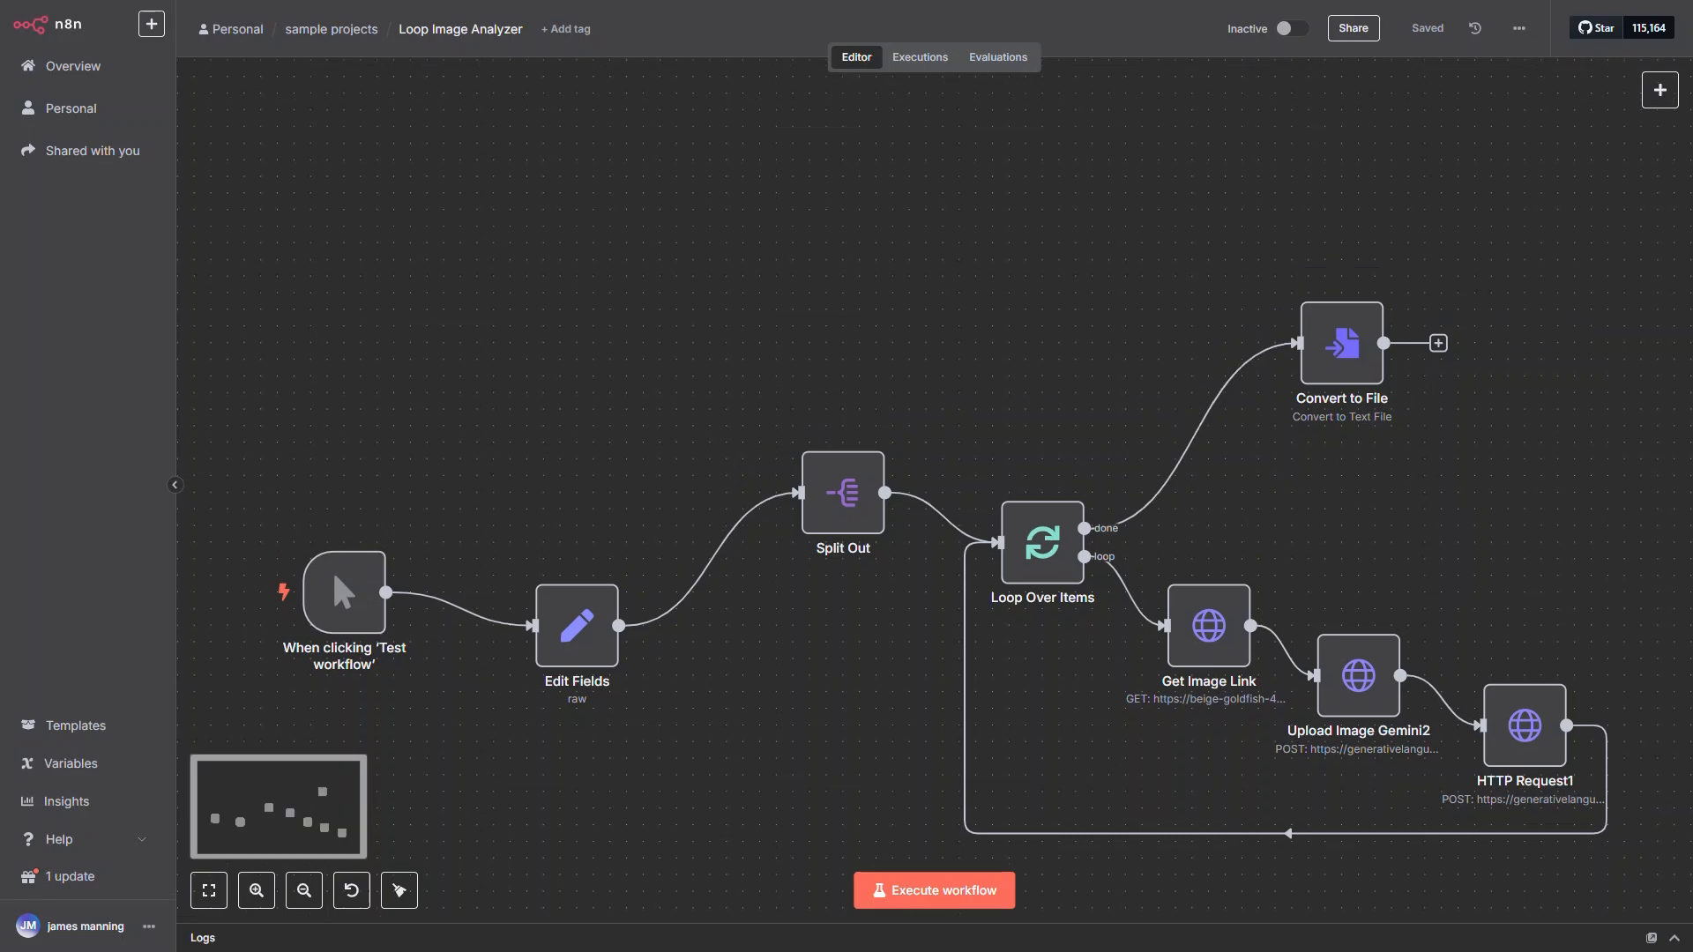
pyautogui.scroll(-1, 943, 547)
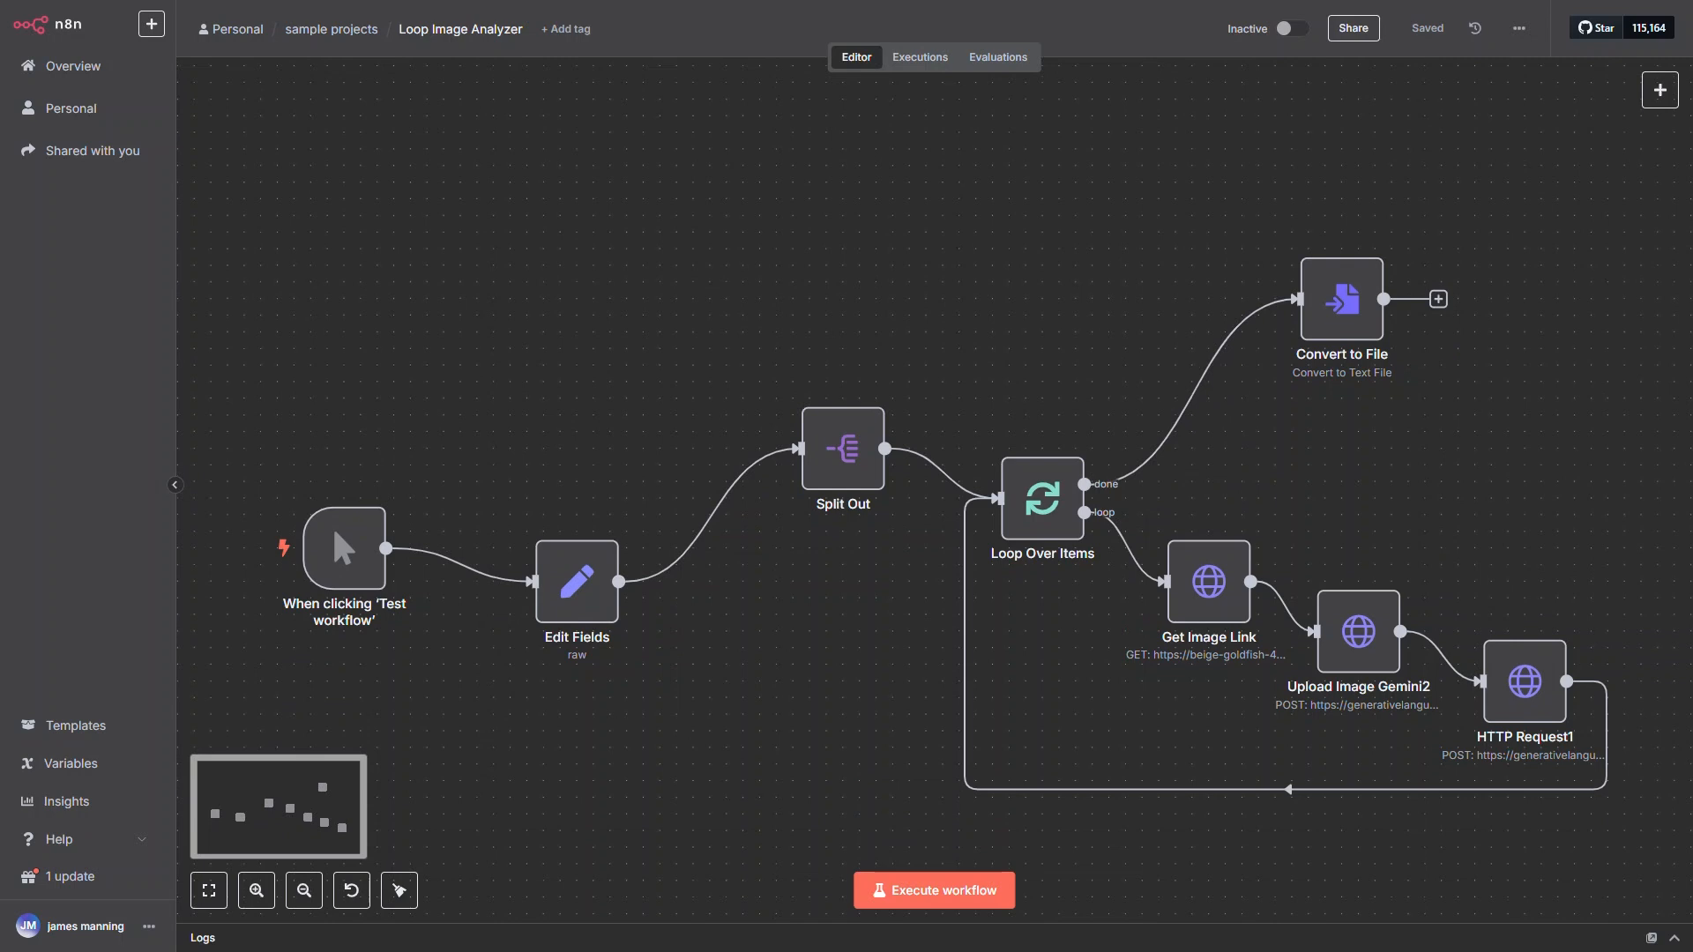
pyautogui.scroll(-5, 886, 886)
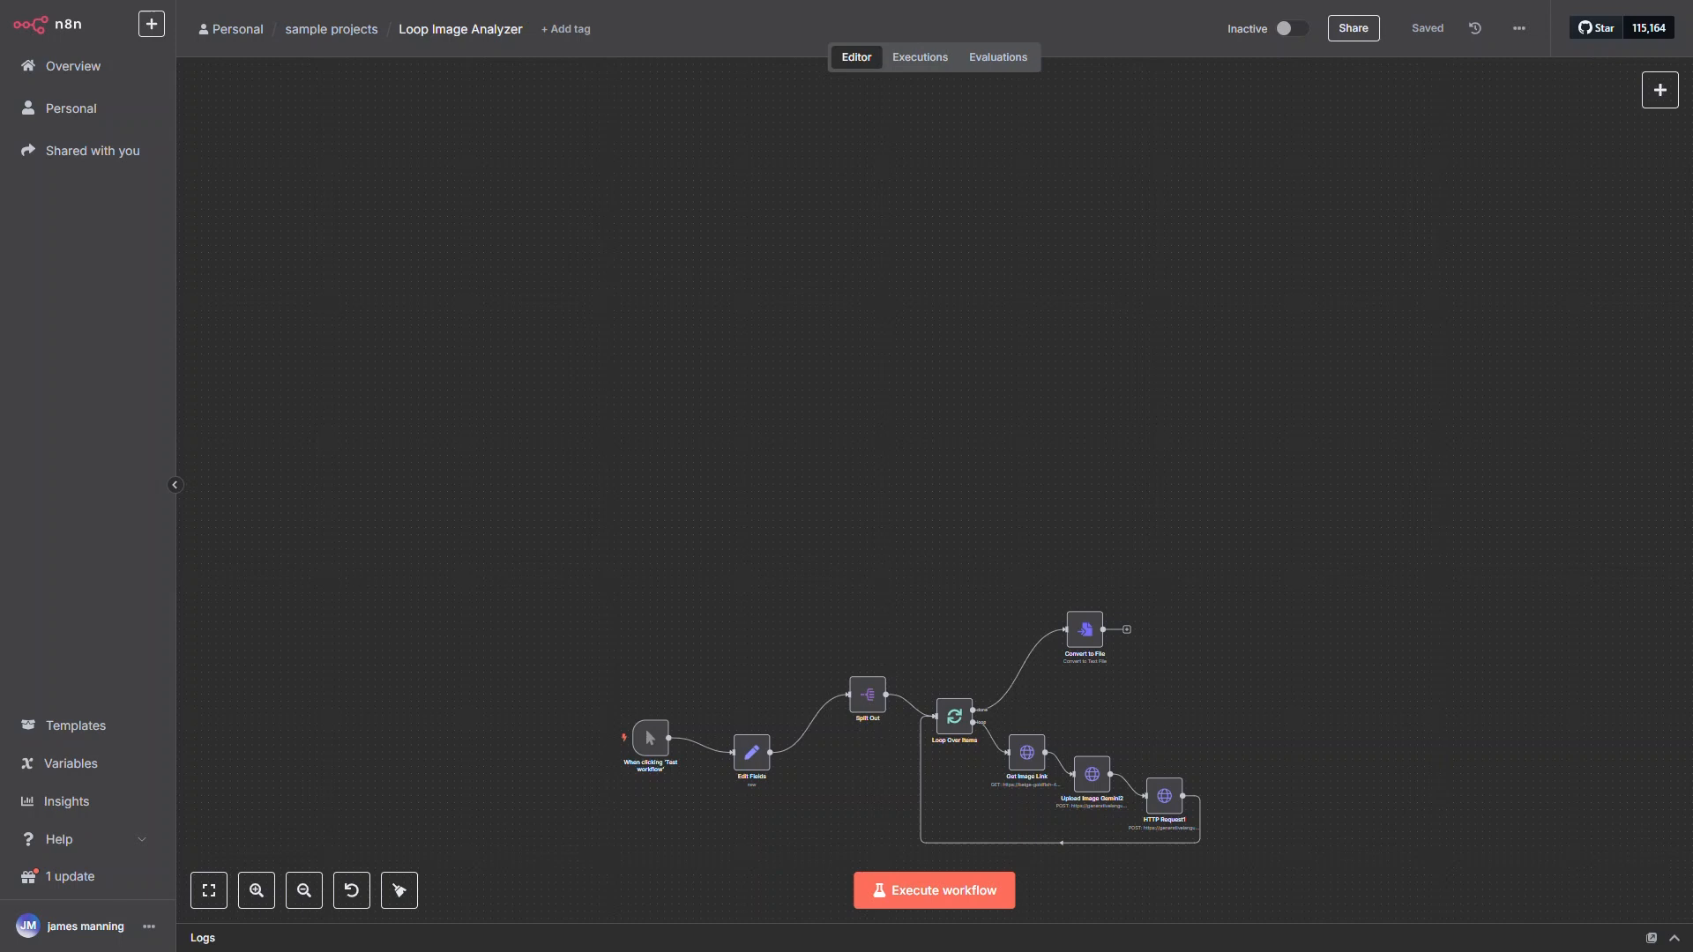
pyautogui.scroll(-4, 908, 662)
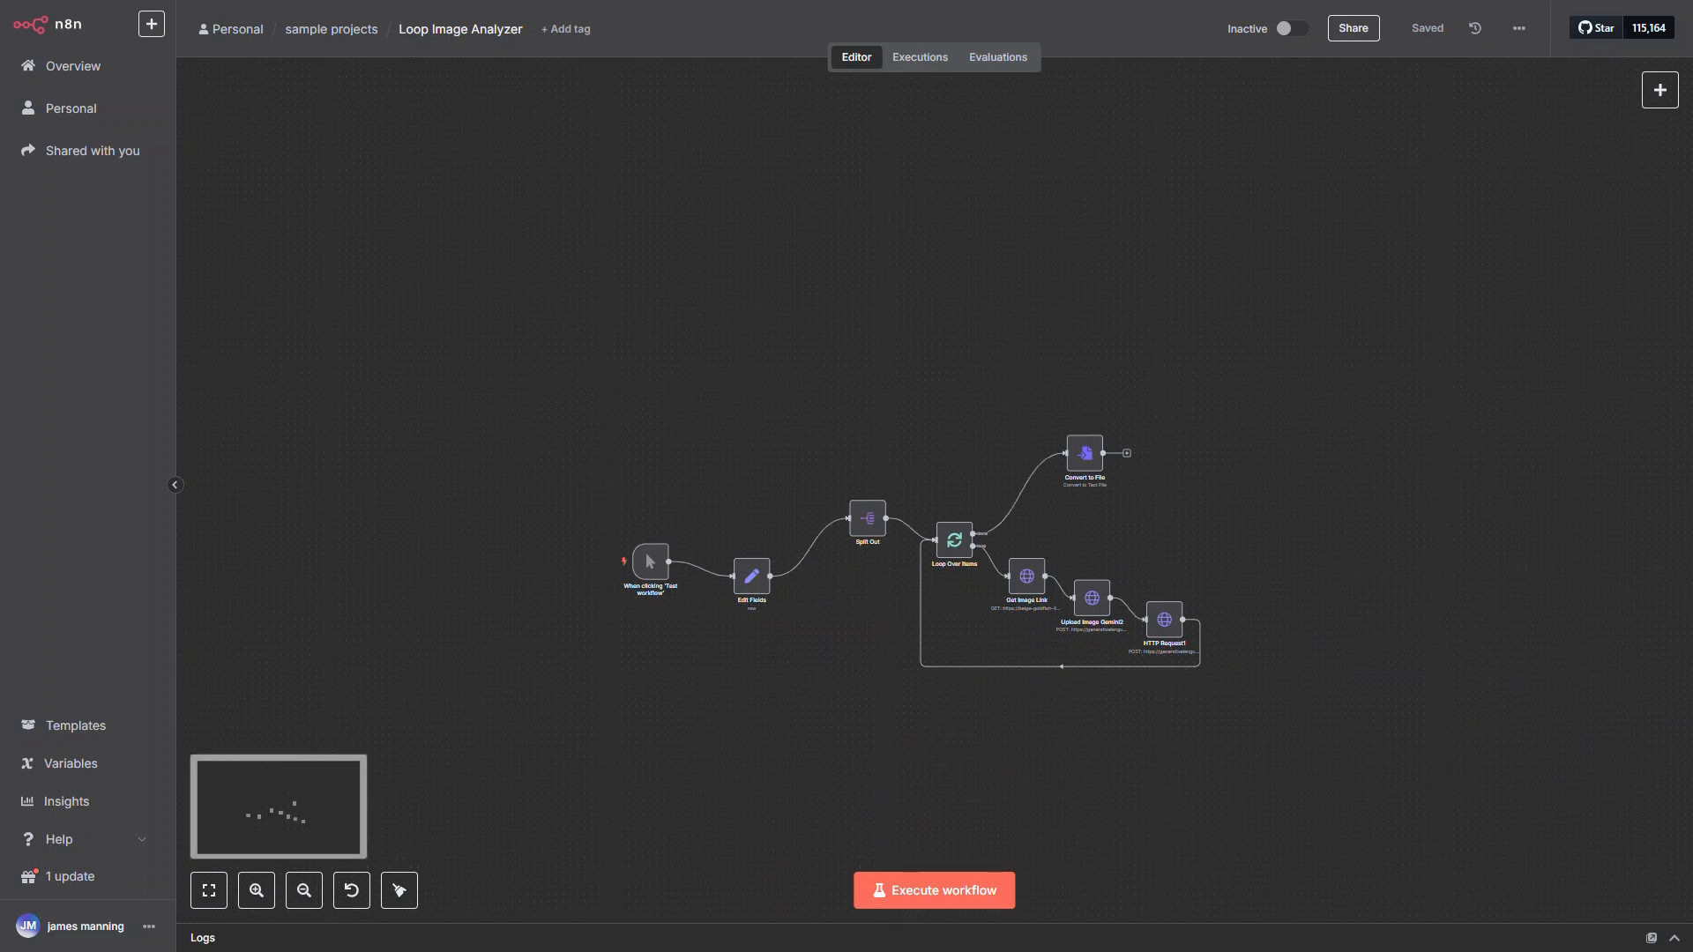
pyautogui.scroll(5, 1146, 555)
pyautogui.scroll(1, 1145, 554)
pyautogui.moveTo(1028, 397); pyautogui.dragTo(1269, 400)
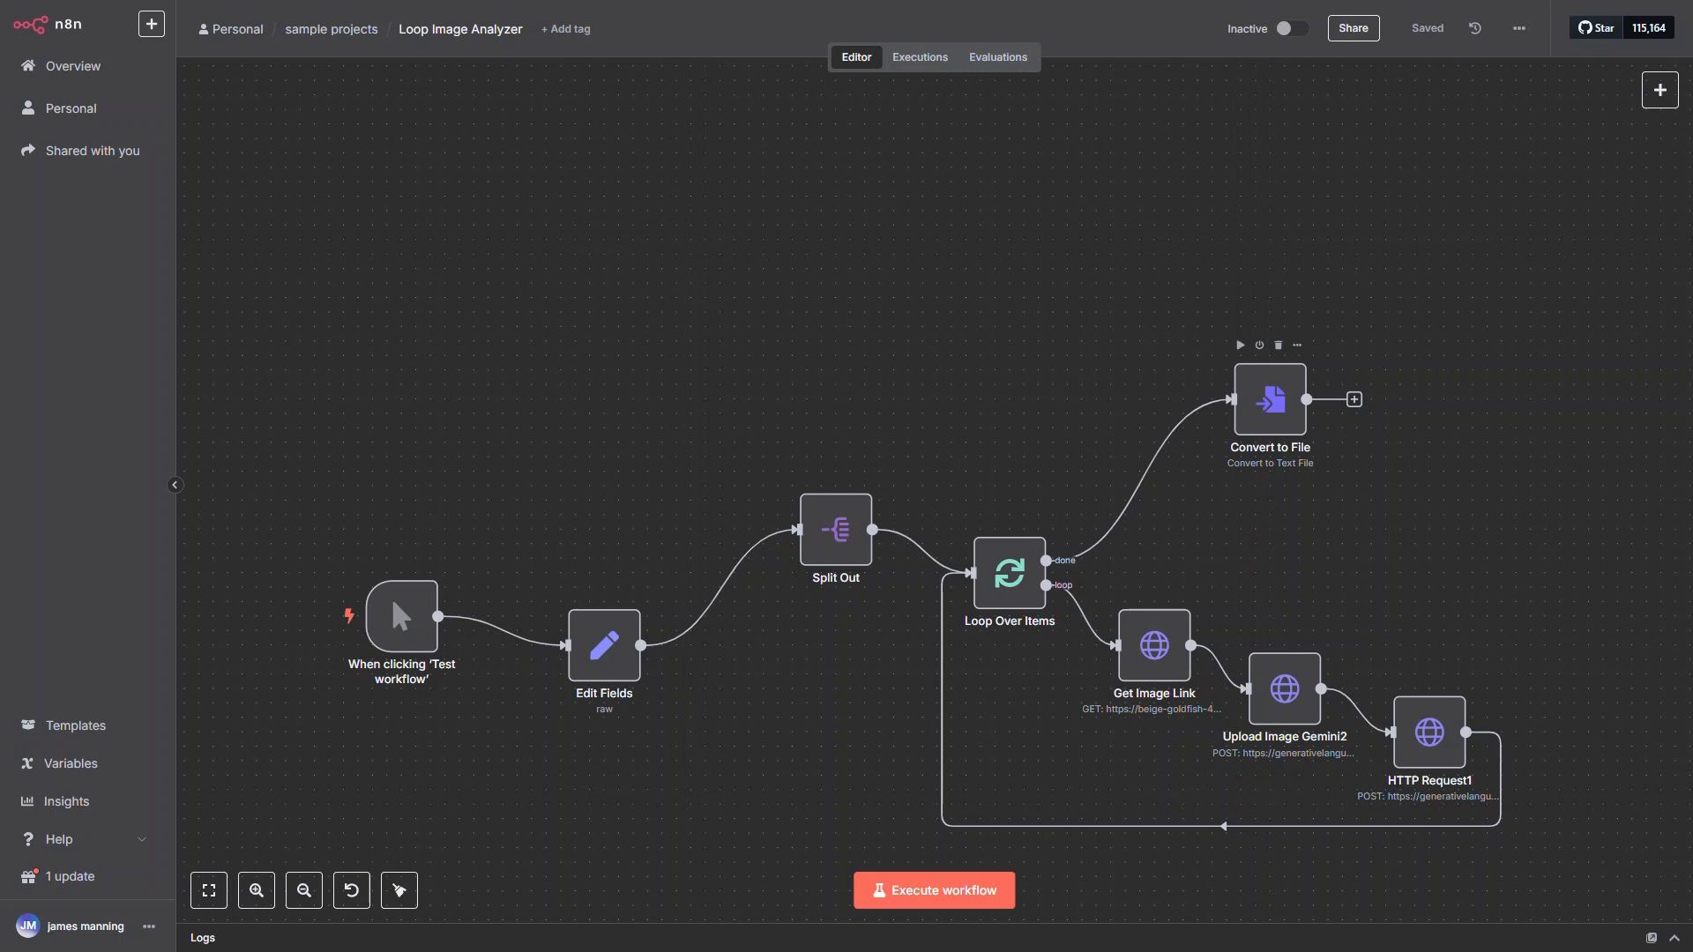
pyautogui.click(1270, 399)
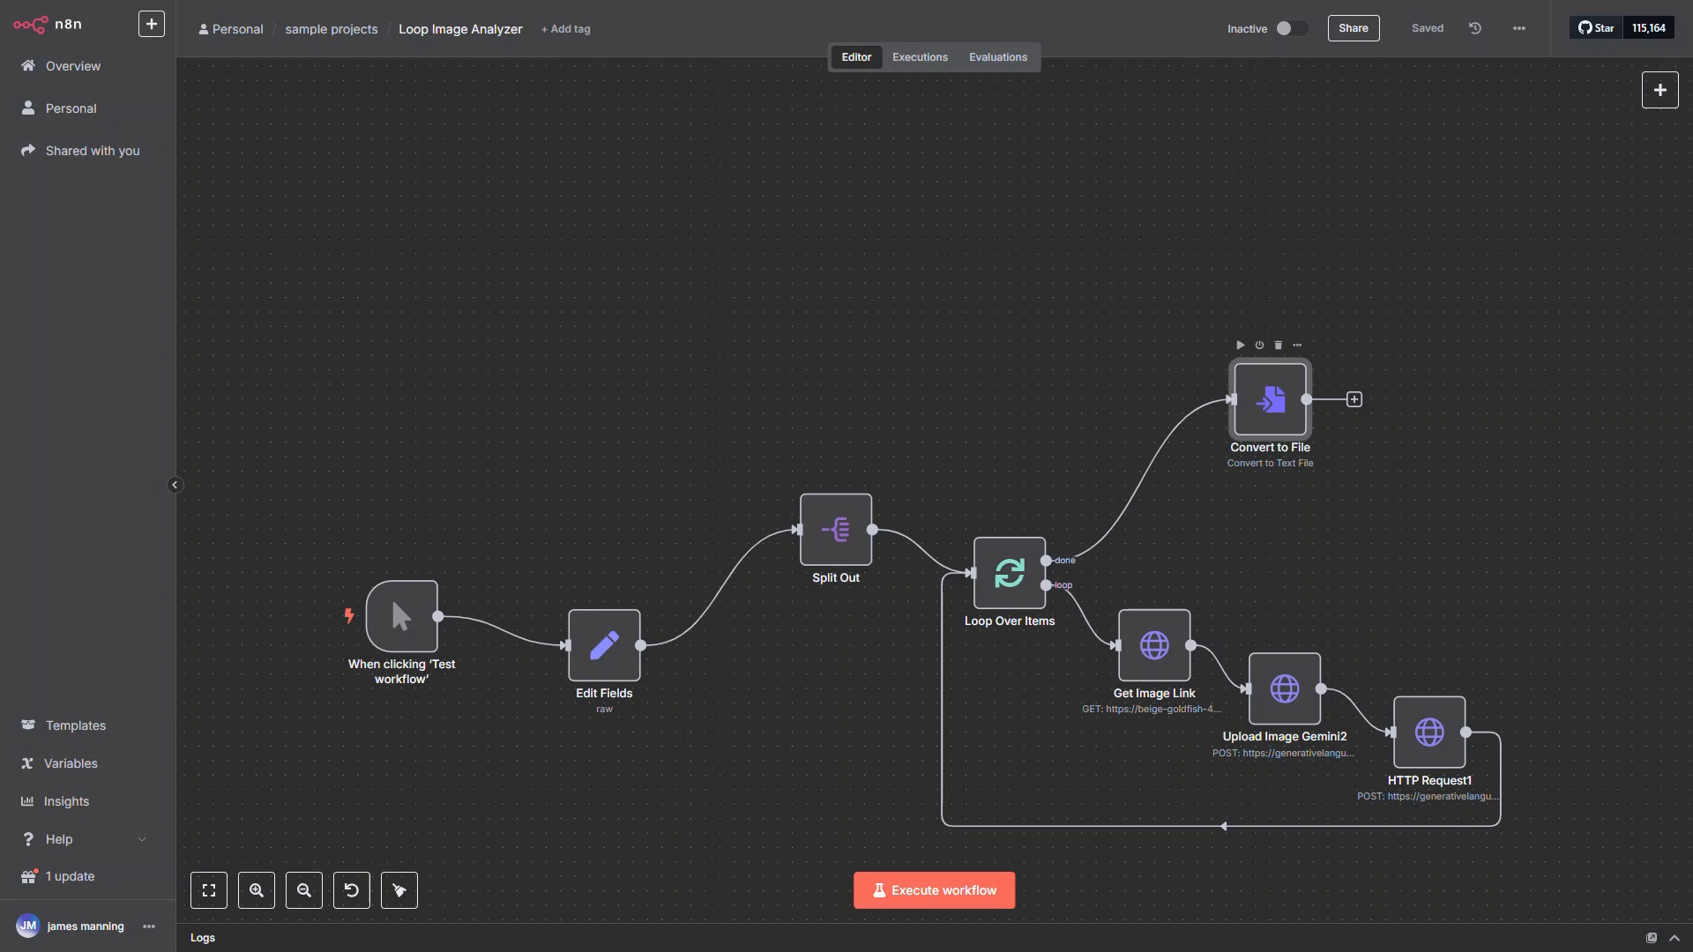
pyautogui.moveTo(1271, 399); pyautogui.dragTo(1314, 283)
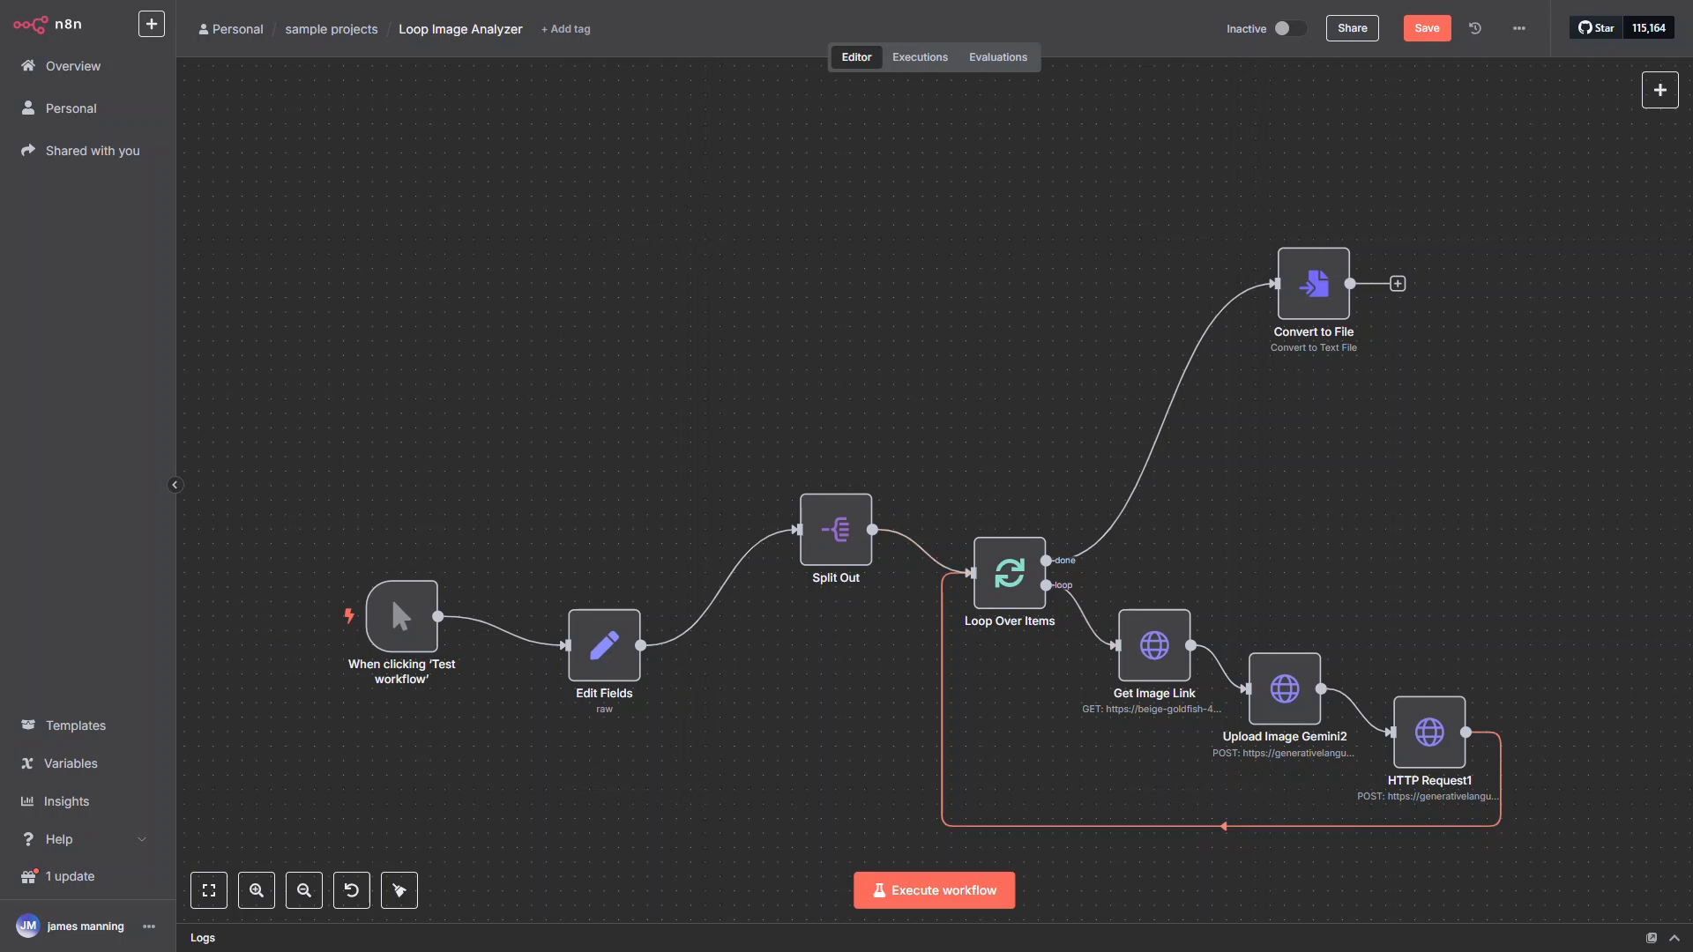
pyautogui.moveTo(846, 688); pyautogui.dragTo(811, 677)
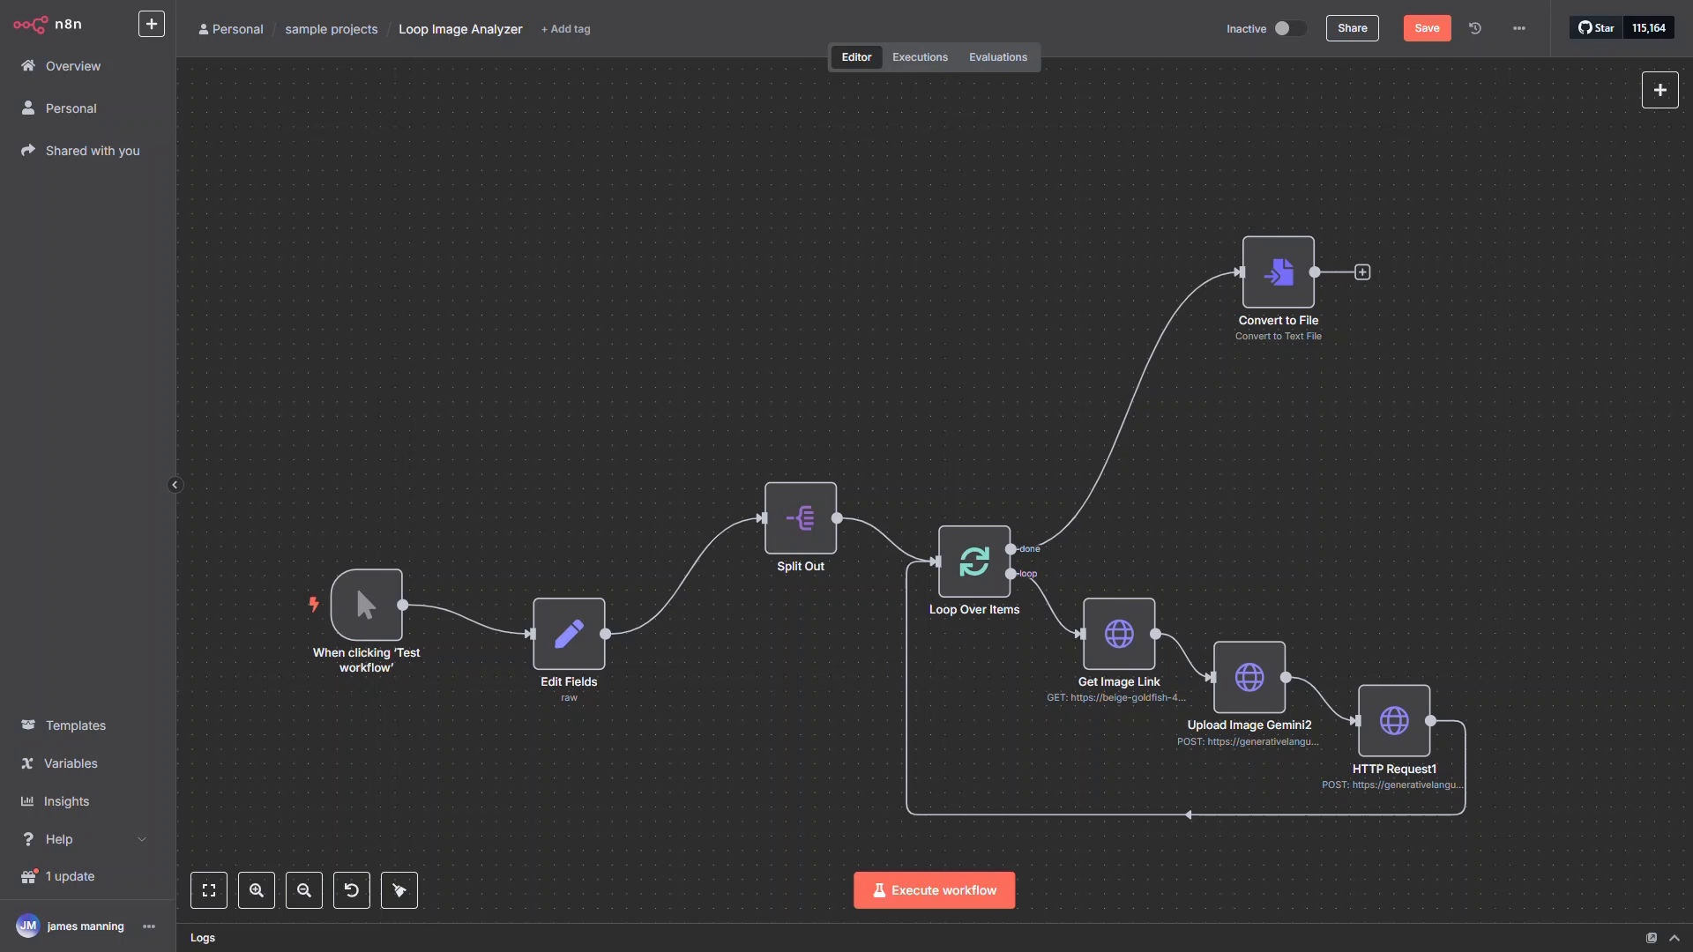
pyautogui.click(1426, 29)
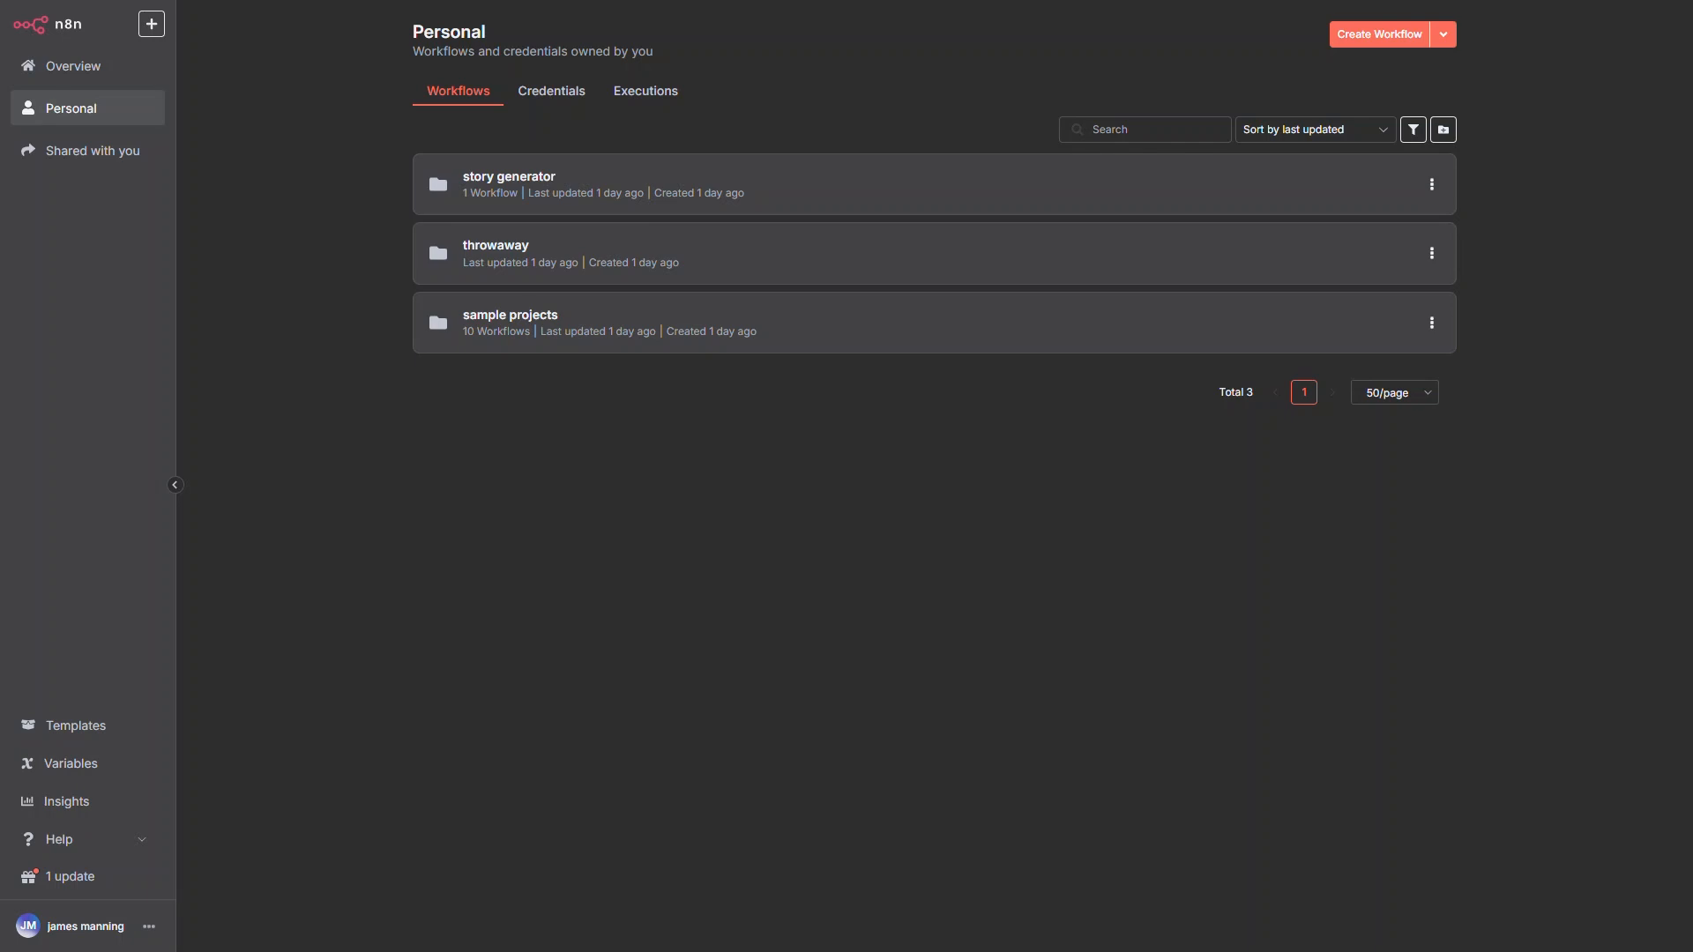